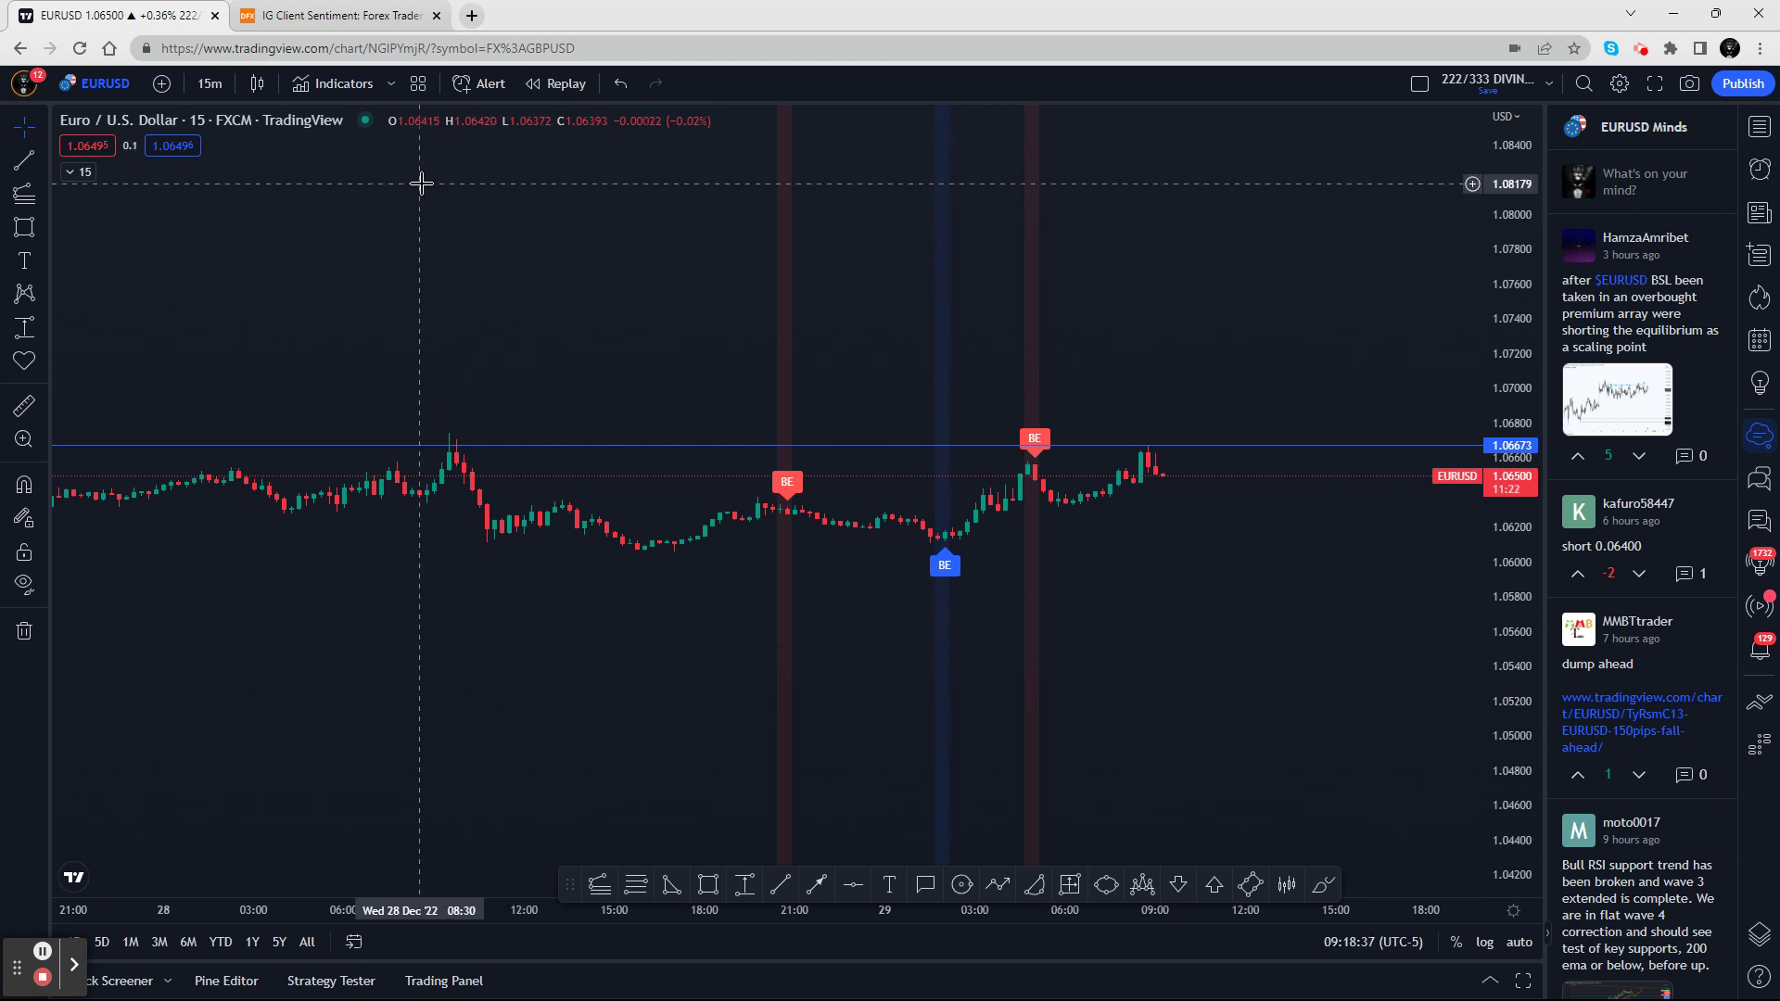
Search the indicator library for "engulfi", then inspect the BE engulfing signals on the 15-minute EURUSD chart
{"action": "left_click", "coordinate": [344, 88]}
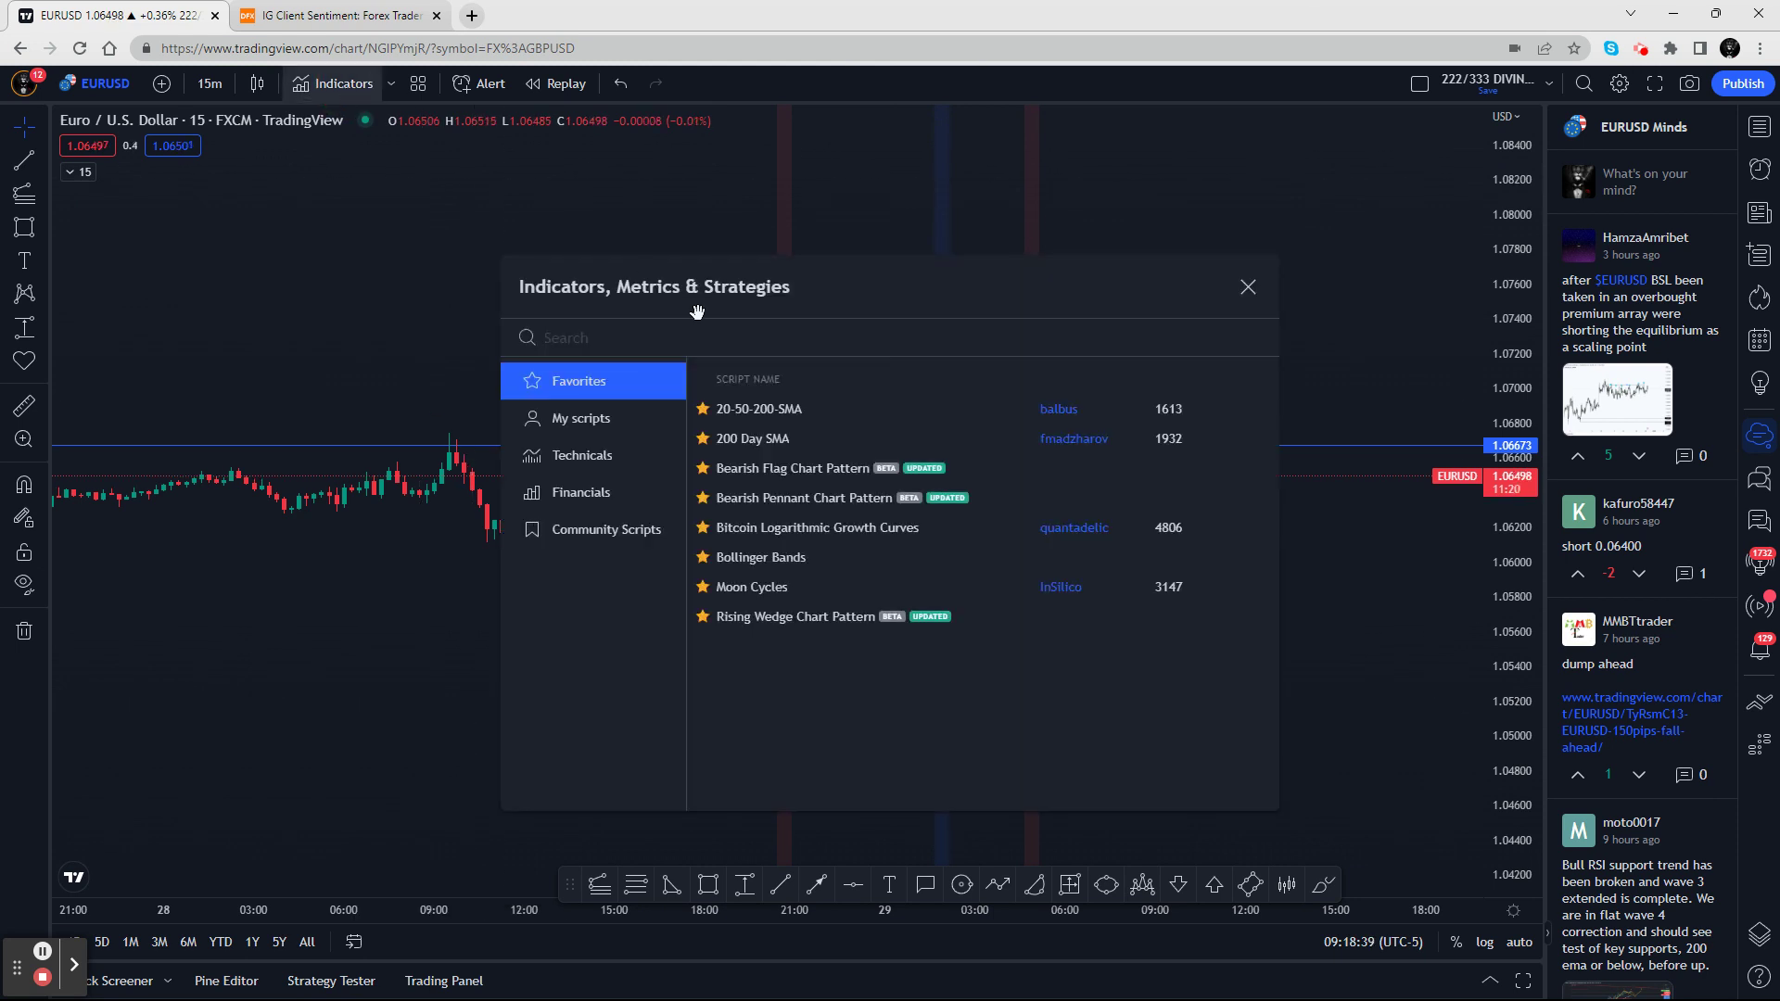
{"action": "type", "text": "engulfi"}
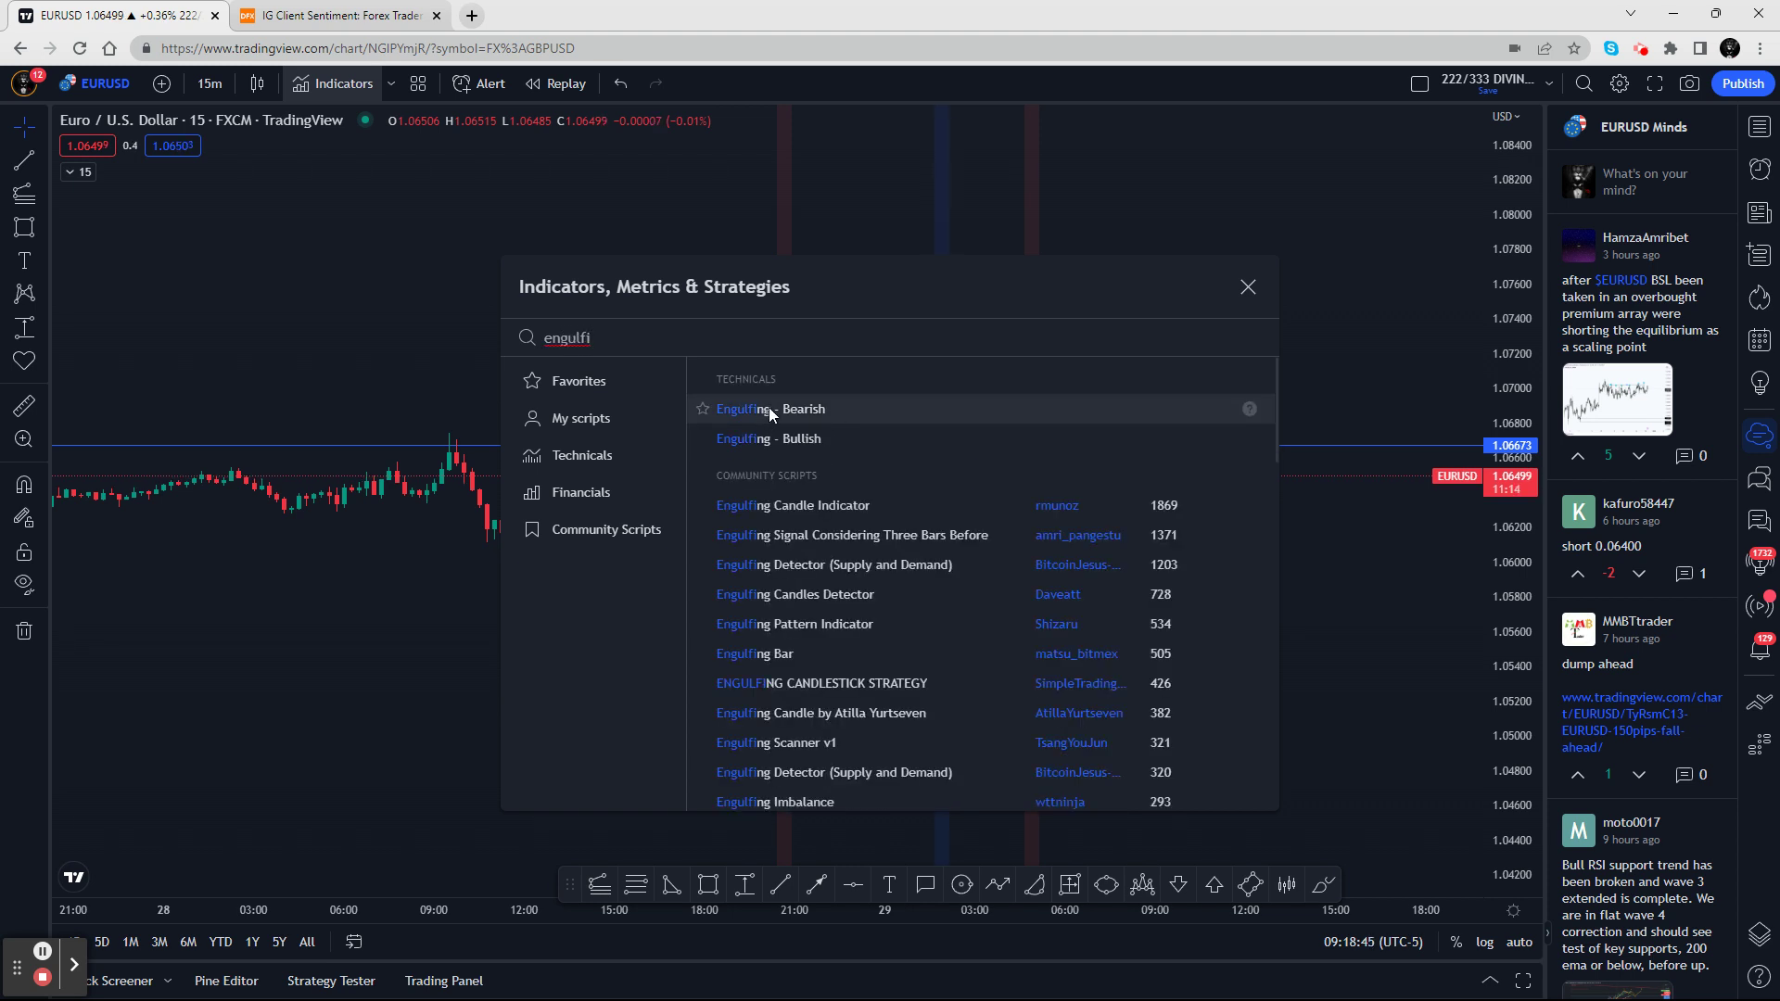
{"action": "left_click", "coordinate": [805, 443]}
{"action": "left_click", "coordinate": [1248, 287]}
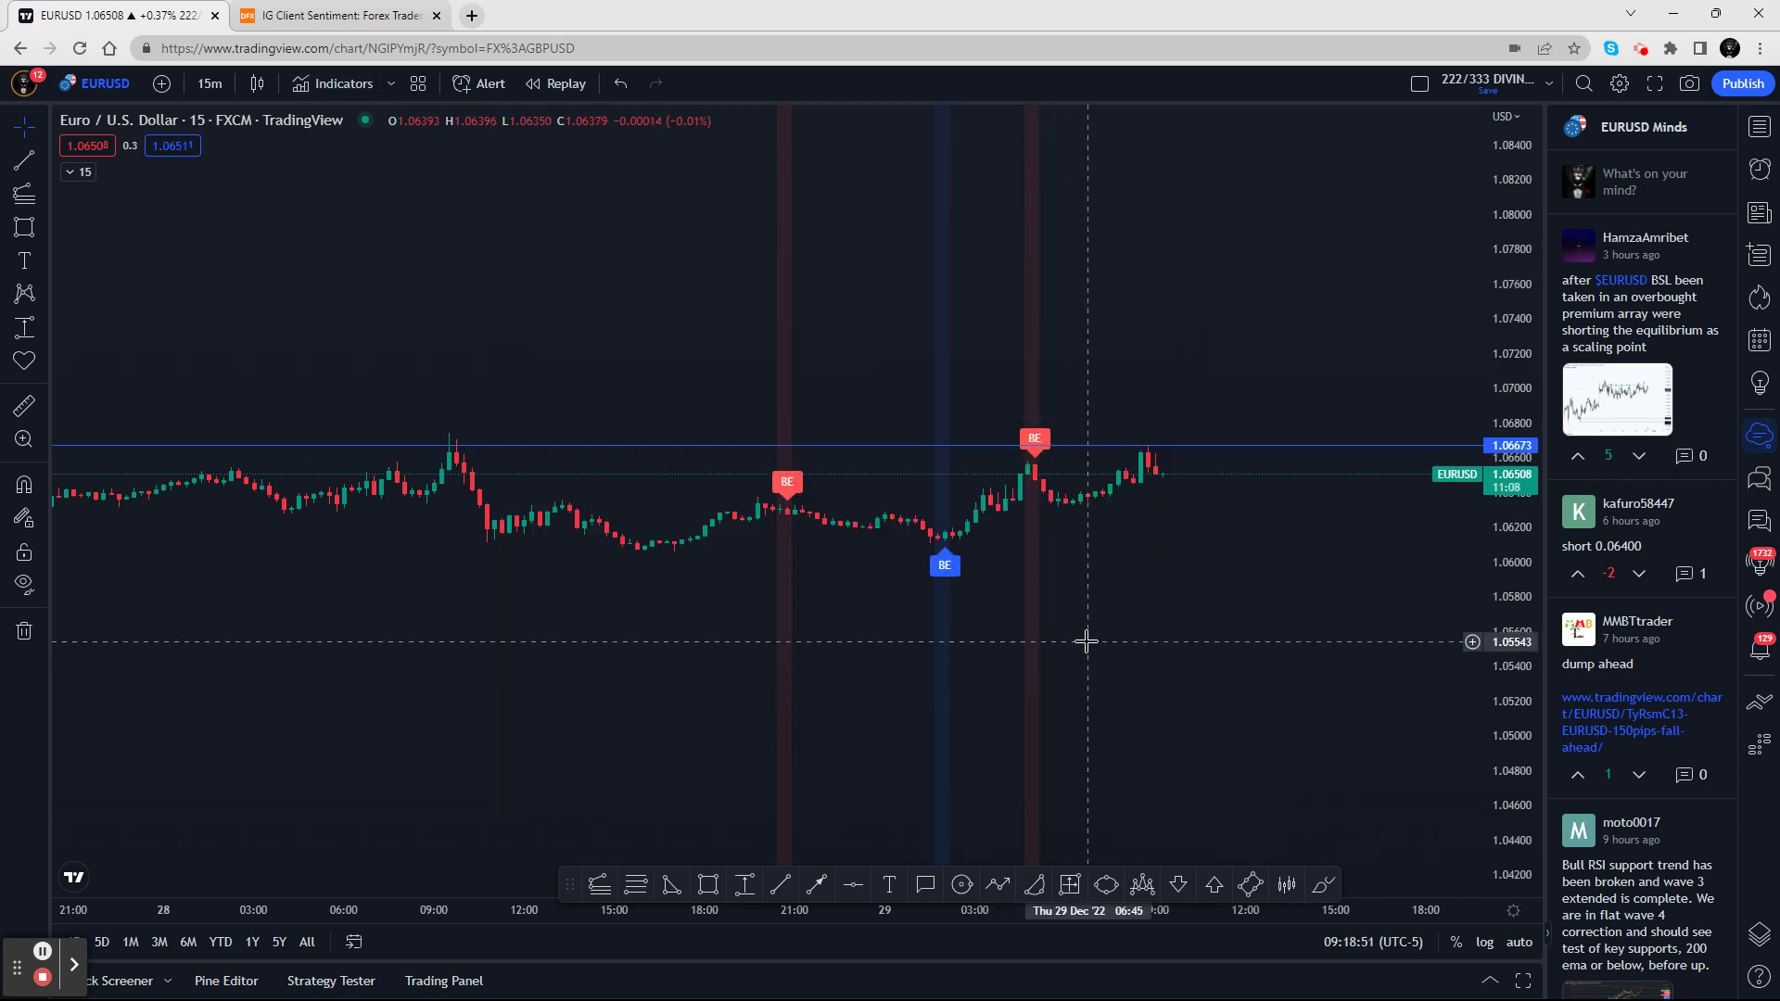
{"action": "mouse_move", "coordinate": [1042, 444]}
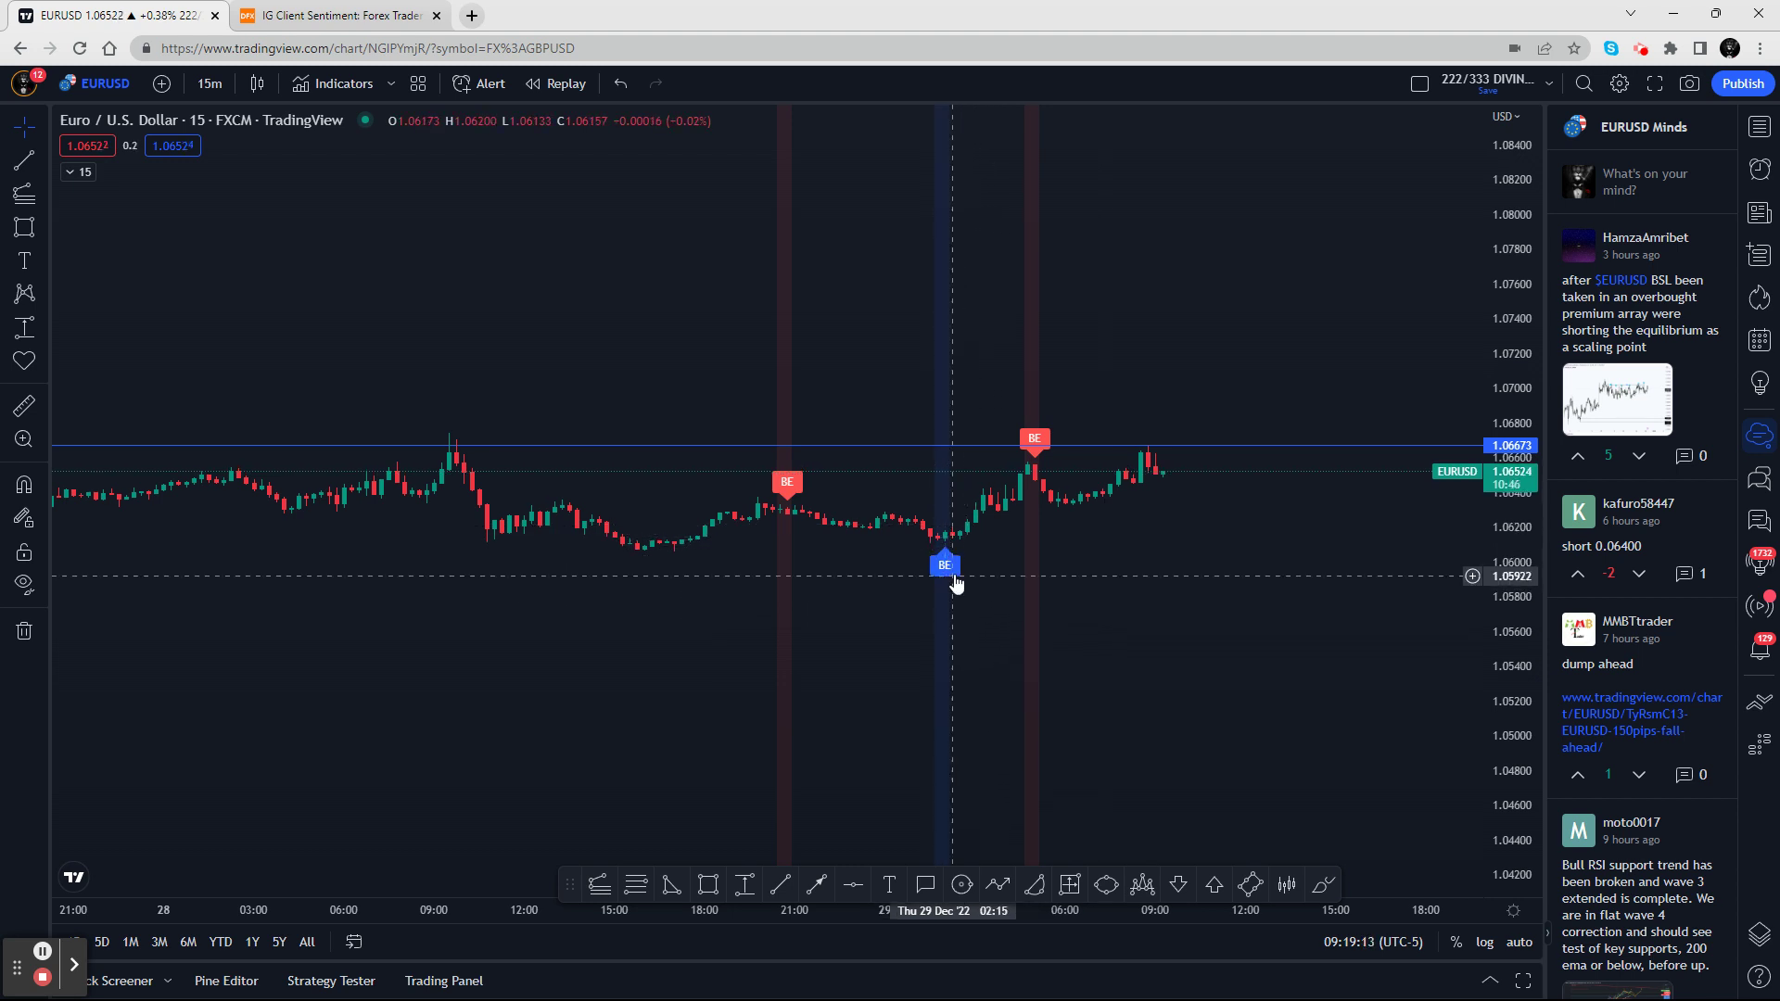
{"action": "mouse_move", "coordinate": [944, 572]}
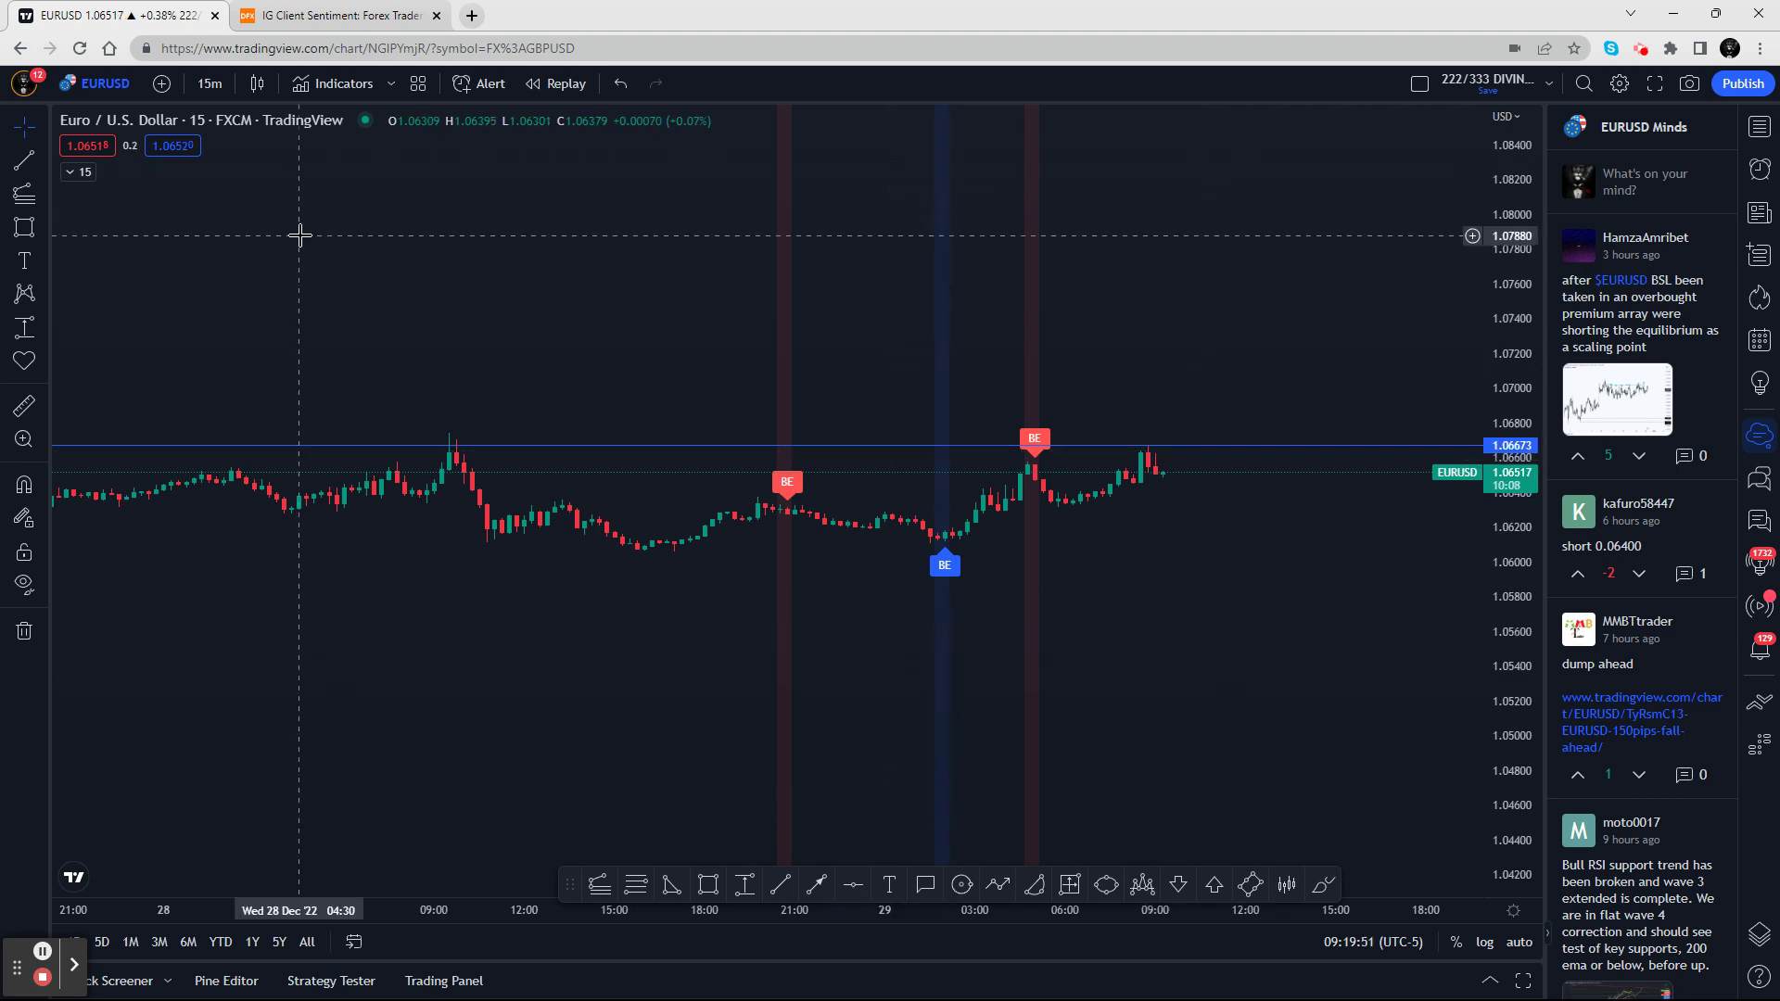
Switch the EURUSD chart to the 4-hour timeframe and compress its price scale to fit the engulfing signals
{"action": "left_click", "coordinate": [213, 81]}
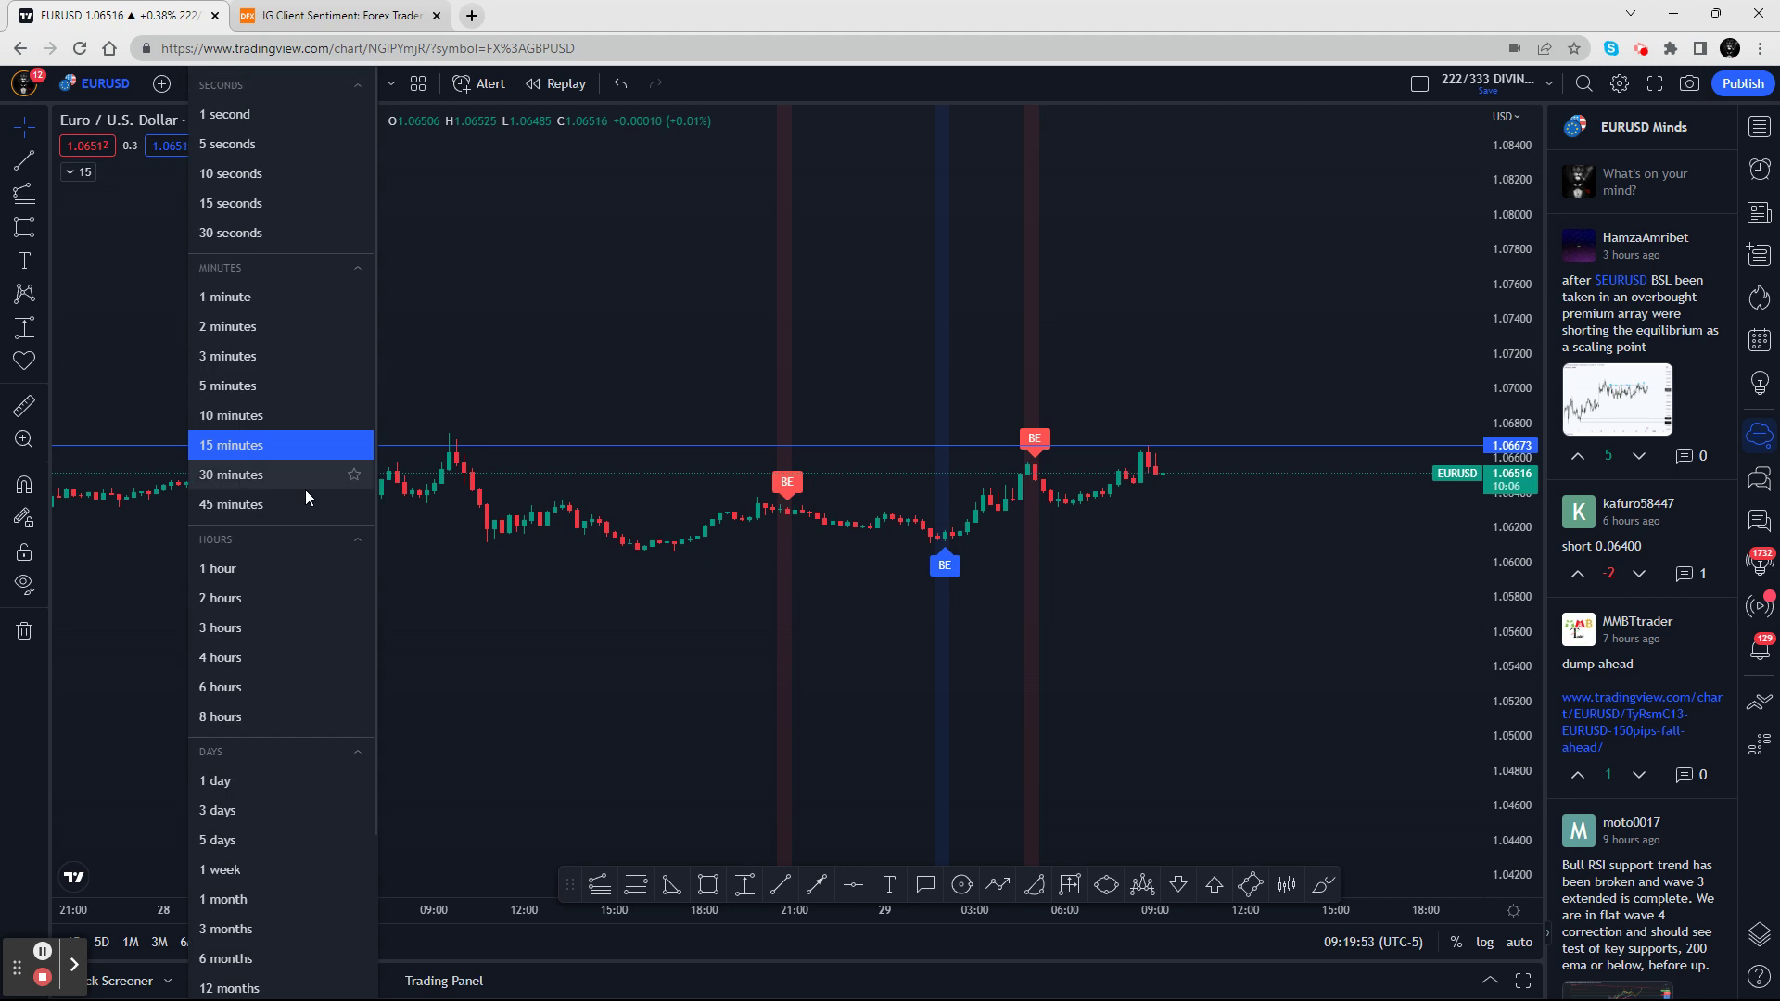
{"action": "left_click", "coordinate": [221, 662]}
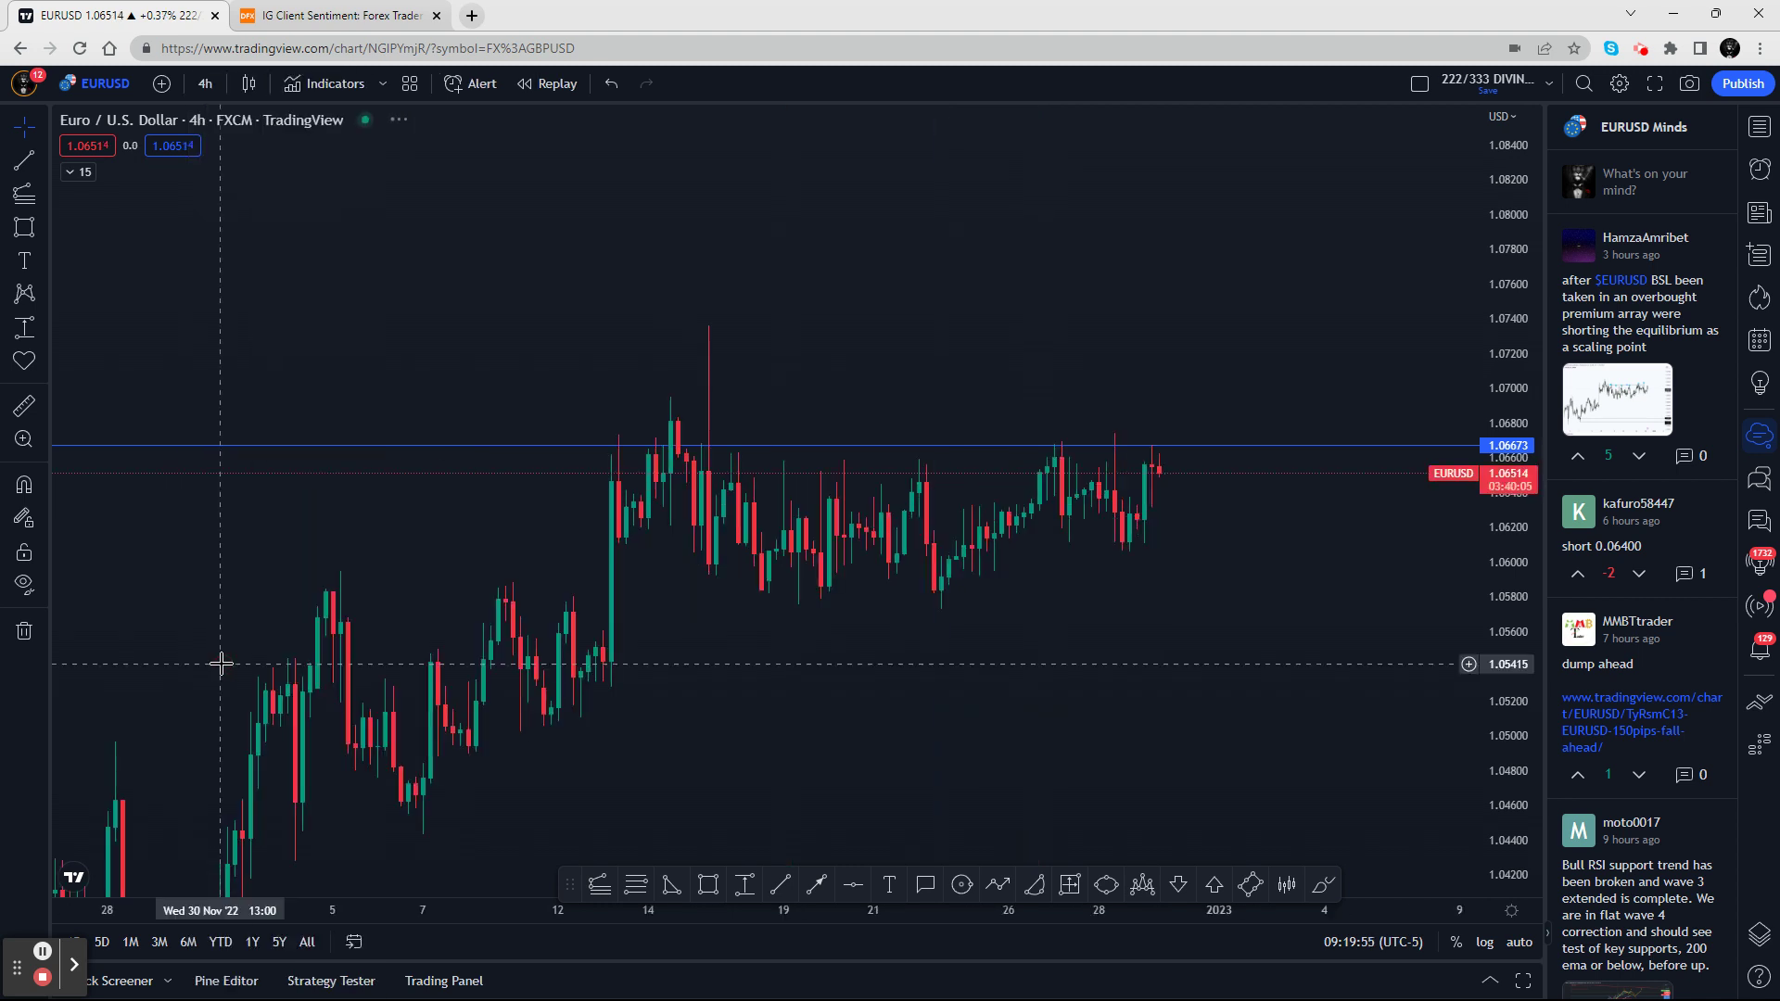
{"action": "left_click_drag", "start_coordinate": [1521, 226], "coordinate": [1483, 544]}
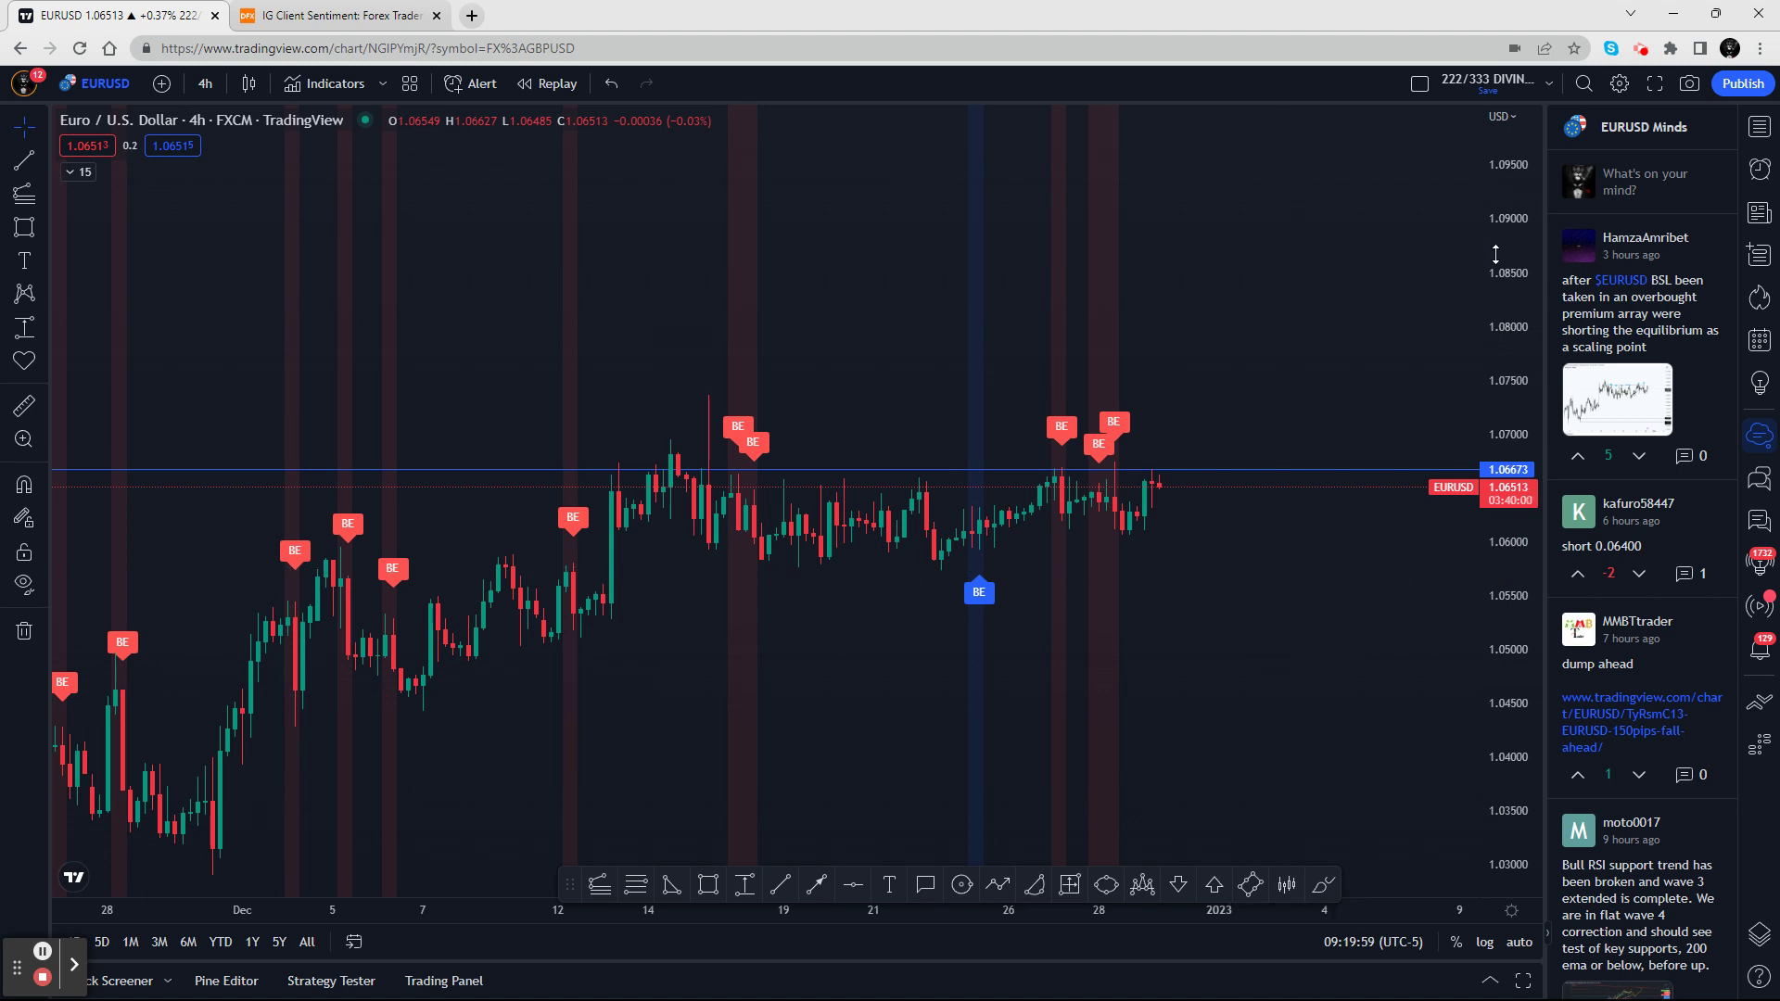
{"action": "left_click_drag", "start_coordinate": [1508, 299], "coordinate": [1506, 367]}
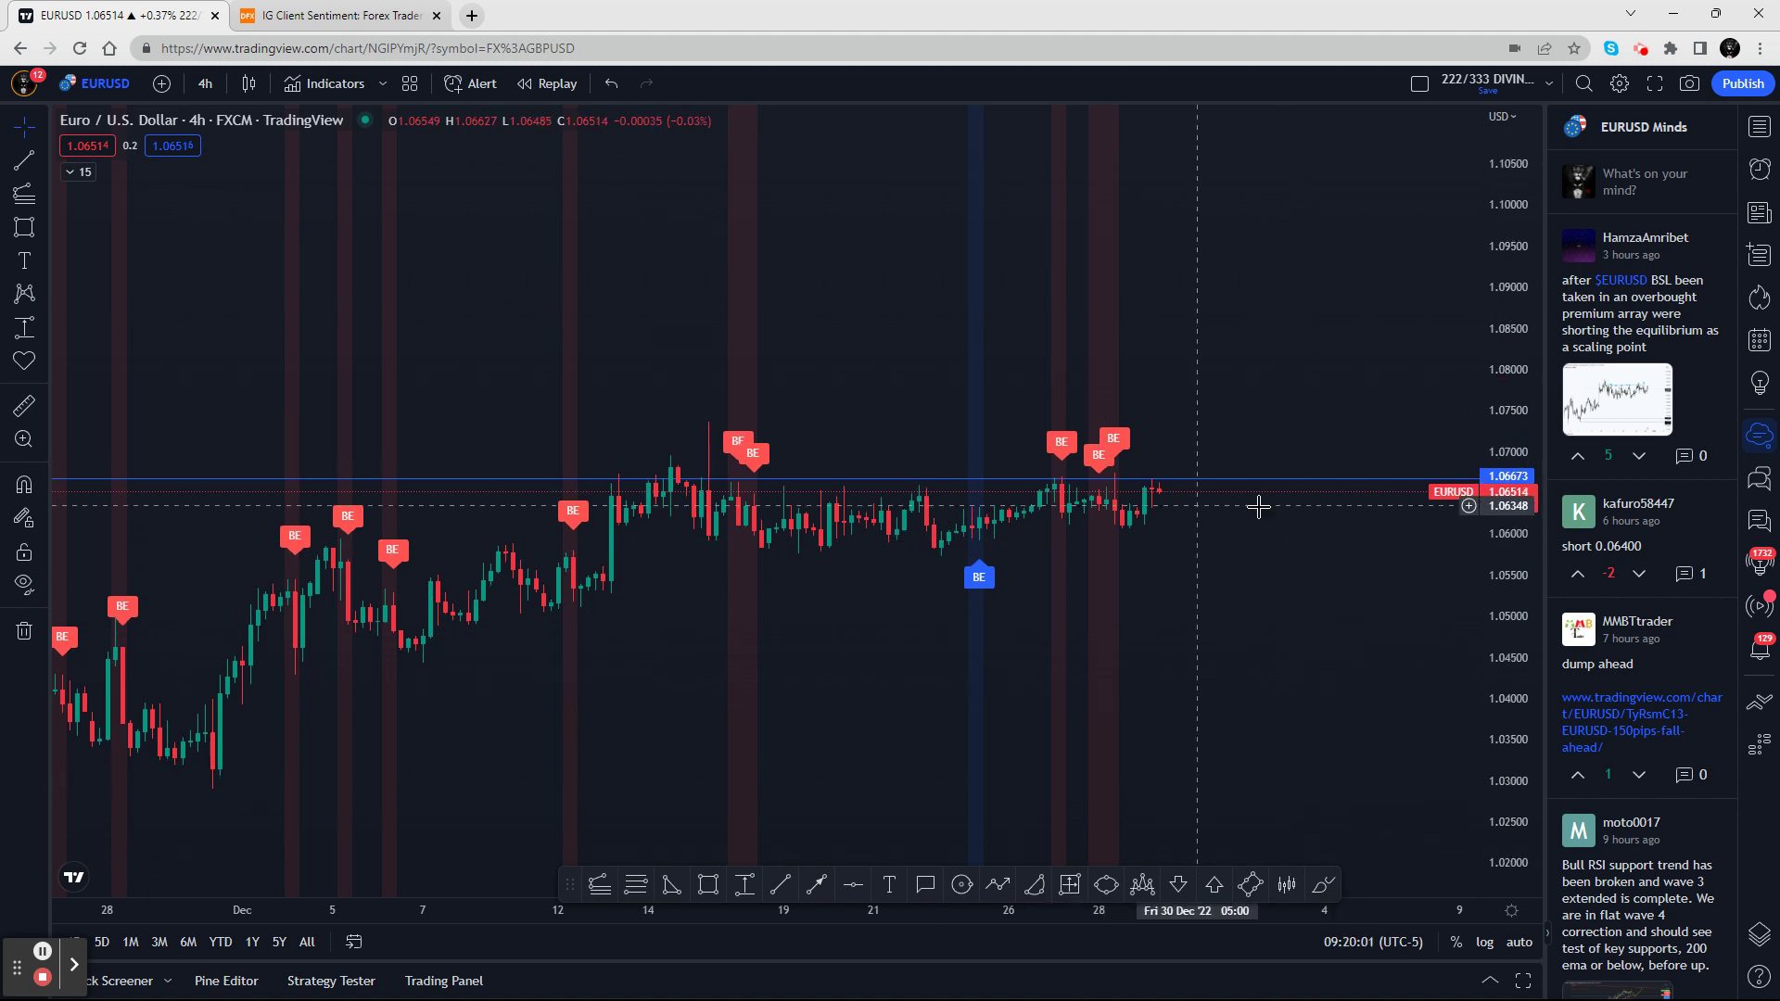
{"action": "left_click_drag", "start_coordinate": [617, 672], "coordinate": [477, 685]}
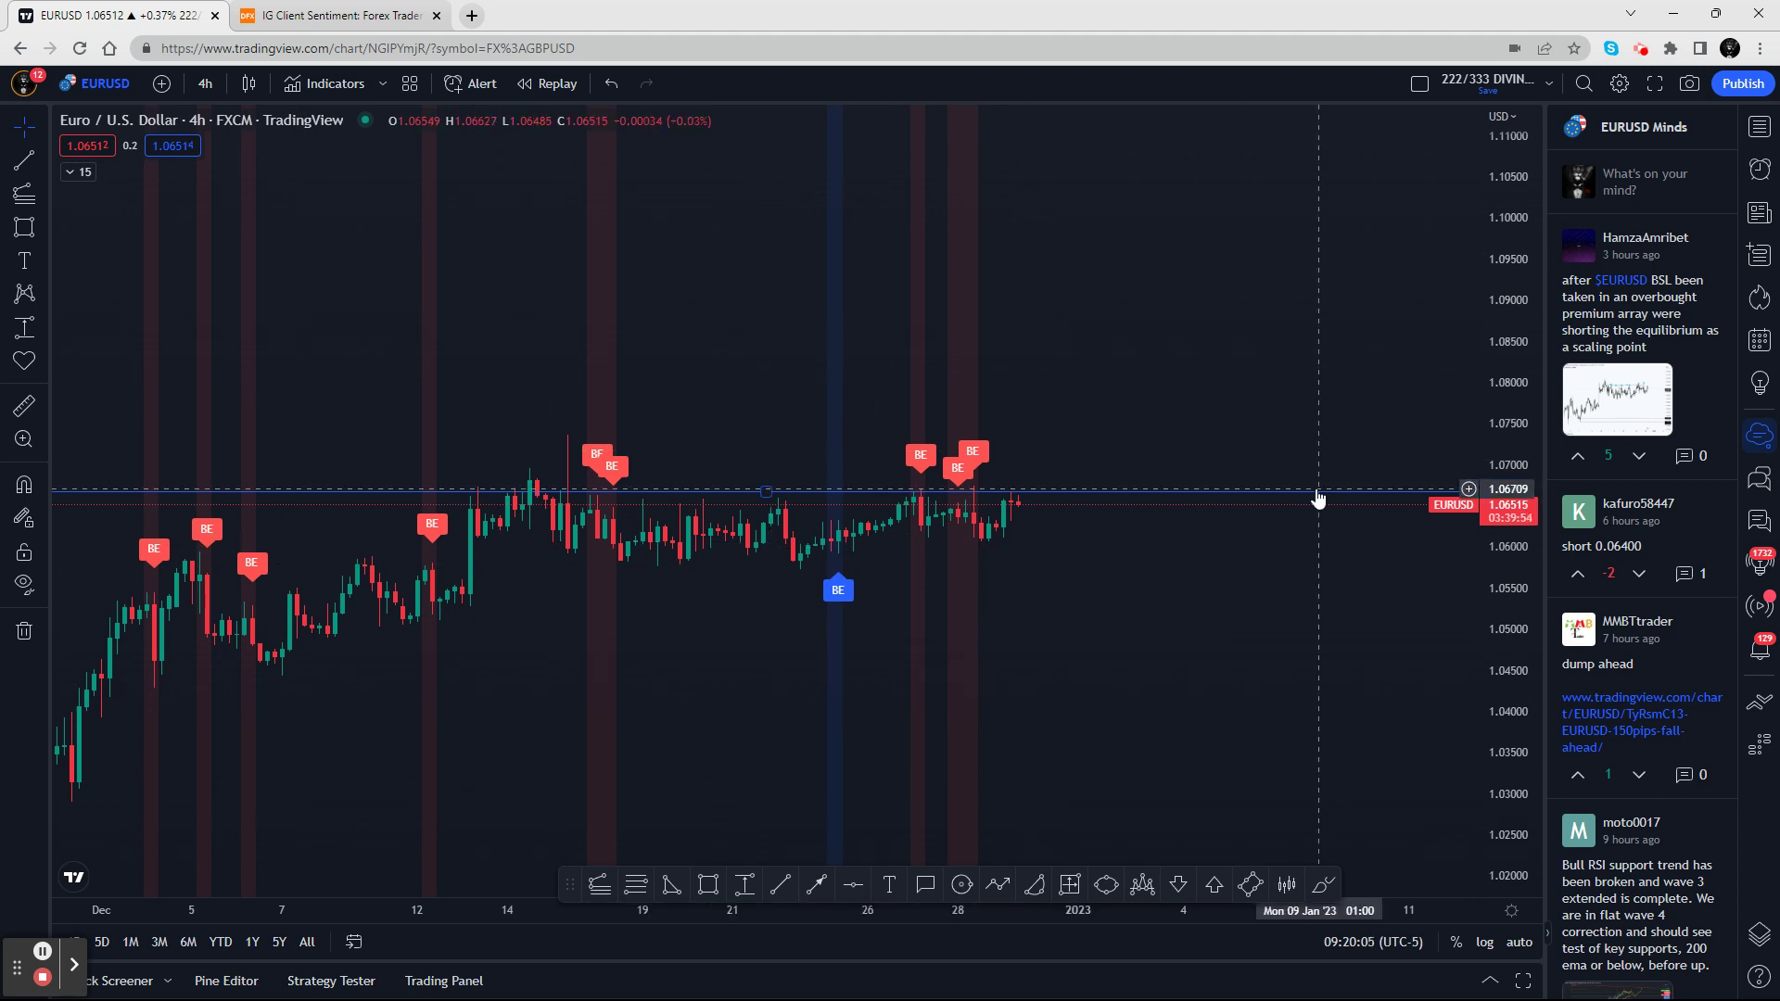
Toggle the Engulfing - Bear and Engulfing - Bull indicators off and on, leaving Engulfing - Bear hidden and Engulfing - Bull shown
{"action": "left_click", "coordinate": [83, 173]}
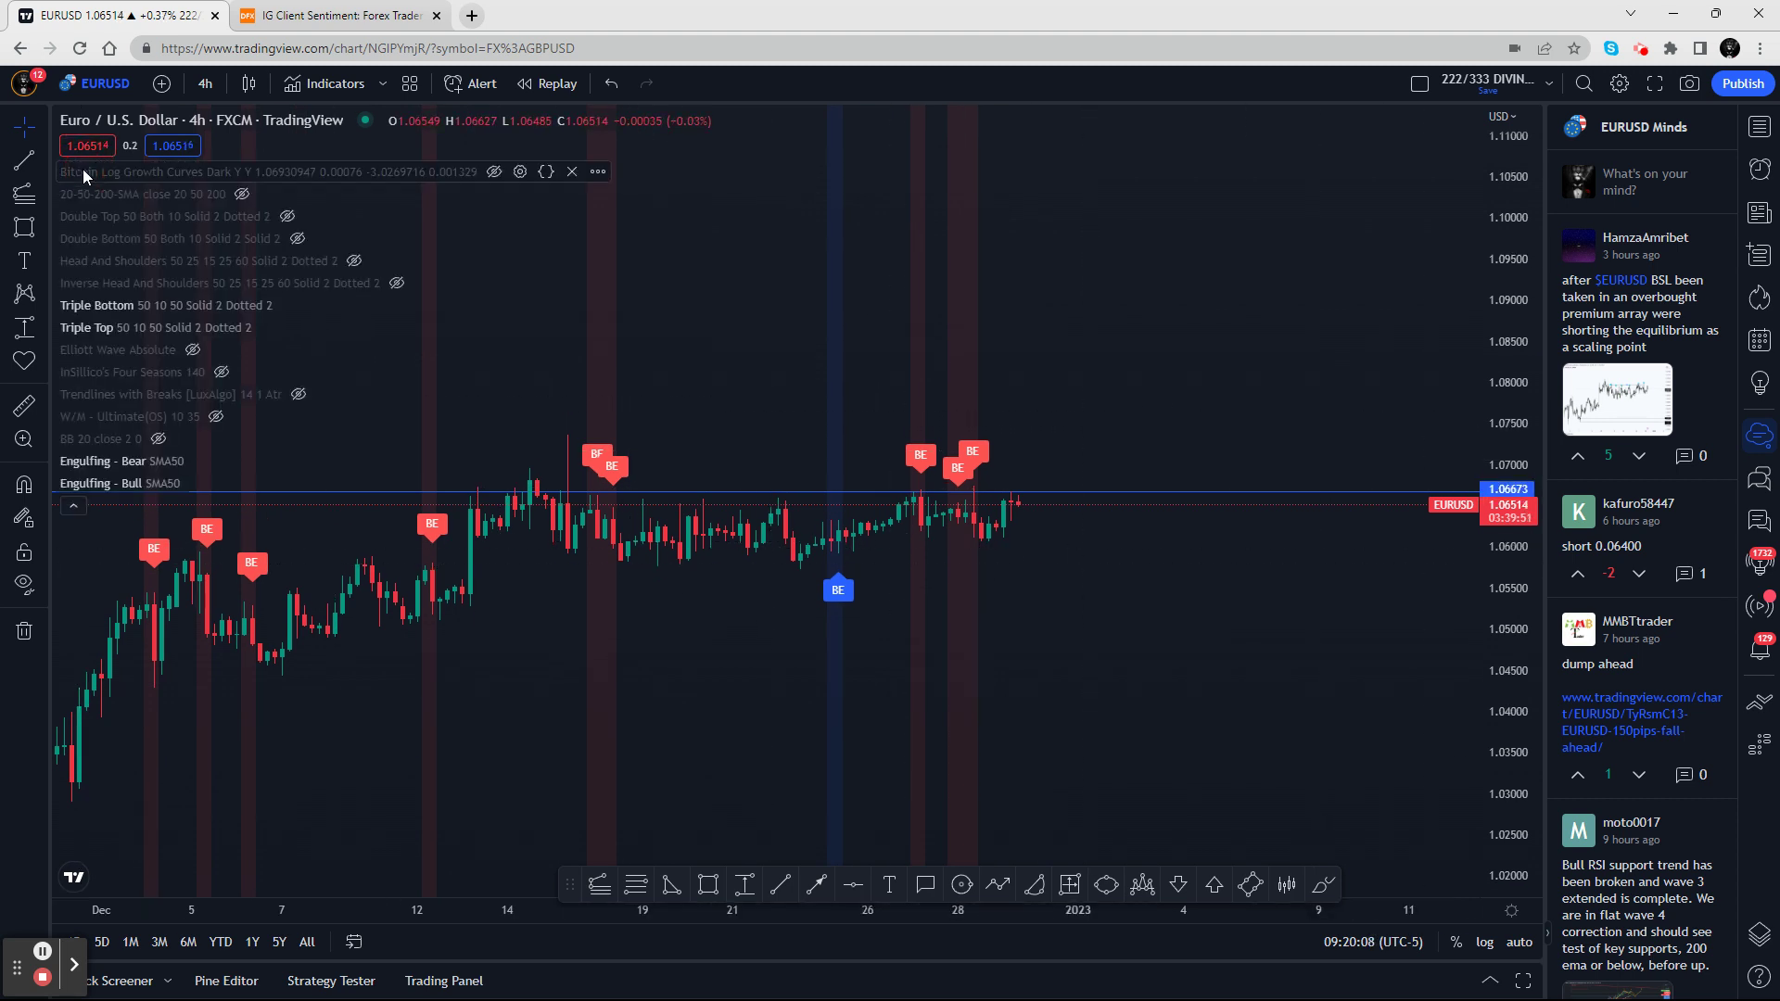
{"action": "left_click", "coordinate": [201, 461]}
{"action": "left_click", "coordinate": [196, 483]}
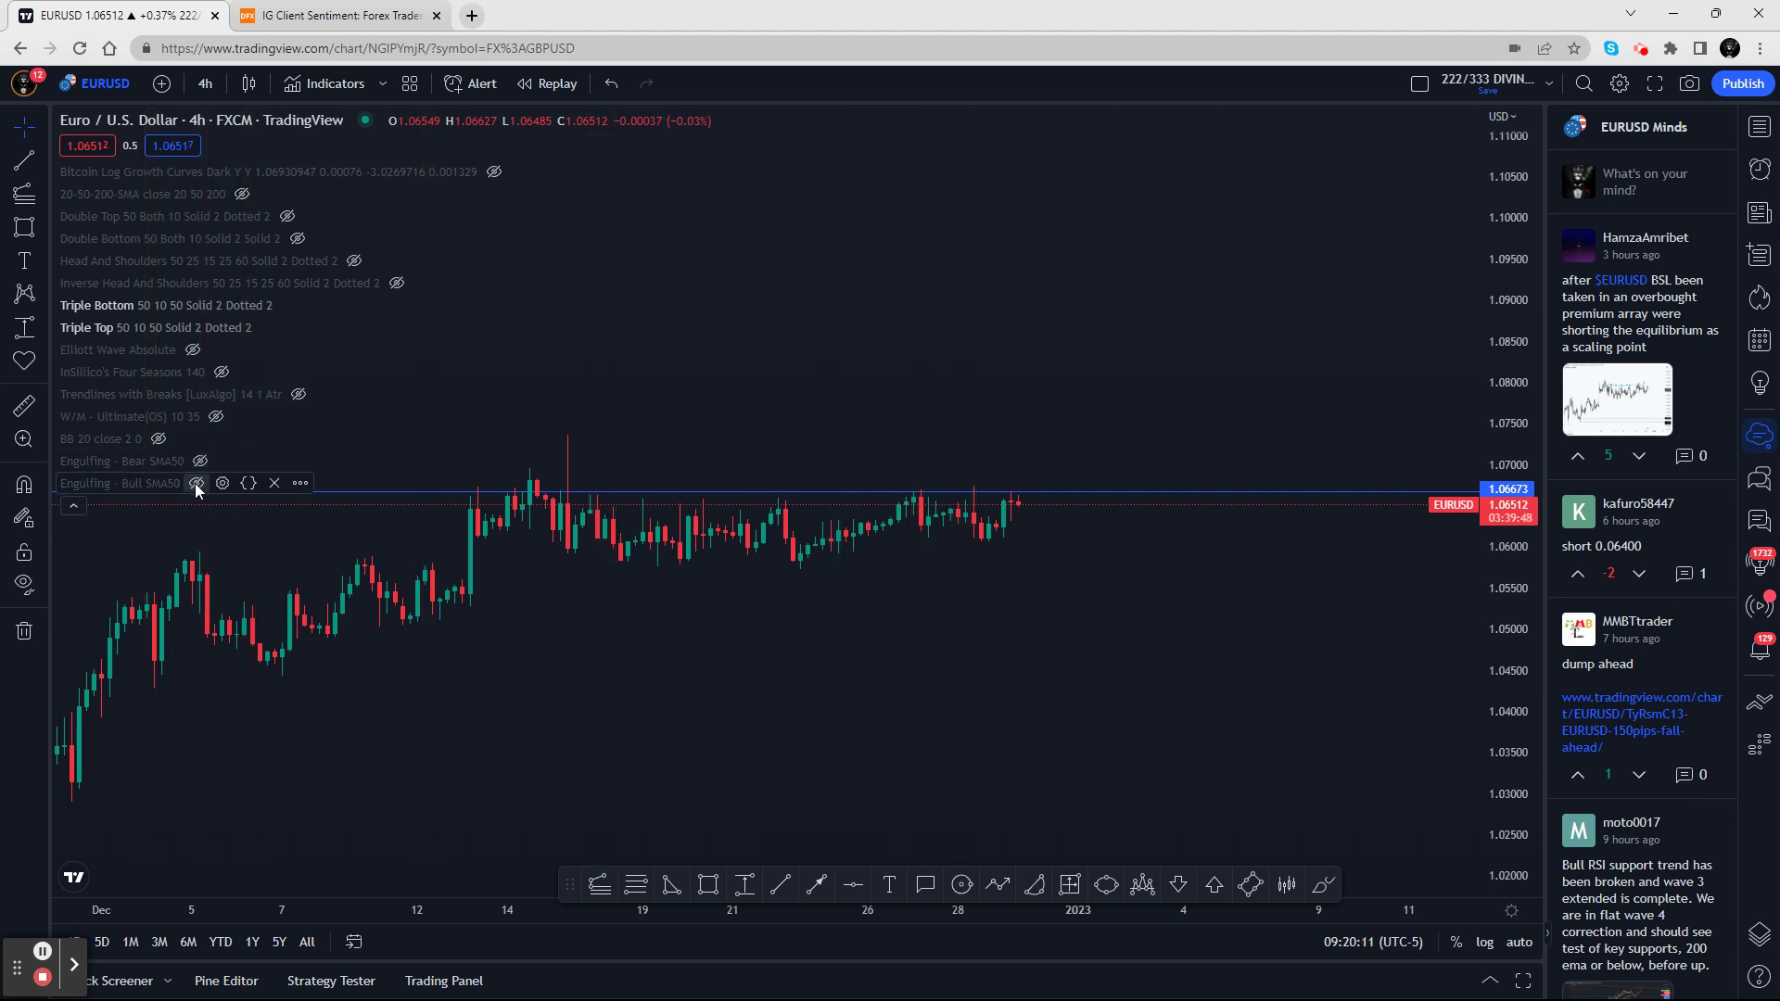
{"action": "left_click", "coordinate": [197, 483]}
{"action": "left_click", "coordinate": [201, 460]}
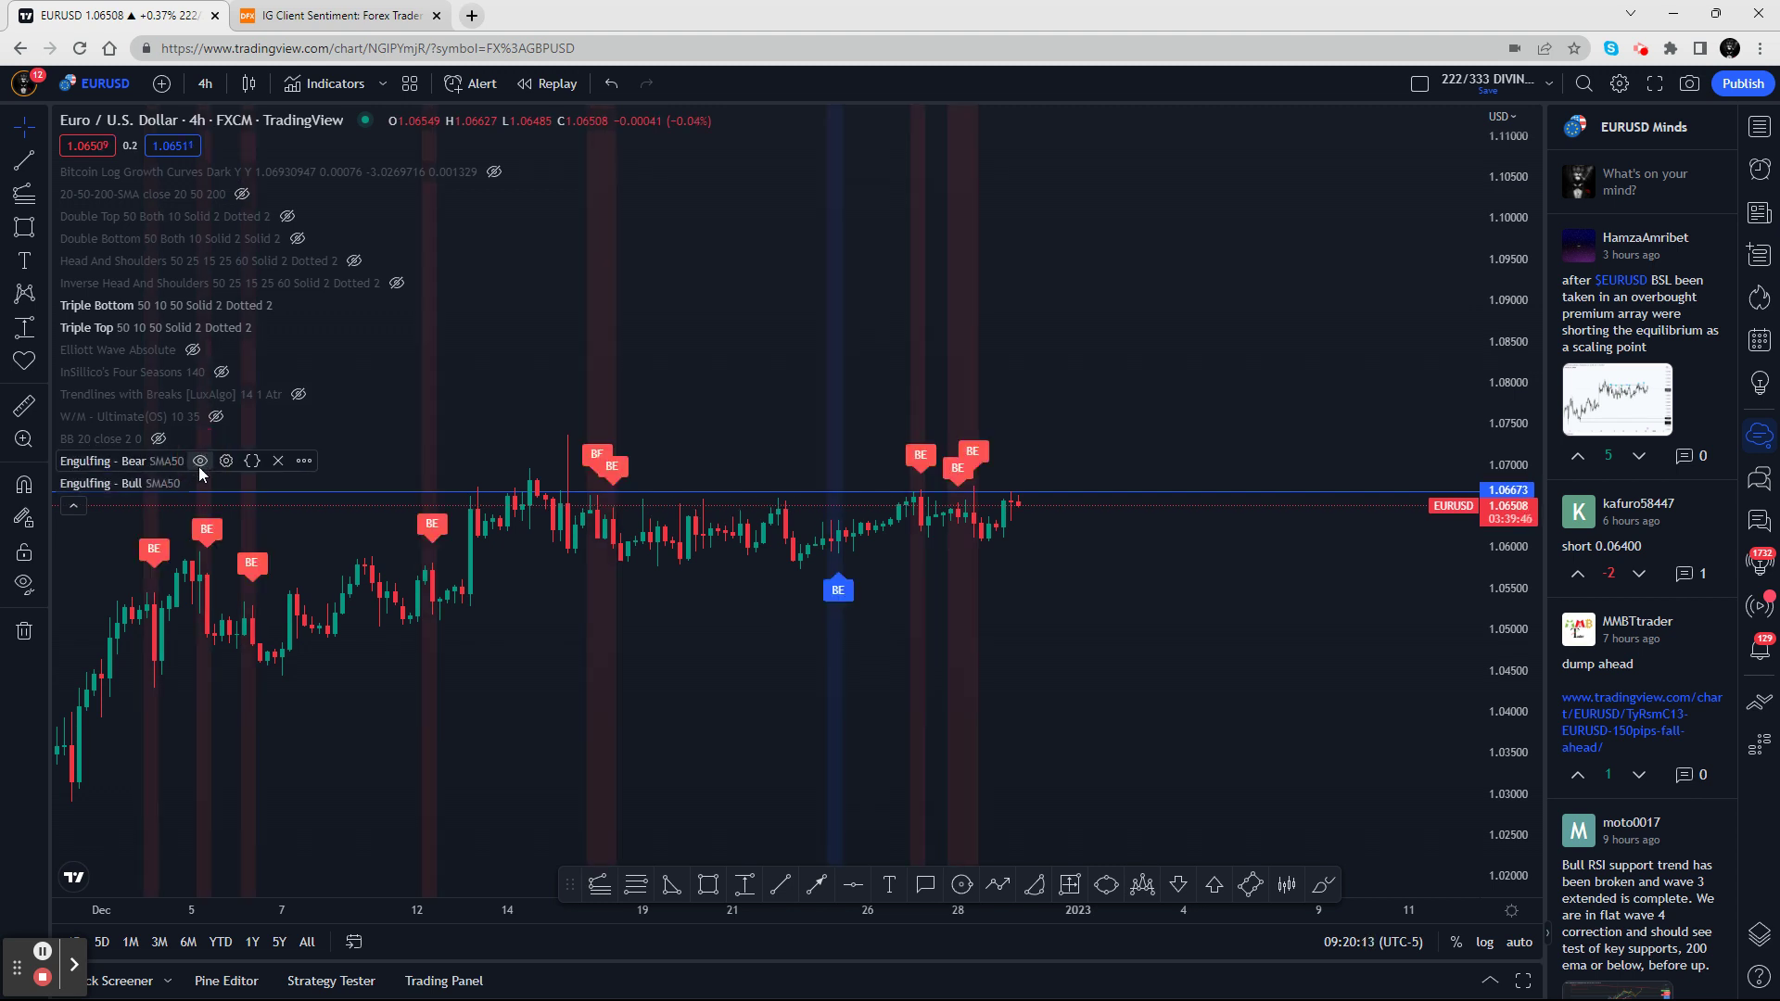
{"action": "left_click", "coordinate": [198, 461]}
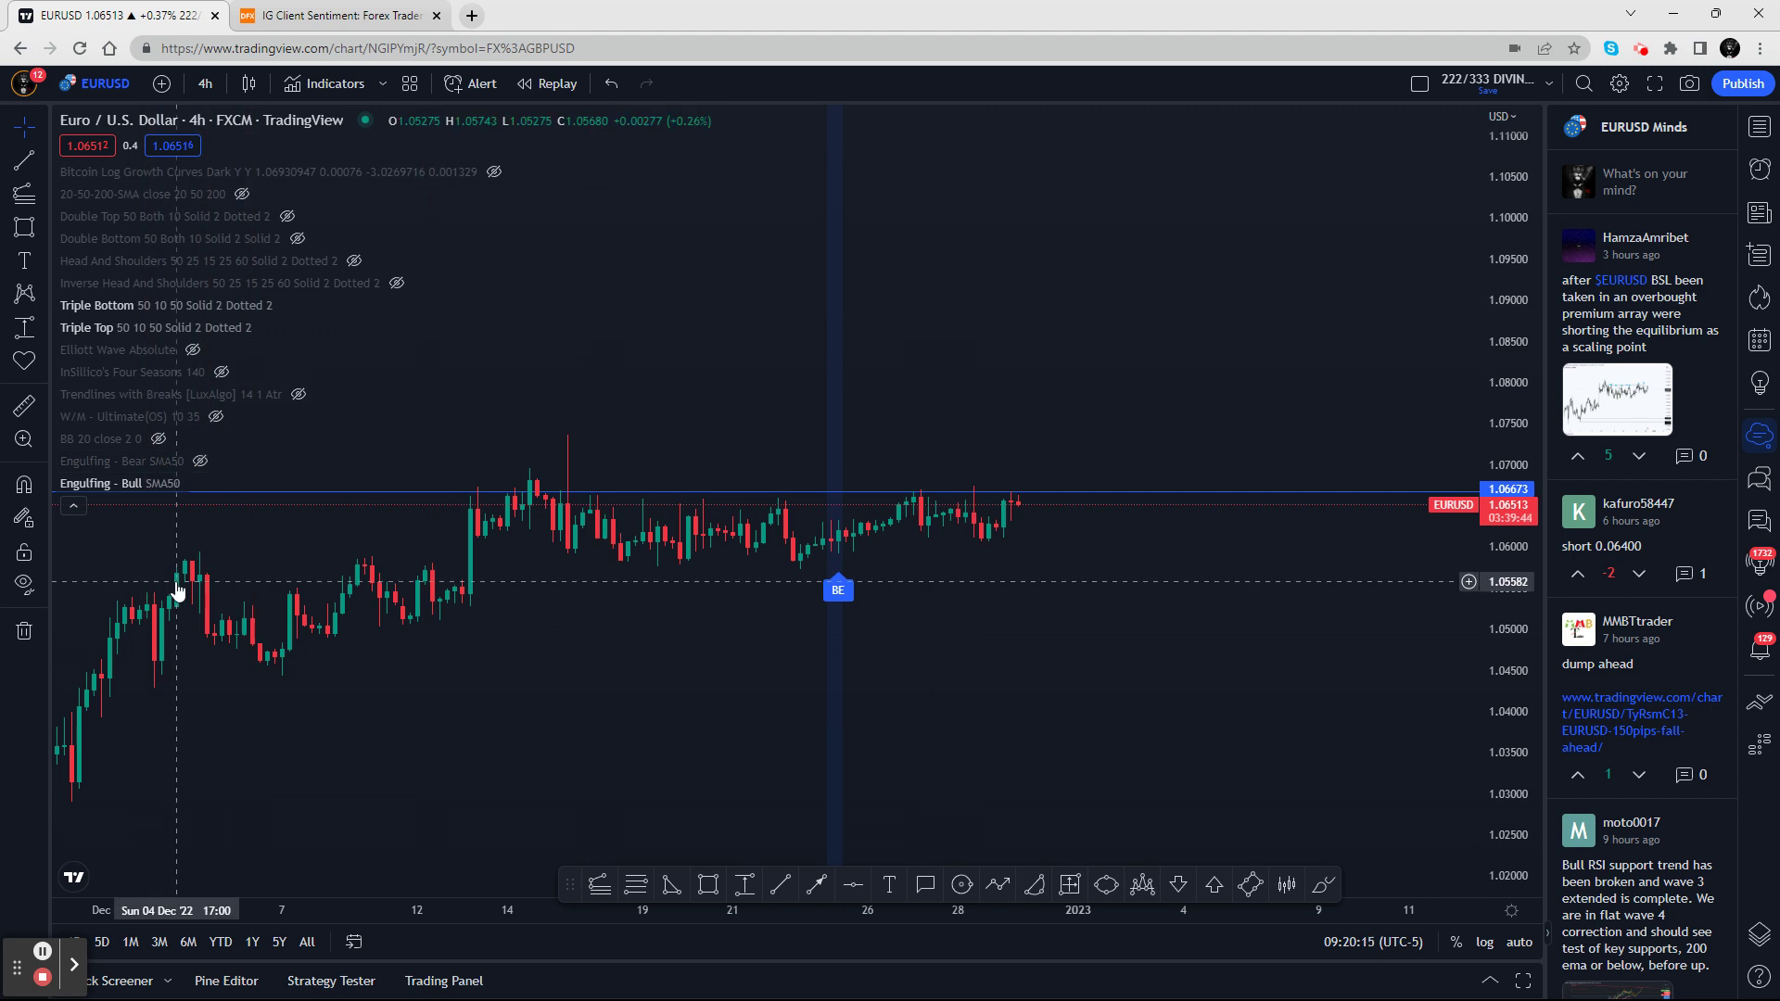
{"action": "left_click", "coordinate": [73, 506]}
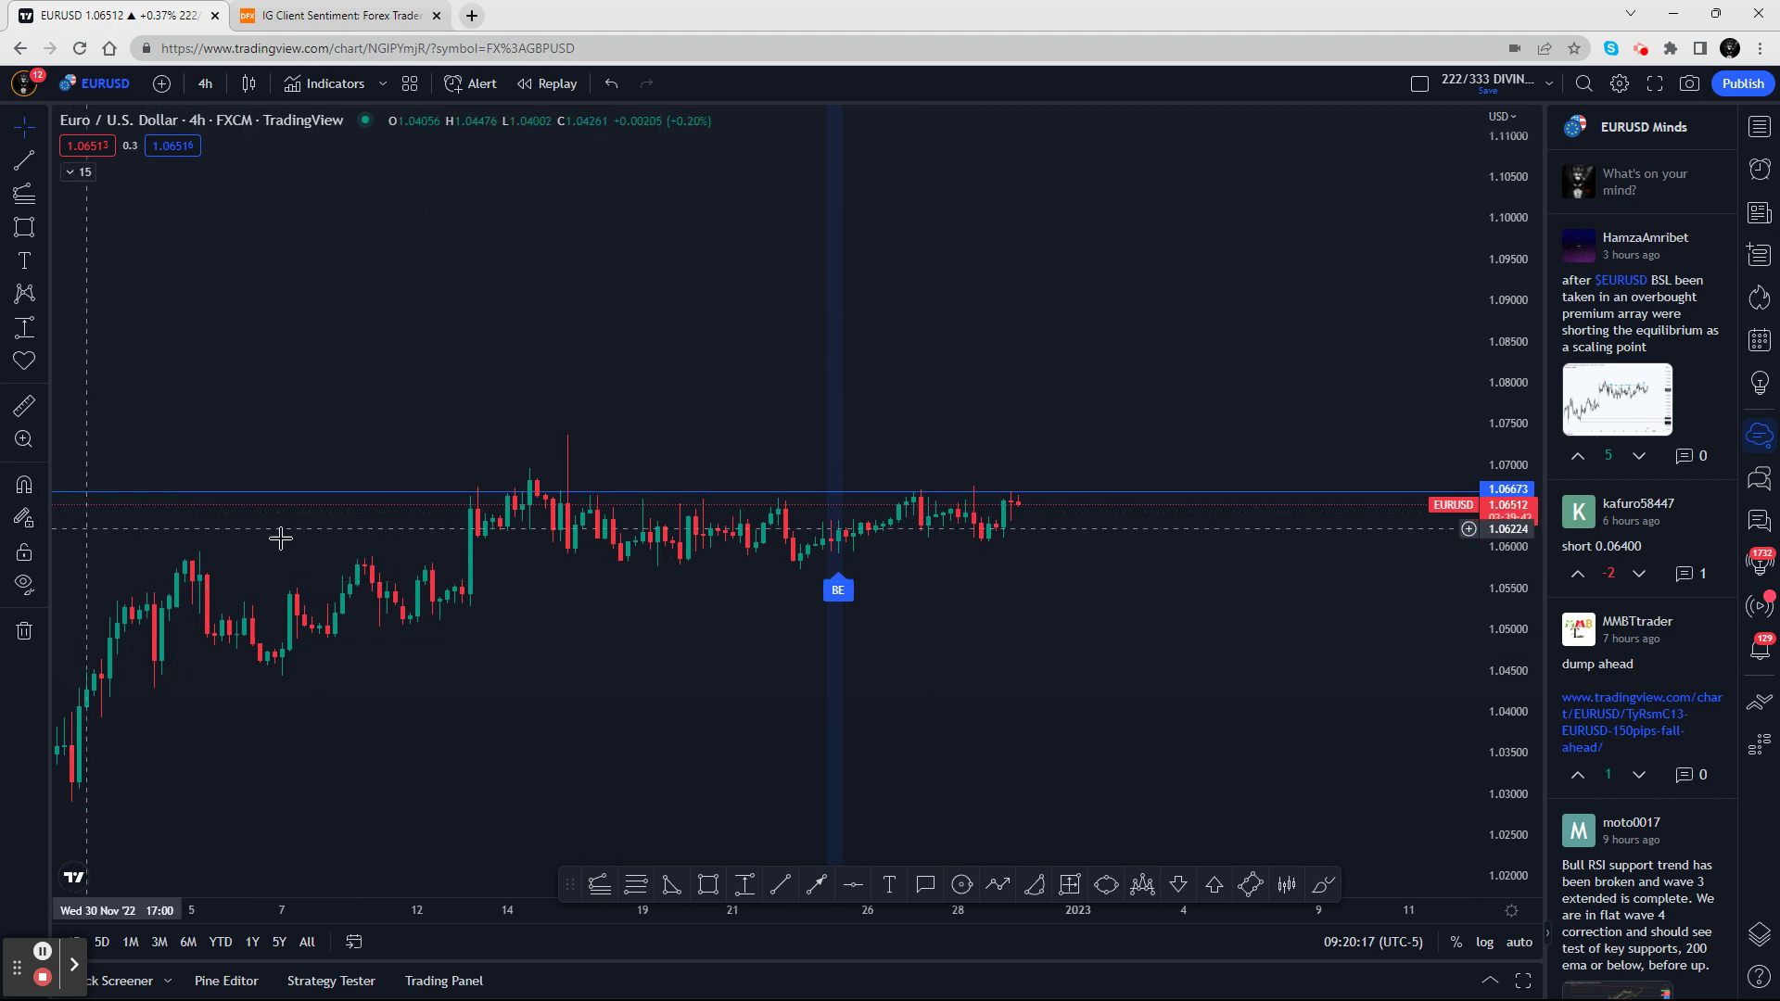
Switch the chart to the 1-day timeframe and compress the price scale to fit the July to December 2022 candles
{"action": "left_click", "coordinate": [207, 84]}
{"action": "left_click", "coordinate": [240, 784]}
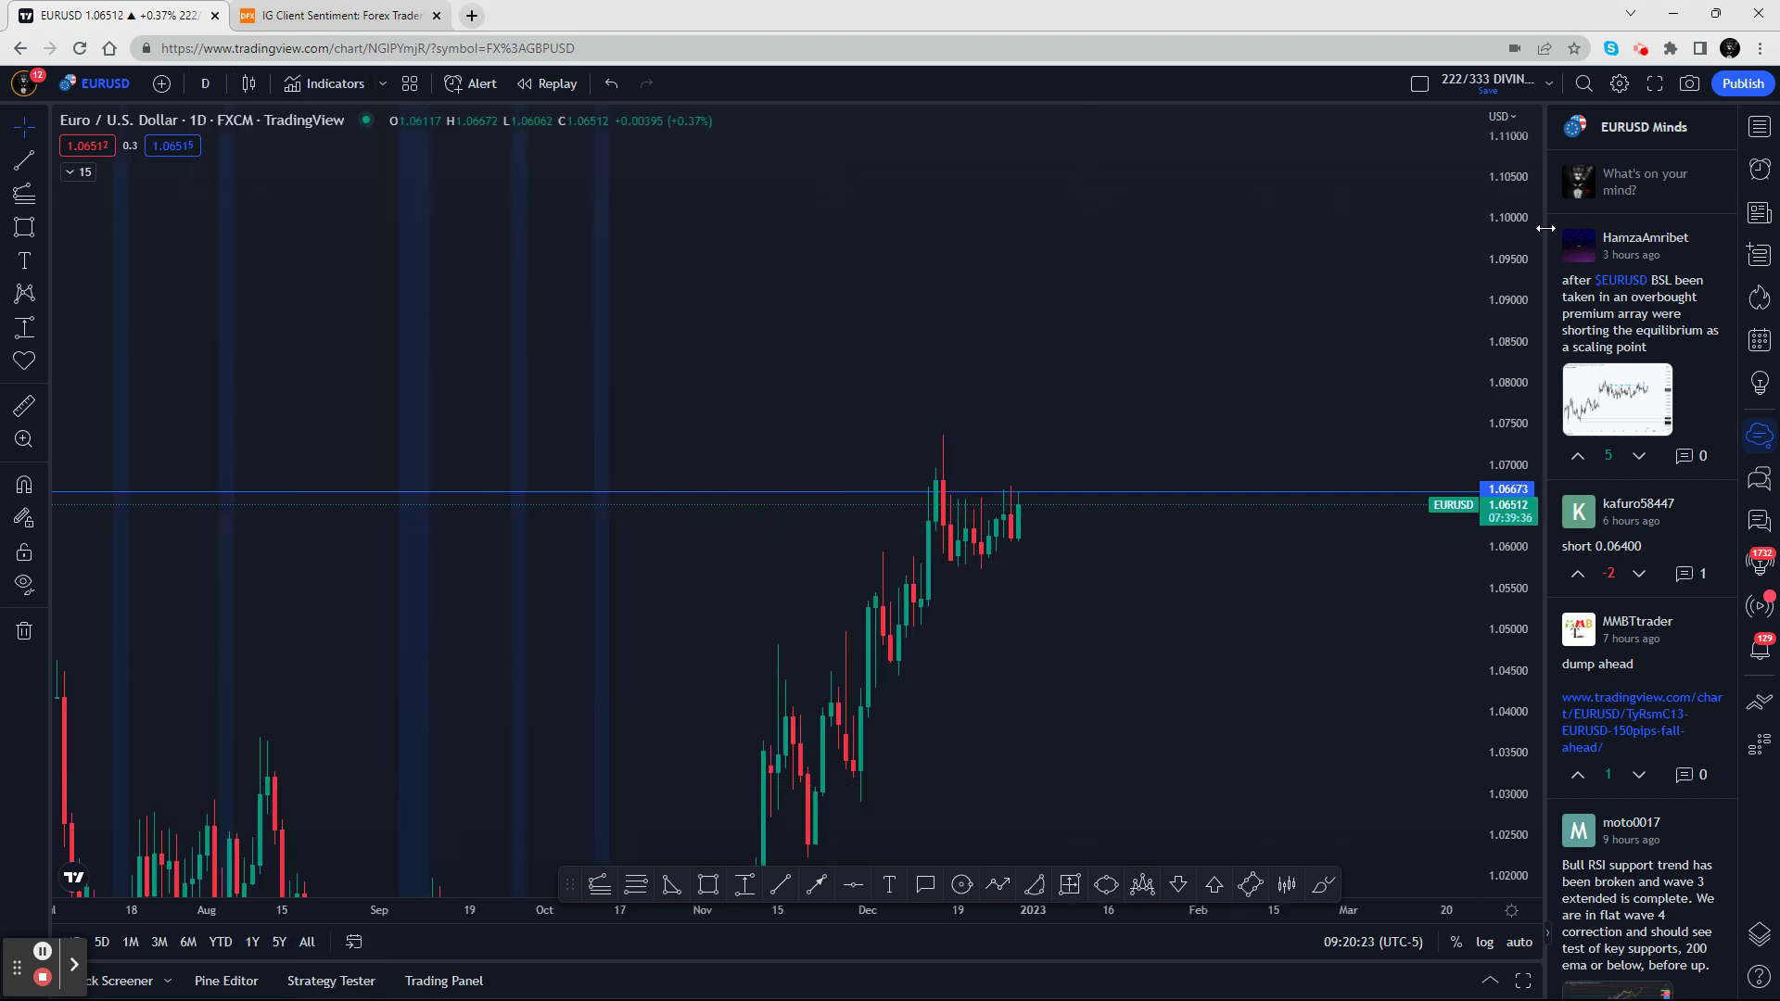
{"action": "left_click", "coordinate": [1539, 292]}
{"action": "left_click_drag", "start_coordinate": [1498, 492], "coordinate": [1497, 601]}
{"action": "left_click_drag", "start_coordinate": [1505, 416], "coordinate": [1502, 655]}
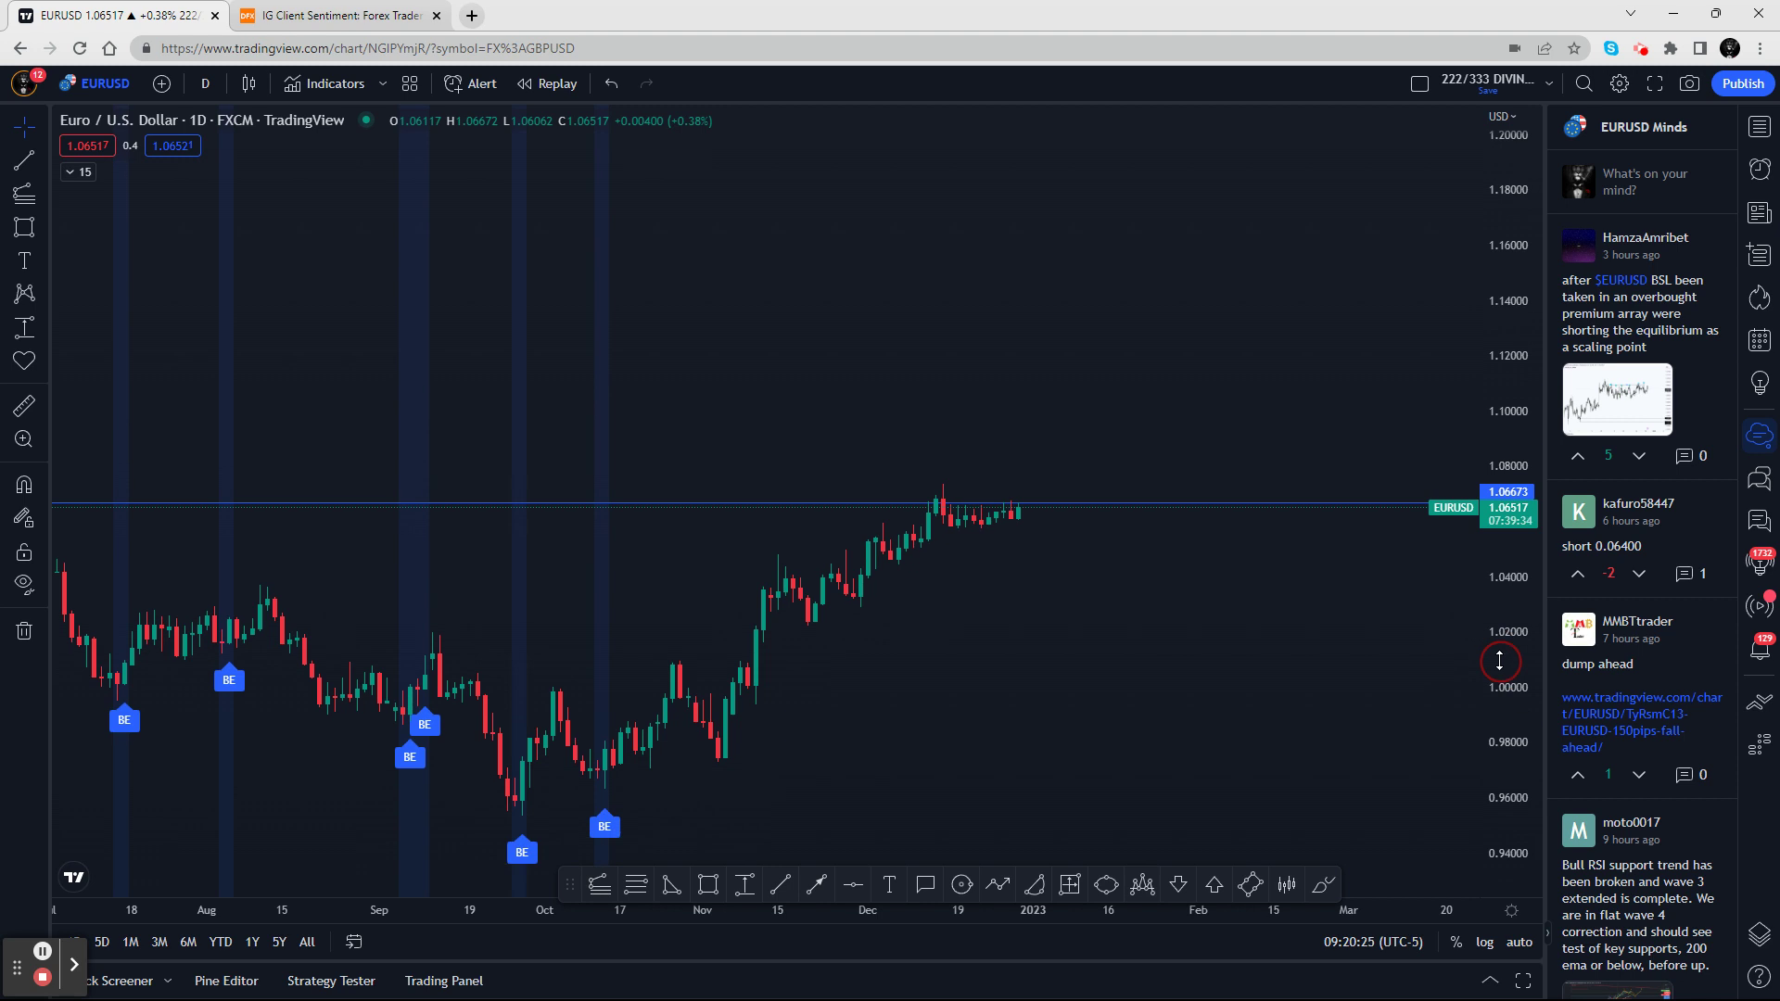
{"action": "left_click_drag", "start_coordinate": [894, 720], "coordinate": [1184, 504]}
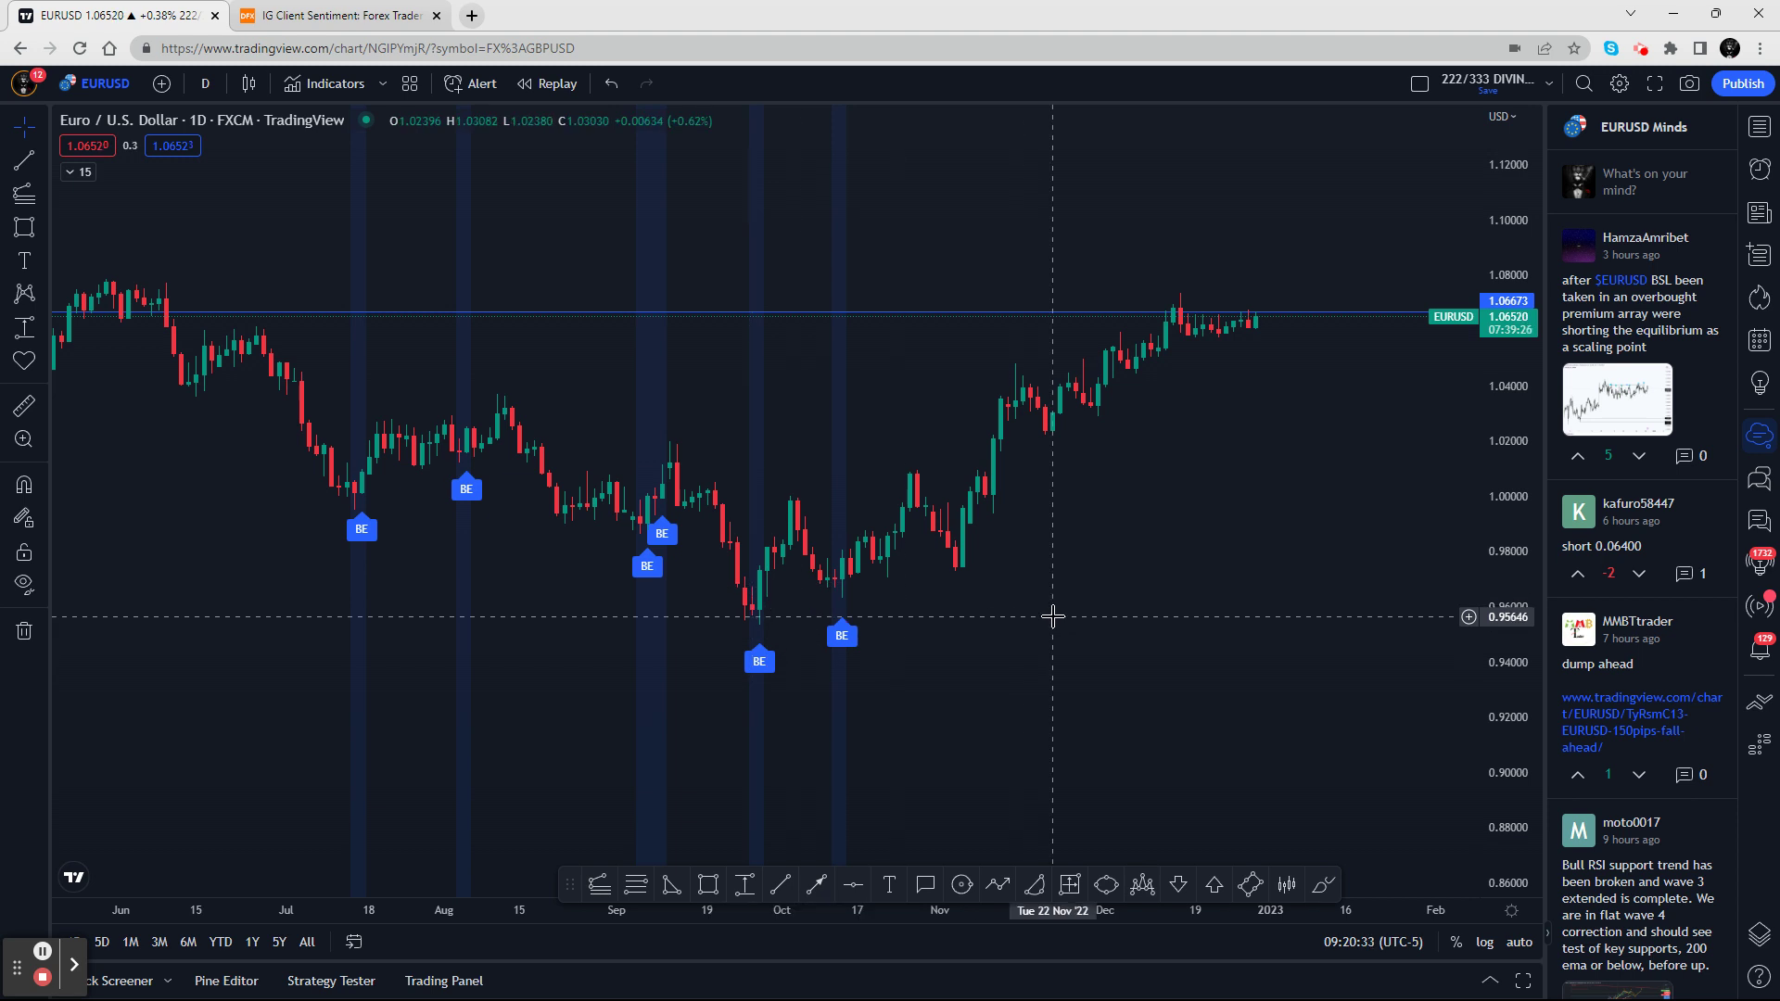
Draw a horizontal line at about 0.956 along the late-September 2022 low
{"action": "left_click_drag", "start_coordinate": [1052, 616], "coordinate": [1184, 593]}
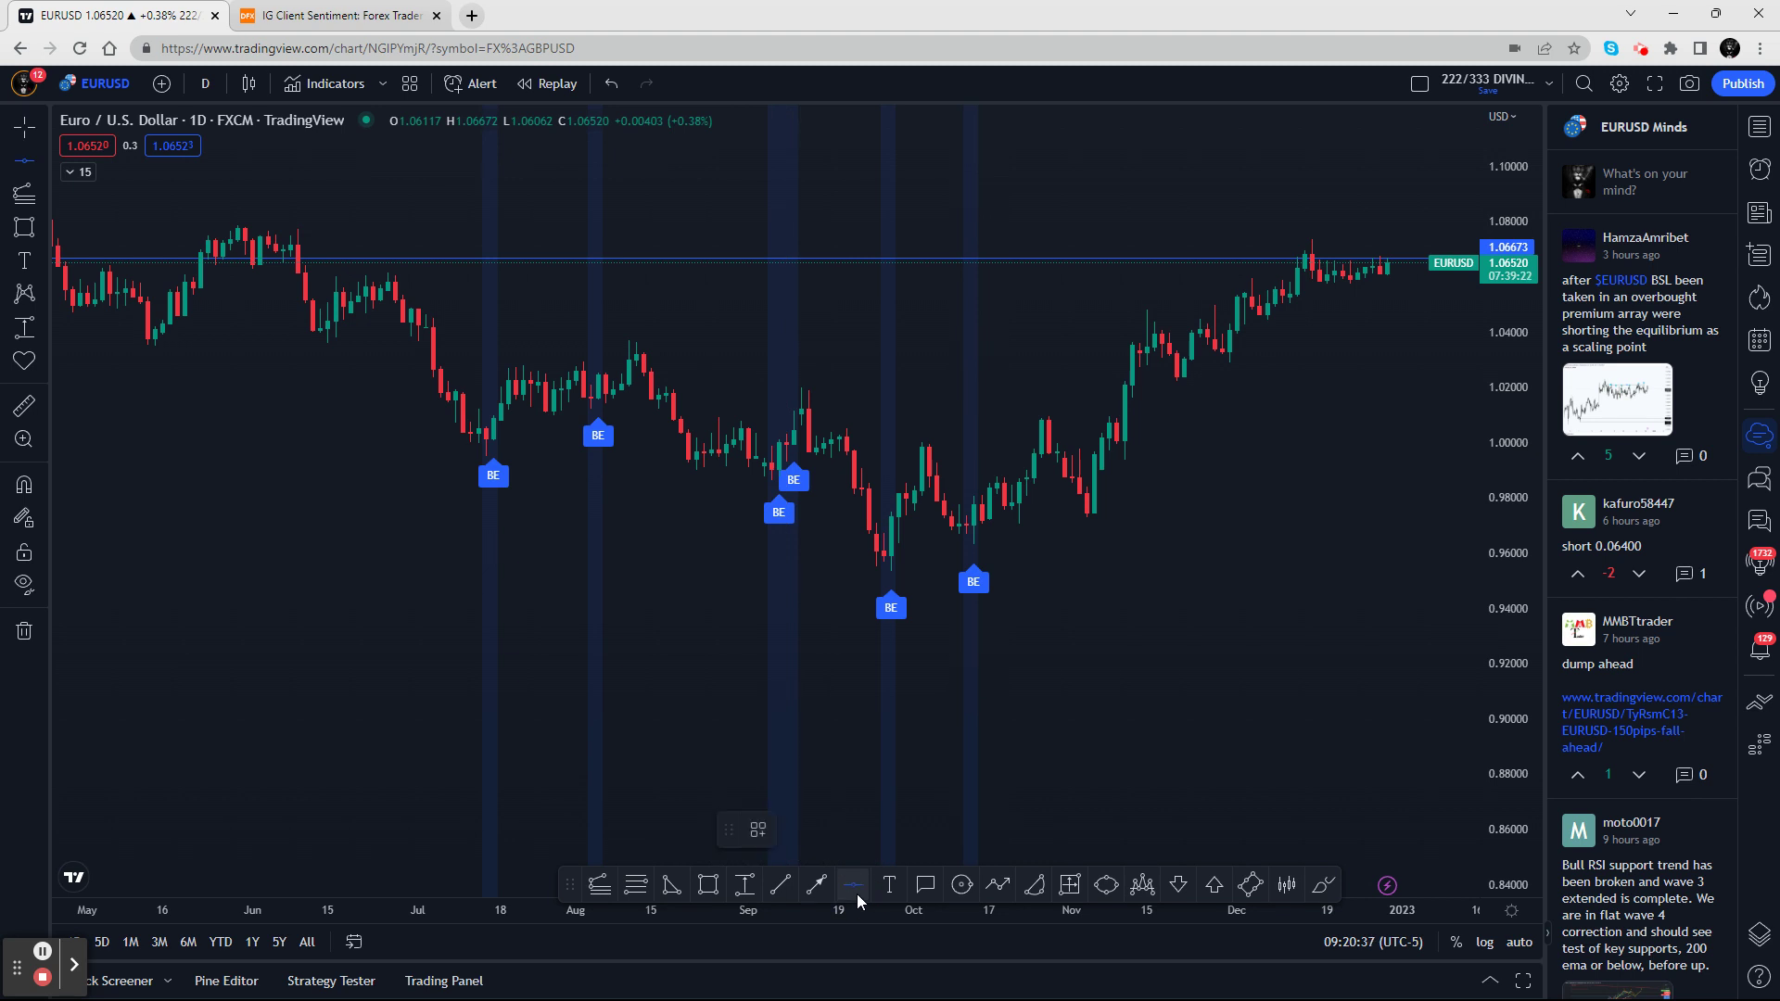
{"action": "left_click", "coordinate": [865, 563]}
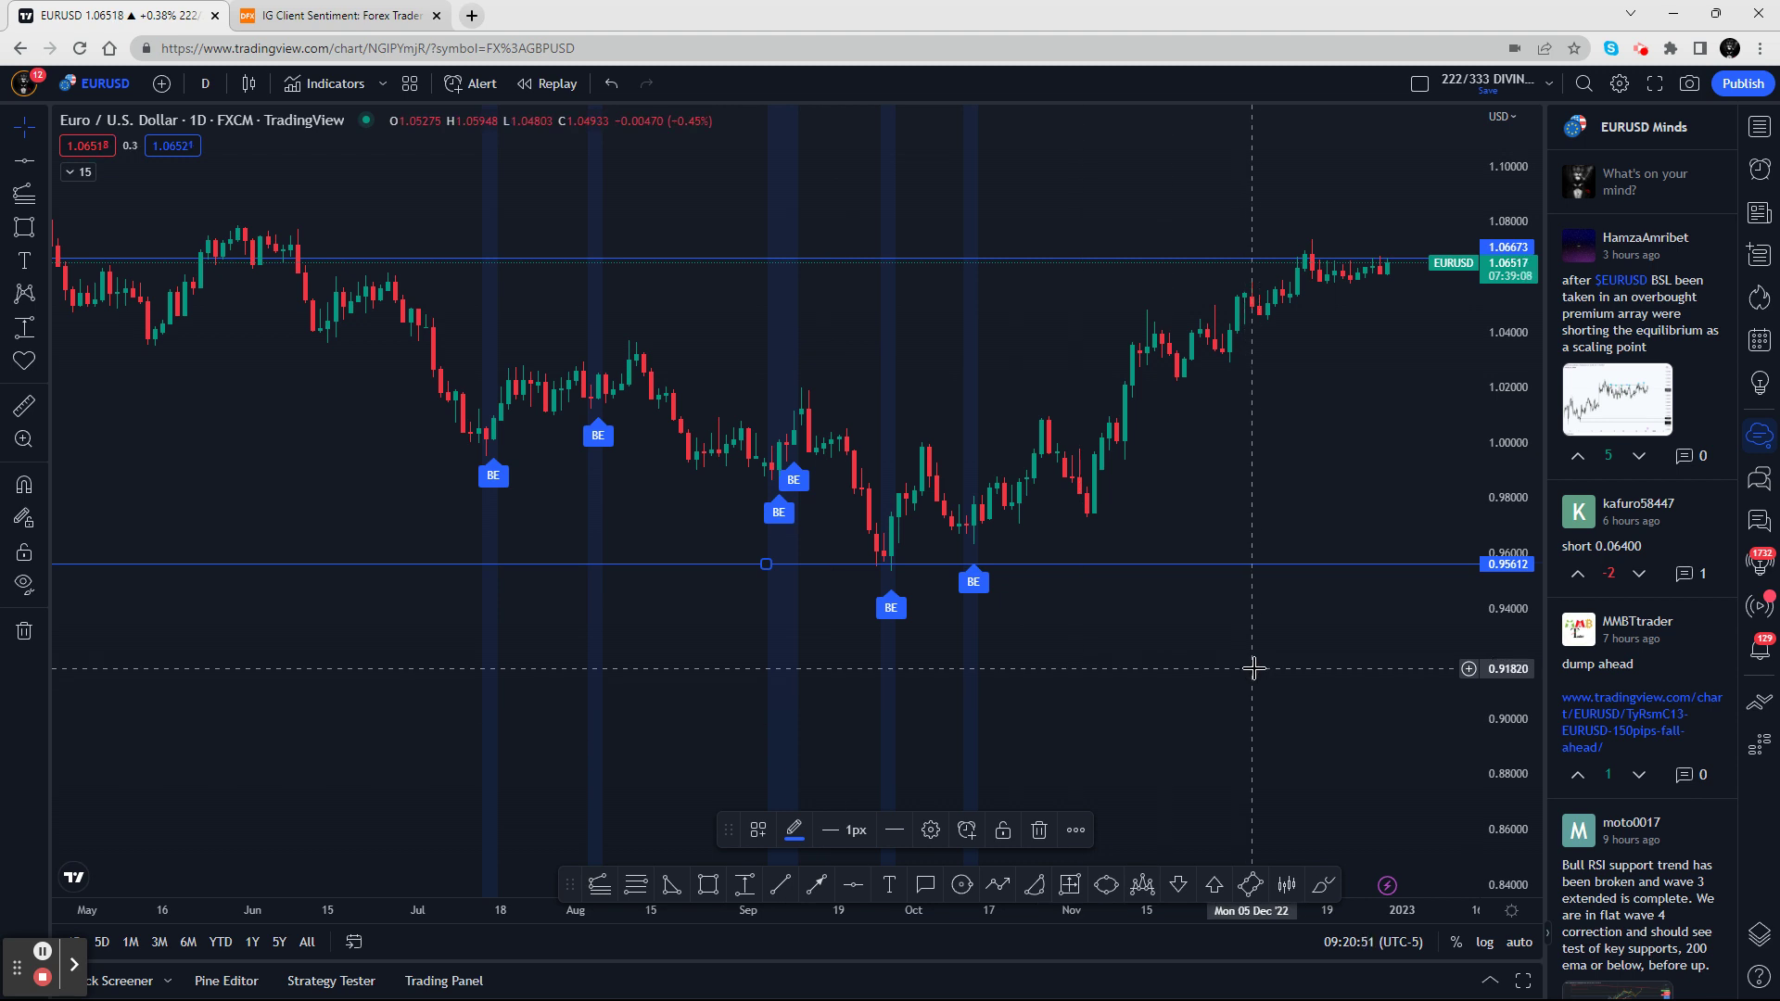
{"action": "left_click", "coordinate": [883, 549]}
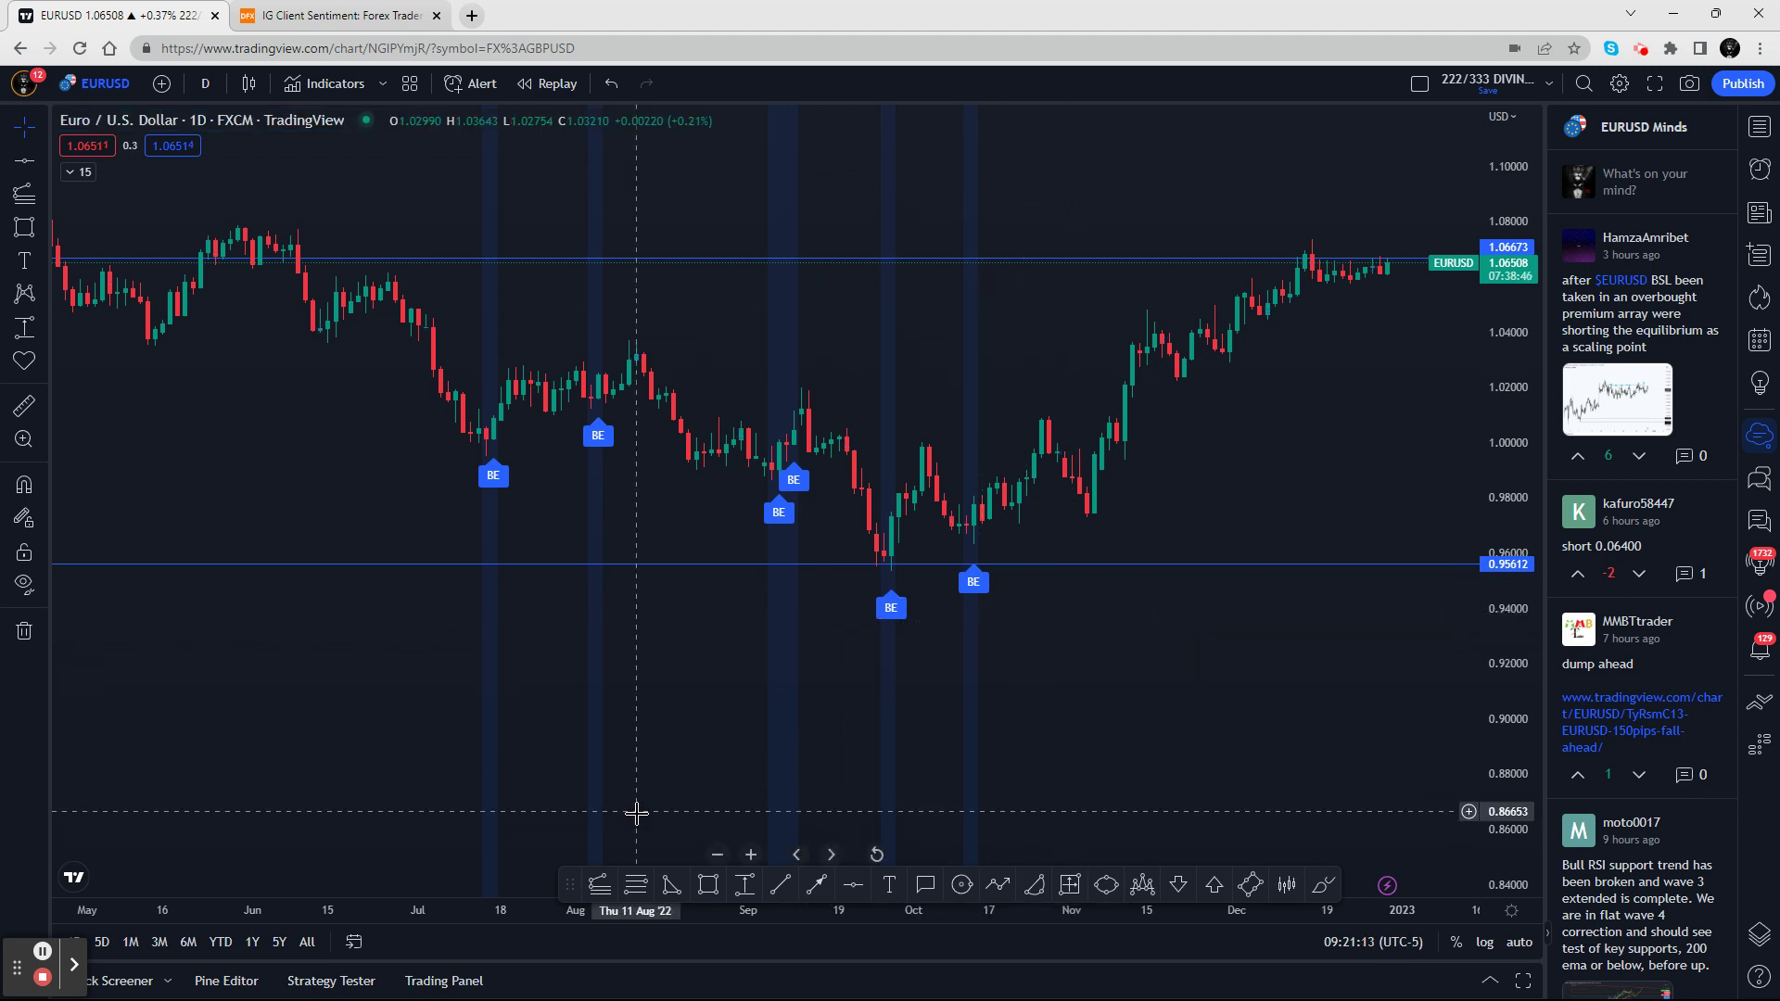
Draw a rectangle zone extending forward from mid-September between about 0.995 and 1.005
{"action": "left_click", "coordinate": [704, 887]}
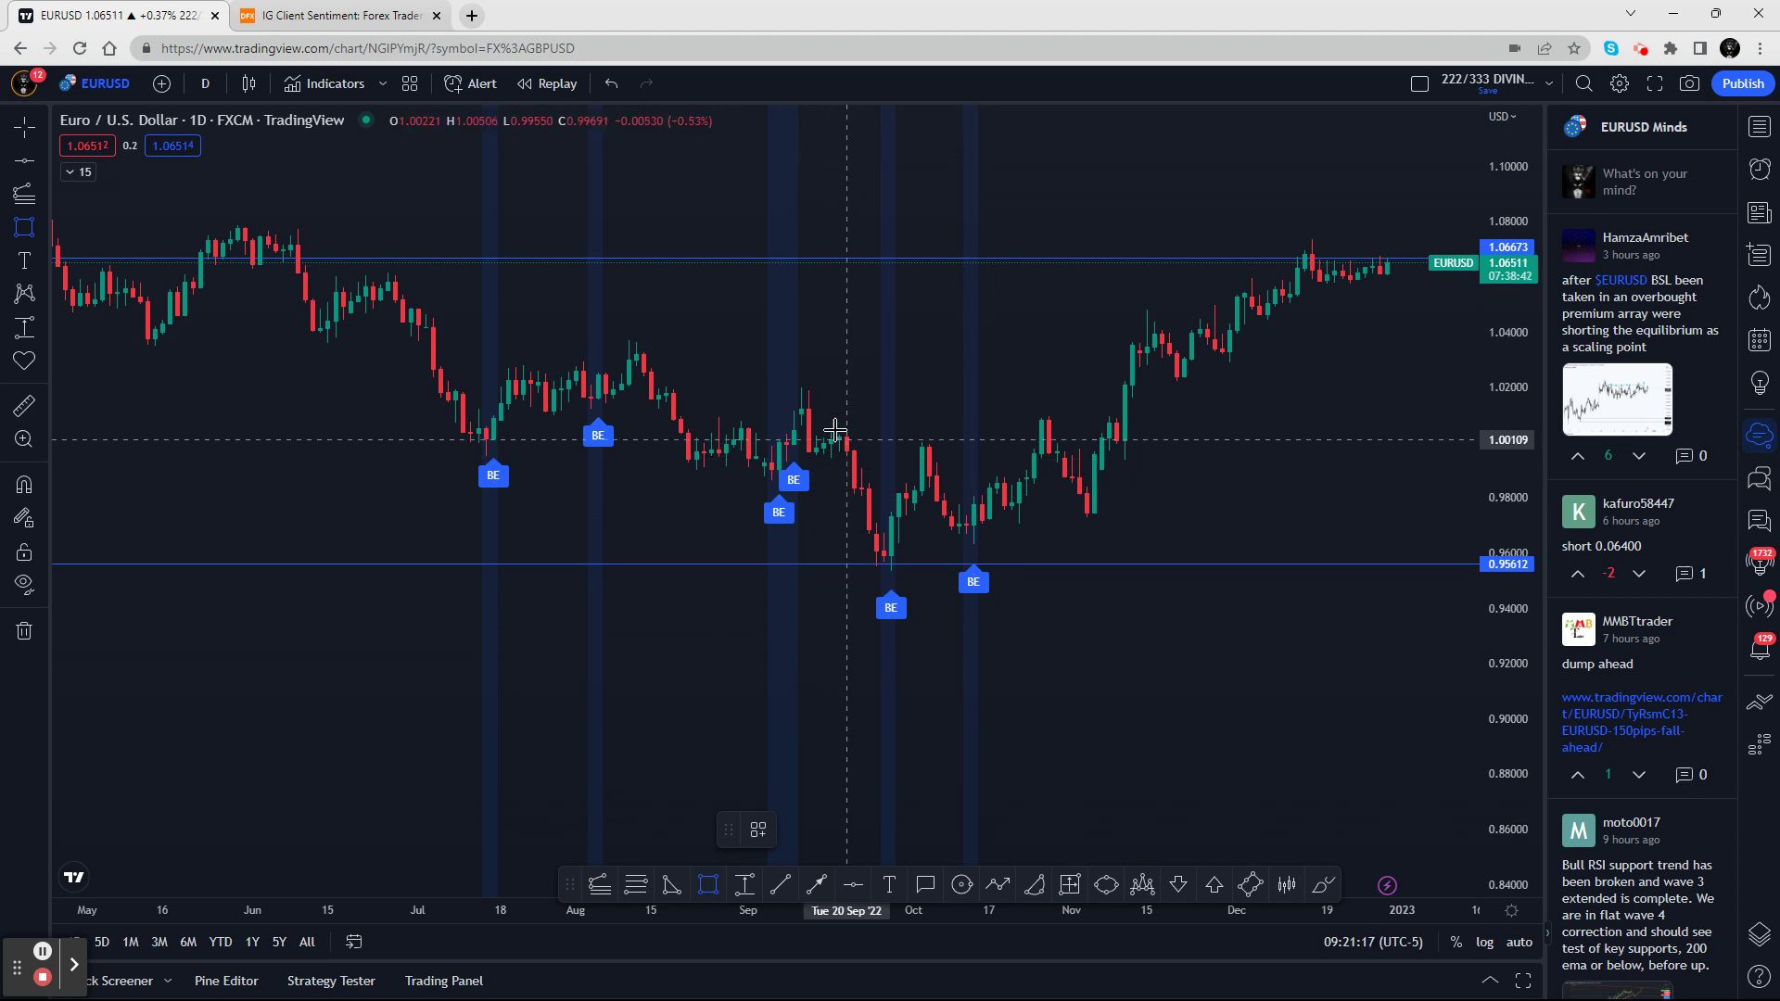
{"action": "left_click_drag", "start_coordinate": [832, 428], "coordinate": [832, 456]}
{"action": "left_click", "coordinate": [1108, 691]}
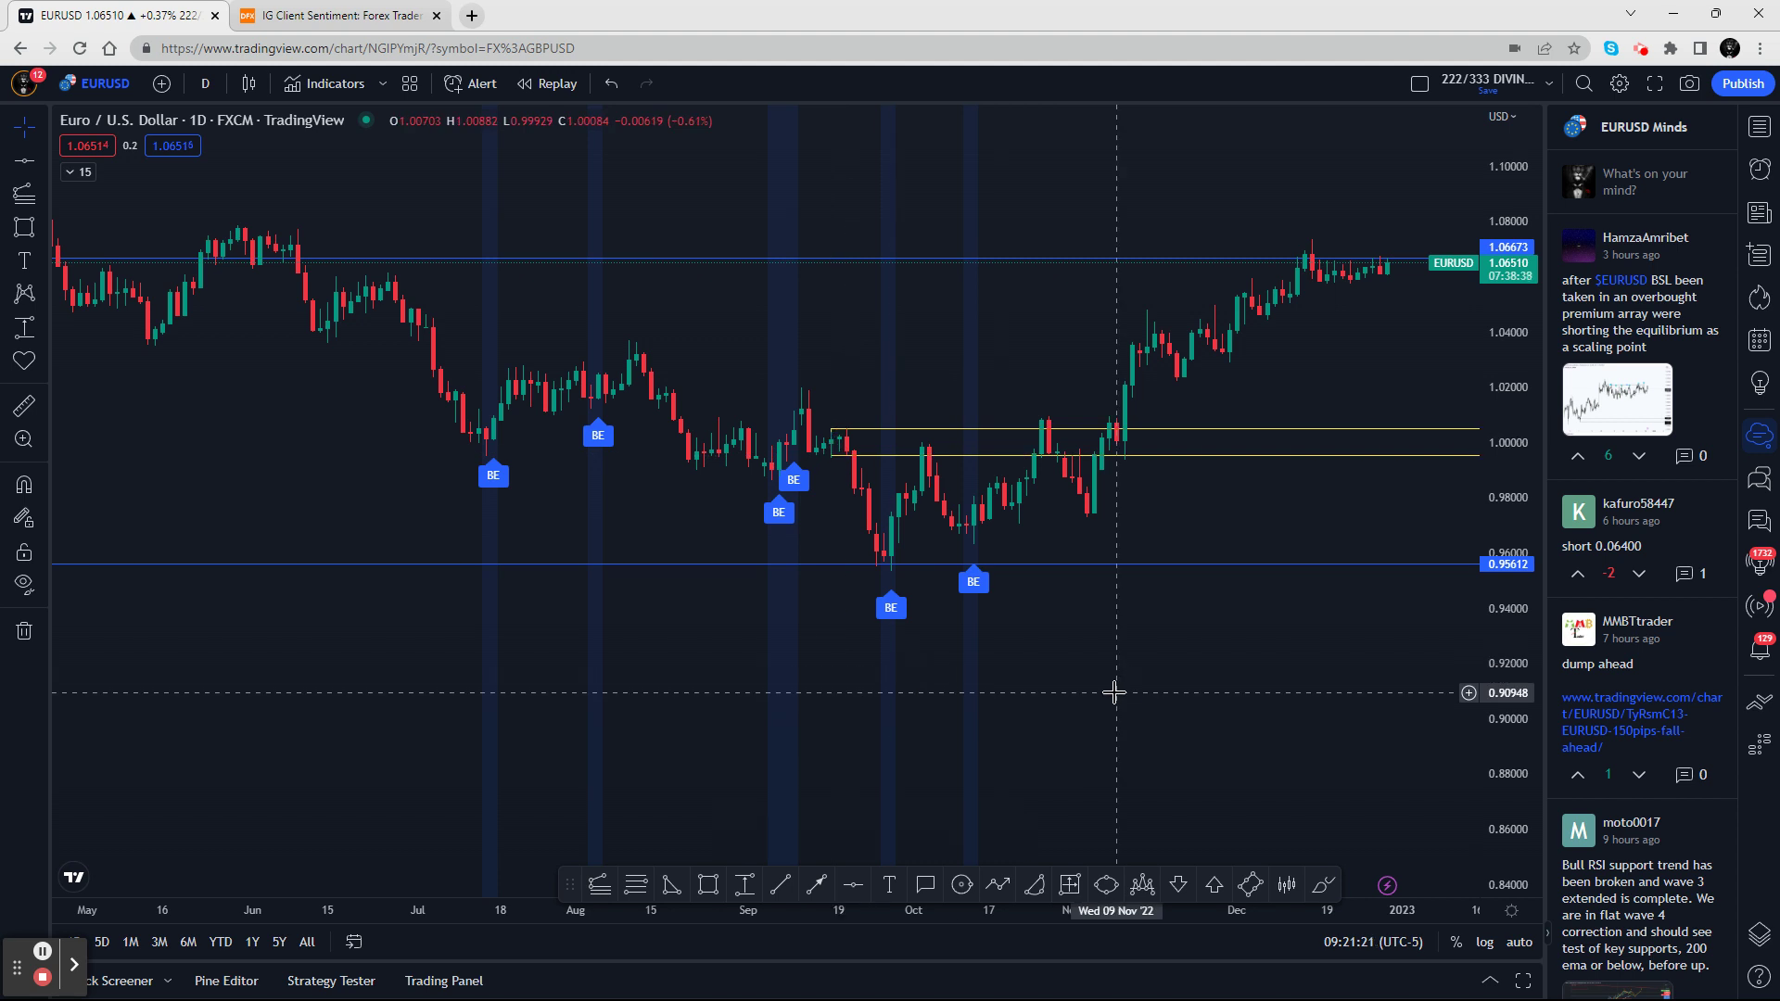
Draw an arrow from the 28 September engulfing candle at about 0.968 up to the zone's upper edge at about 1.005
{"action": "left_click", "coordinate": [818, 884]}
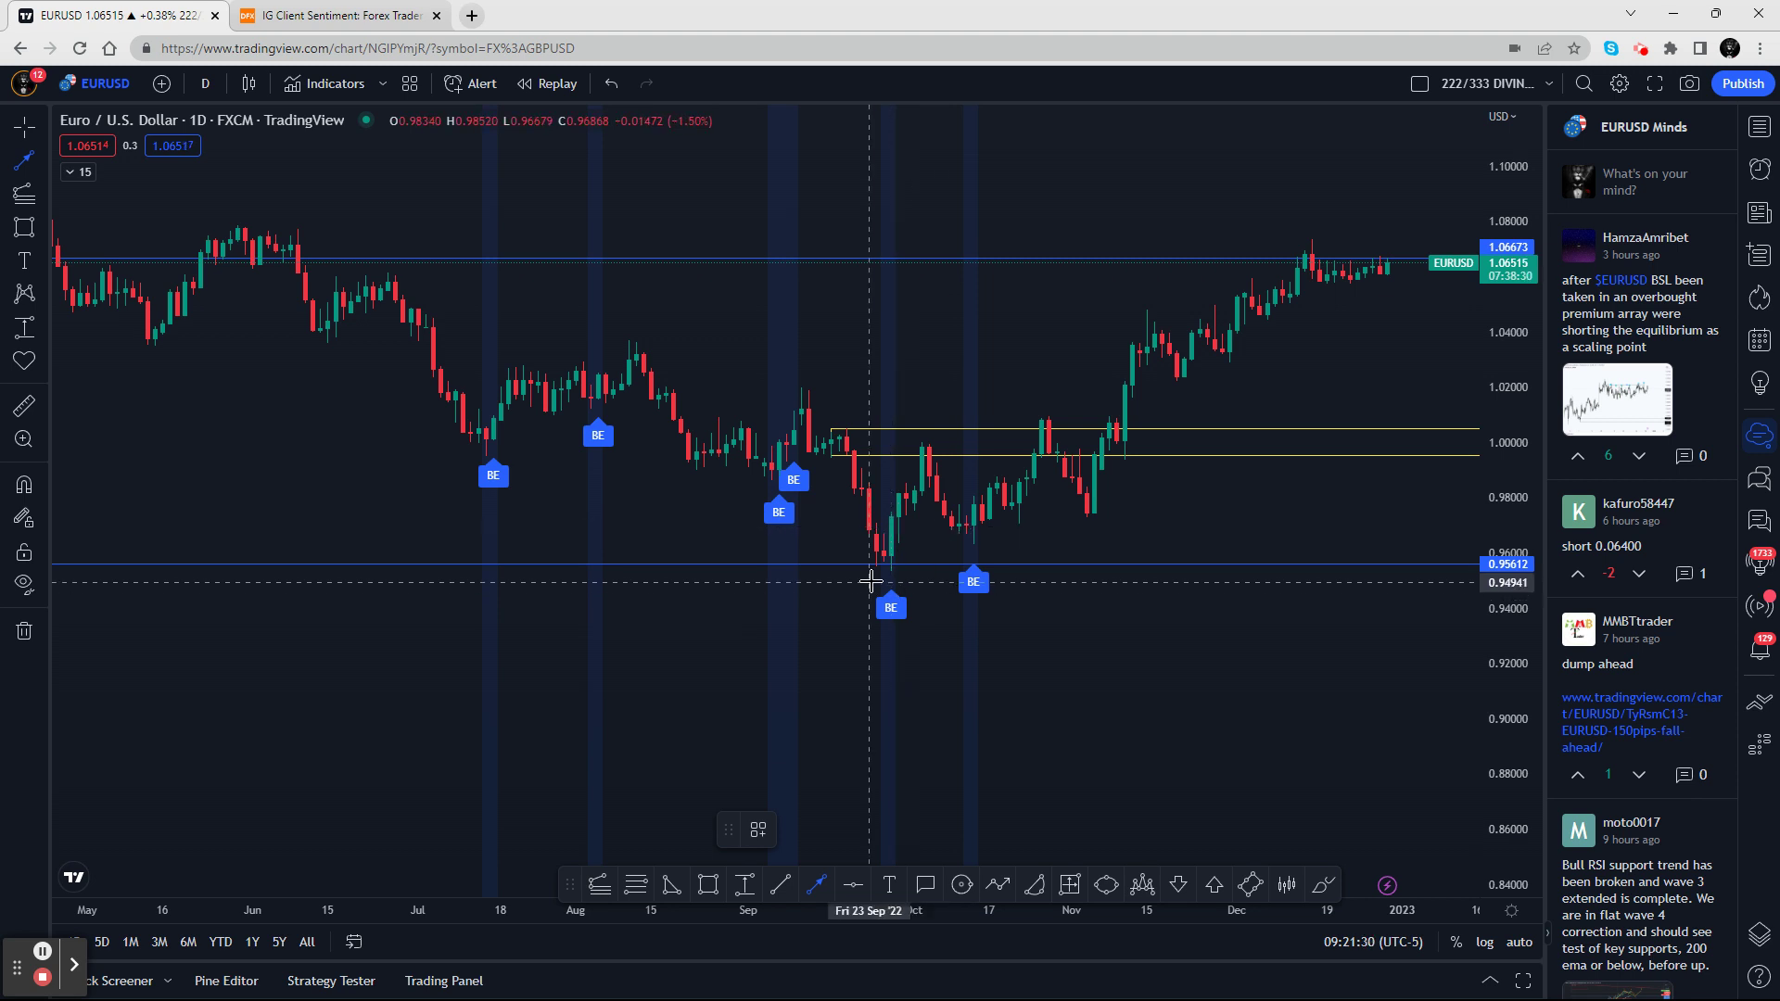
{"action": "left_click", "coordinate": [891, 531]}
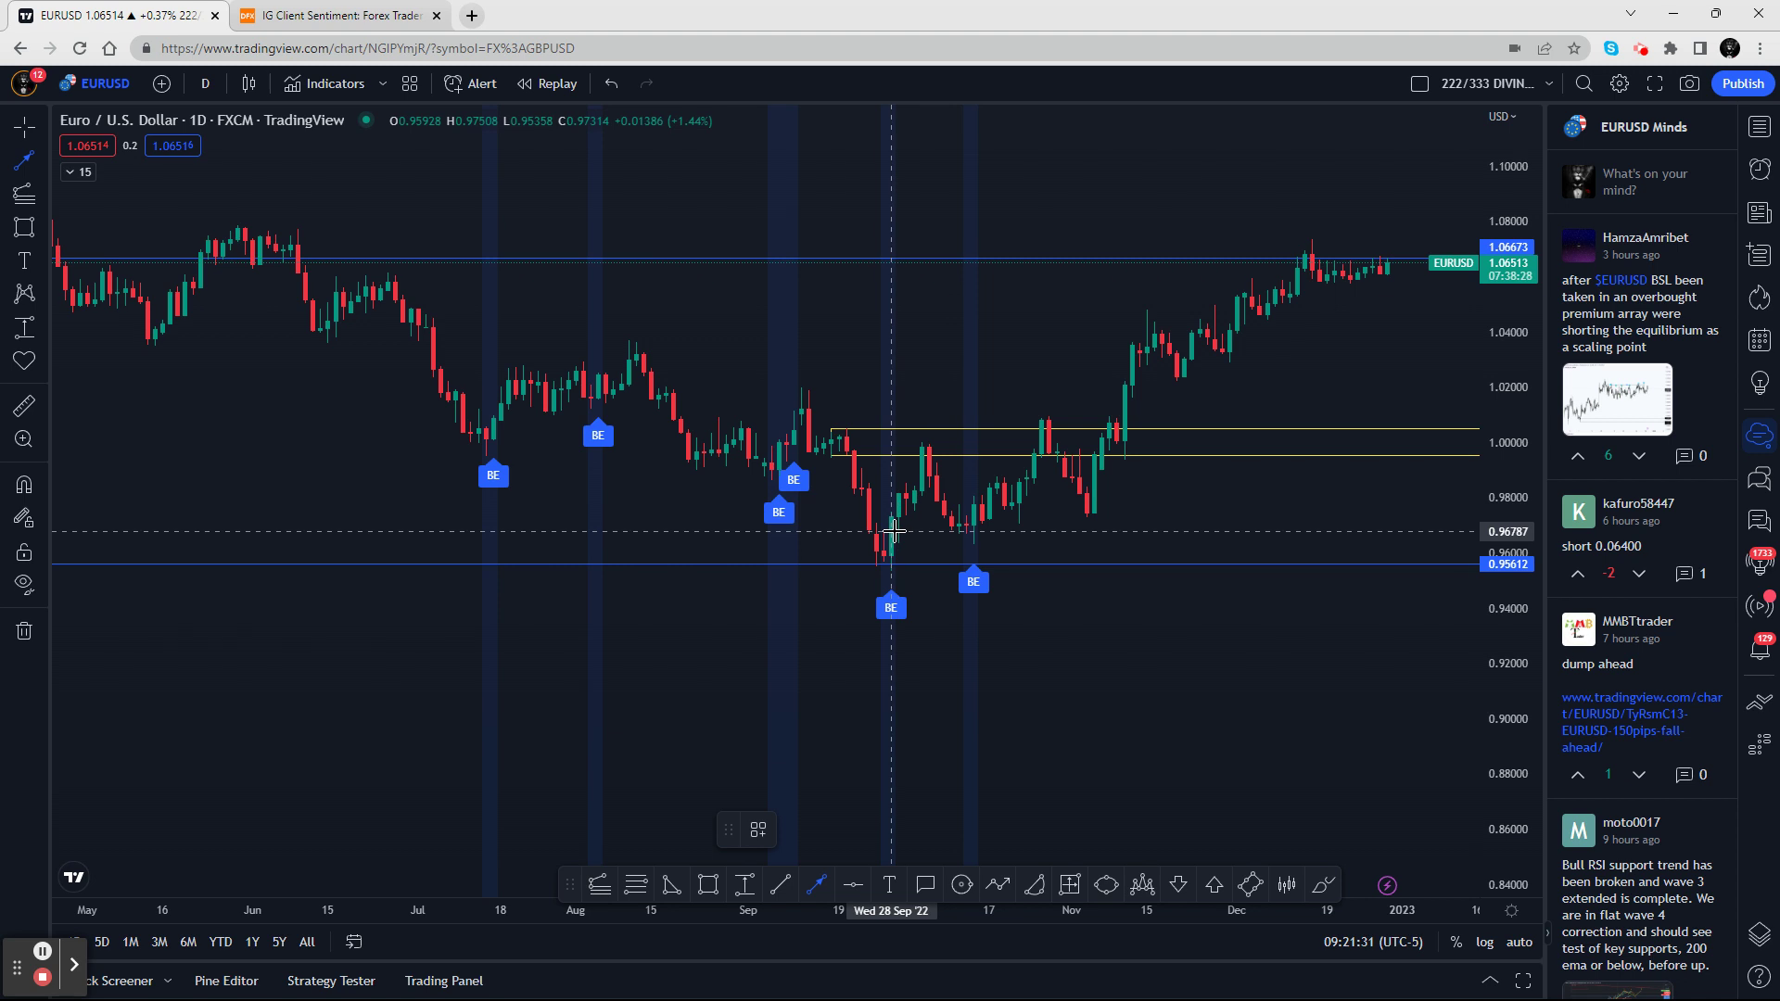
{"action": "left_click", "coordinate": [922, 429]}
Measure the price range from about 0.965 up to about 1.002 inside the yellow zone, and delete the measurement
{"action": "left_click", "coordinate": [744, 884]}
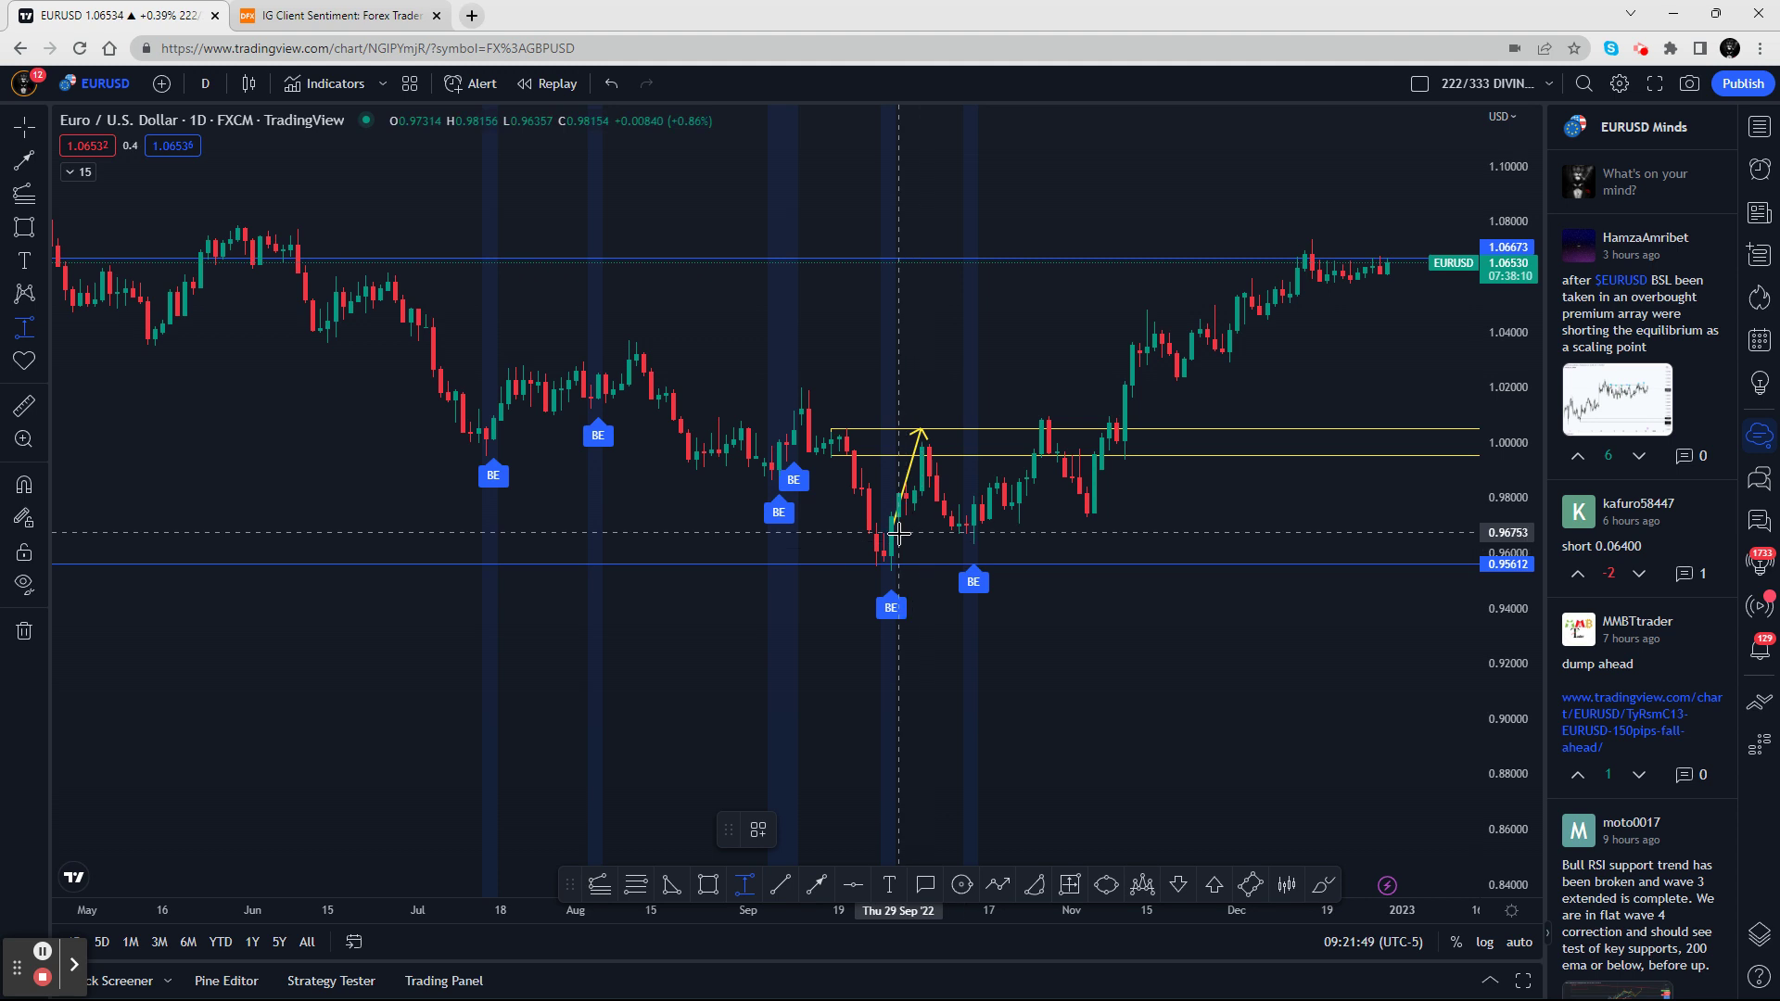
{"action": "left_click", "coordinate": [903, 541]}
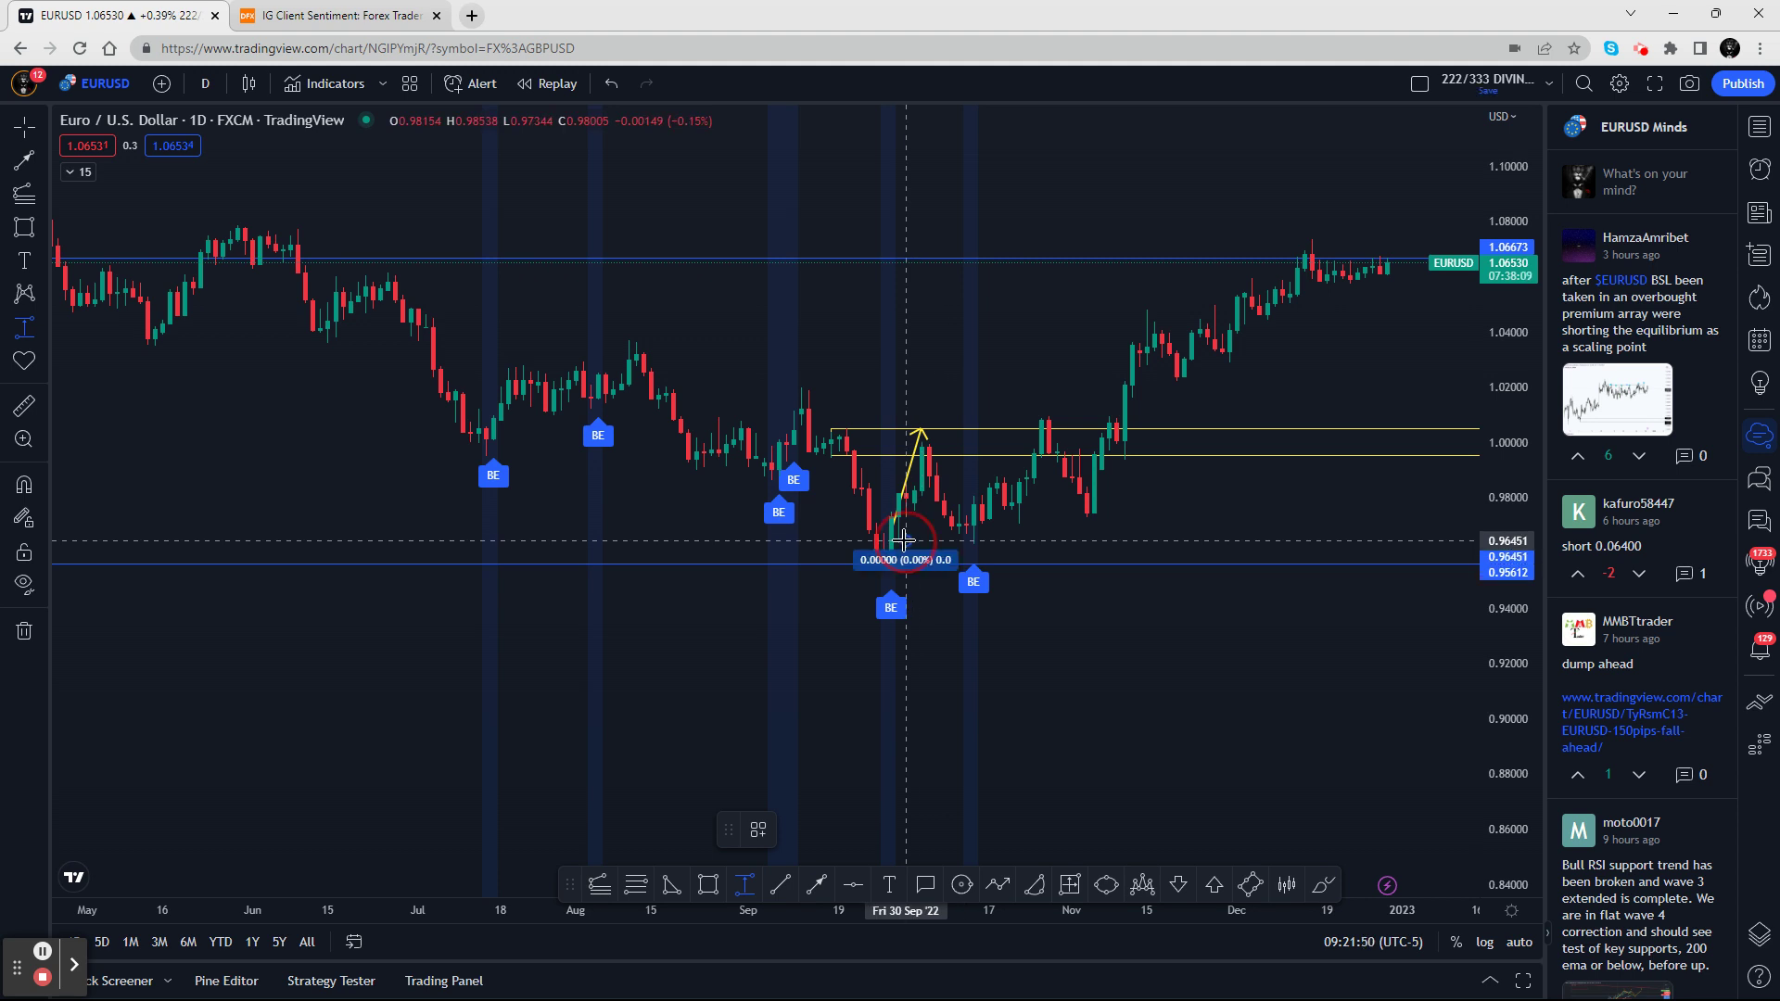
{"action": "left_click", "coordinate": [943, 436]}
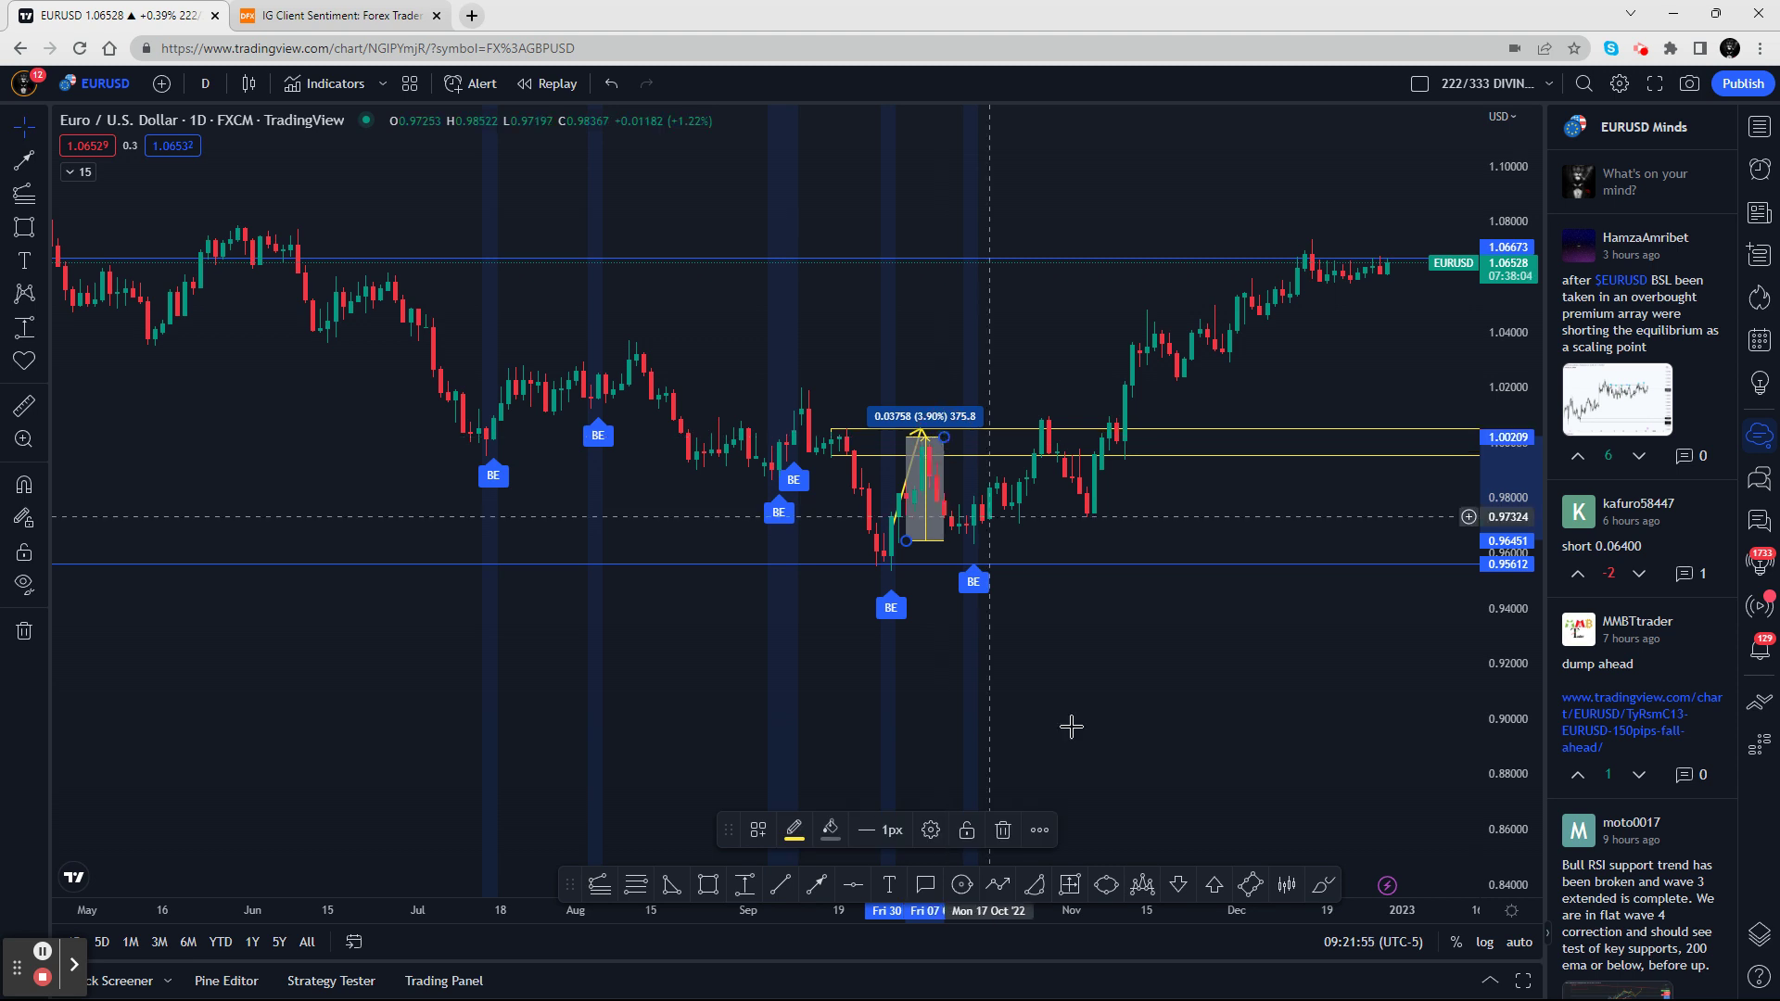
{"action": "left_click", "coordinate": [1005, 819]}
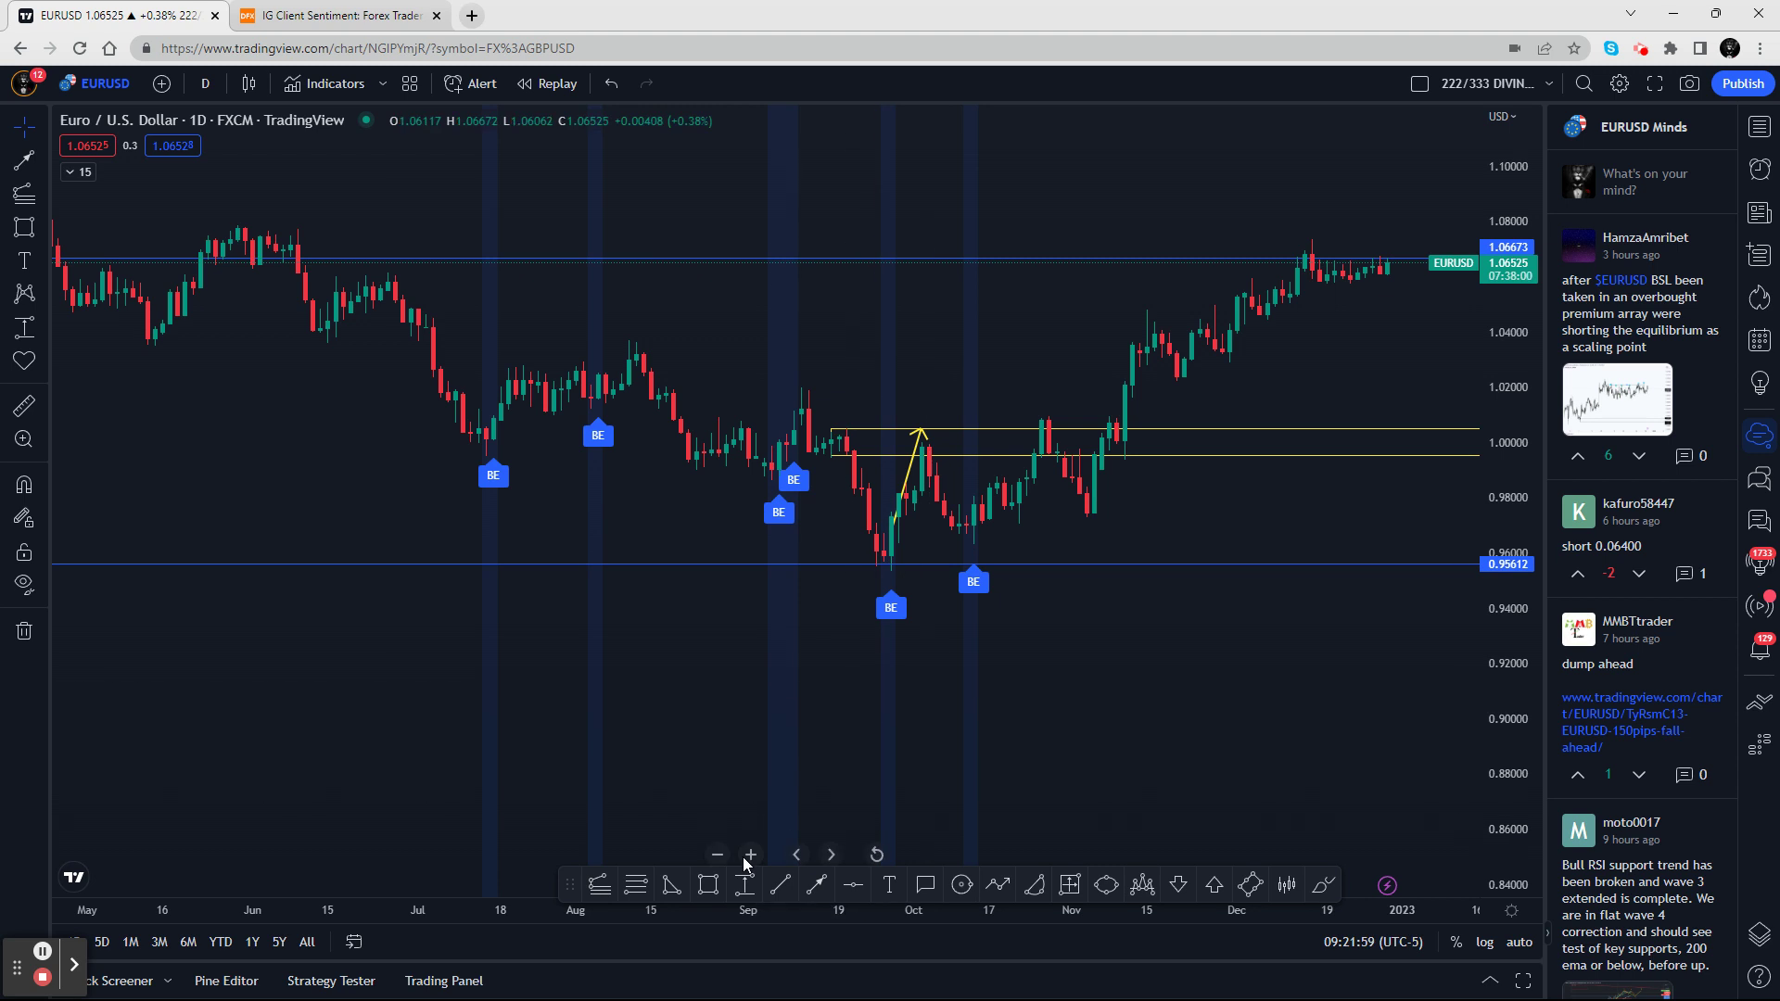
Measure the price range from about 0.968 down to about 0.955, just past the lower horizontal line
{"action": "left_click", "coordinate": [744, 884]}
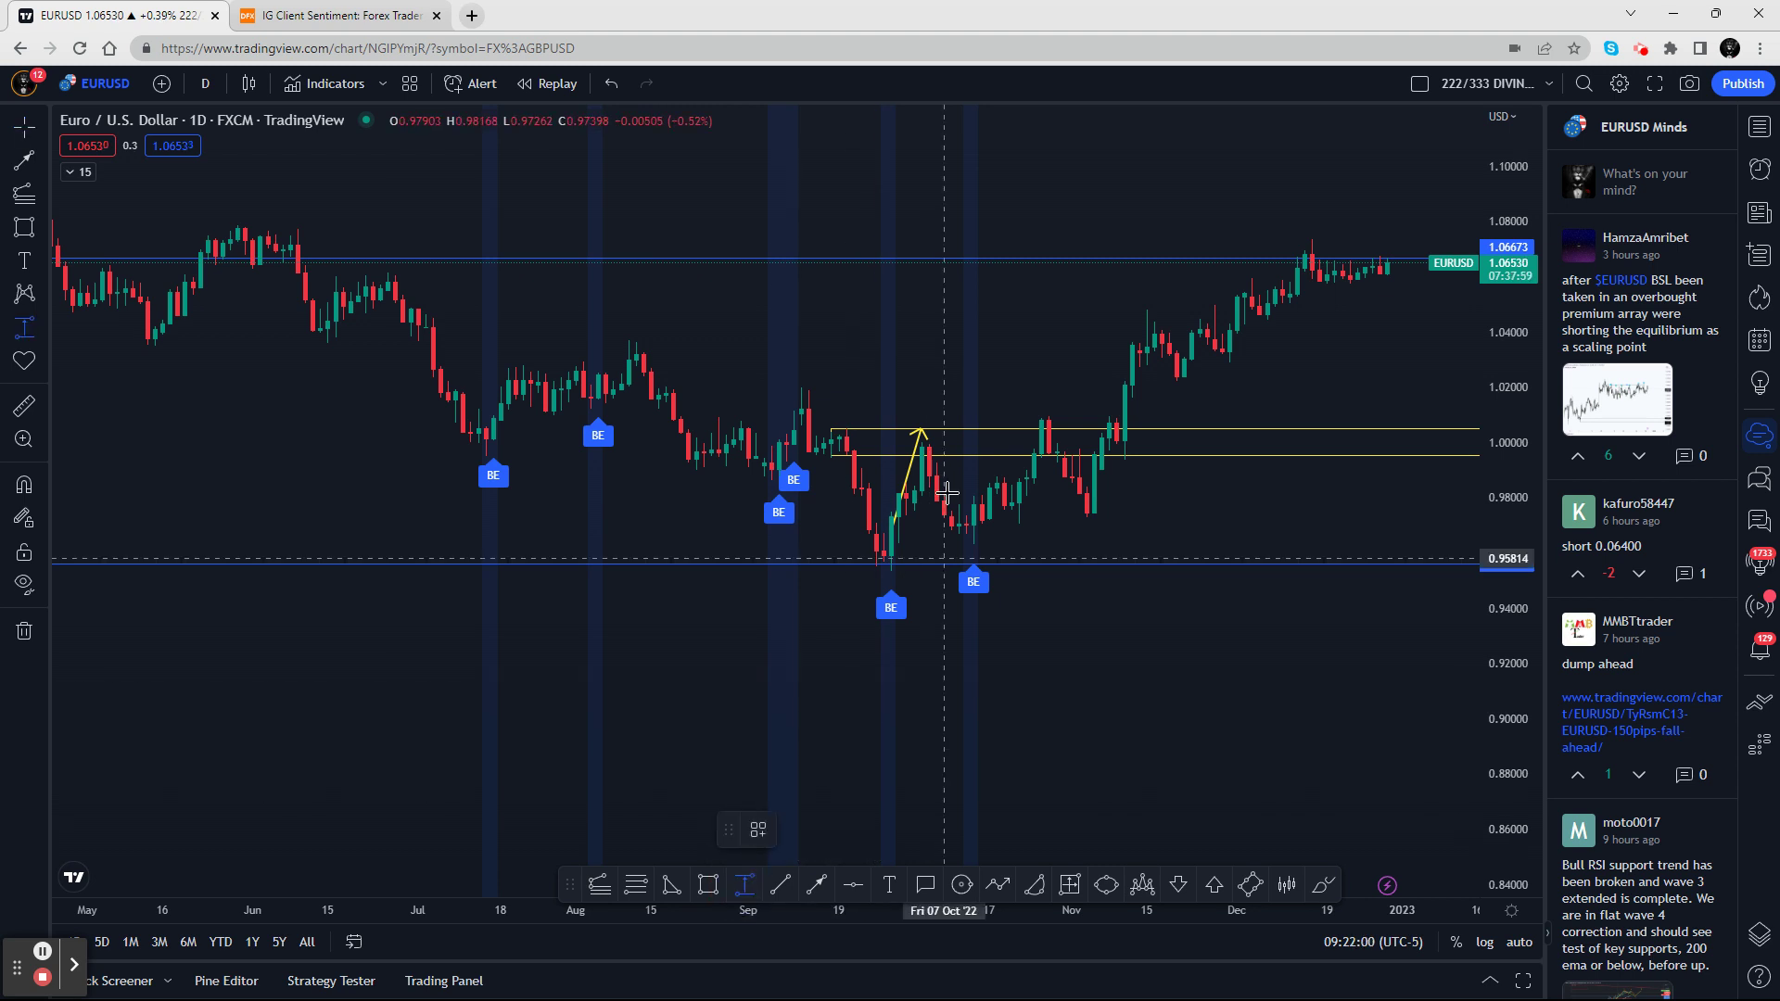
{"action": "left_click", "coordinate": [904, 532]}
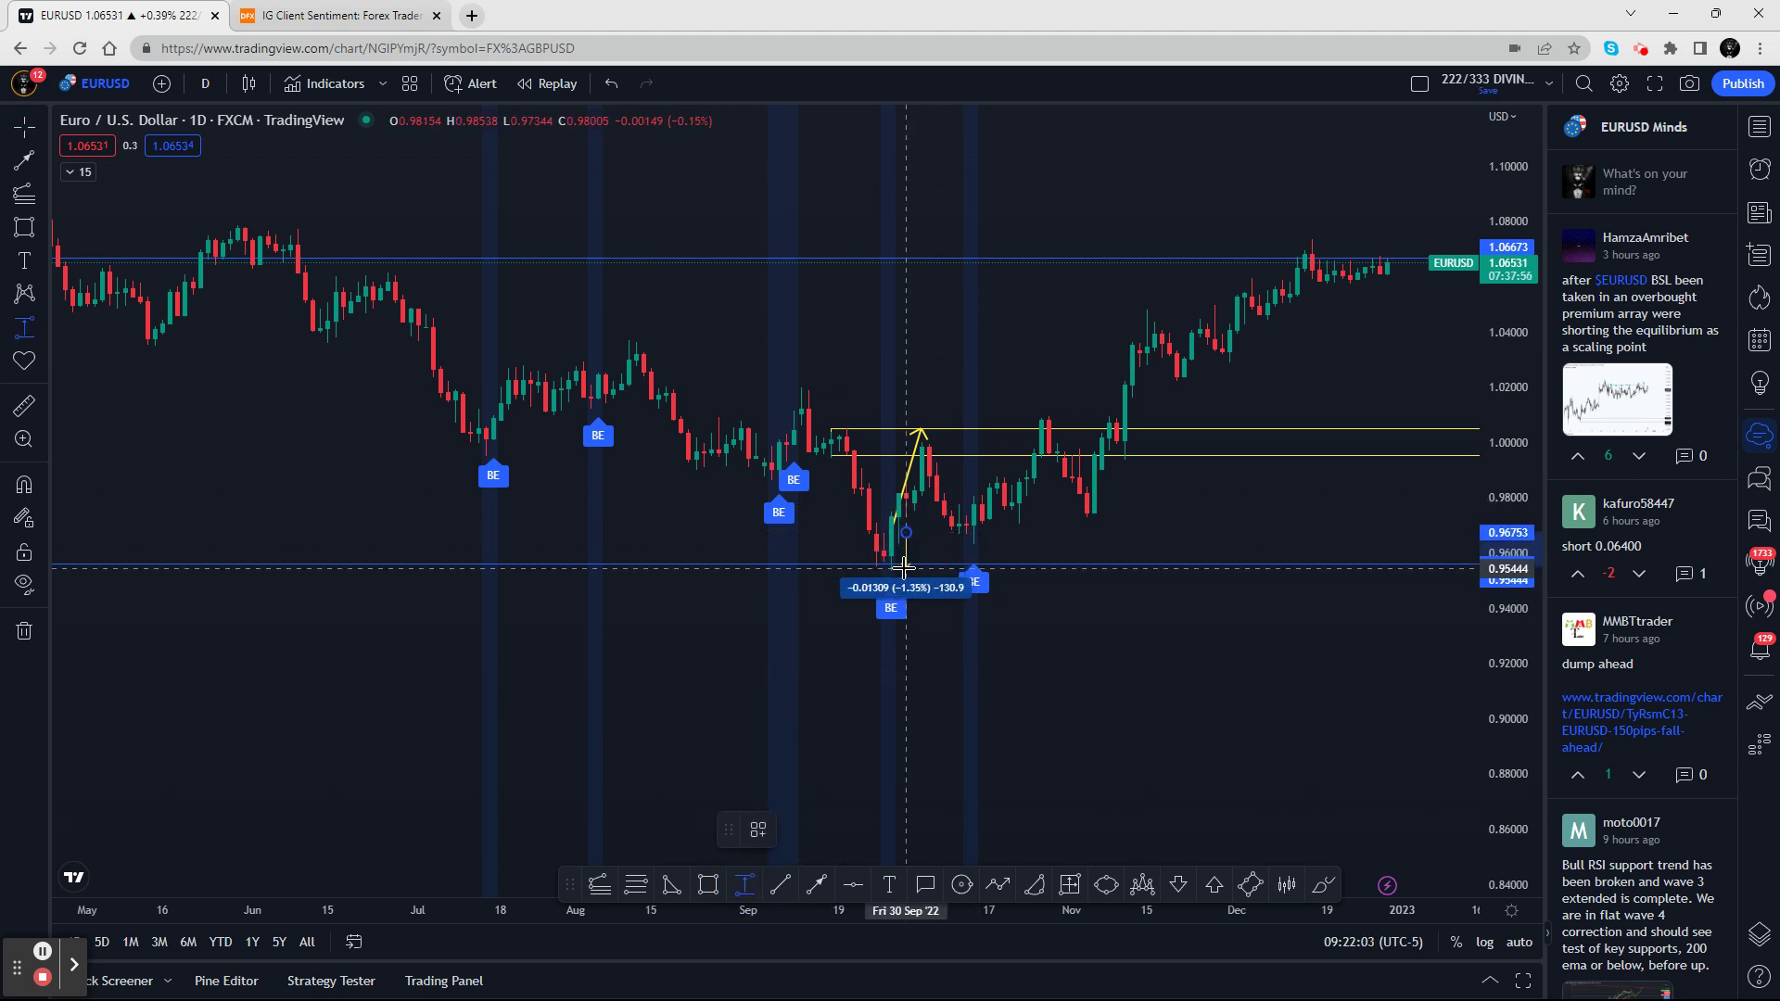
{"action": "left_click", "coordinate": [906, 567]}
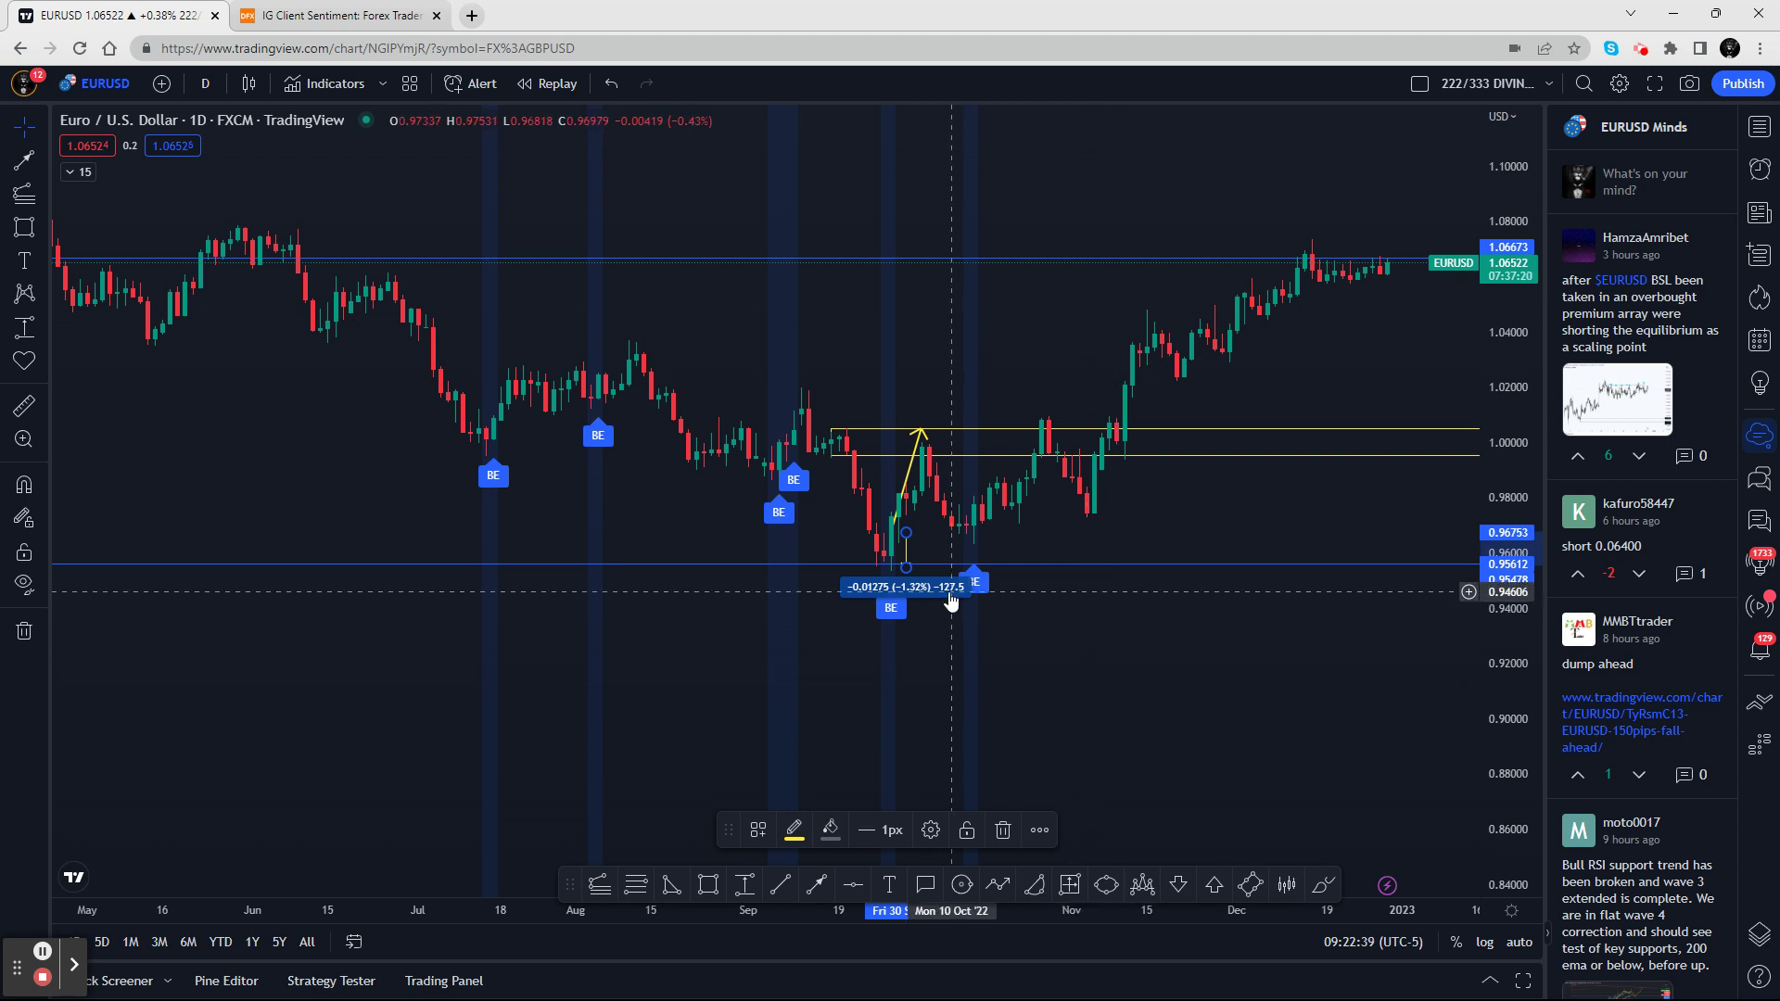
Delete the downward price-range measurement and the yellow arrow
{"action": "left_click", "coordinate": [1003, 833]}
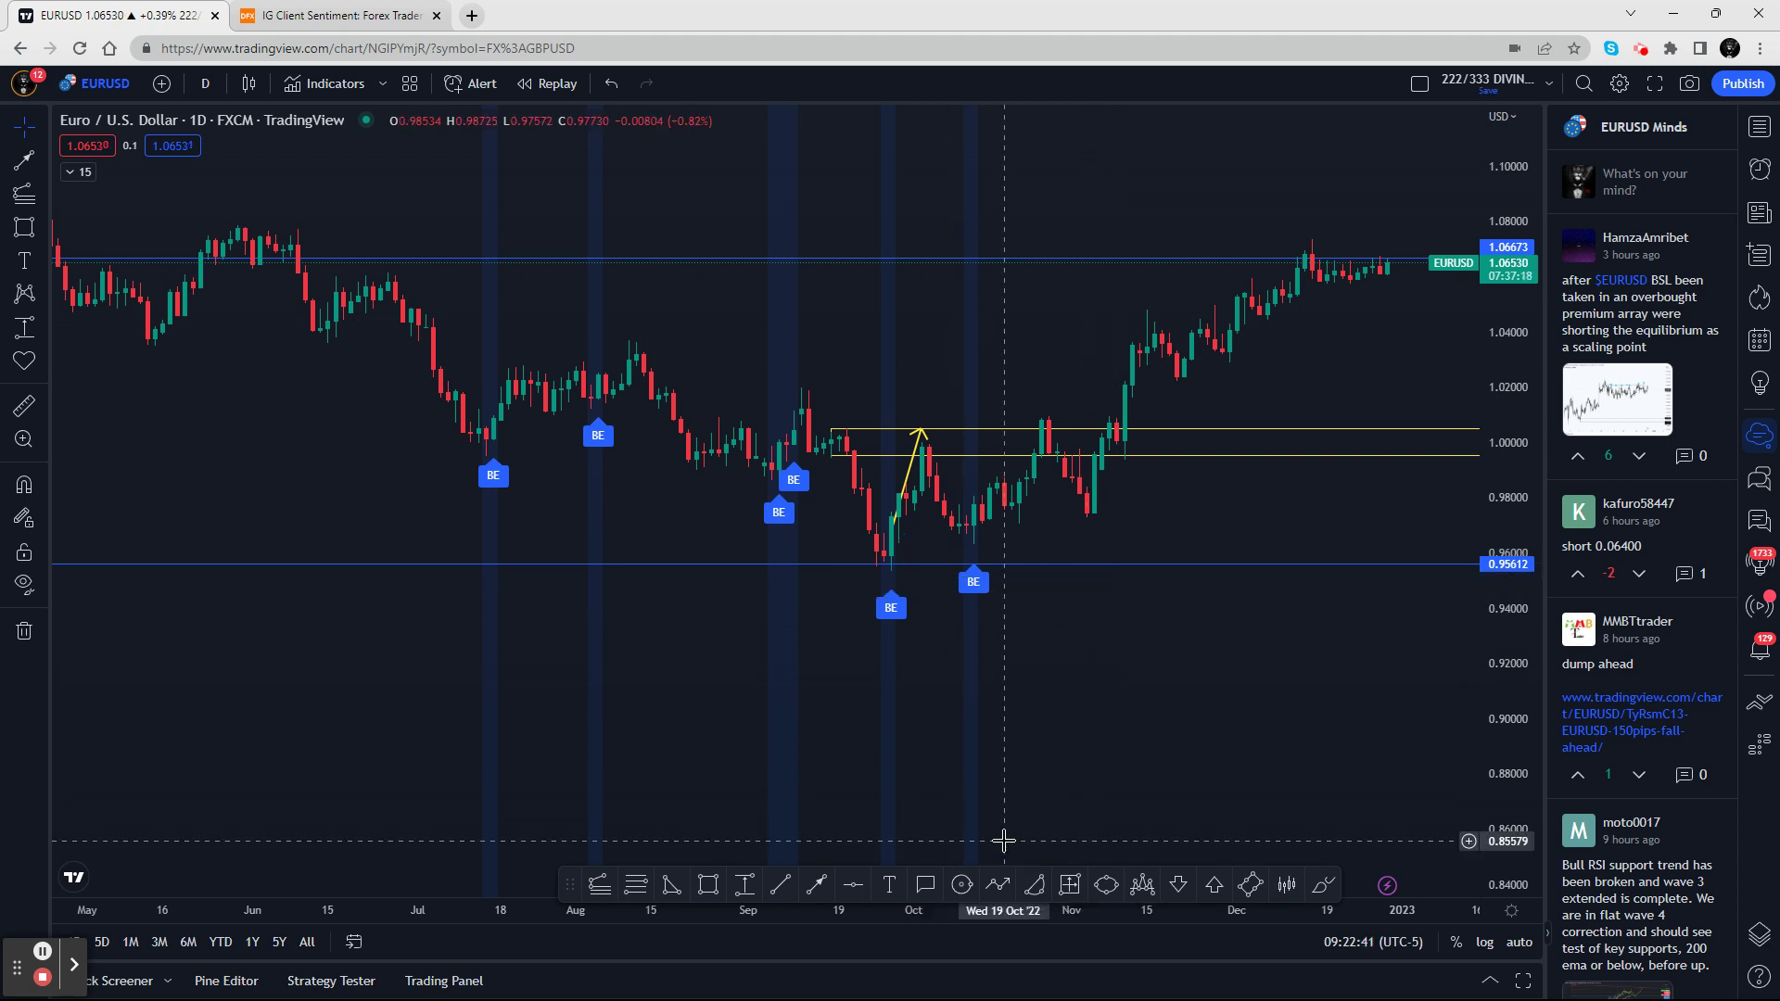
{"action": "left_click", "coordinate": [909, 461]}
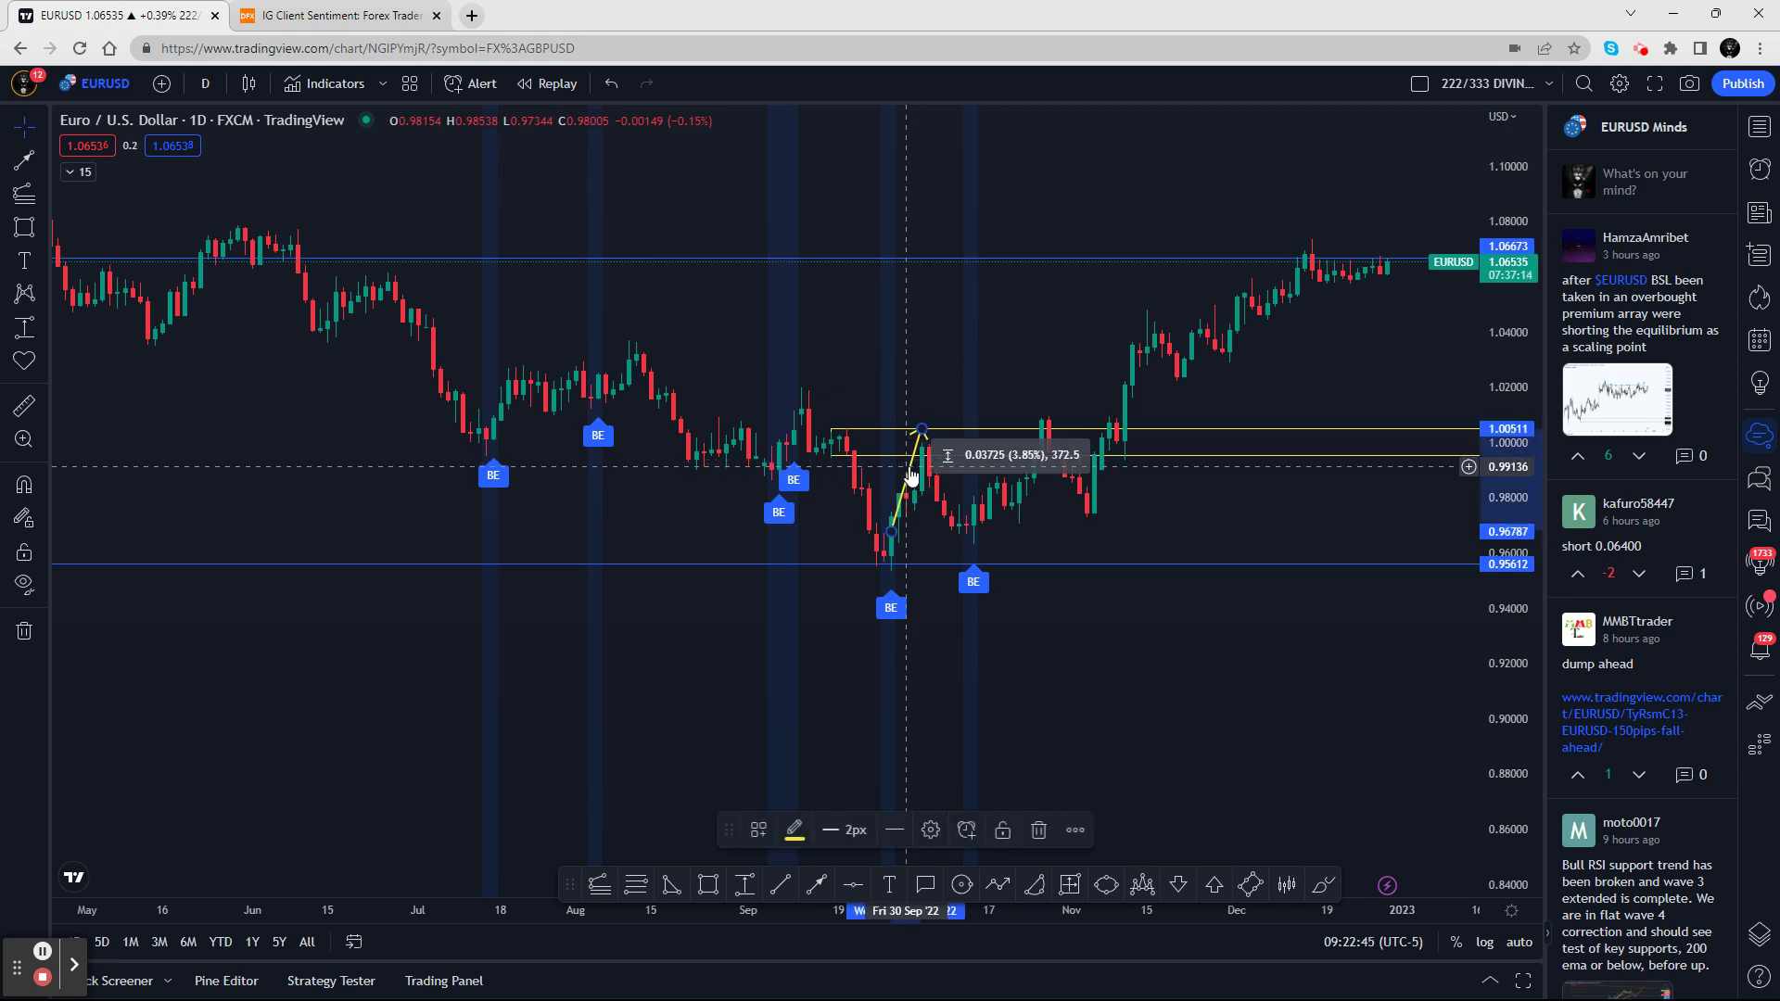
{"action": "left_click", "coordinate": [1040, 831]}
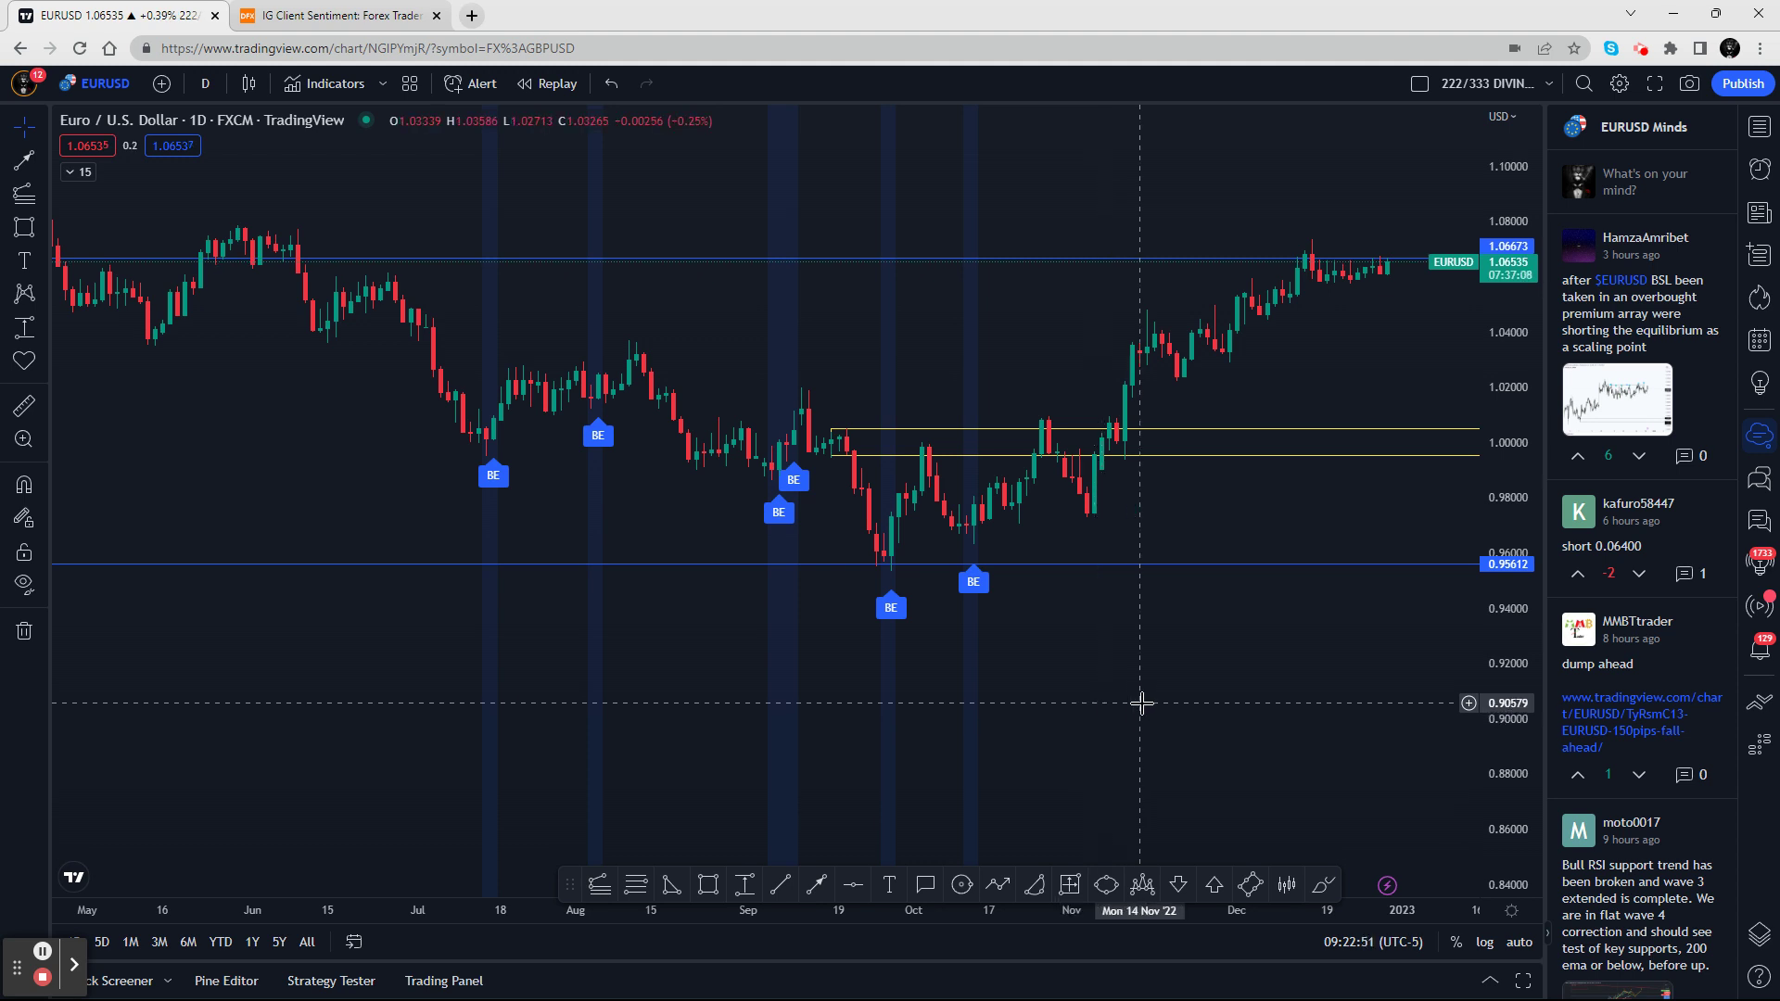
Measure the price range from about 0.974 up to about 0.999 beside the October engulfing candle, and delete the measurement
{"action": "left_click_drag", "start_coordinate": [1073, 720], "coordinate": [991, 728]}
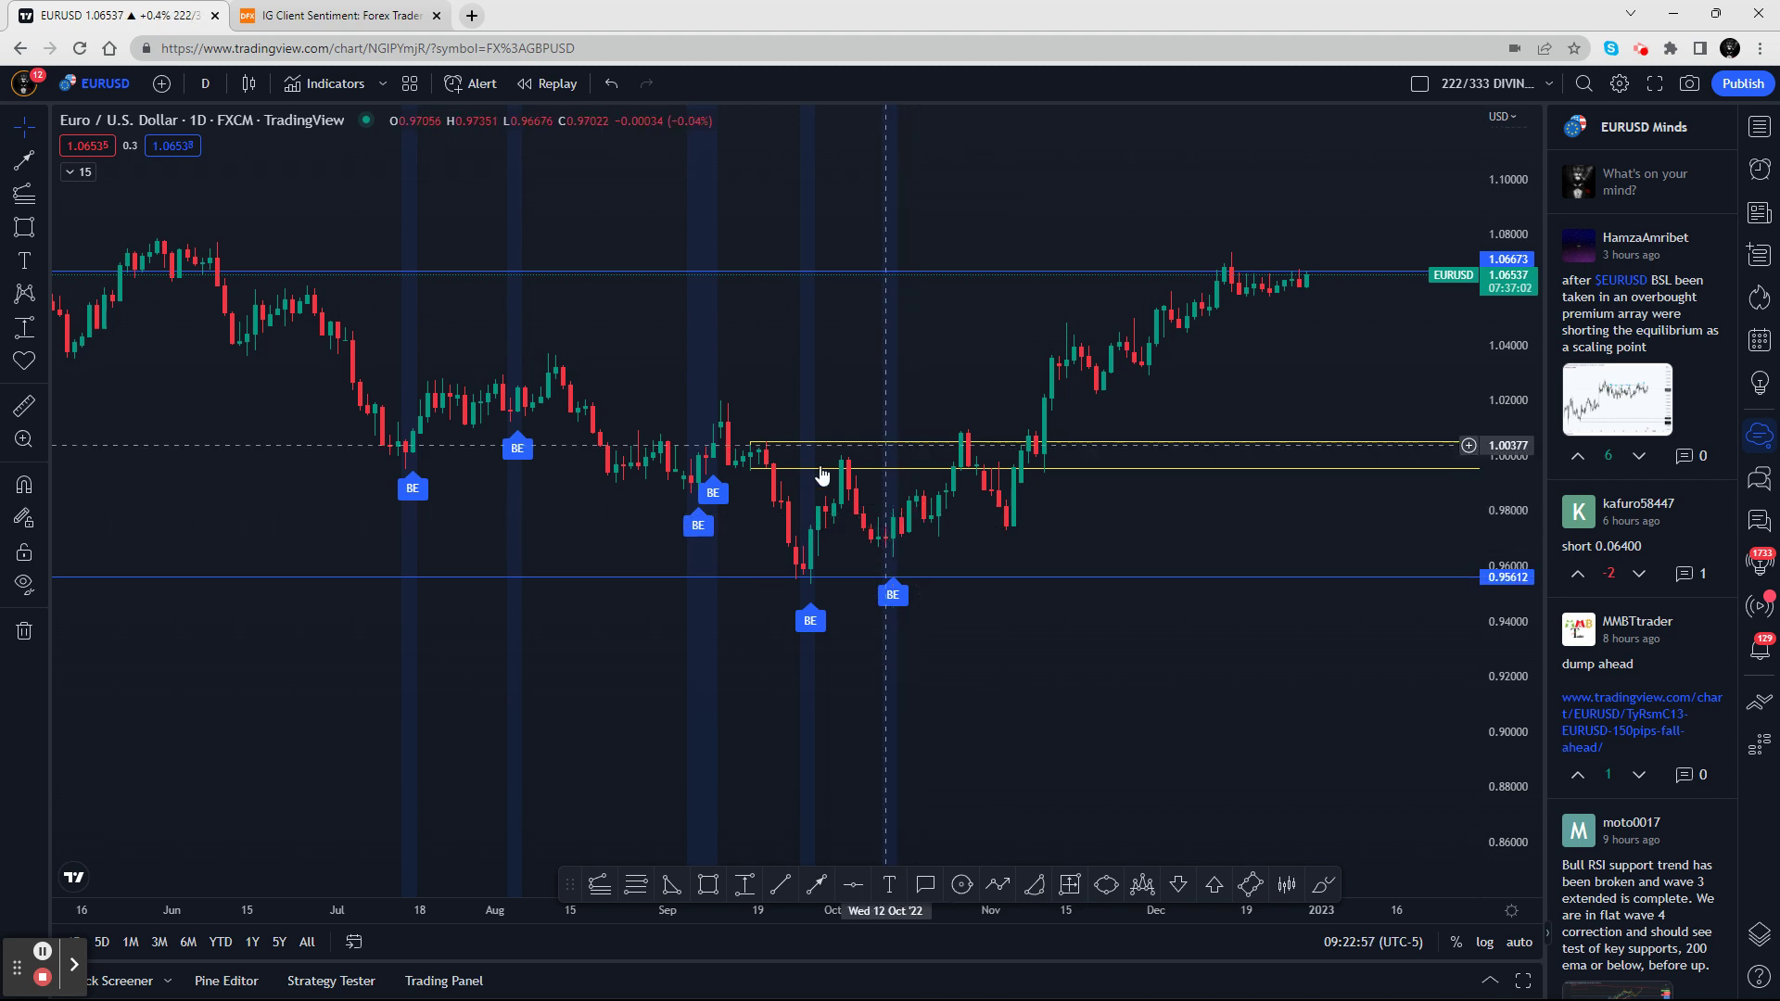
{"action": "left_click", "coordinate": [852, 462]}
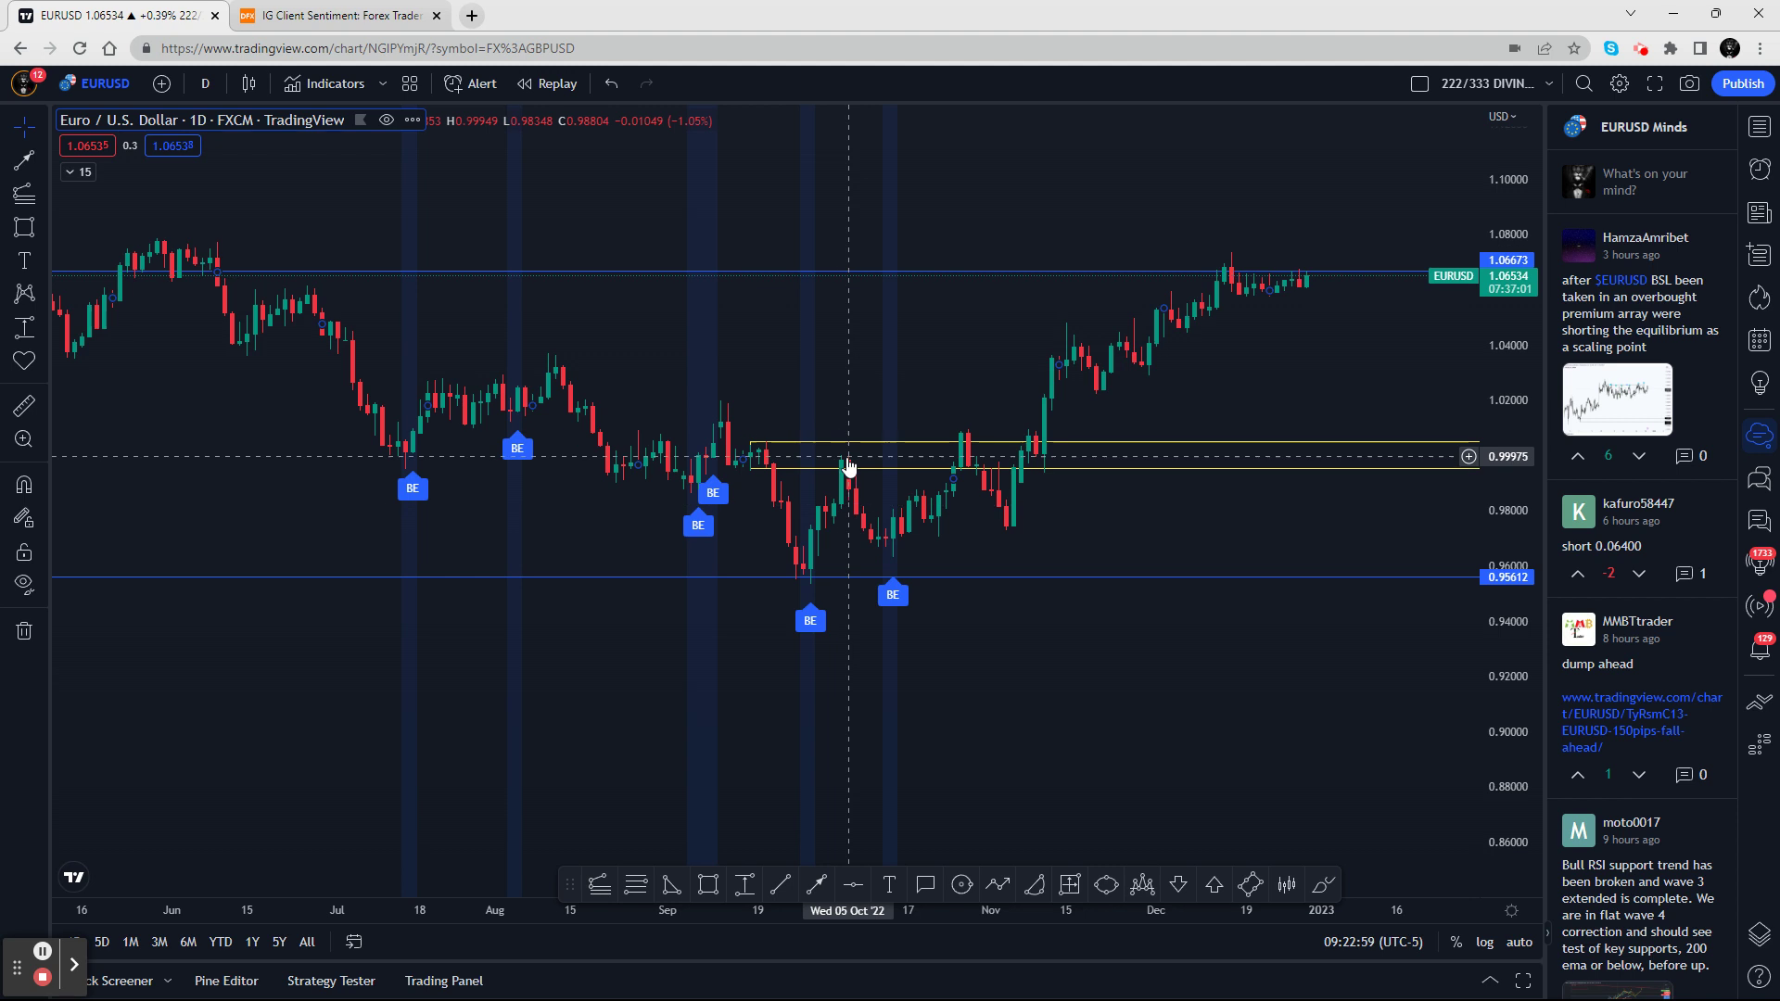
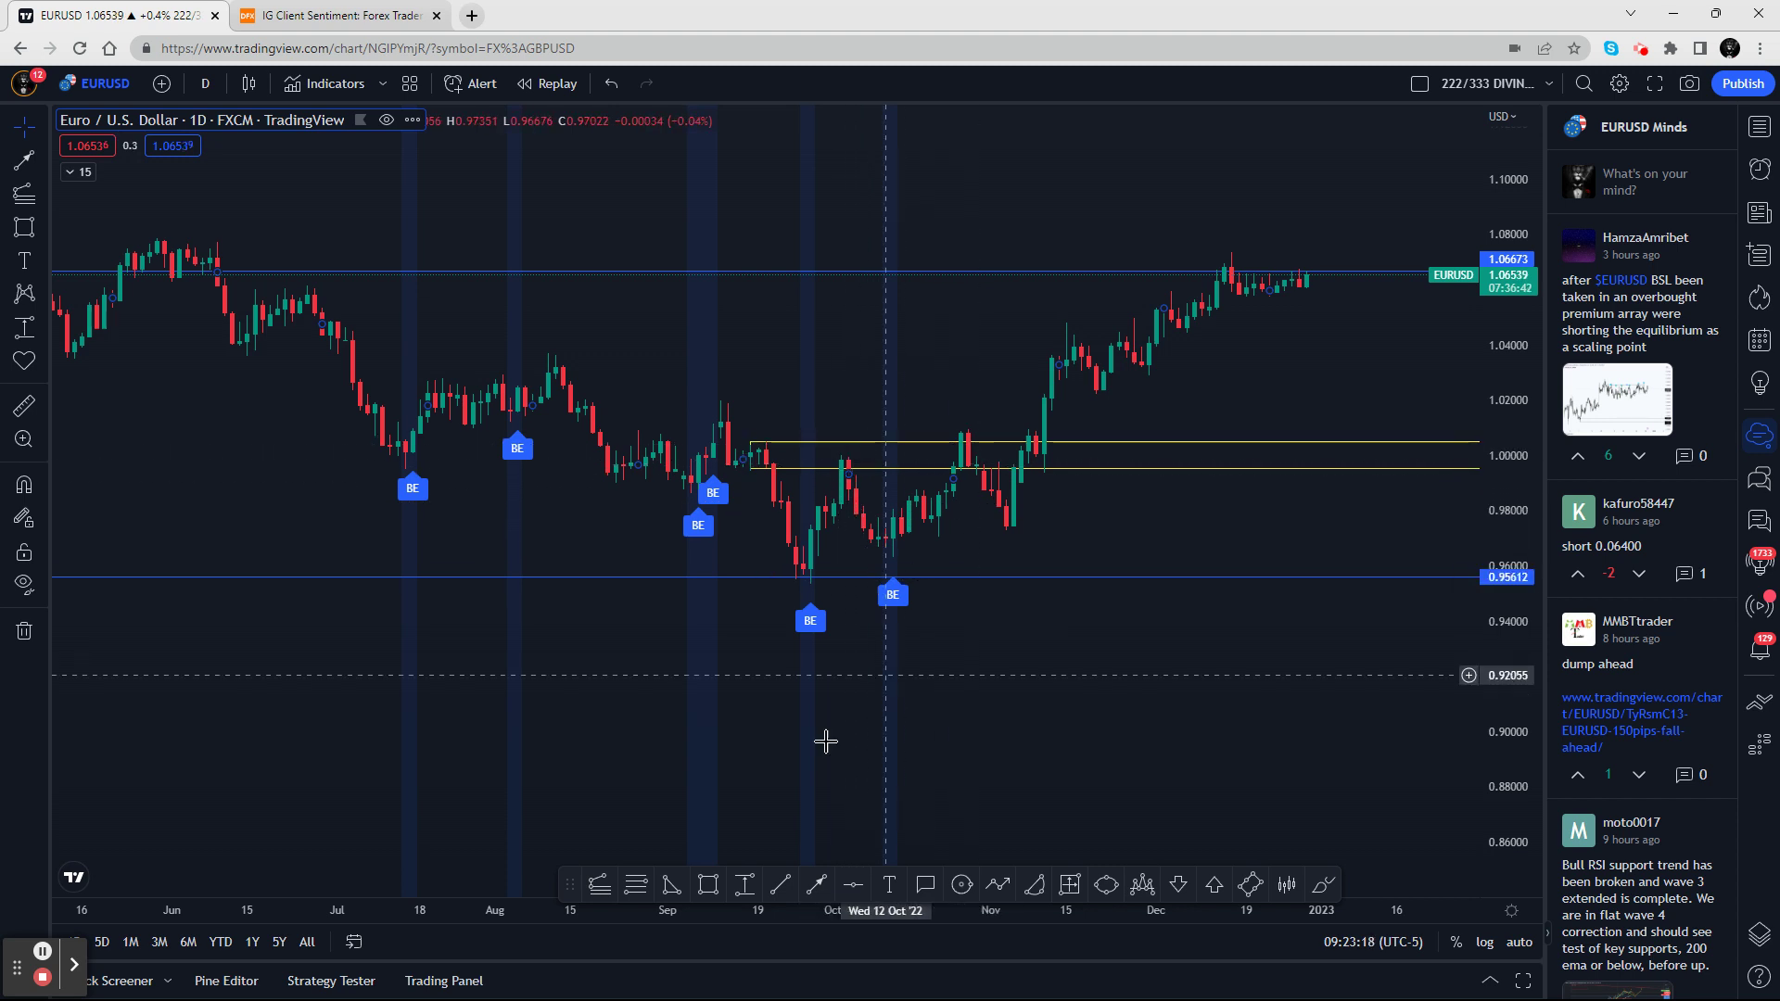
{"action": "left_click", "coordinate": [745, 883]}
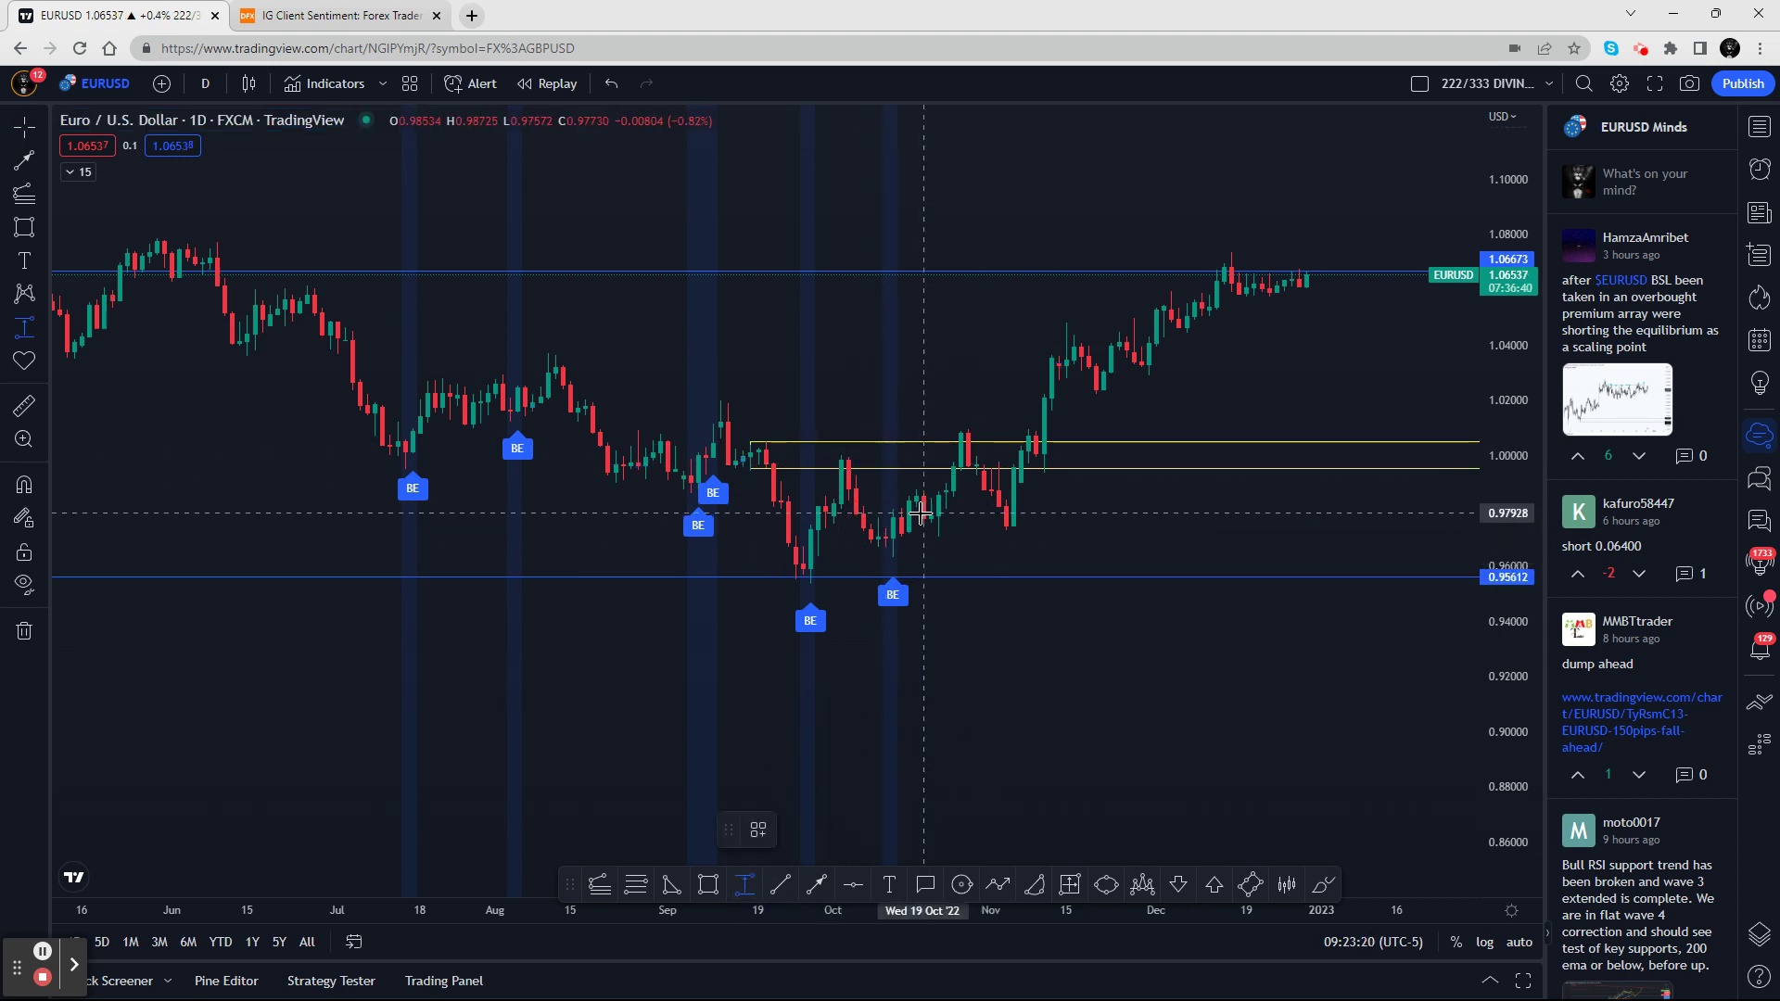
{"action": "left_click", "coordinate": [907, 528]}
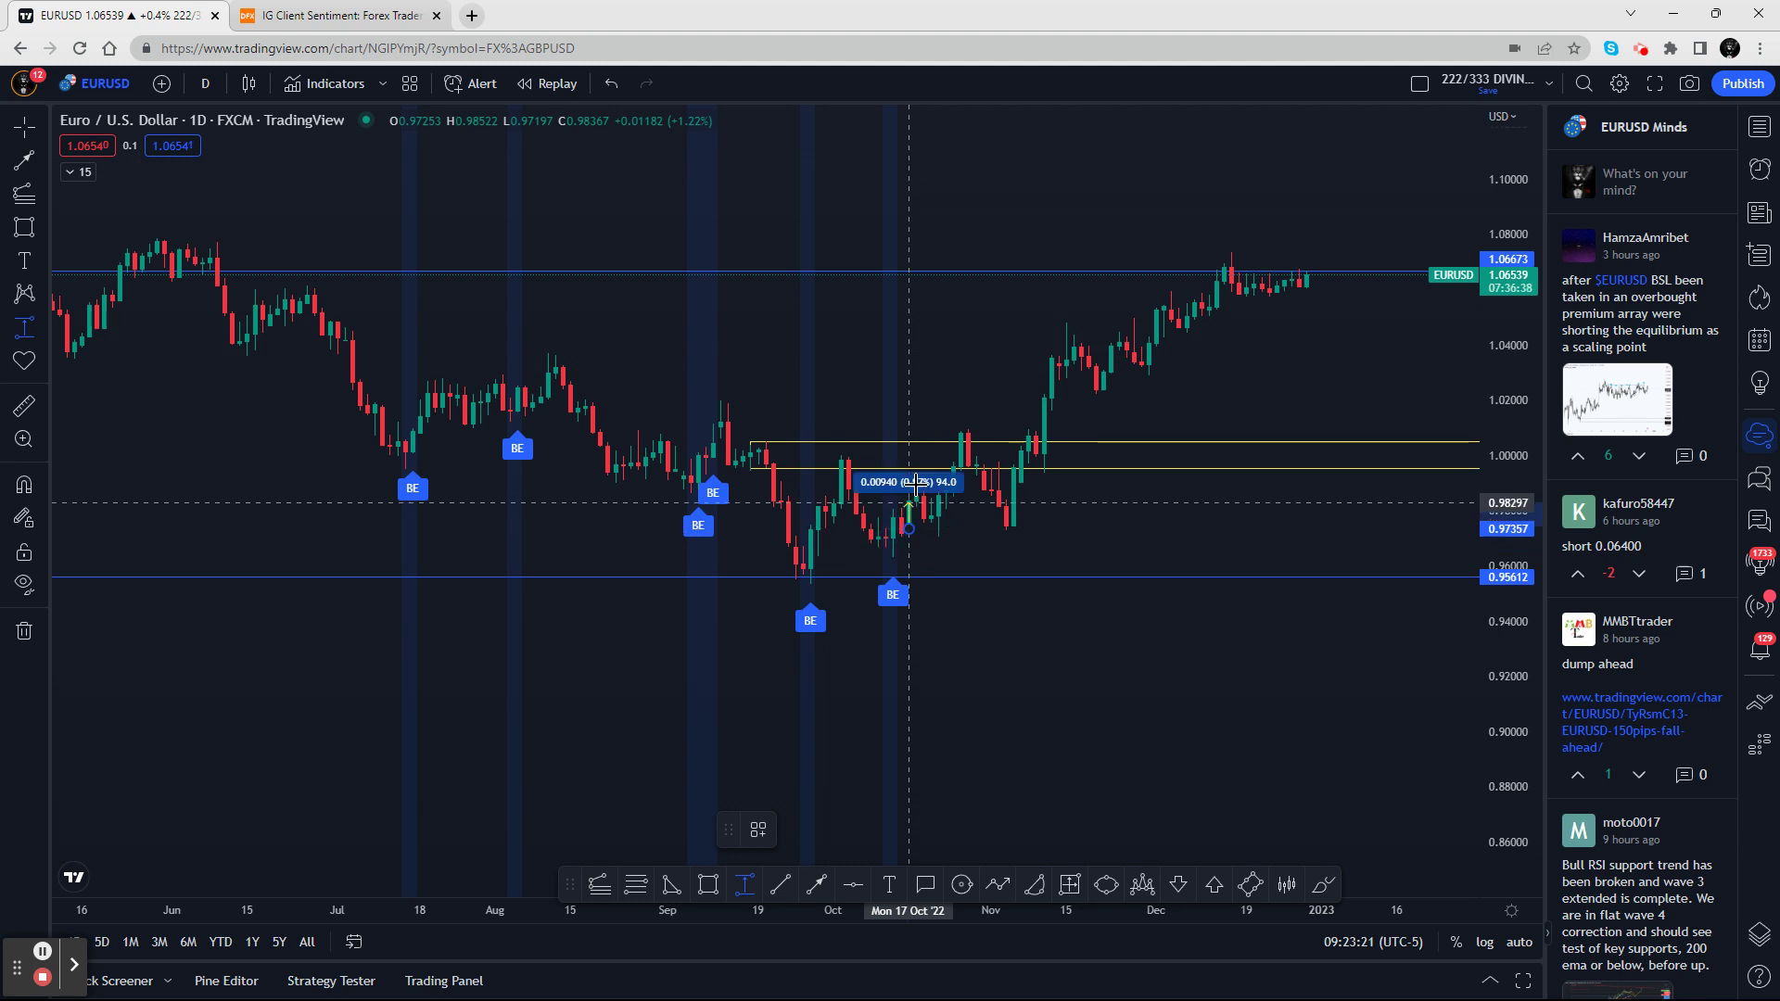
{"action": "left_click", "coordinate": [932, 458]}
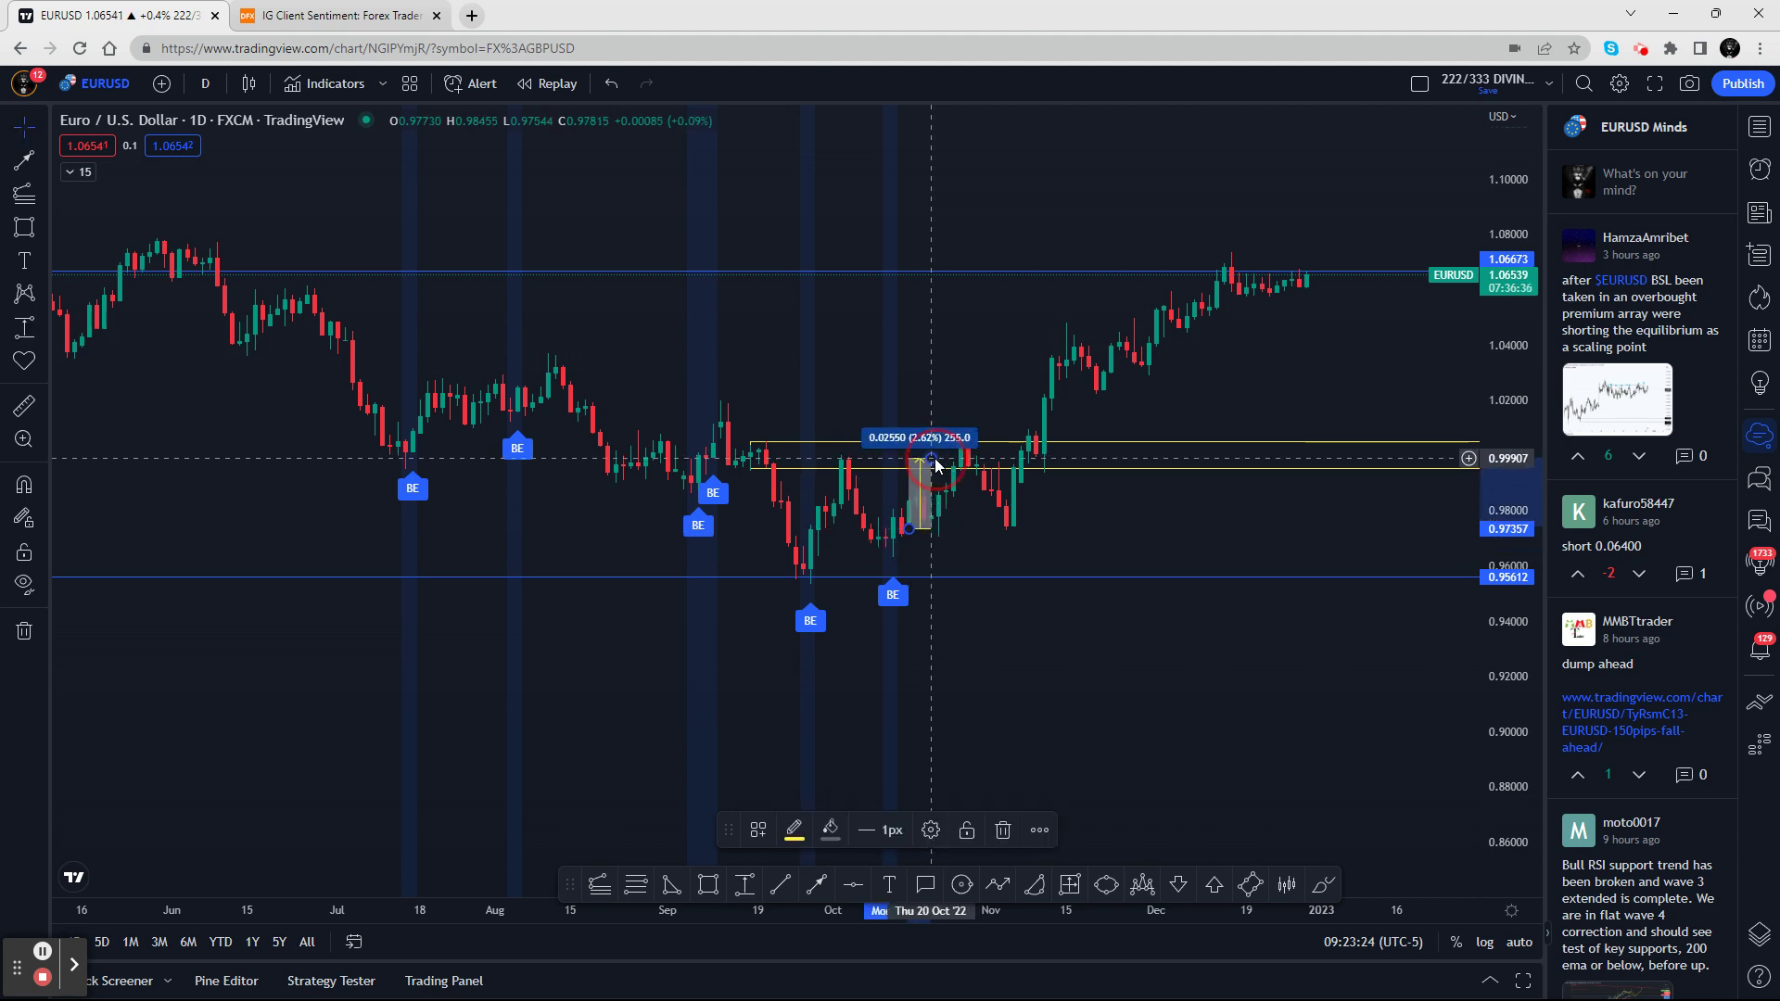
{"action": "left_click", "coordinate": [1009, 831]}
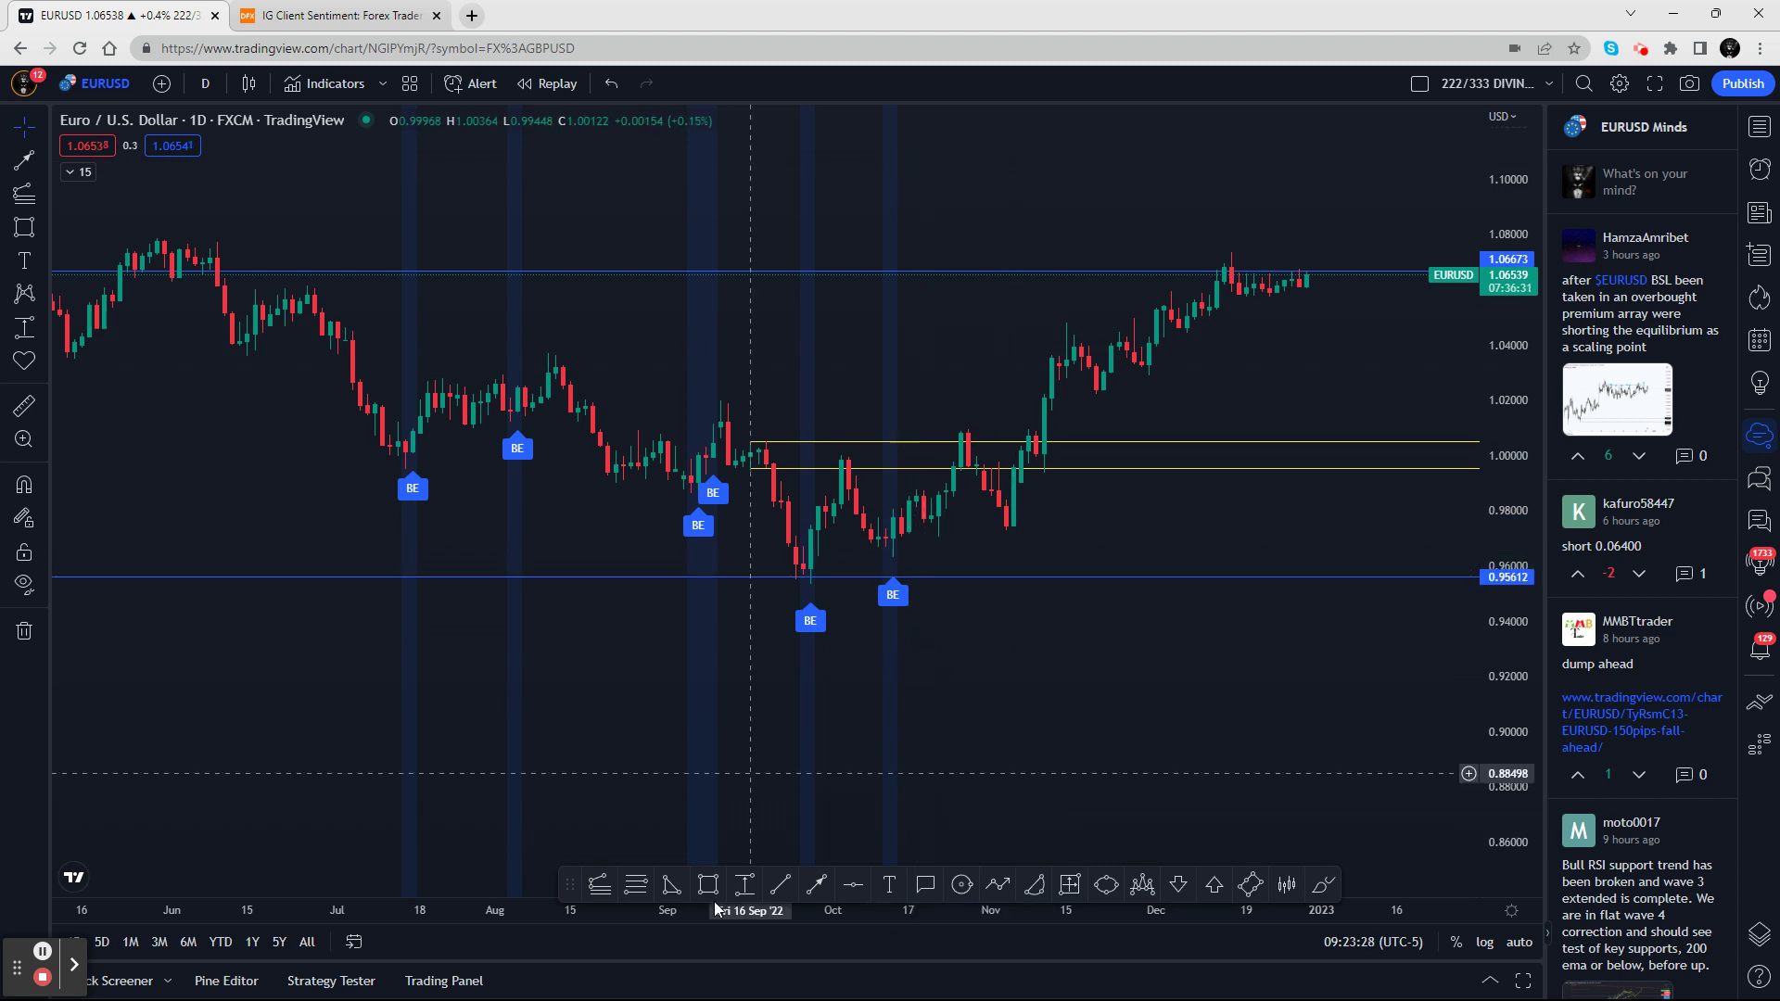
Measure the price range from about 0.974 down to about 0.967 beside the October engulfing candle, and delete the measurement
{"action": "left_click", "coordinate": [744, 884]}
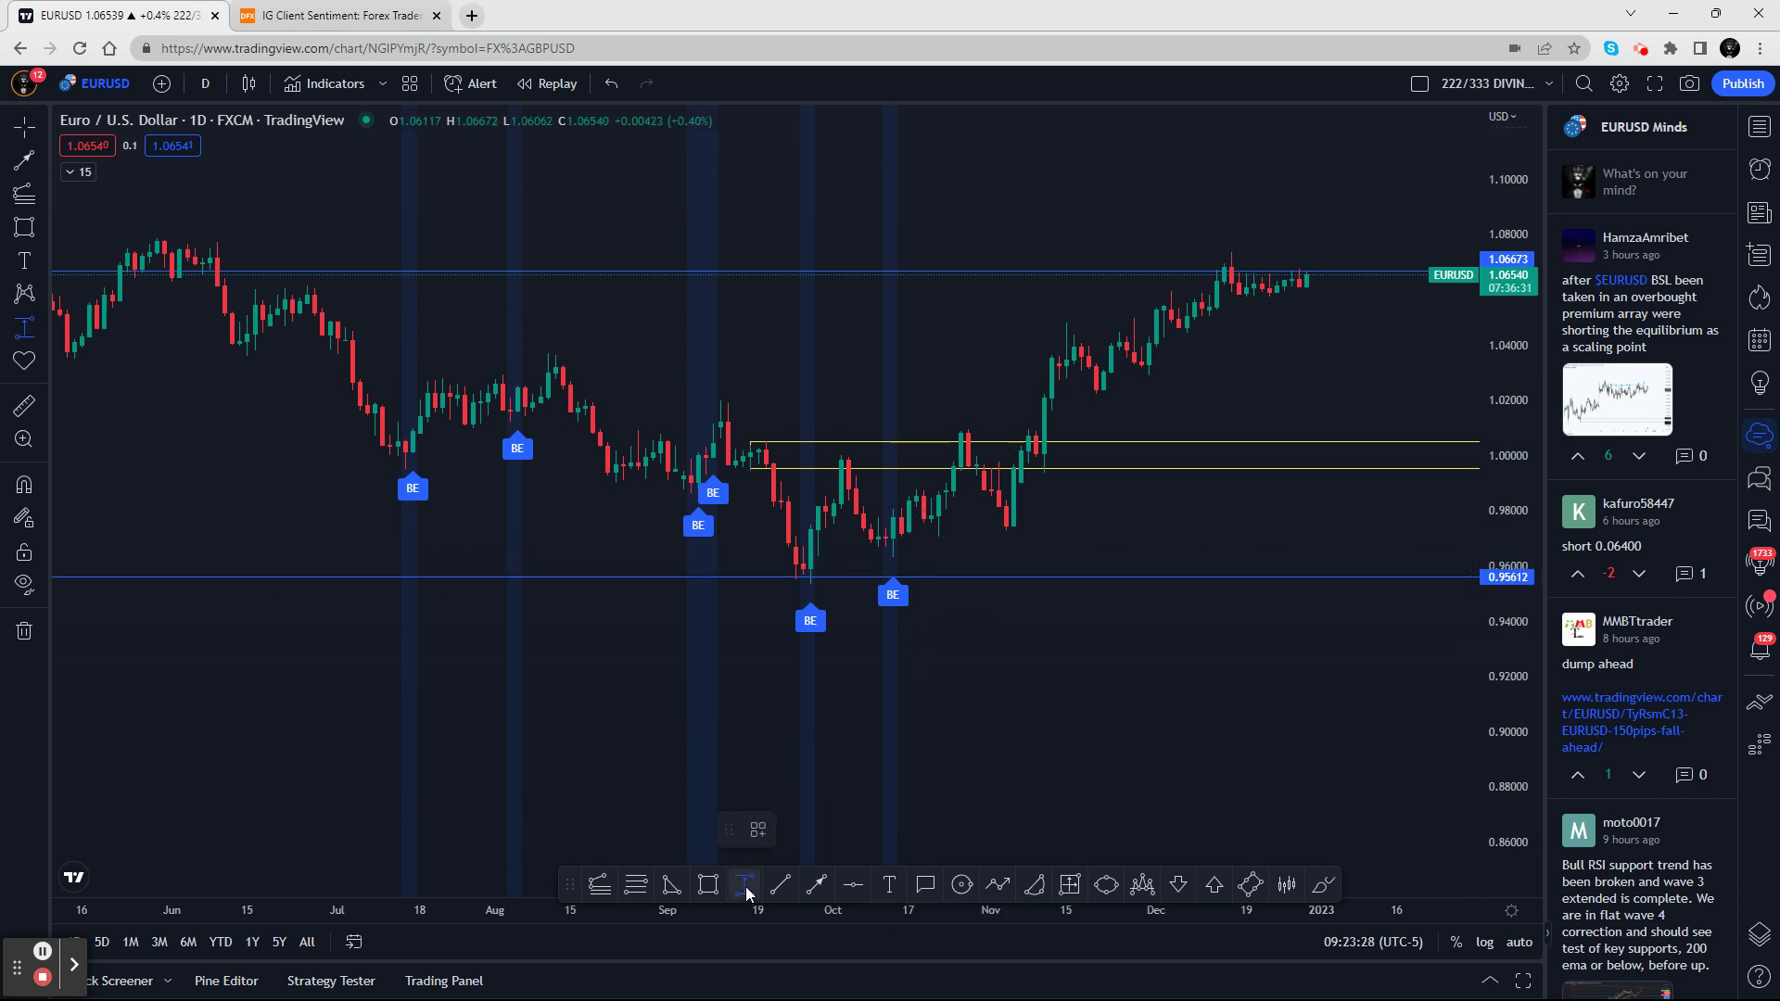
{"action": "left_click", "coordinate": [902, 528]}
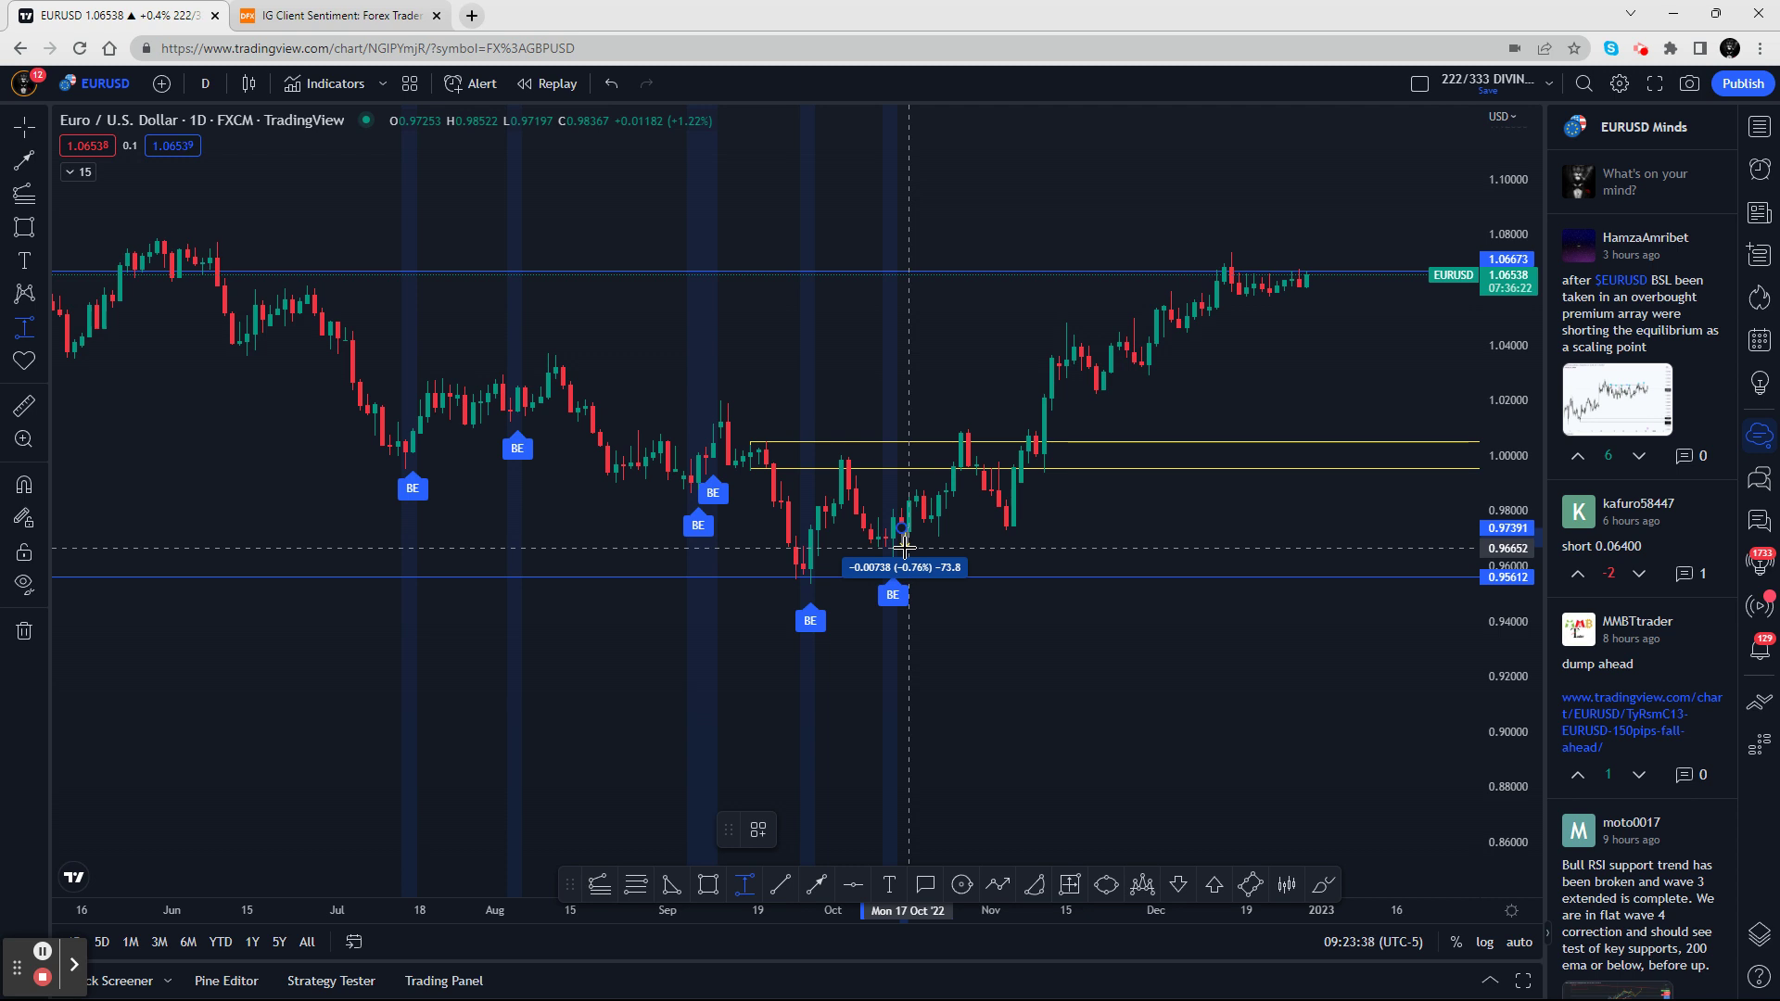
{"action": "left_click", "coordinate": [904, 548]}
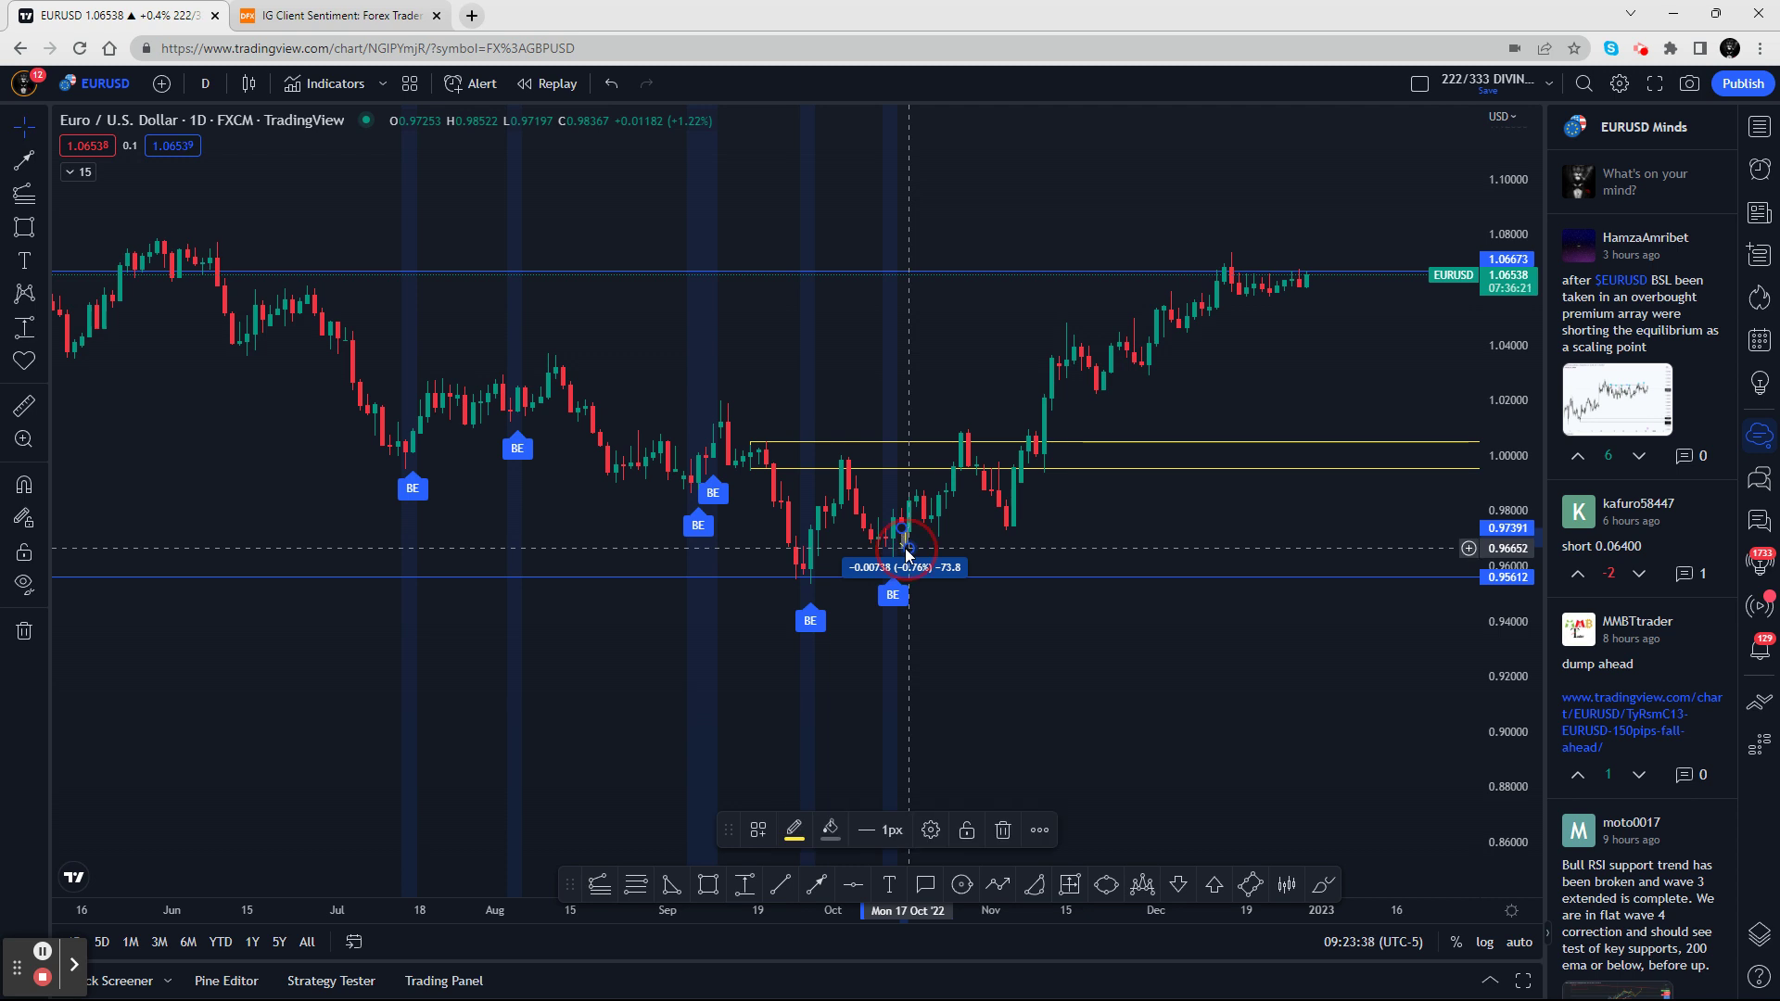
{"action": "left_click", "coordinate": [1002, 832]}
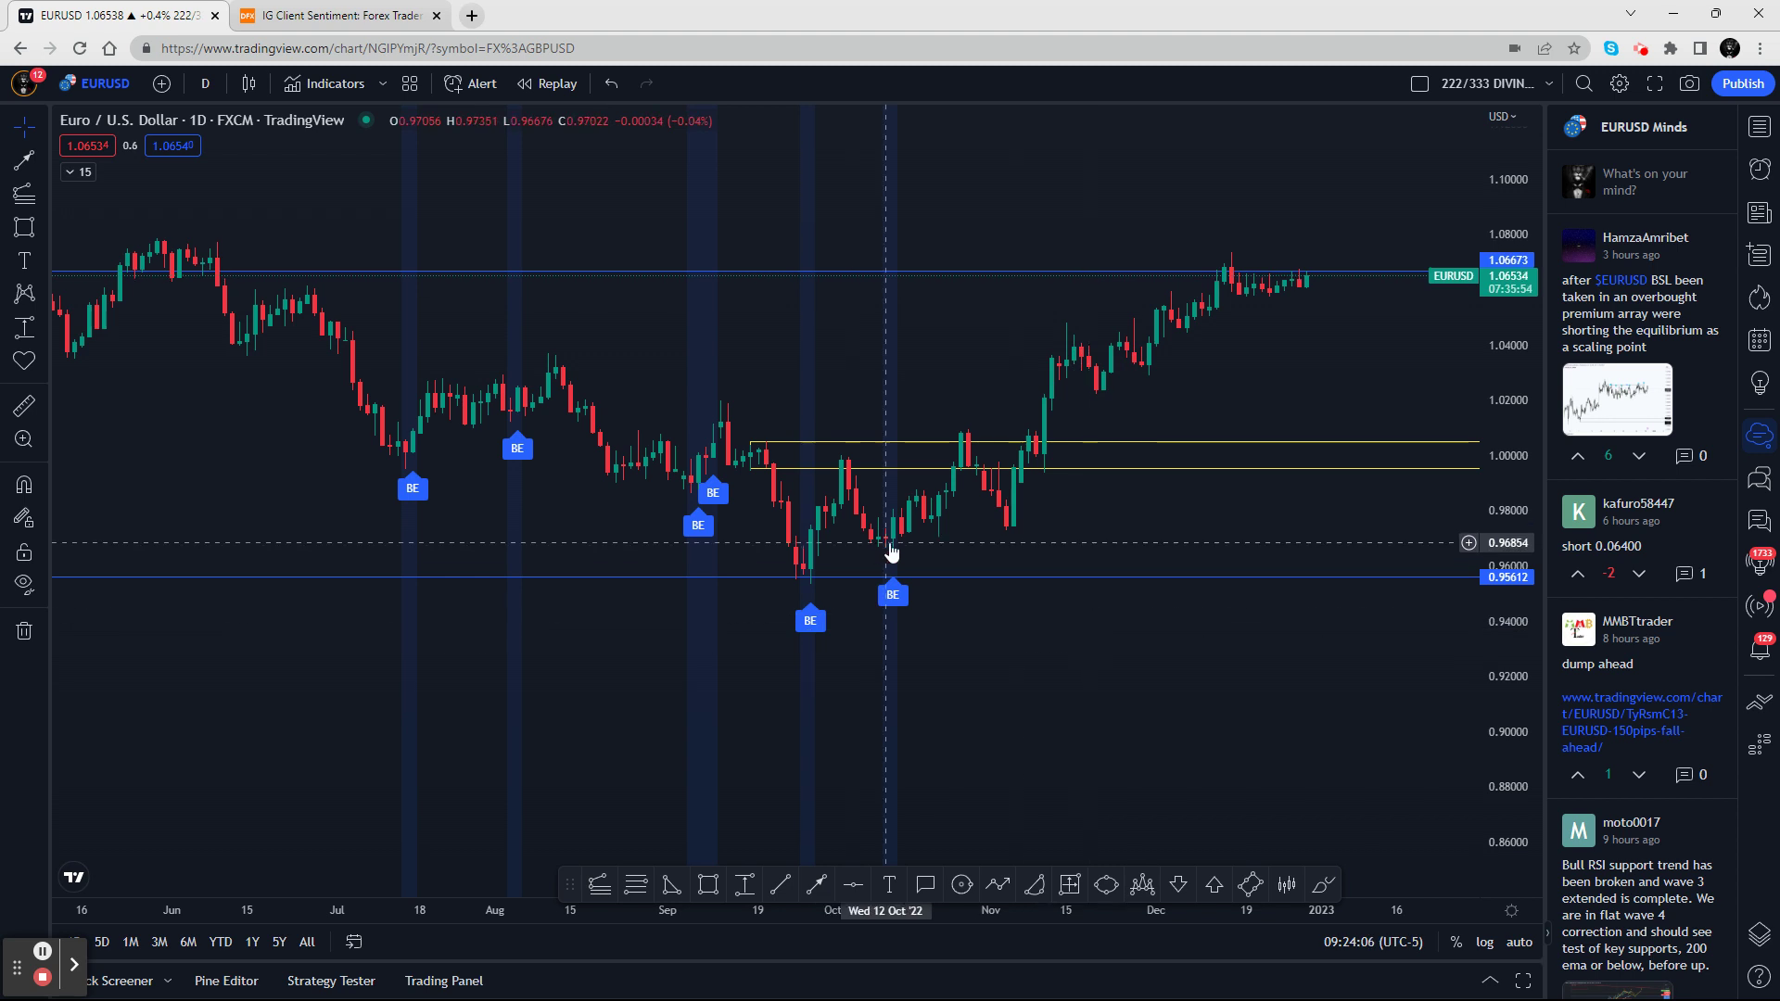
Measure the price range from about 0.981 down to about 0.970 beside the October engulfing candle, and delete the measurement
{"action": "left_click_drag", "start_coordinate": [901, 567], "coordinate": [872, 577]}
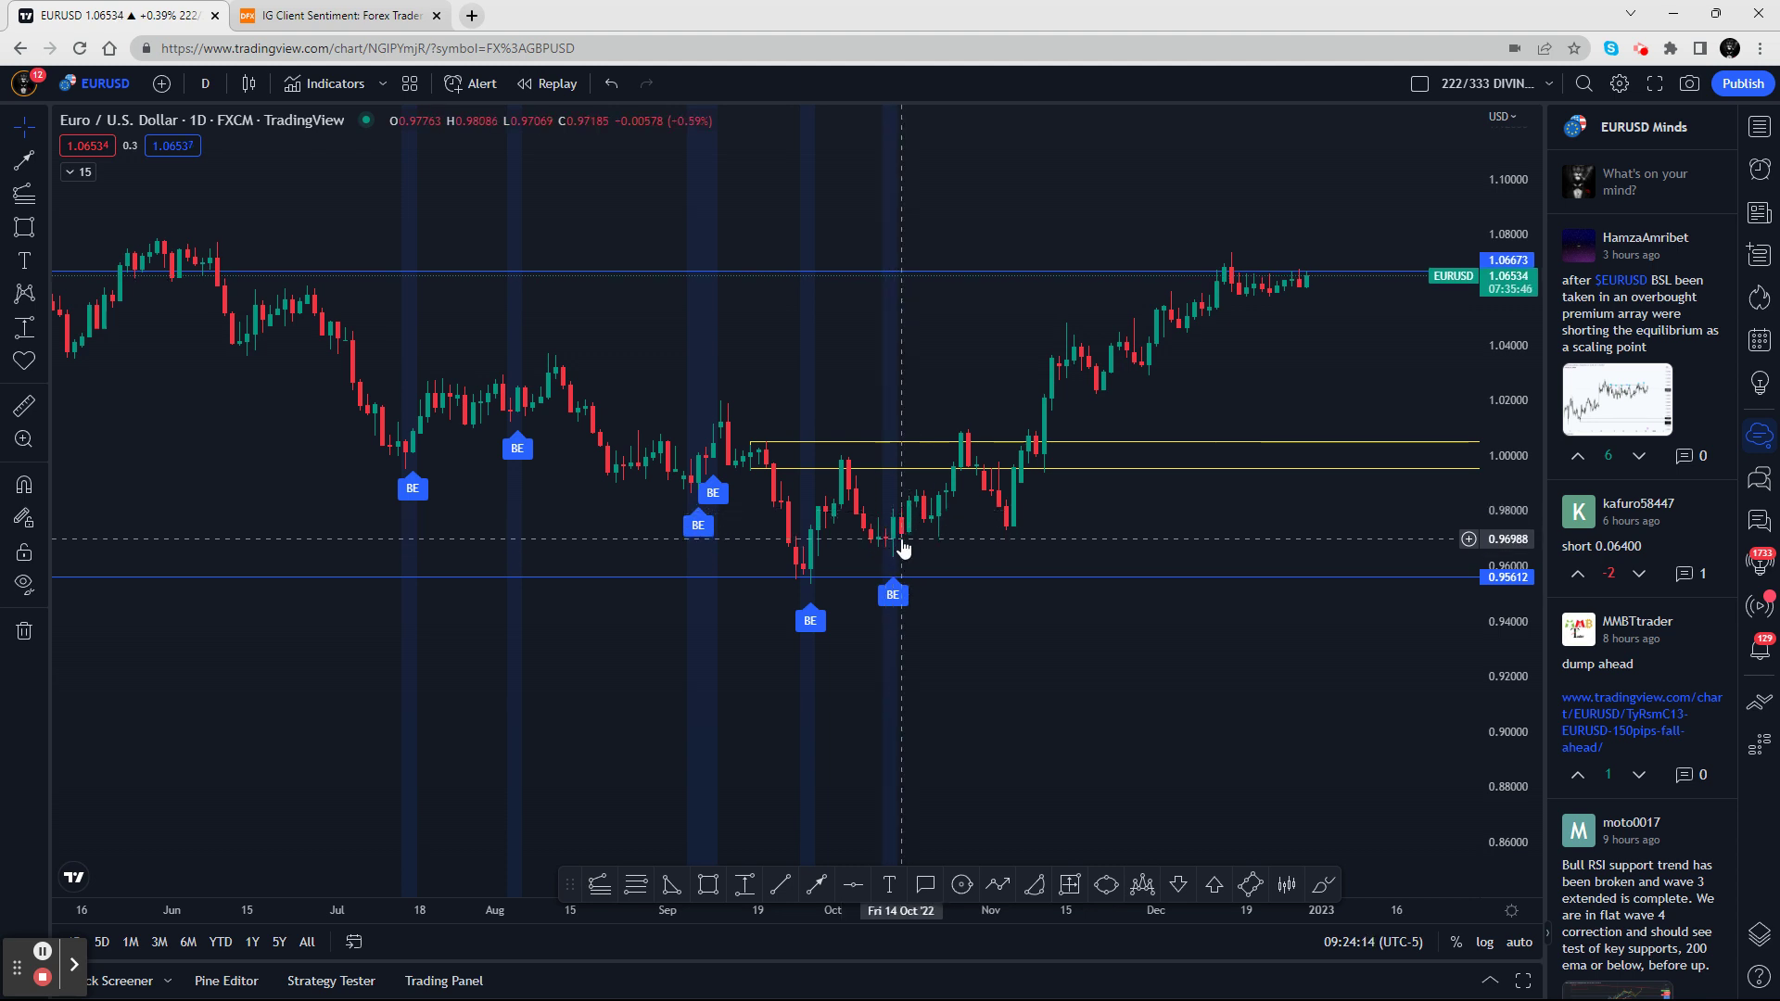
{"action": "left_click", "coordinate": [744, 883]}
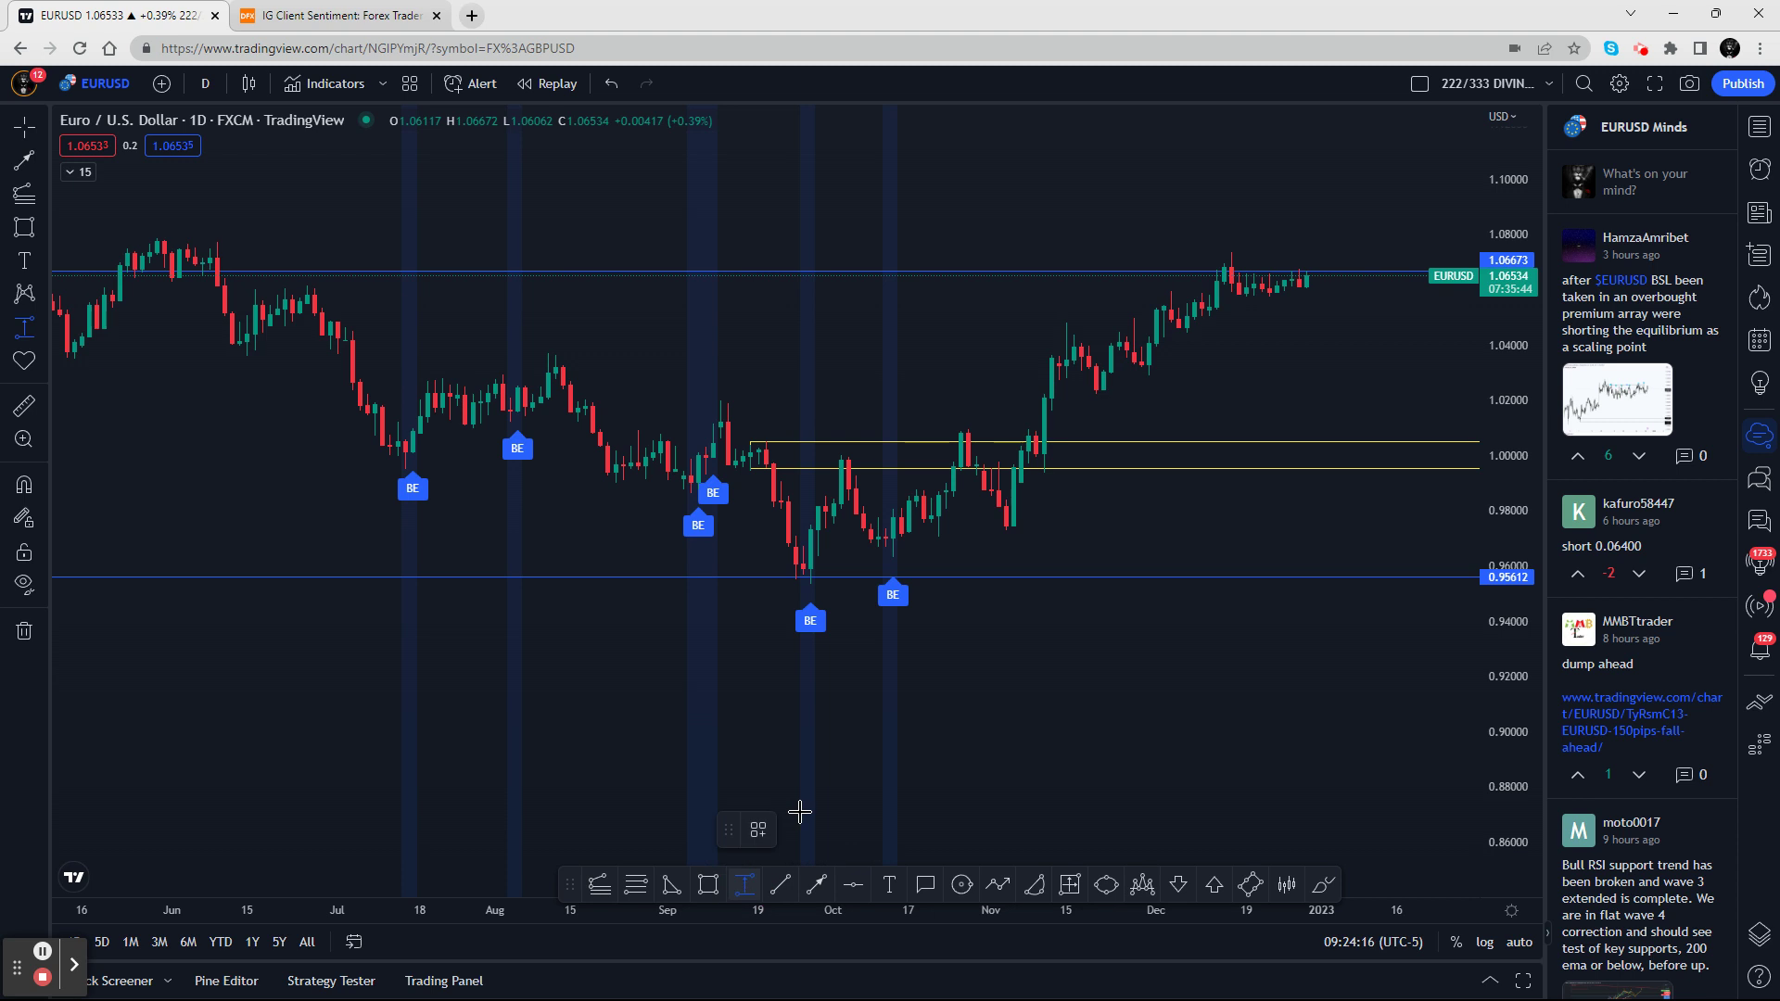
{"action": "left_click", "coordinate": [902, 508]}
{"action": "left_click", "coordinate": [916, 539]}
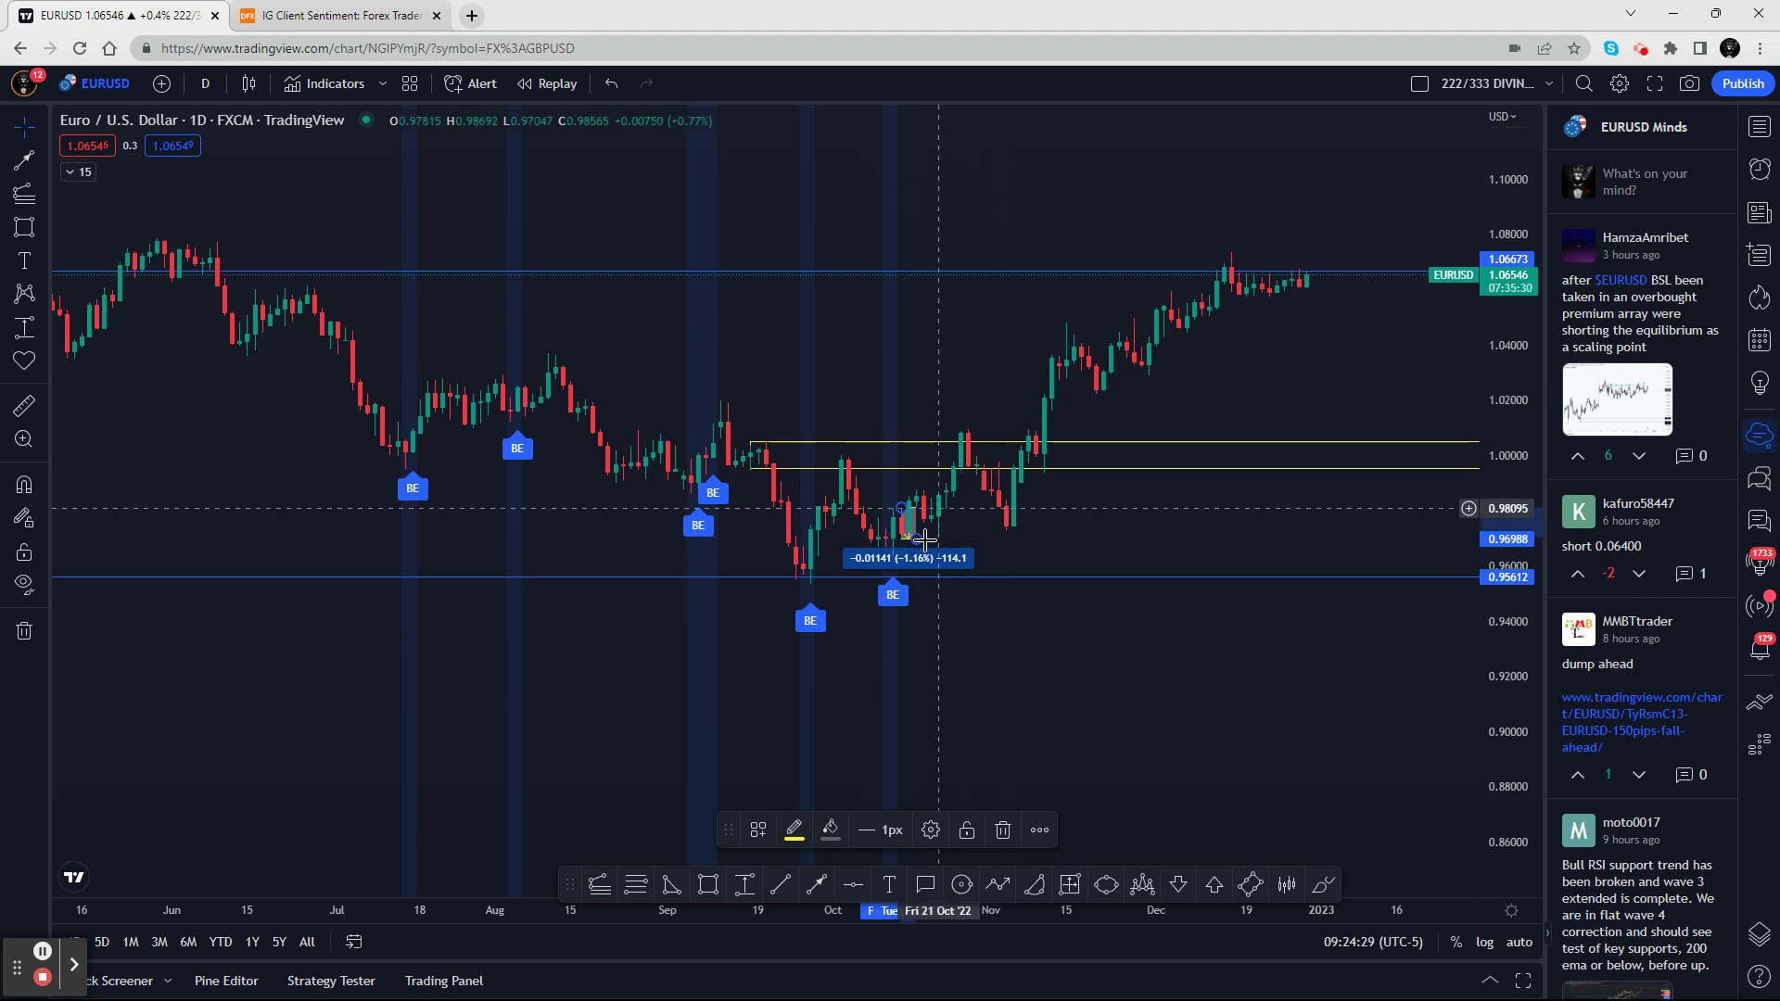
{"action": "left_click", "coordinate": [1002, 830]}
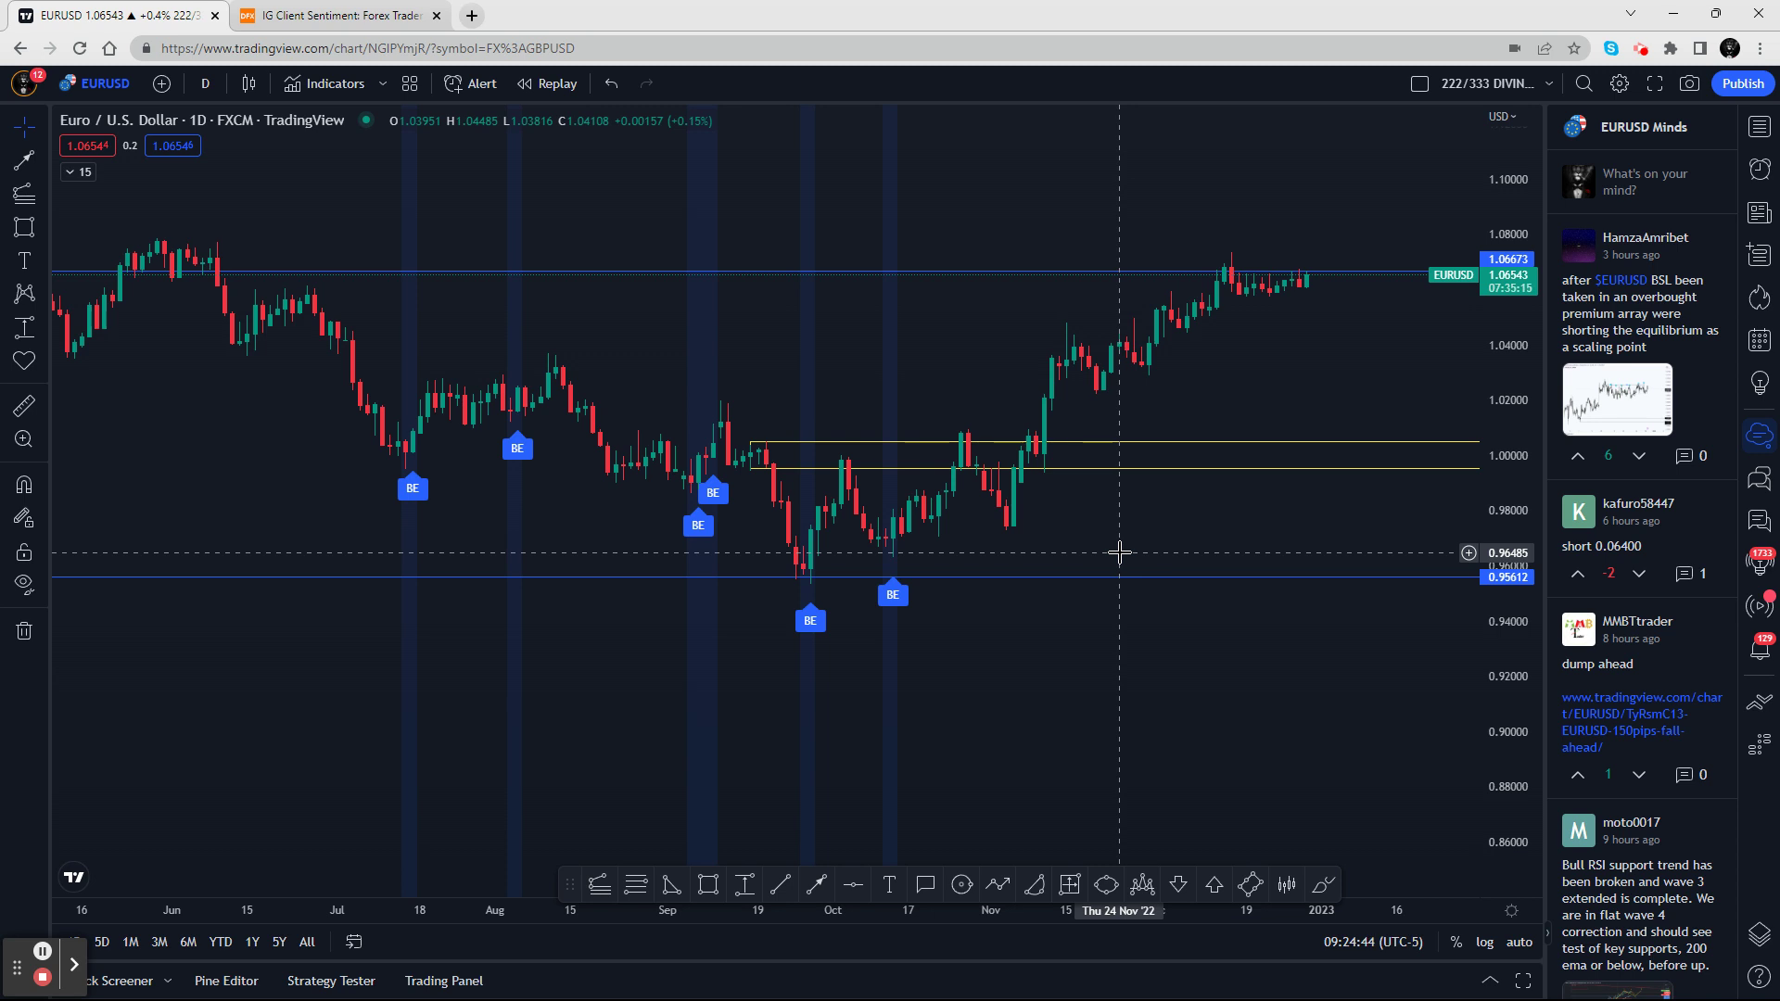
Draw a right-extended rectangle zone starting at 1 July 2022, between about 1.047 and 1.040
{"action": "left_click_drag", "start_coordinate": [497, 465], "coordinate": [616, 572]}
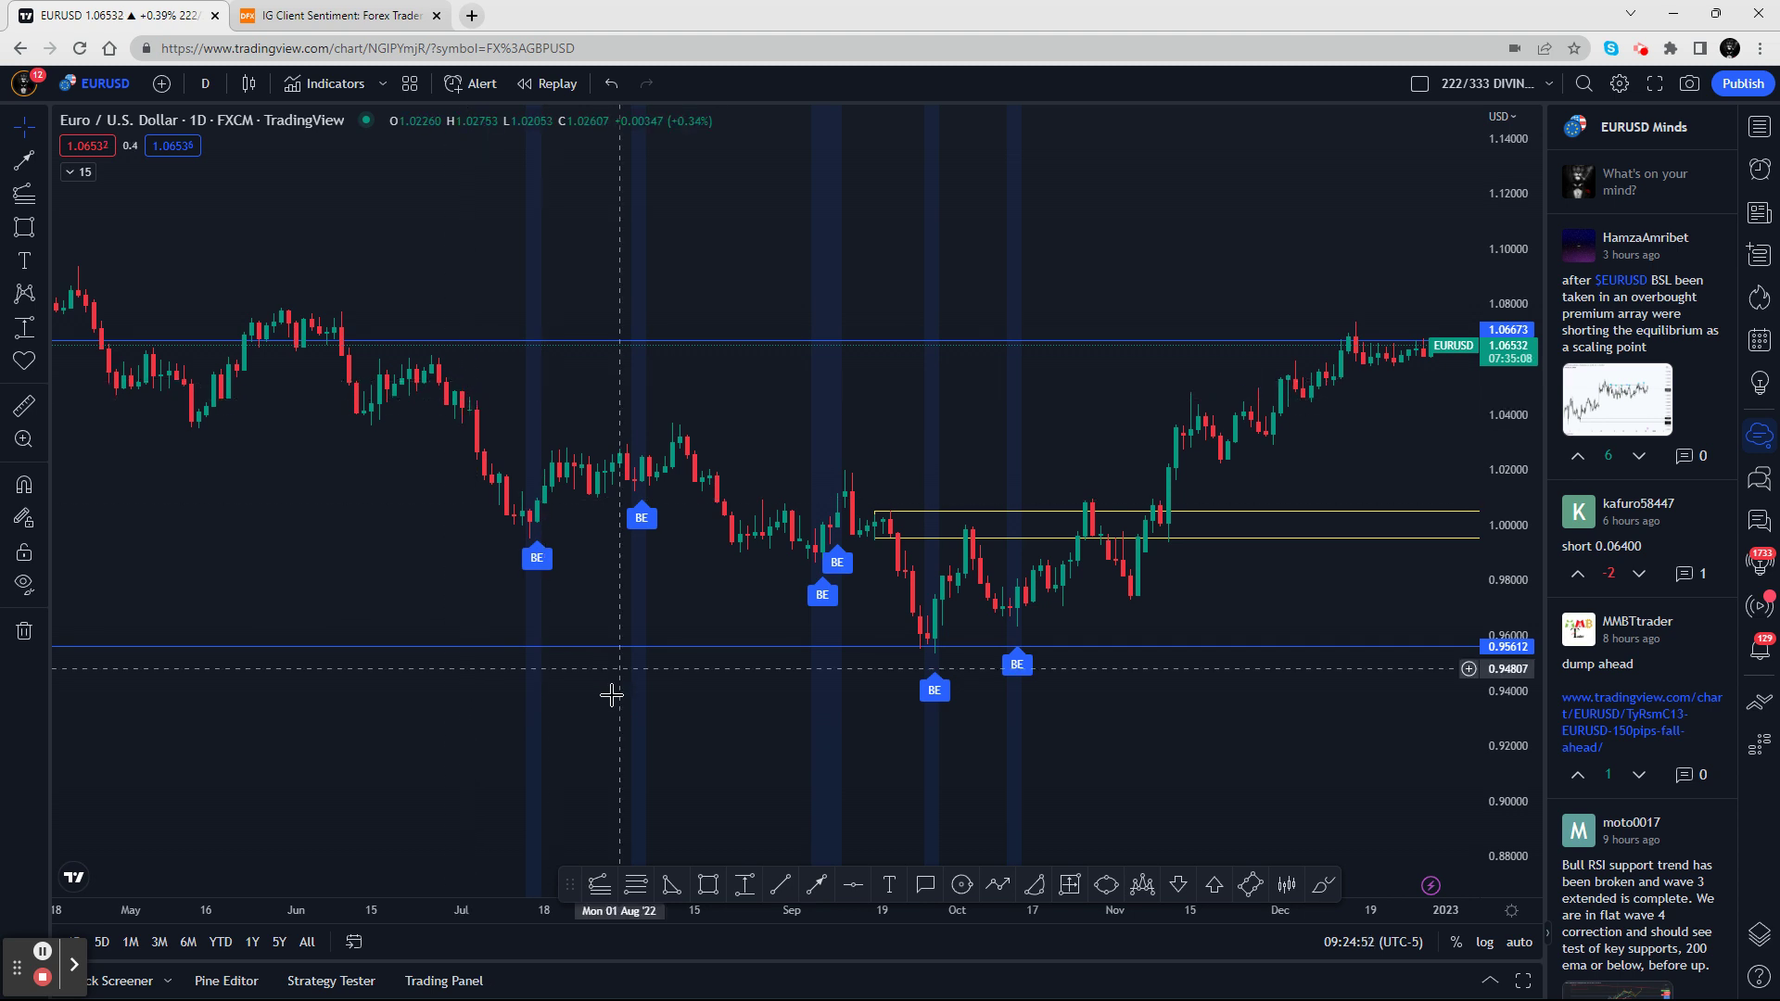
{"action": "left_click", "coordinate": [706, 886]}
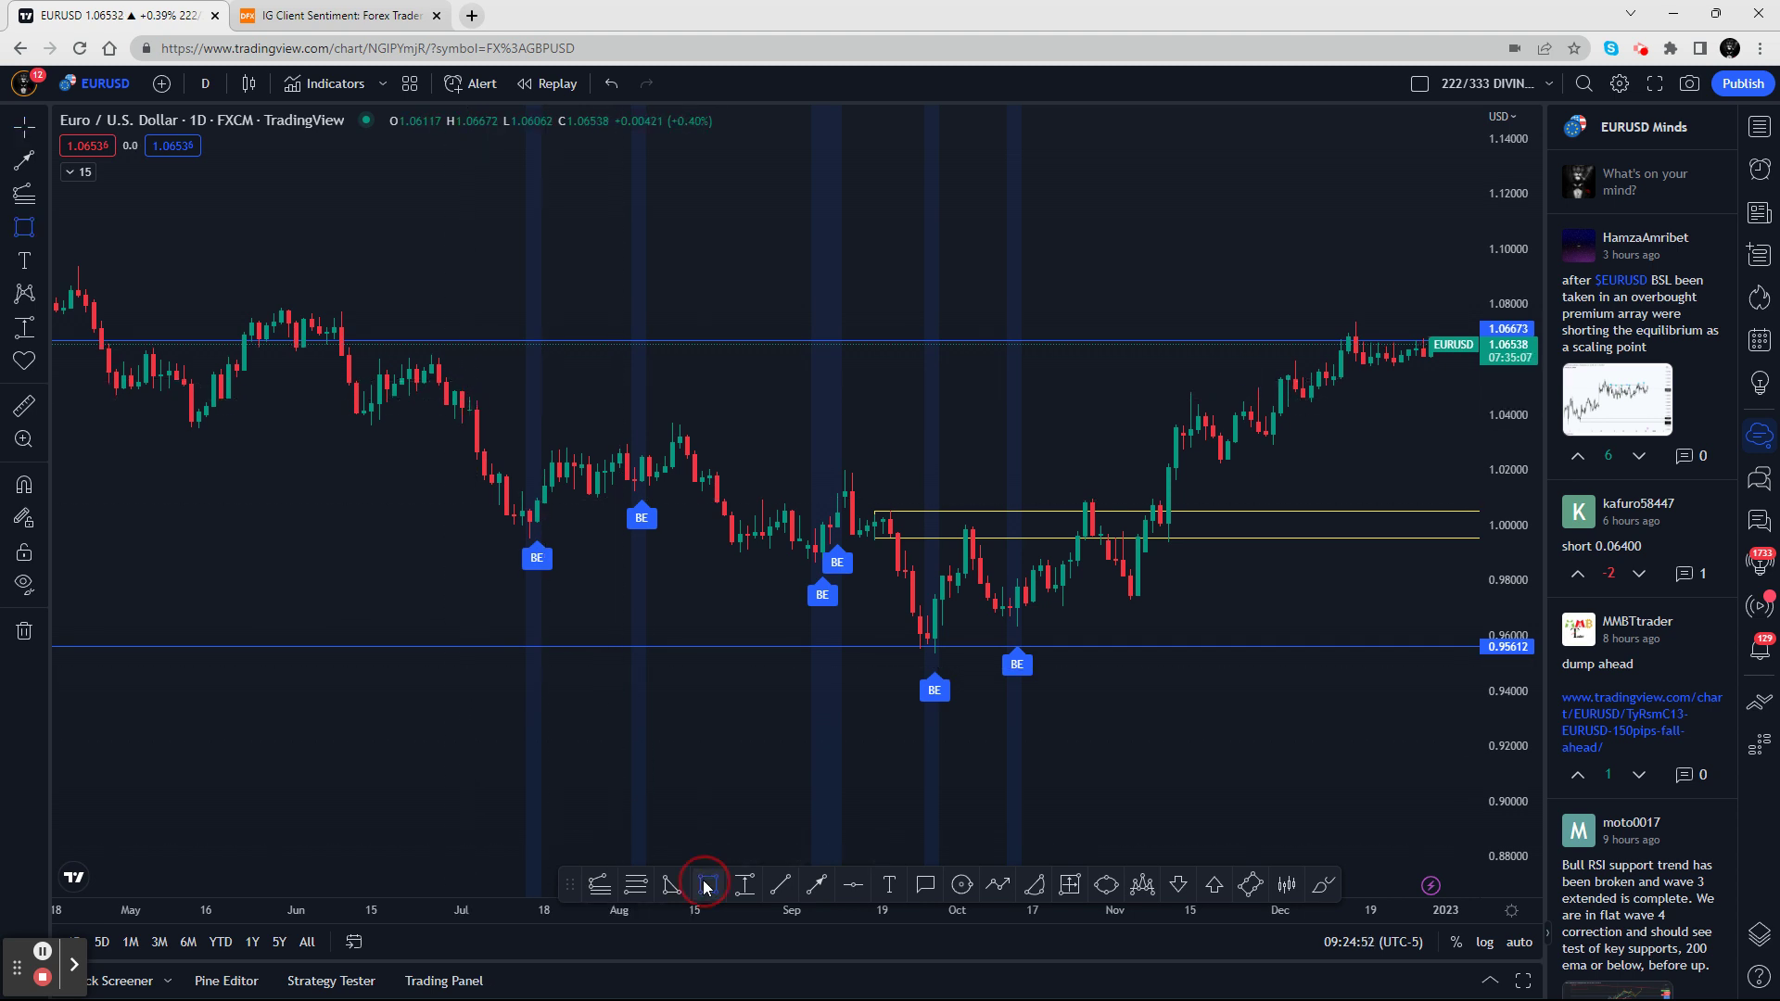
{"action": "left_click", "coordinate": [461, 396]}
{"action": "left_click", "coordinate": [468, 414]}
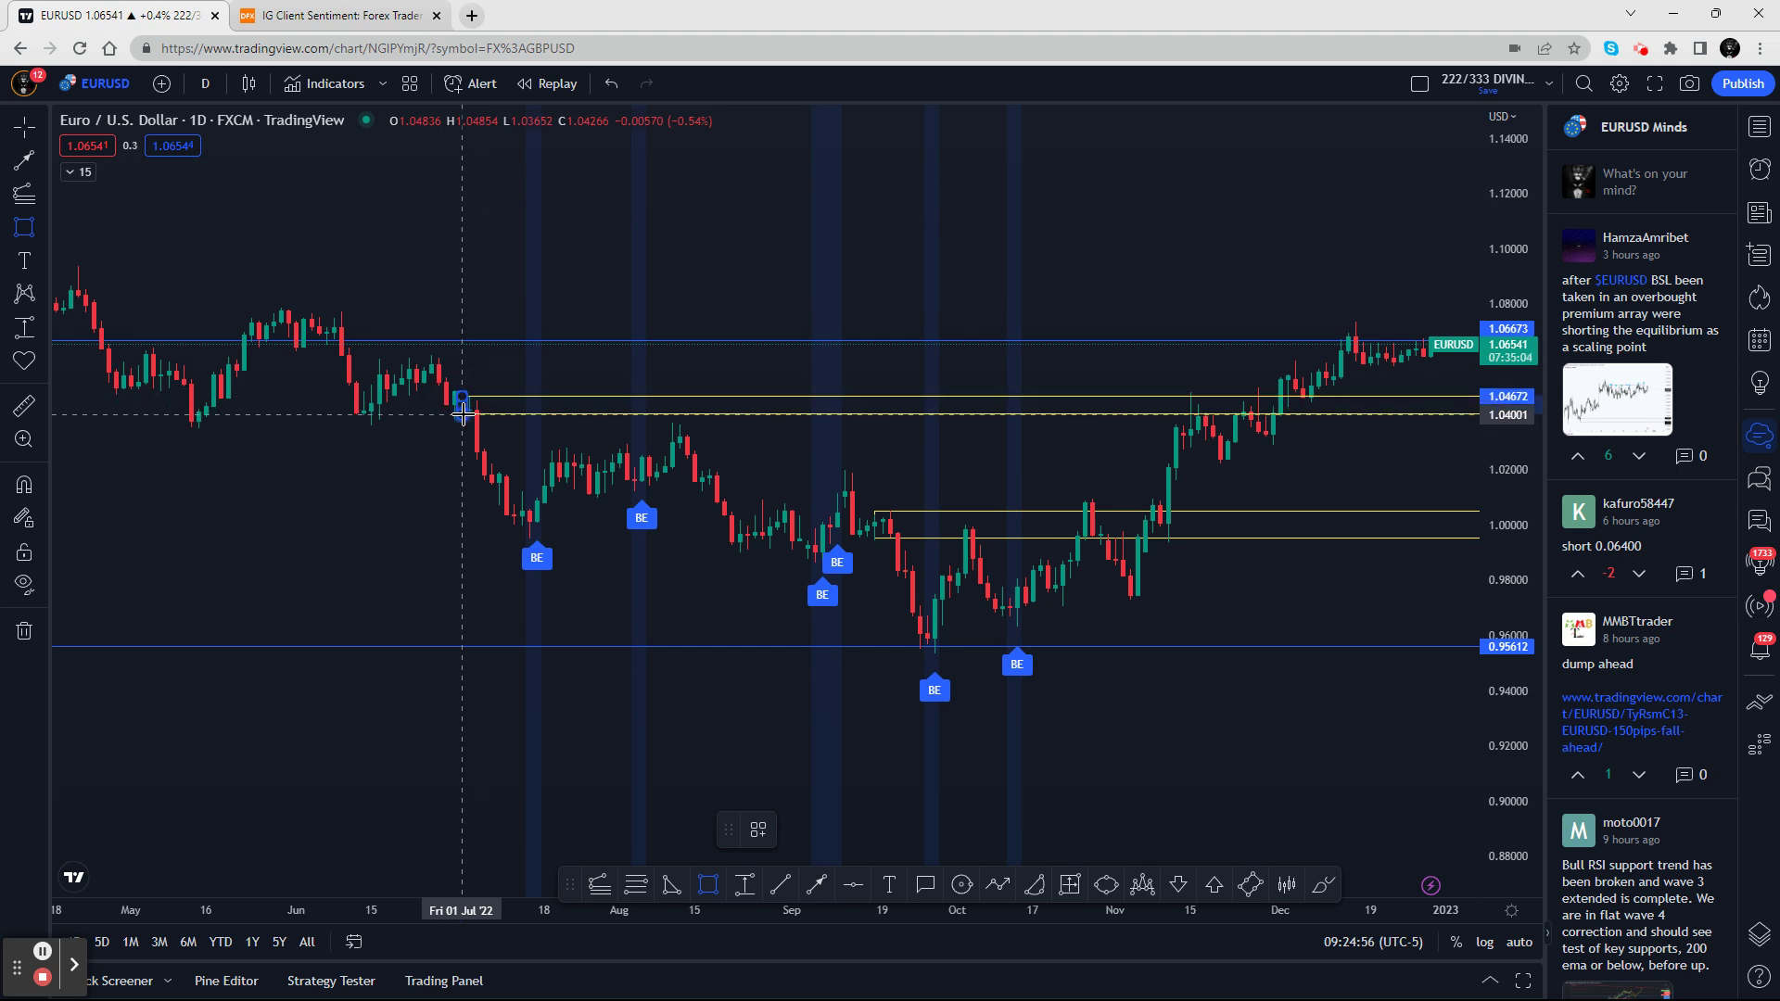
{"action": "left_click", "coordinate": [686, 408]}
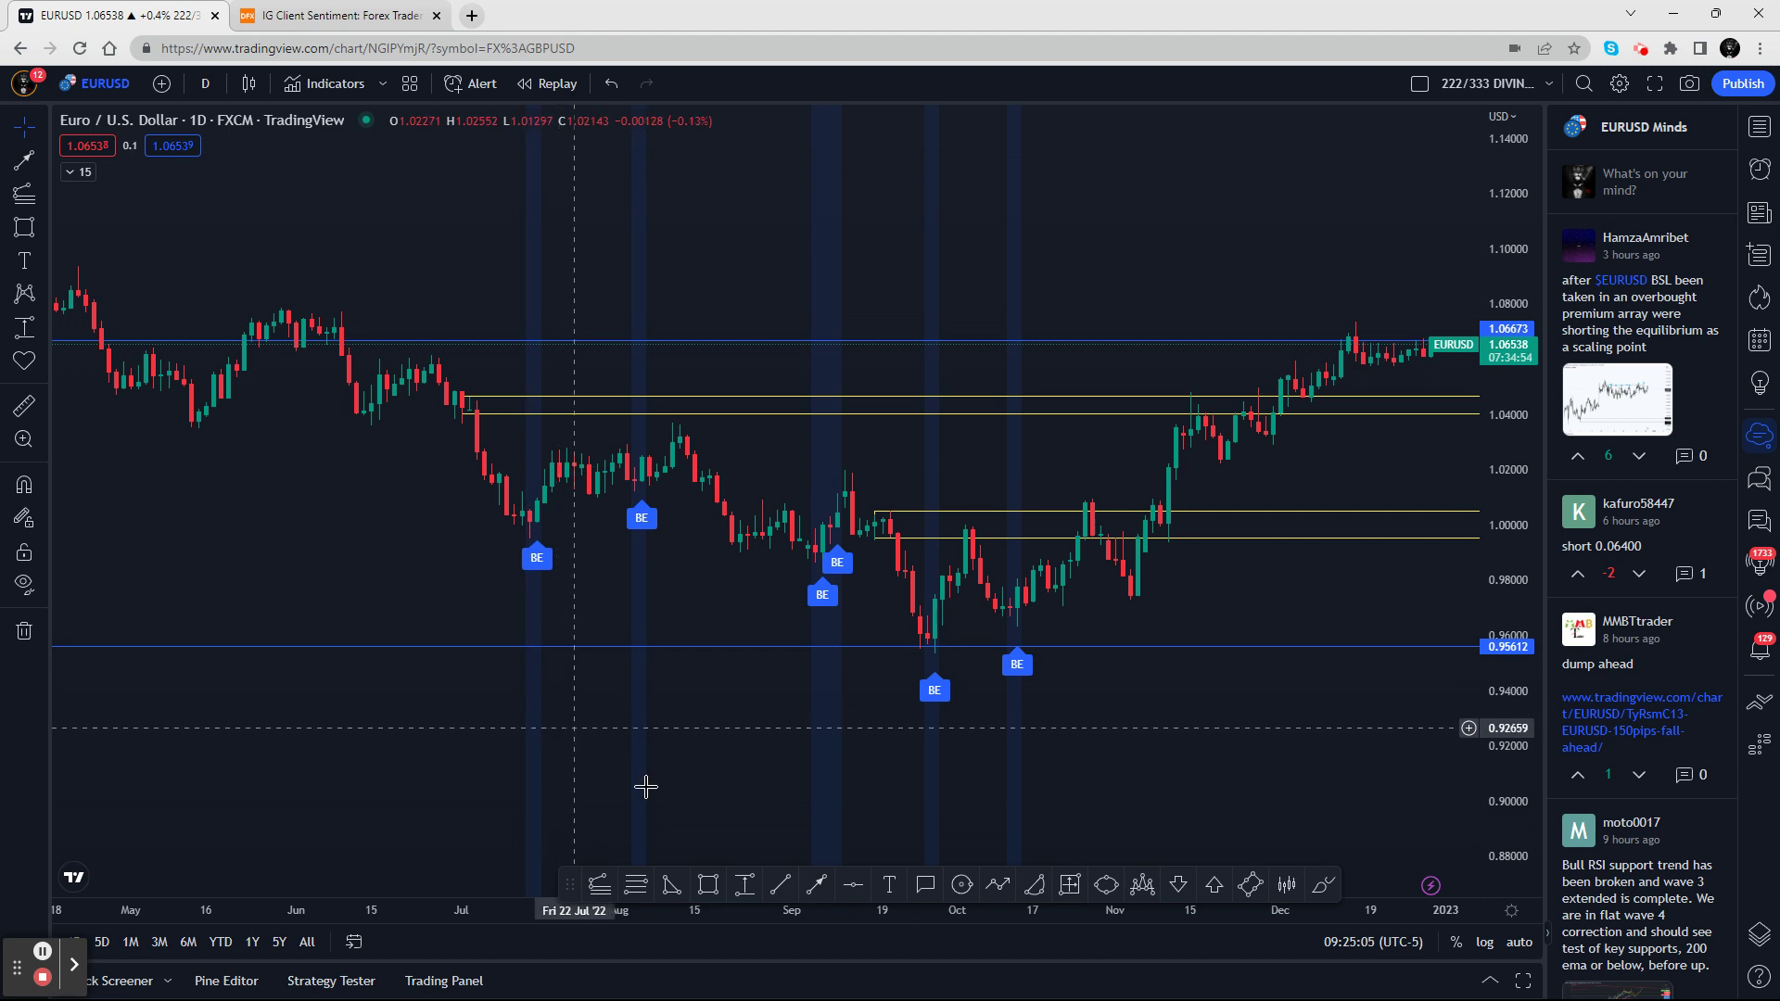
Measure the price range from about 1.006 after the July engulfing candle up to about 1.037, just below the upper yellow zone
{"action": "left_click", "coordinate": [744, 883]}
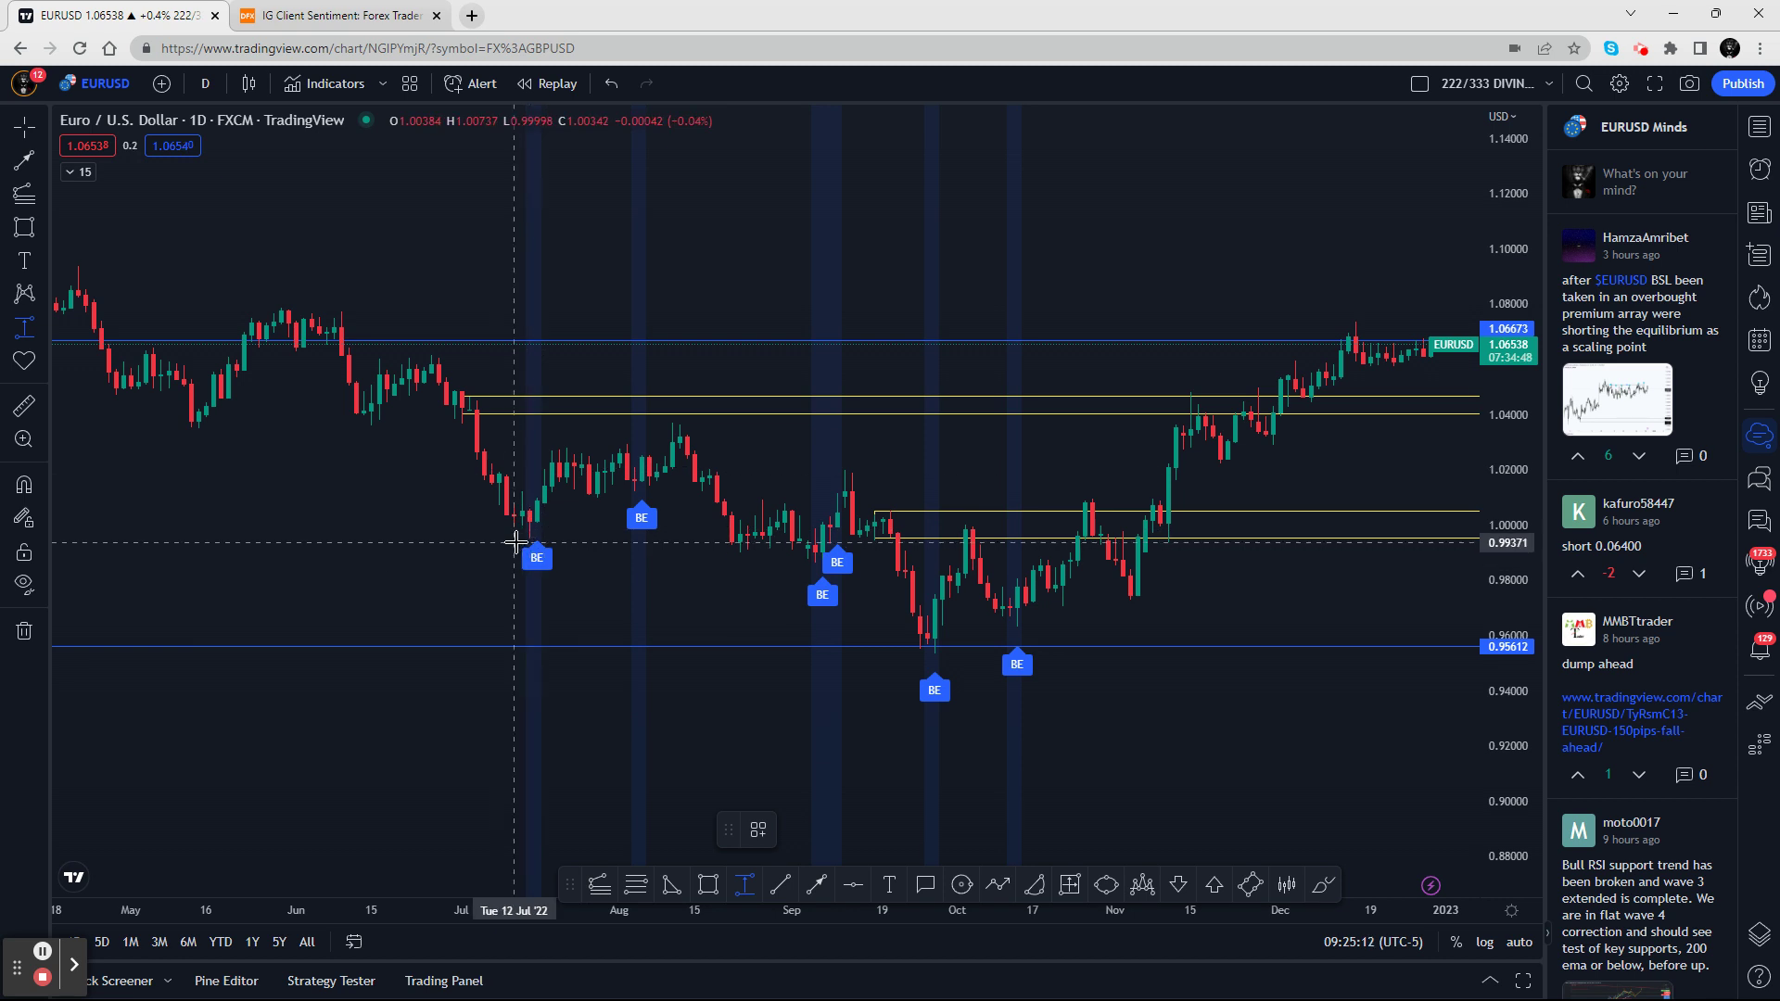
{"action": "left_click", "coordinate": [549, 509]}
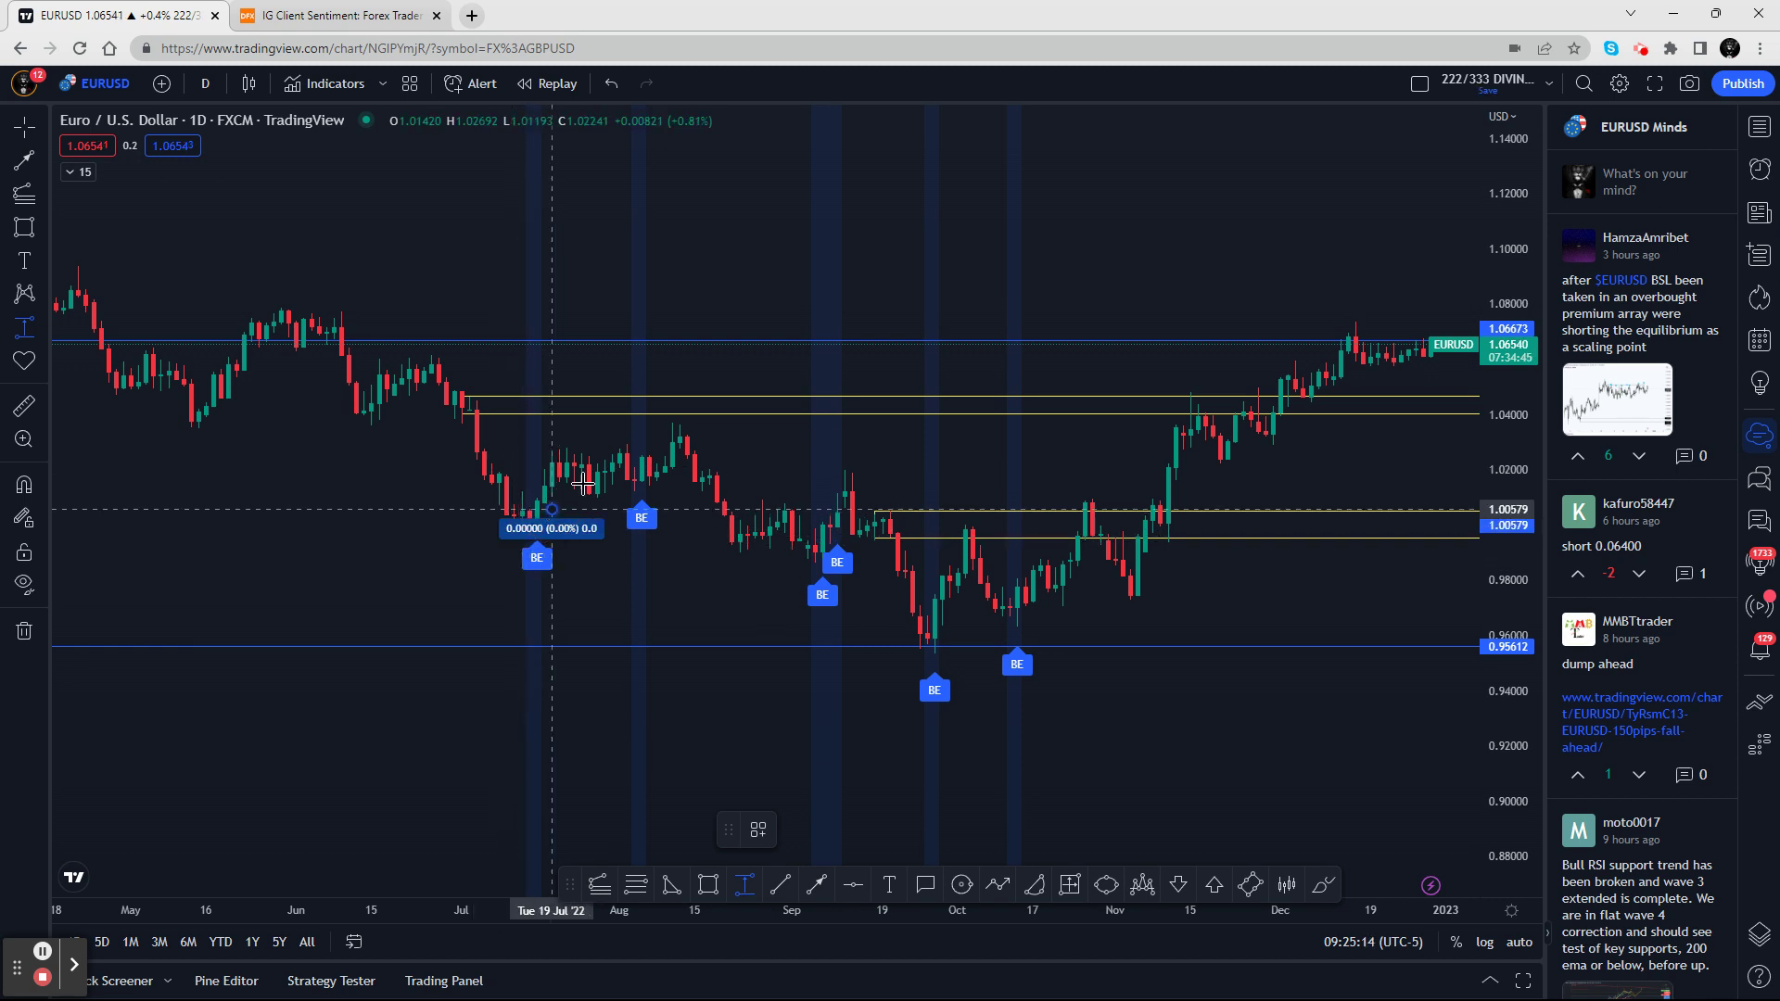
{"action": "left_click", "coordinate": [694, 420]}
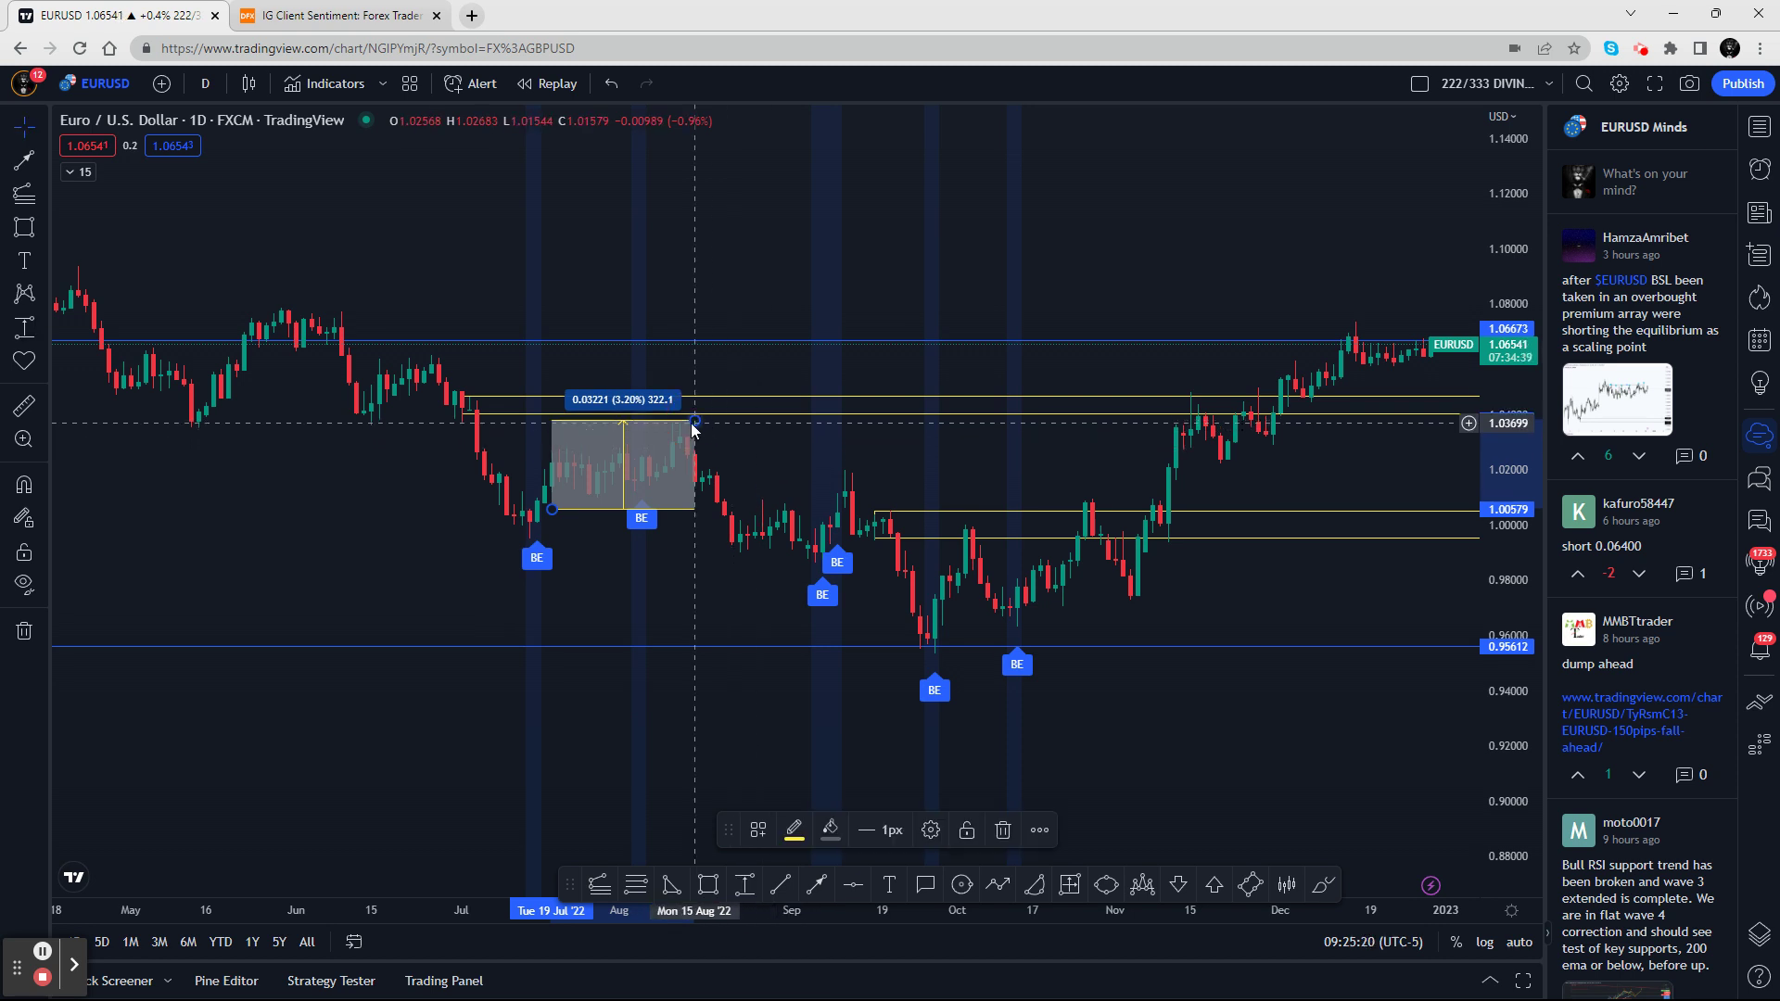
Lower the upper end of the July price-range measurement to about 1.030 and again to about 1.018, and delete the measurement
{"action": "left_click_drag", "start_coordinate": [693, 425], "coordinate": [698, 449]}
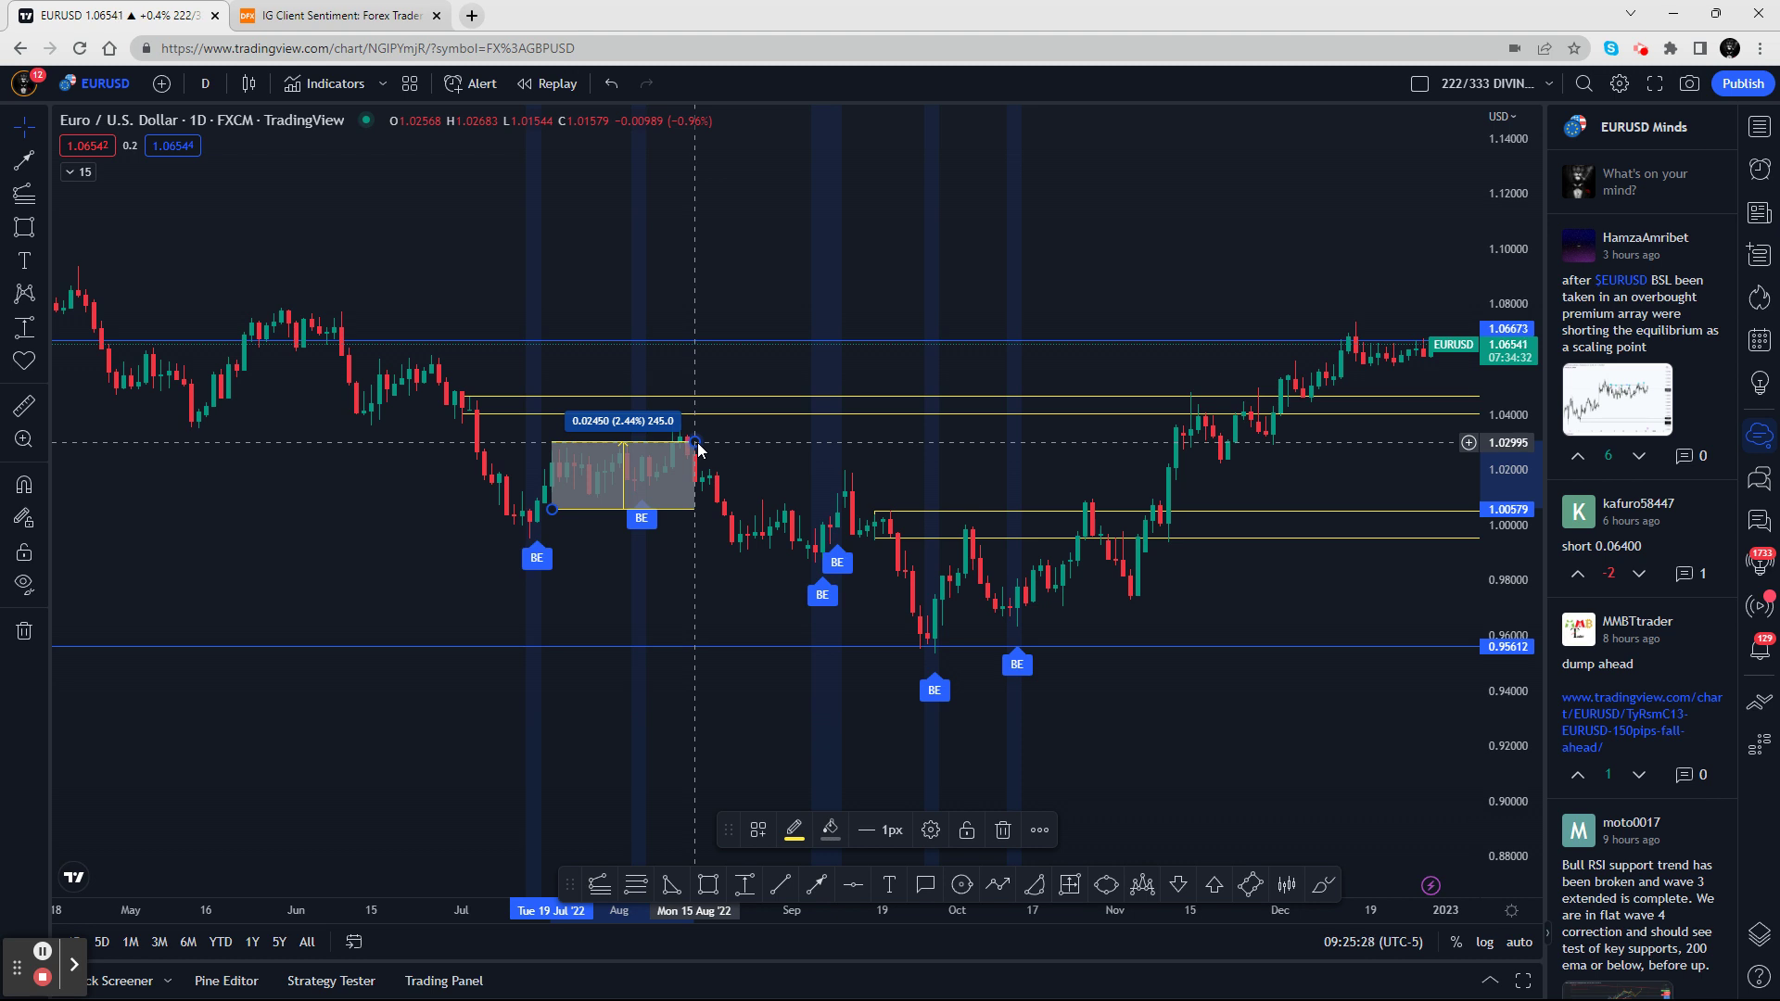
{"action": "mouse_move", "coordinate": [698, 450]}
{"action": "left_mouse_down"}
{"action": "mouse_move", "coordinate": [678, 501]}
{"action": "mouse_move", "coordinate": [687, 478]}
{"action": "left_mouse_up"}
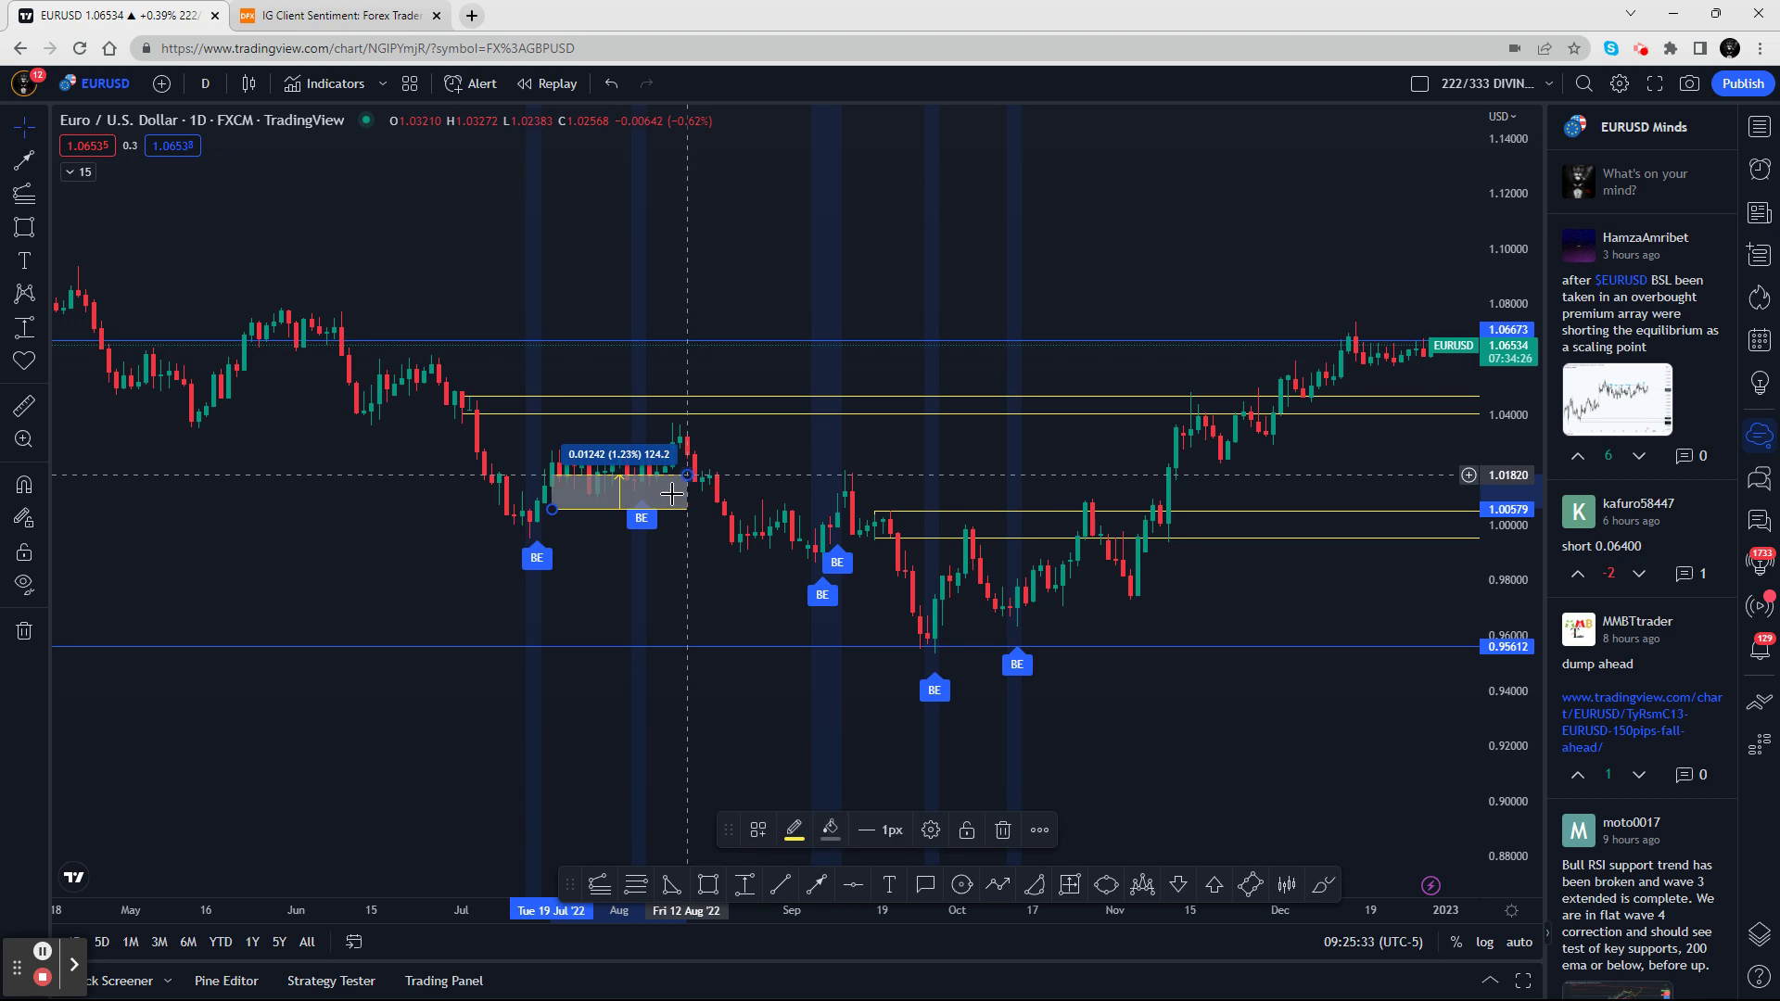
{"action": "left_click", "coordinate": [1004, 831]}
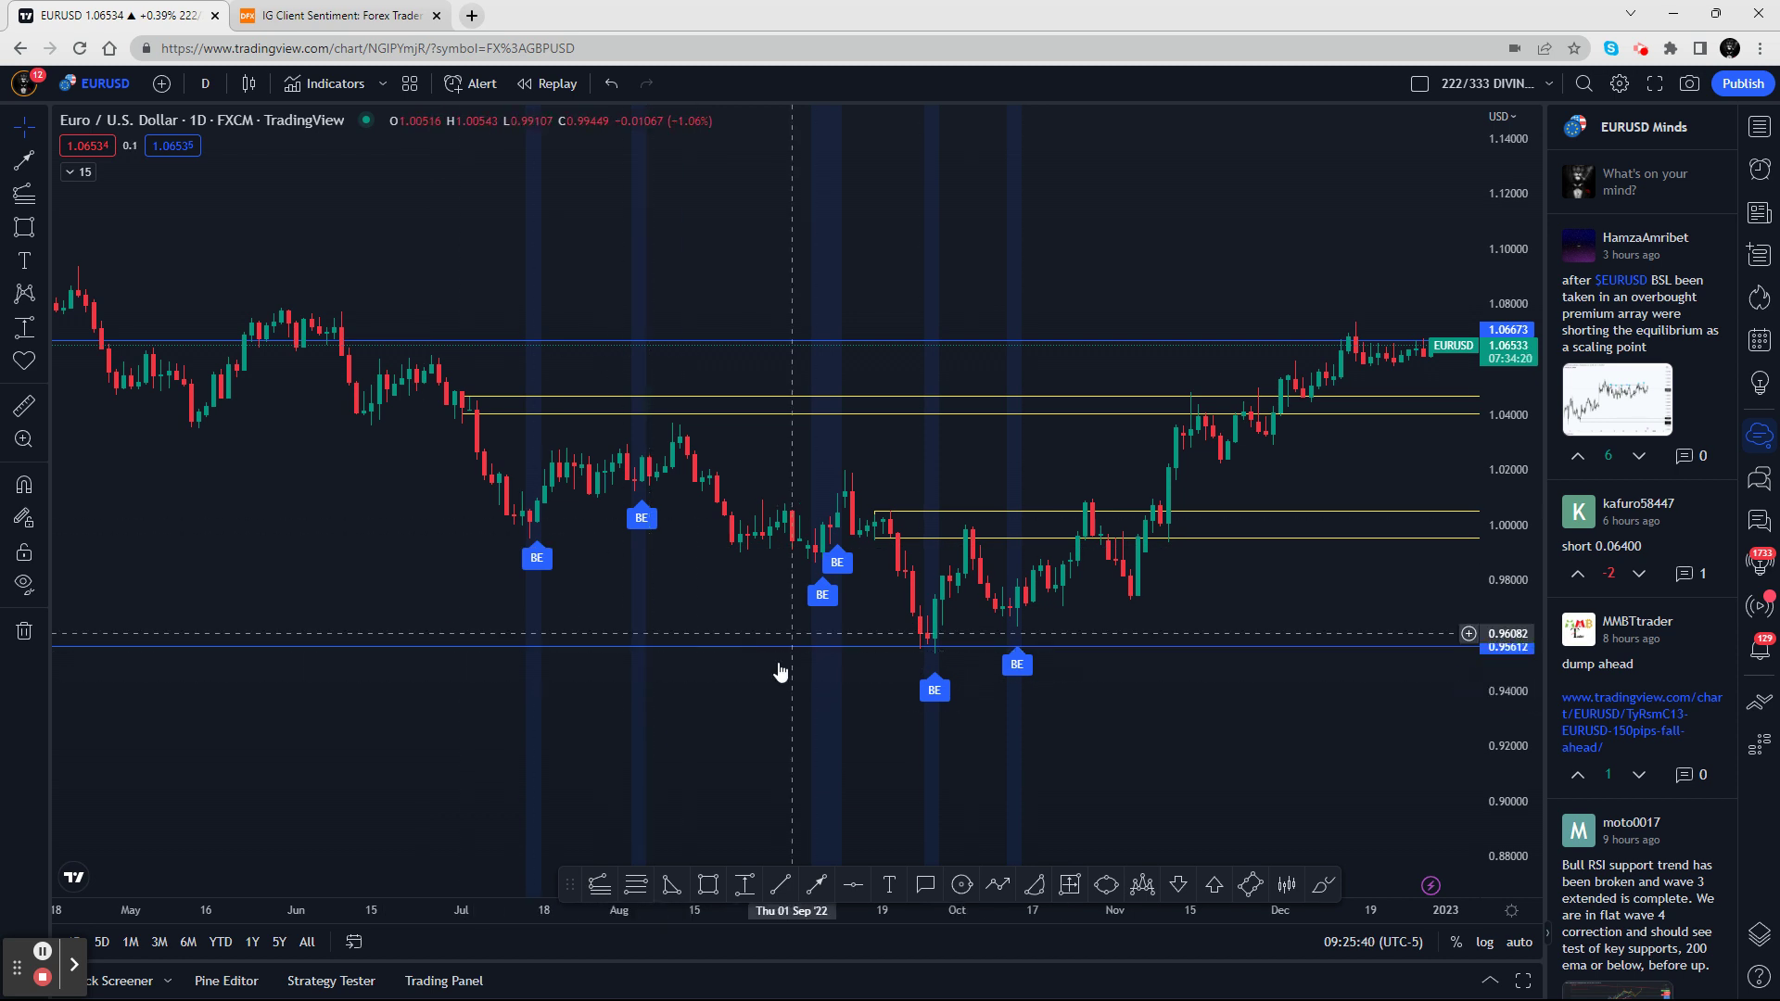
Lower the horizontal support line to about 0.953, beneath the late-September low
{"action": "left_click", "coordinate": [1251, 646]}
{"action": "left_click_drag", "start_coordinate": [1252, 646], "coordinate": [1191, 658]}
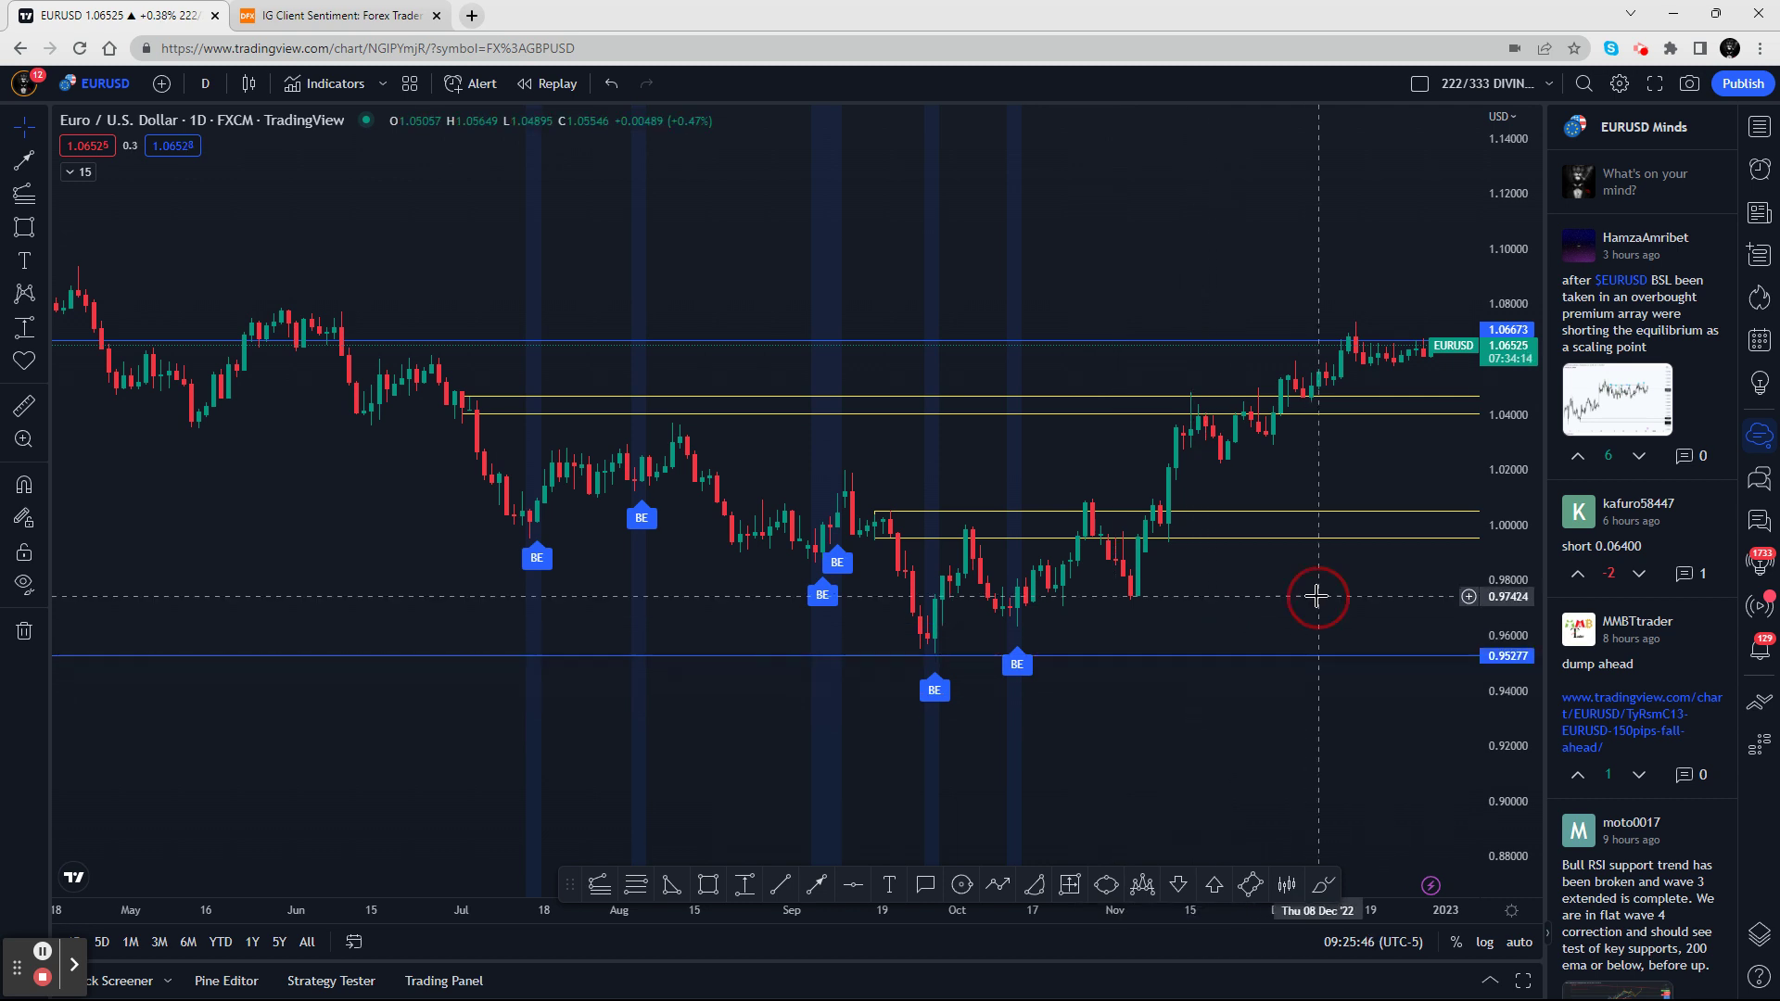
{"action": "left_click_drag", "start_coordinate": [1311, 596], "coordinate": [962, 608]}
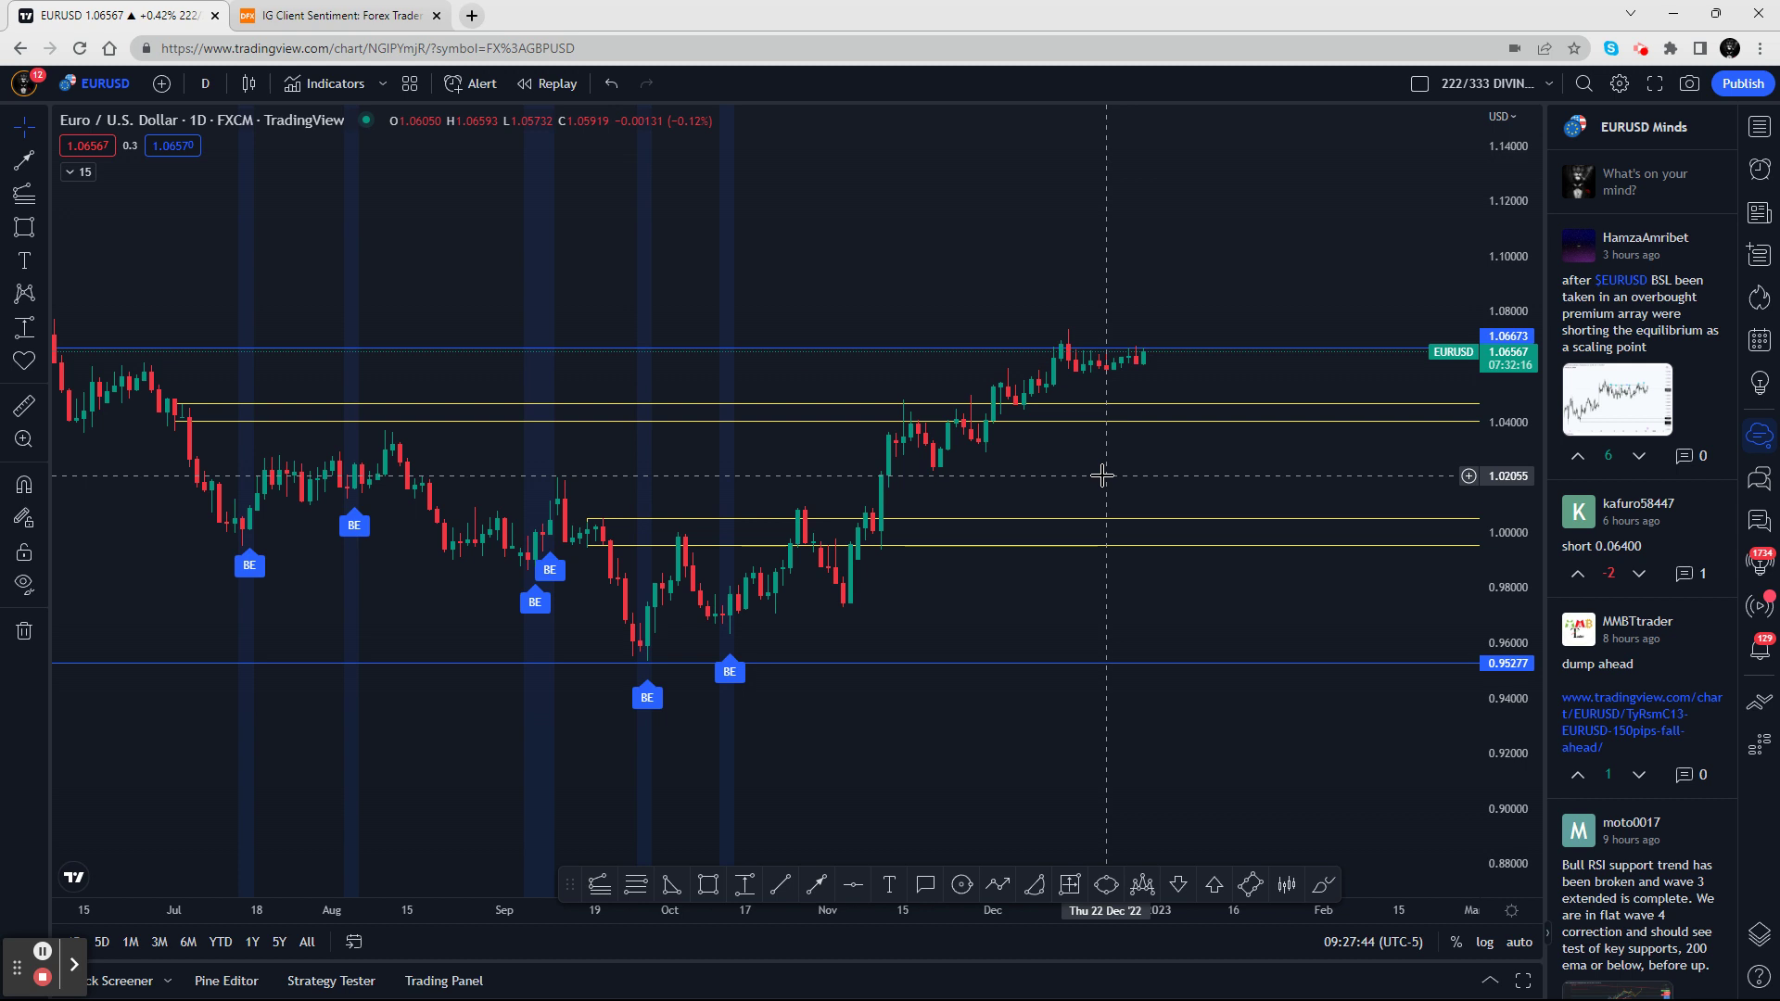
Hide the Engulfing - Bull indicator and show the W/M - Ultimate(OS), Double Bottom and Double Top indicators
{"action": "left_click", "coordinate": [78, 174]}
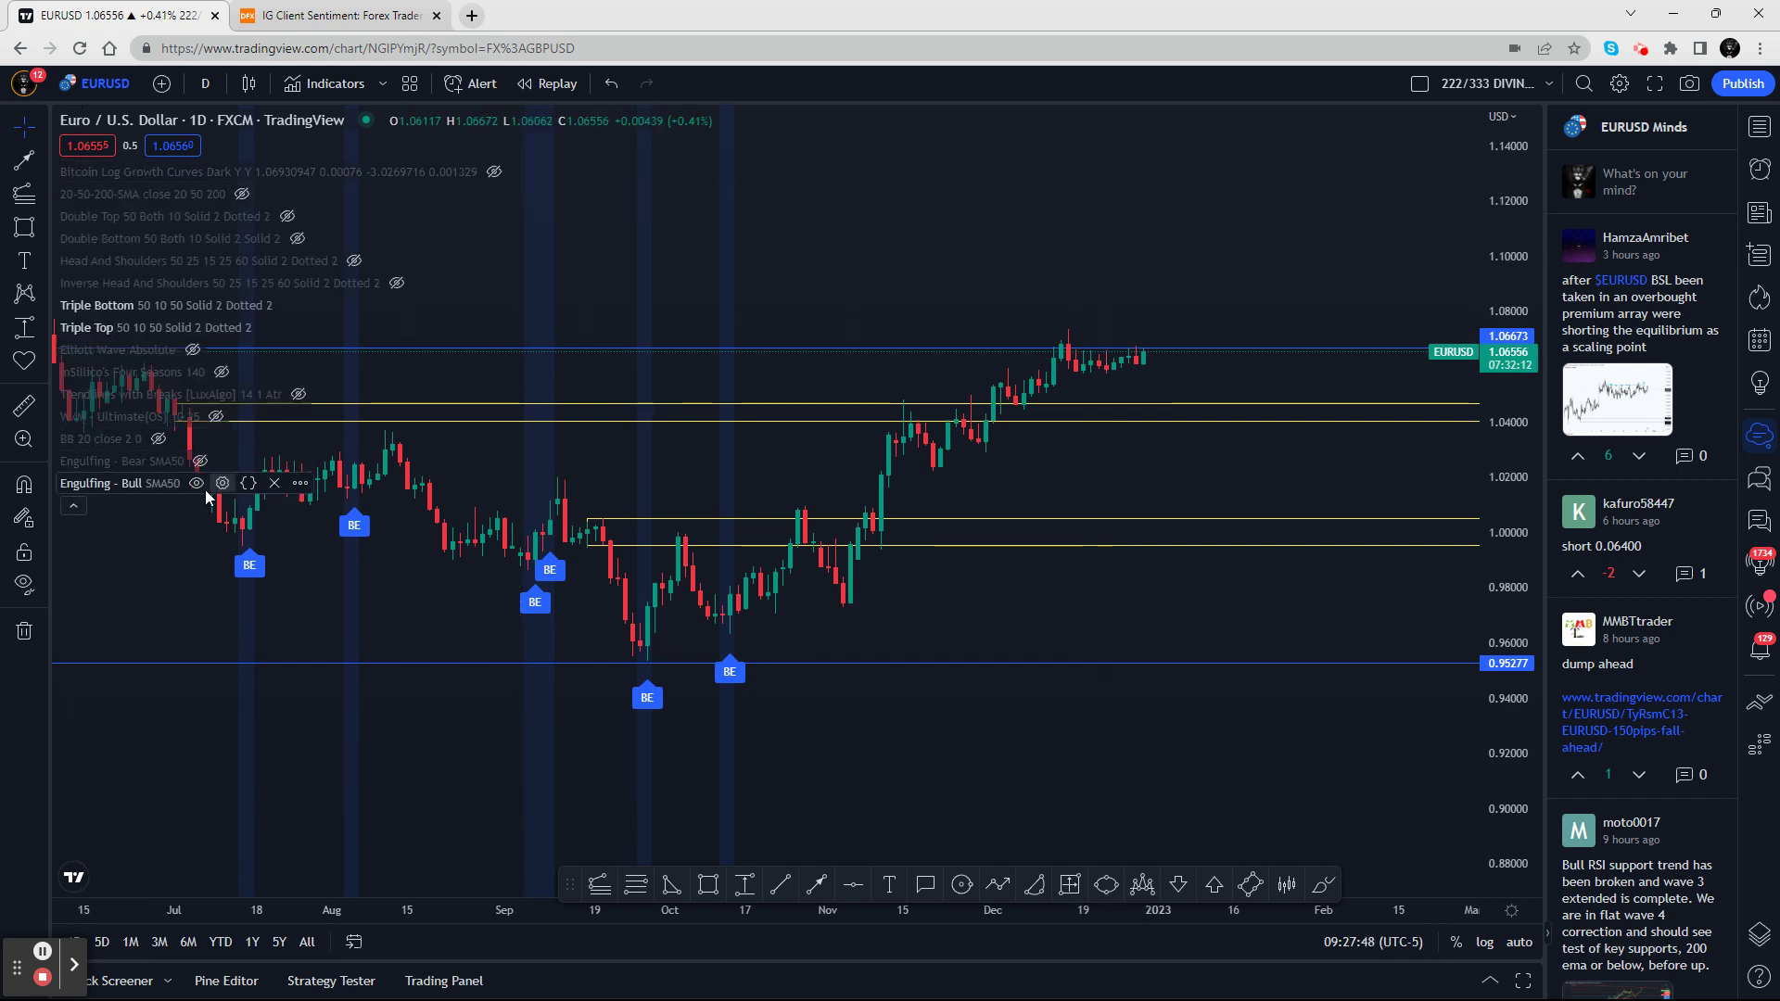
{"action": "left_click", "coordinate": [196, 483]}
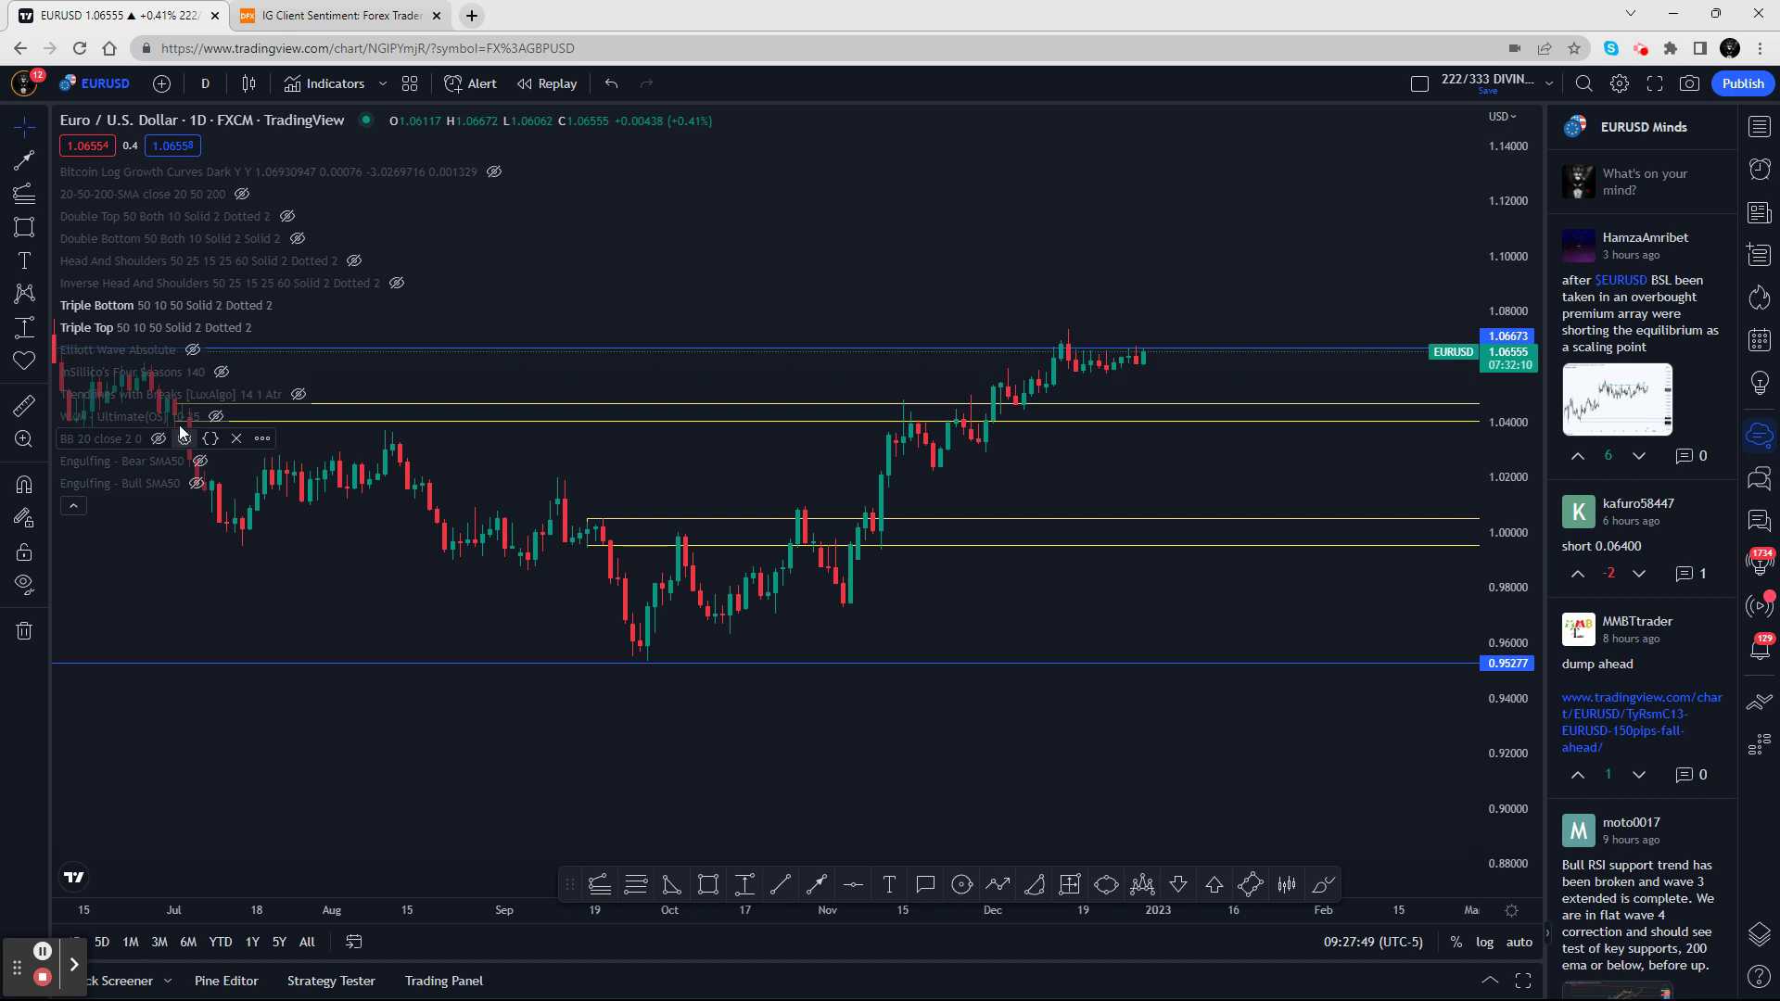
{"action": "left_click", "coordinate": [218, 417]}
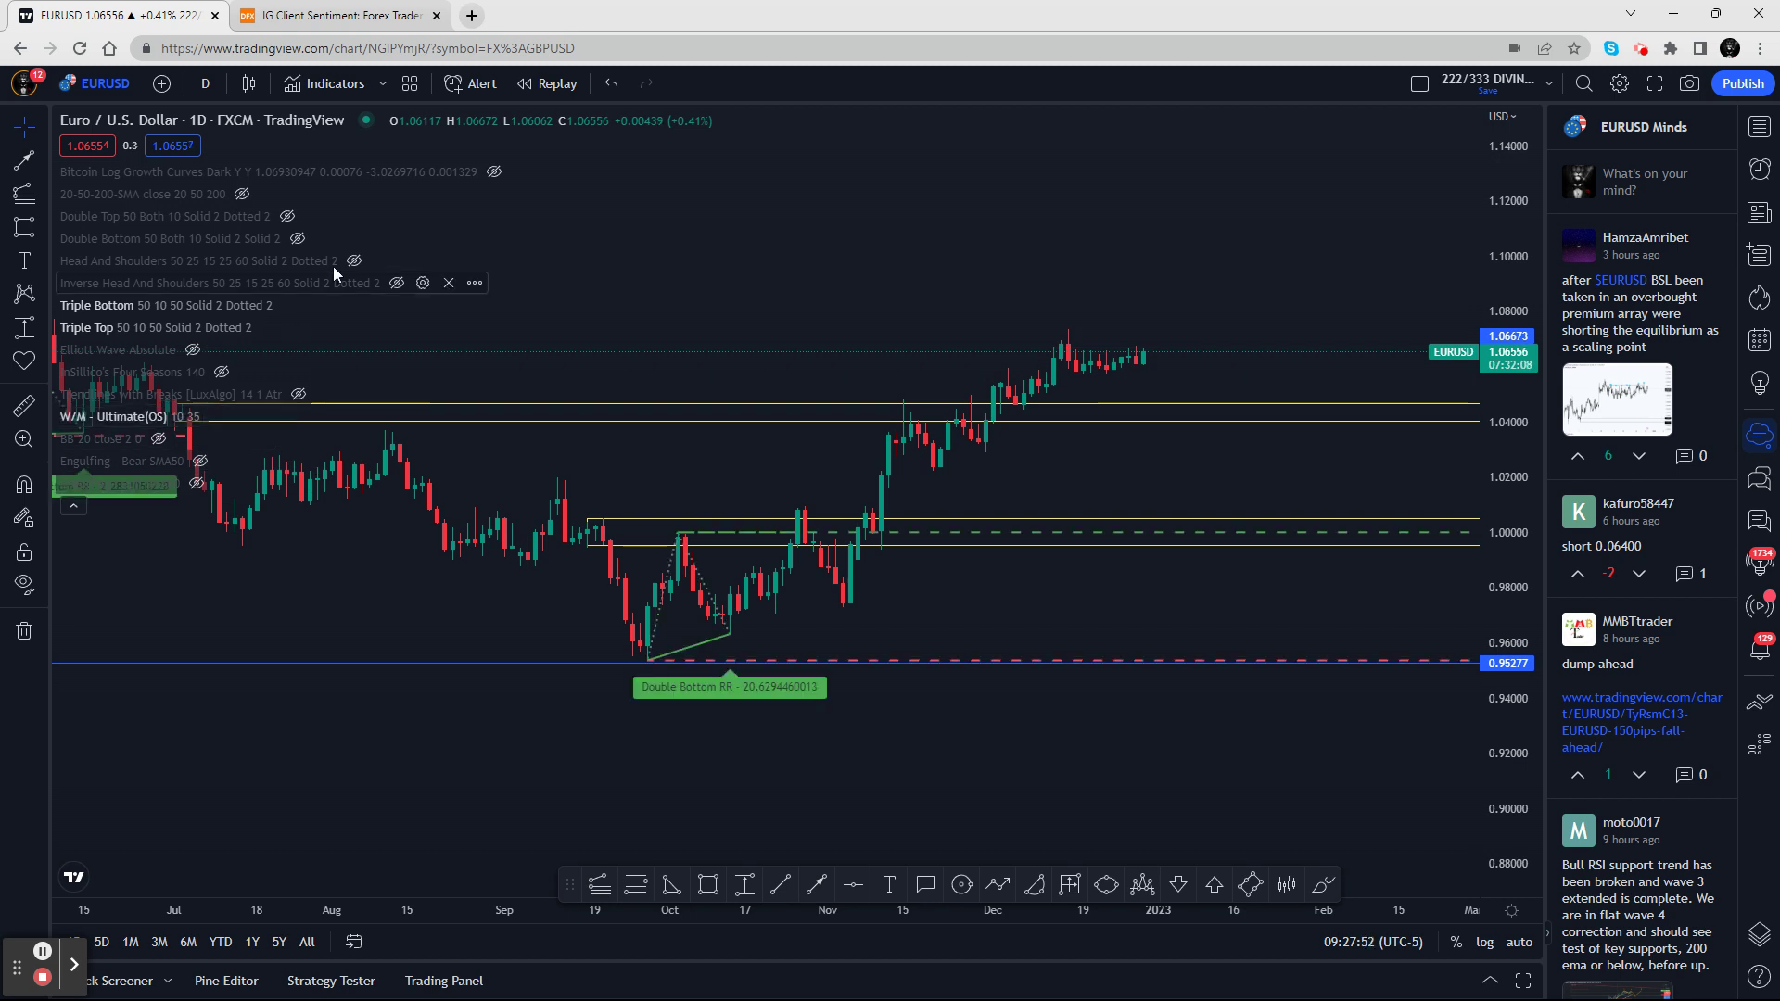
{"action": "left_click", "coordinate": [295, 238]}
{"action": "left_click", "coordinate": [286, 216]}
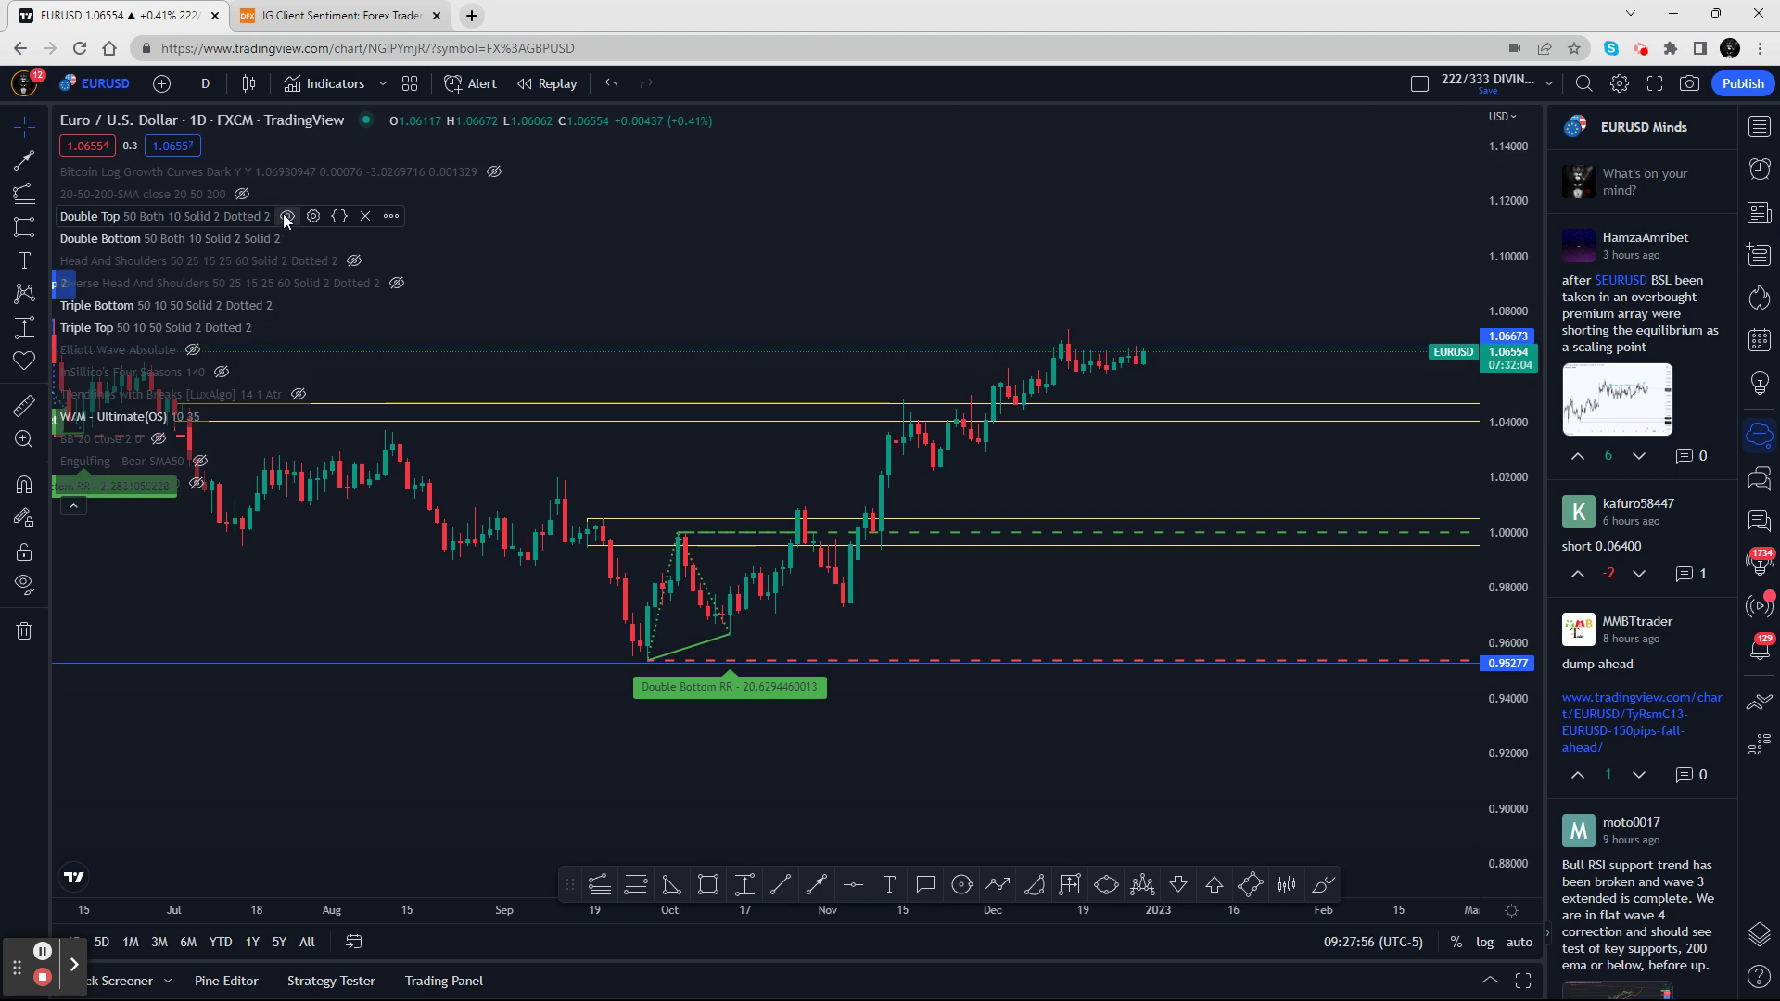
{"action": "left_click", "coordinate": [75, 507]}
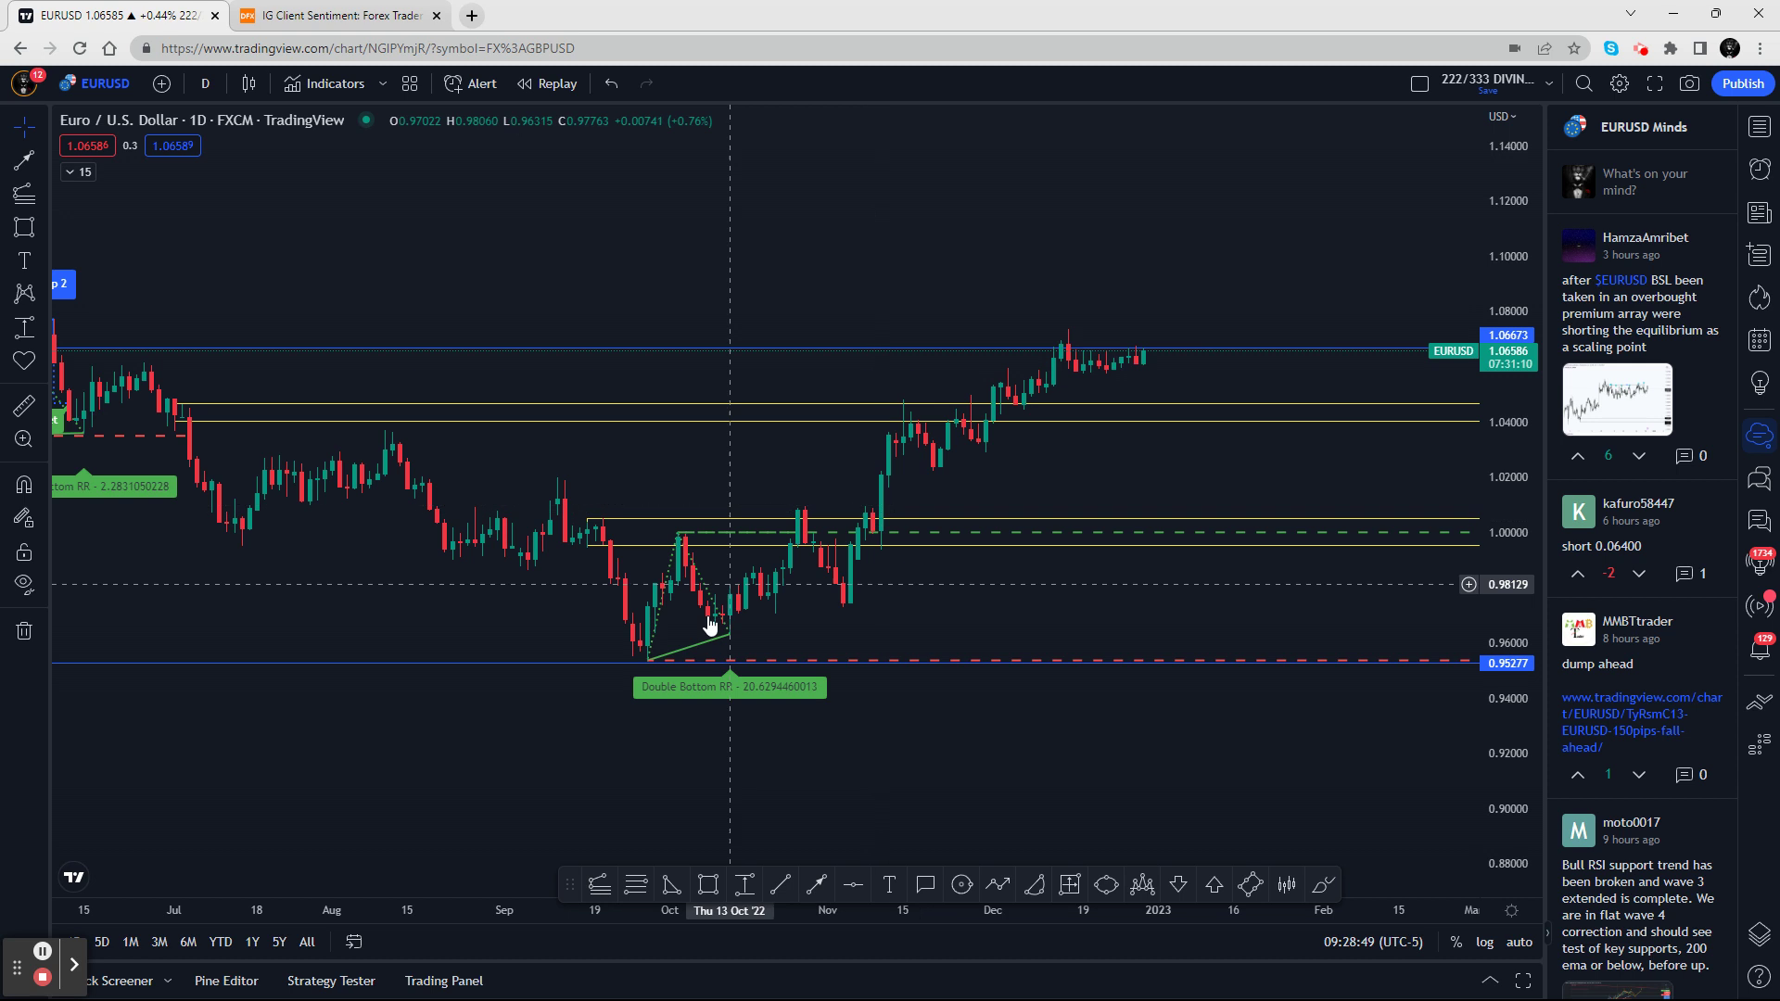
Measure the price range from the double bottom's second low at about 0.964 up to its green dashed line at about 1.001
{"action": "left_click", "coordinate": [746, 885]}
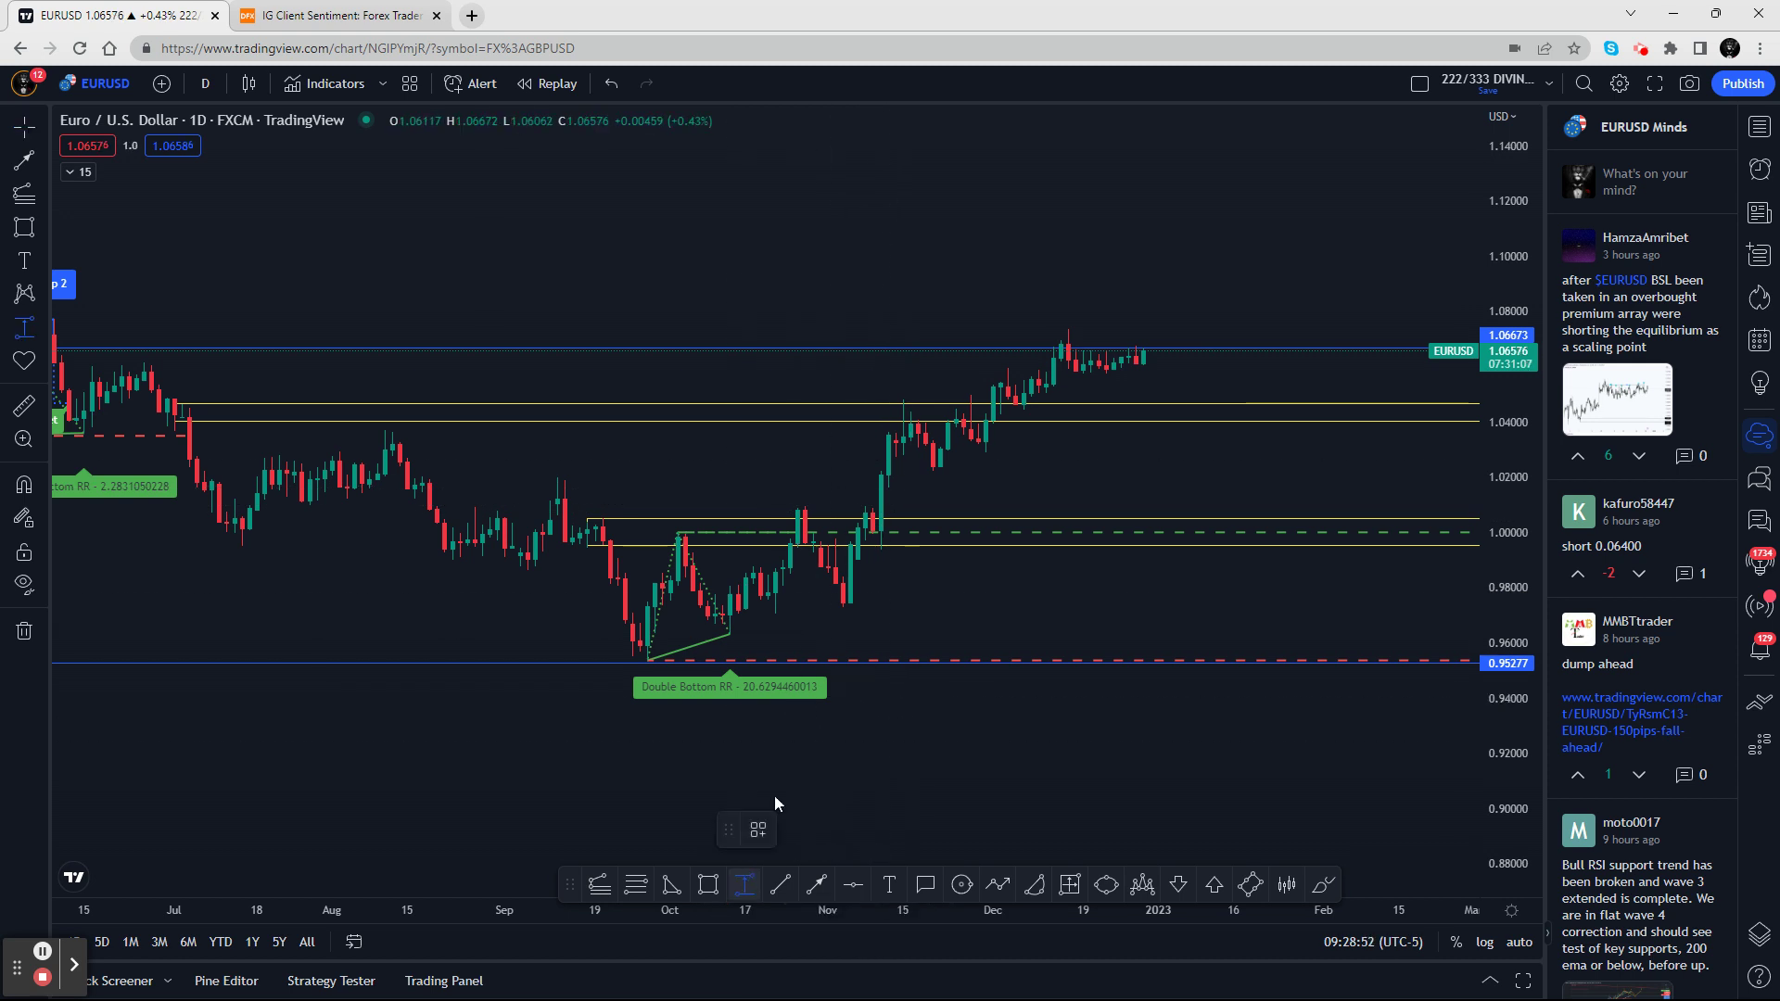
{"action": "left_click", "coordinate": [737, 632]}
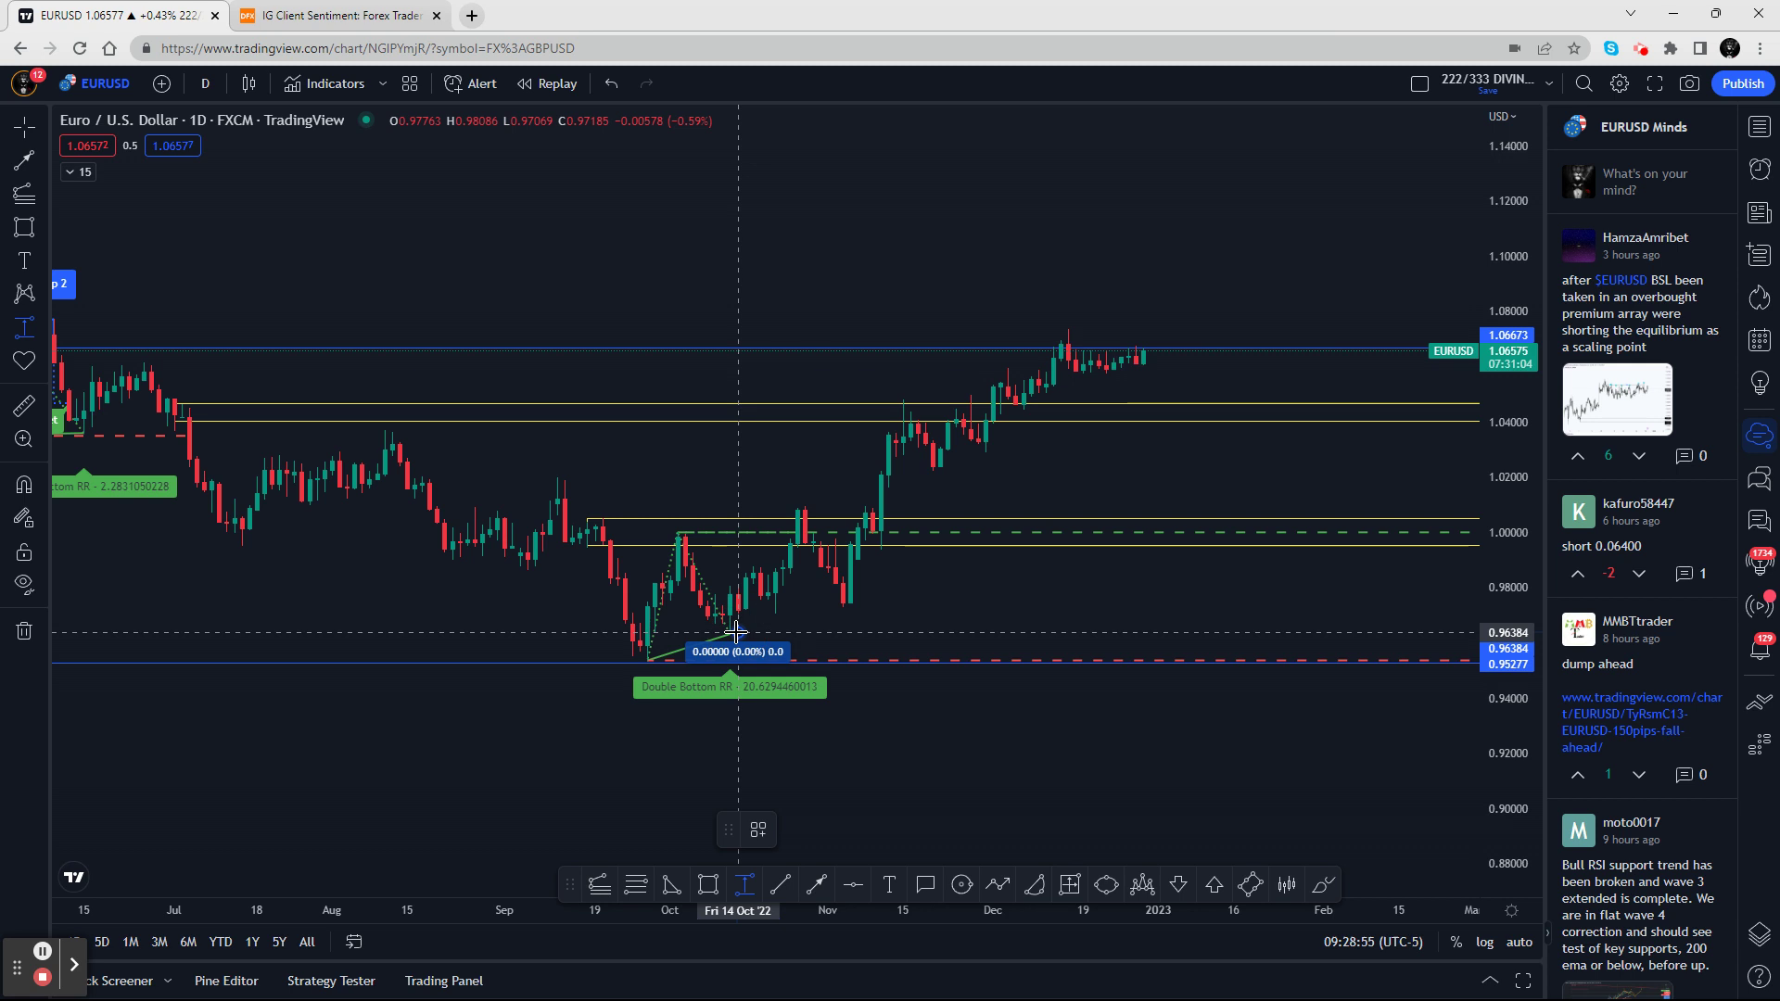
{"action": "left_click", "coordinate": [813, 531]}
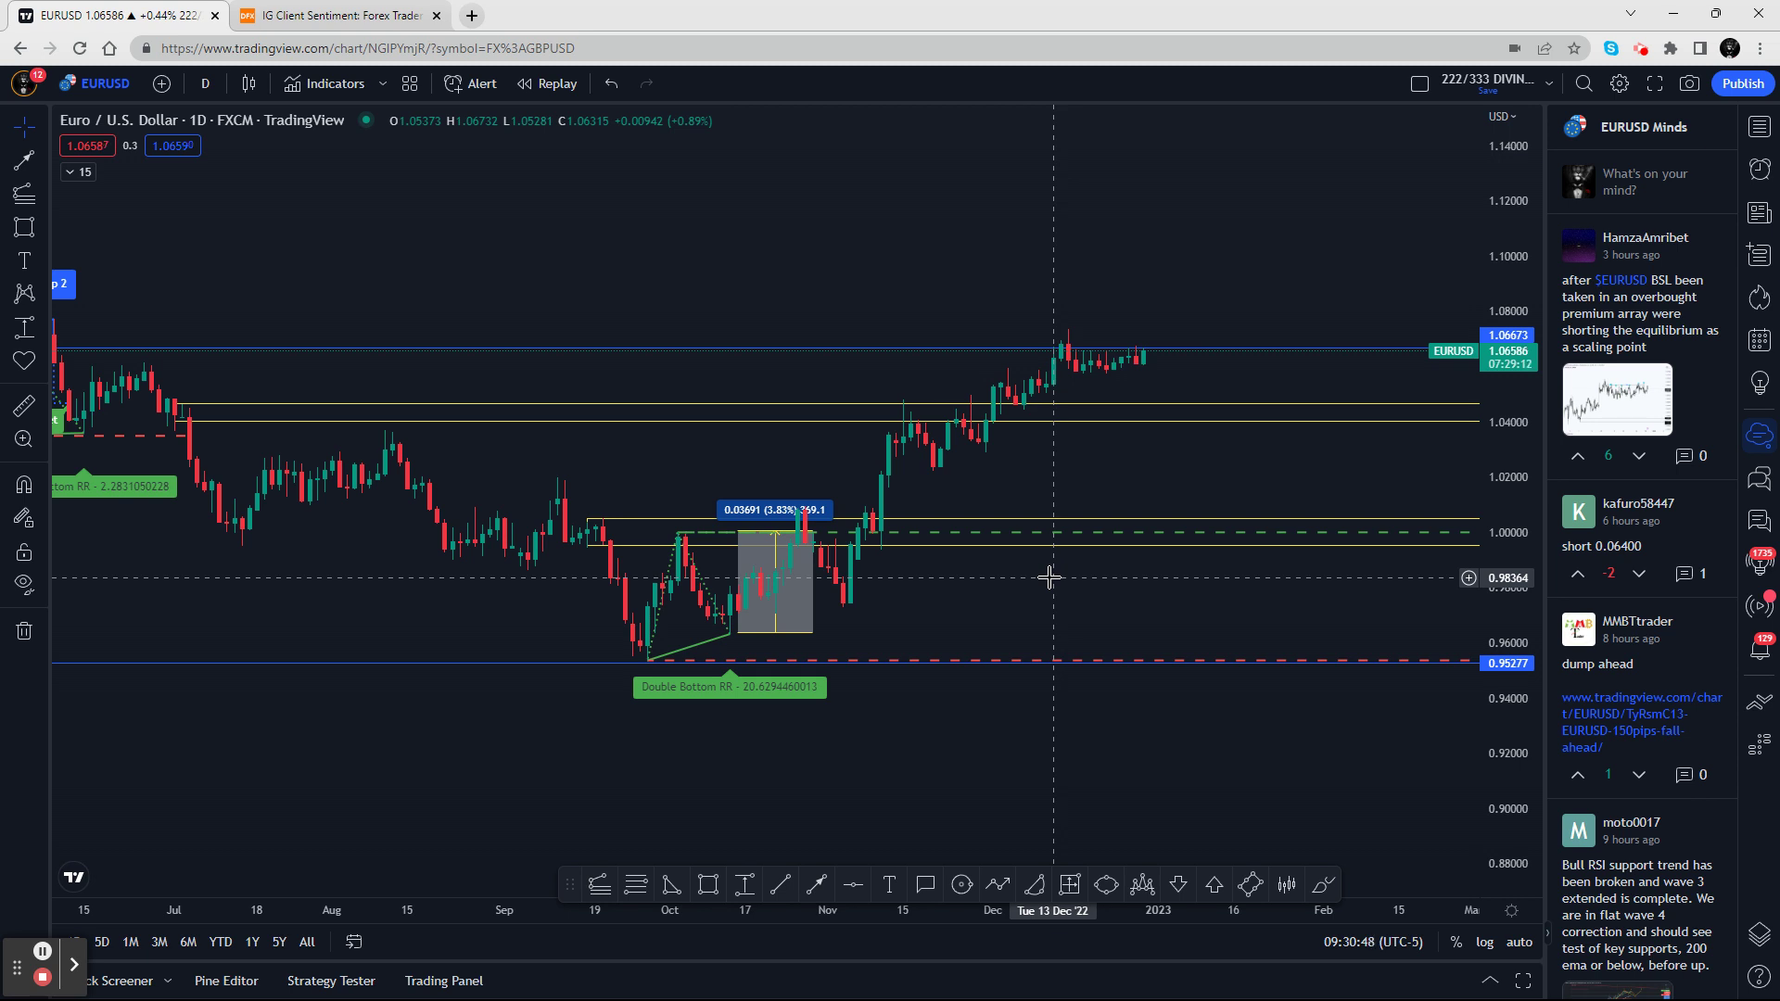
Delete the price-range measurement drawn on the double bottom
{"action": "left_click", "coordinate": [809, 634]}
{"action": "left_click", "coordinate": [1002, 830]}
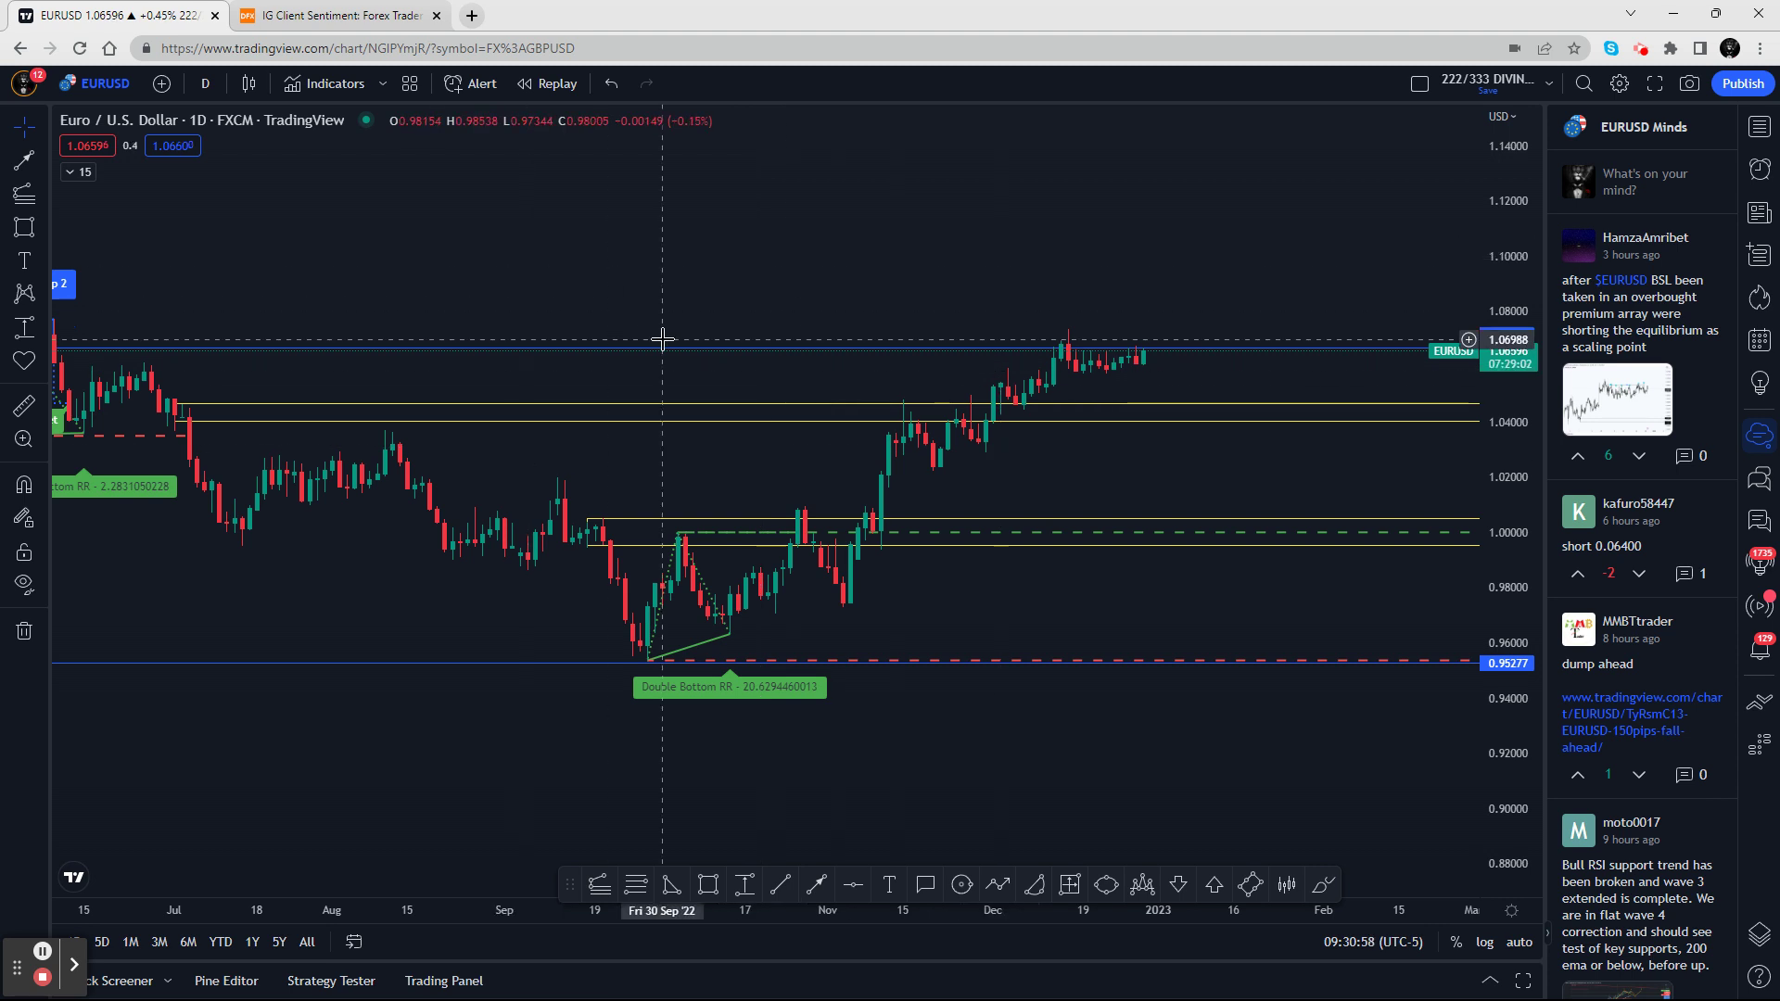
Check the EUR/USD row on the DailyFX client sentiment page, expand its details, and return to the TradingView chart
{"action": "left_click", "coordinate": [326, 15]}
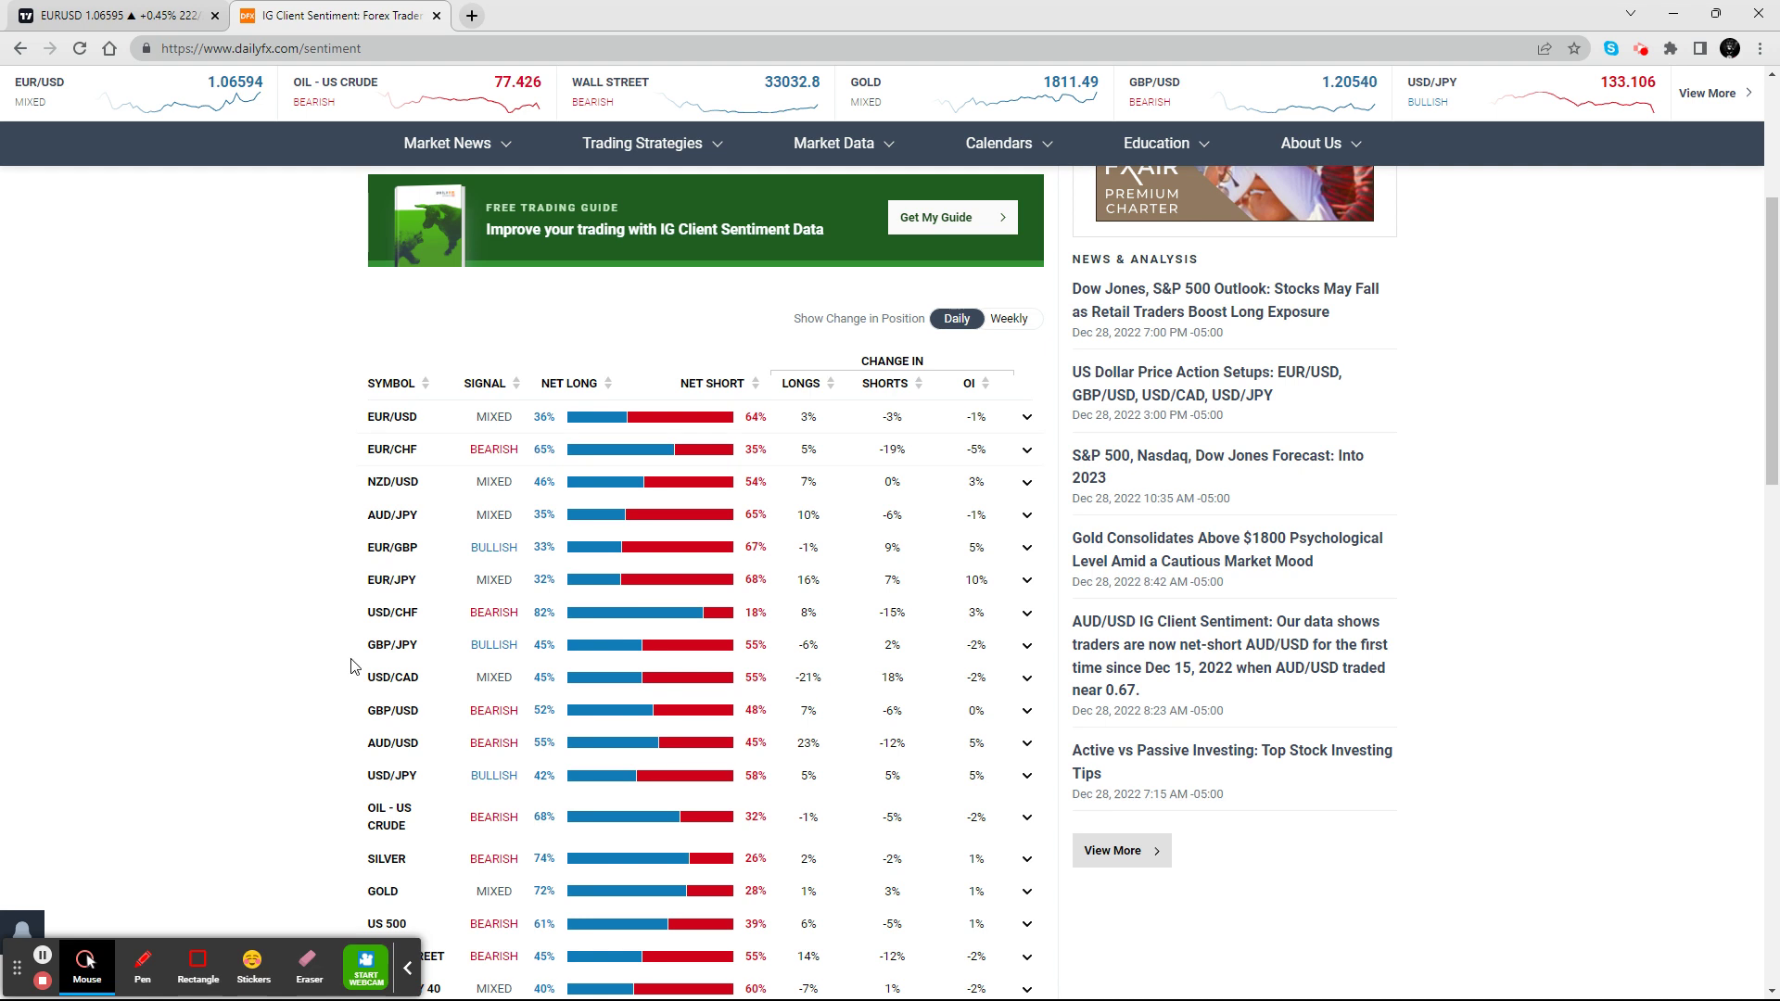
{"action": "left_click", "coordinate": [407, 968]}
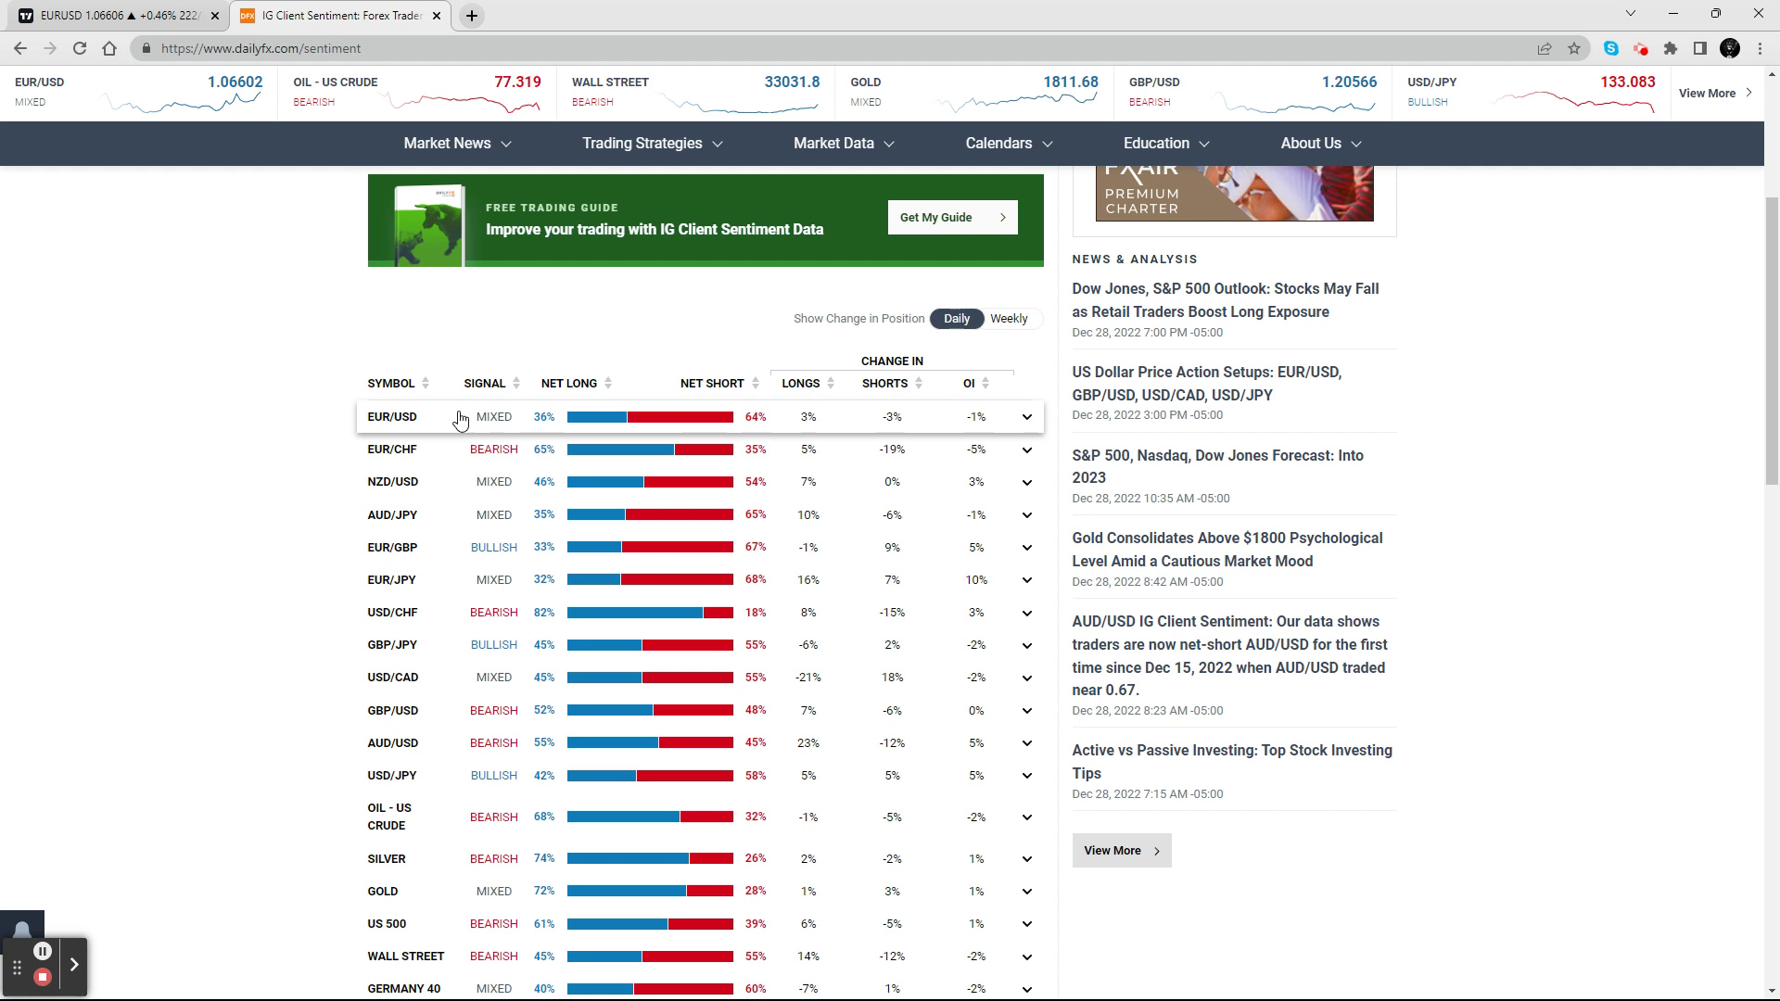
{"action": "left_click", "coordinate": [119, 14]}
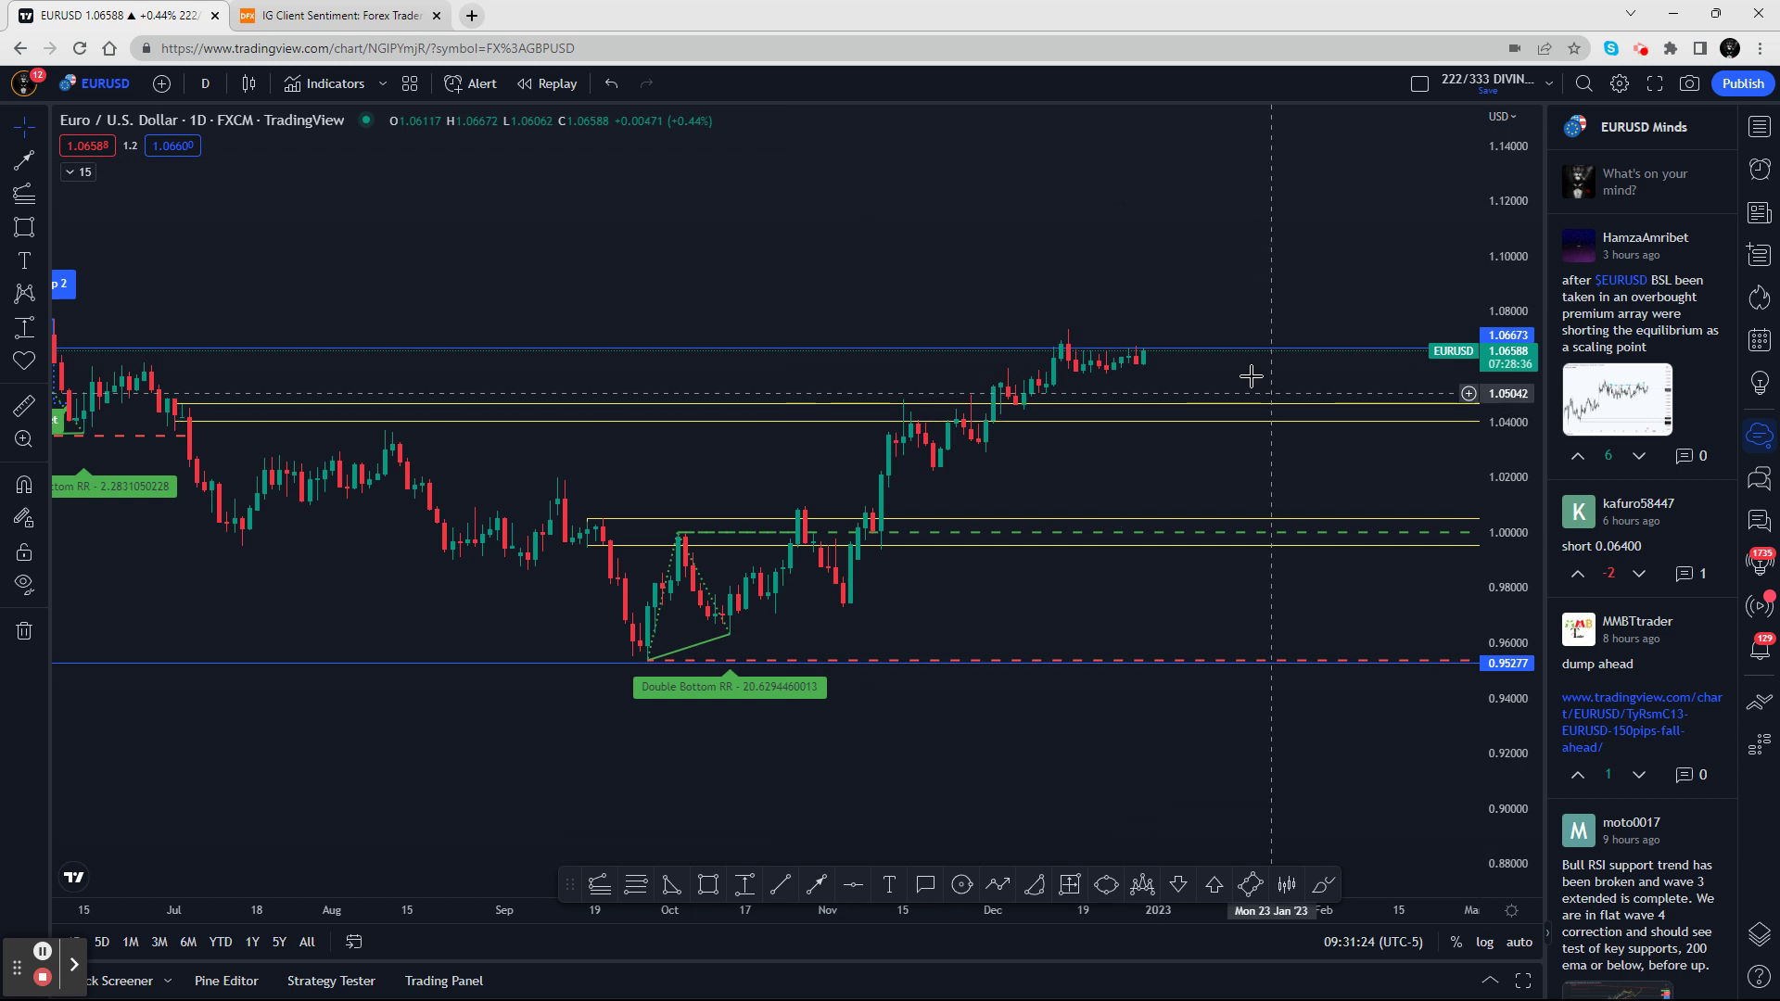
{"action": "left_click", "coordinate": [394, 16]}
{"action": "left_click", "coordinate": [758, 422]}
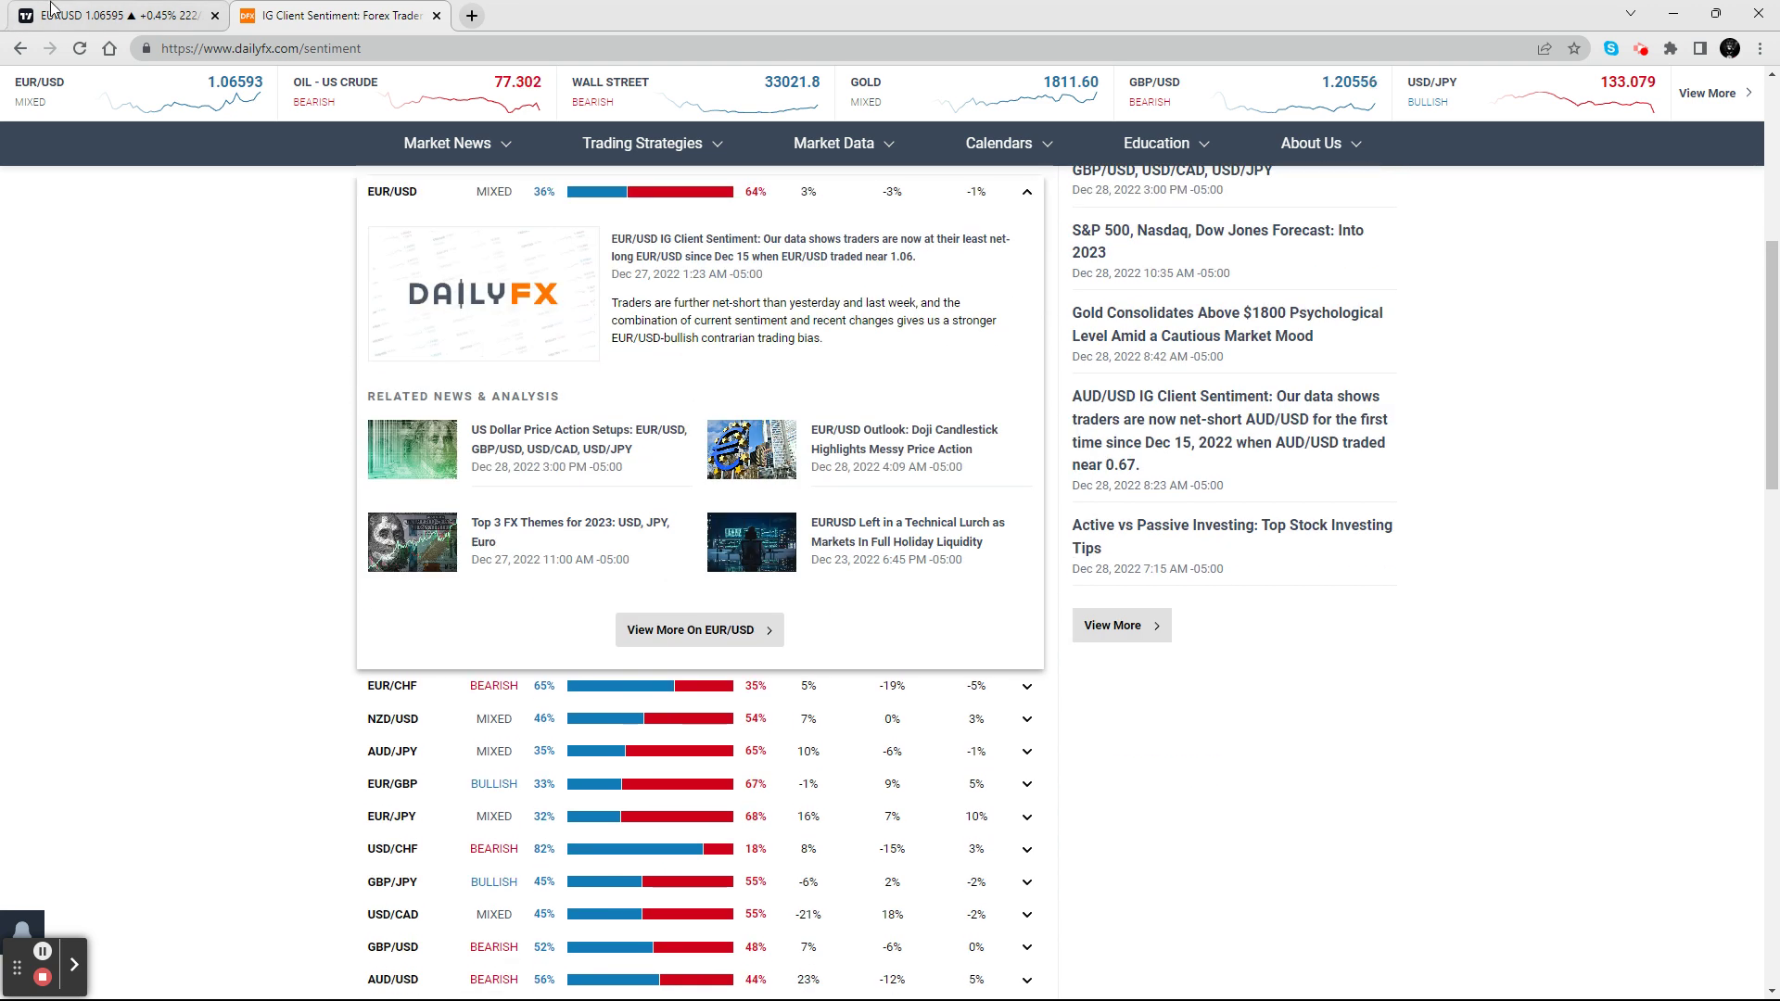
{"action": "left_click", "coordinate": [53, 11]}
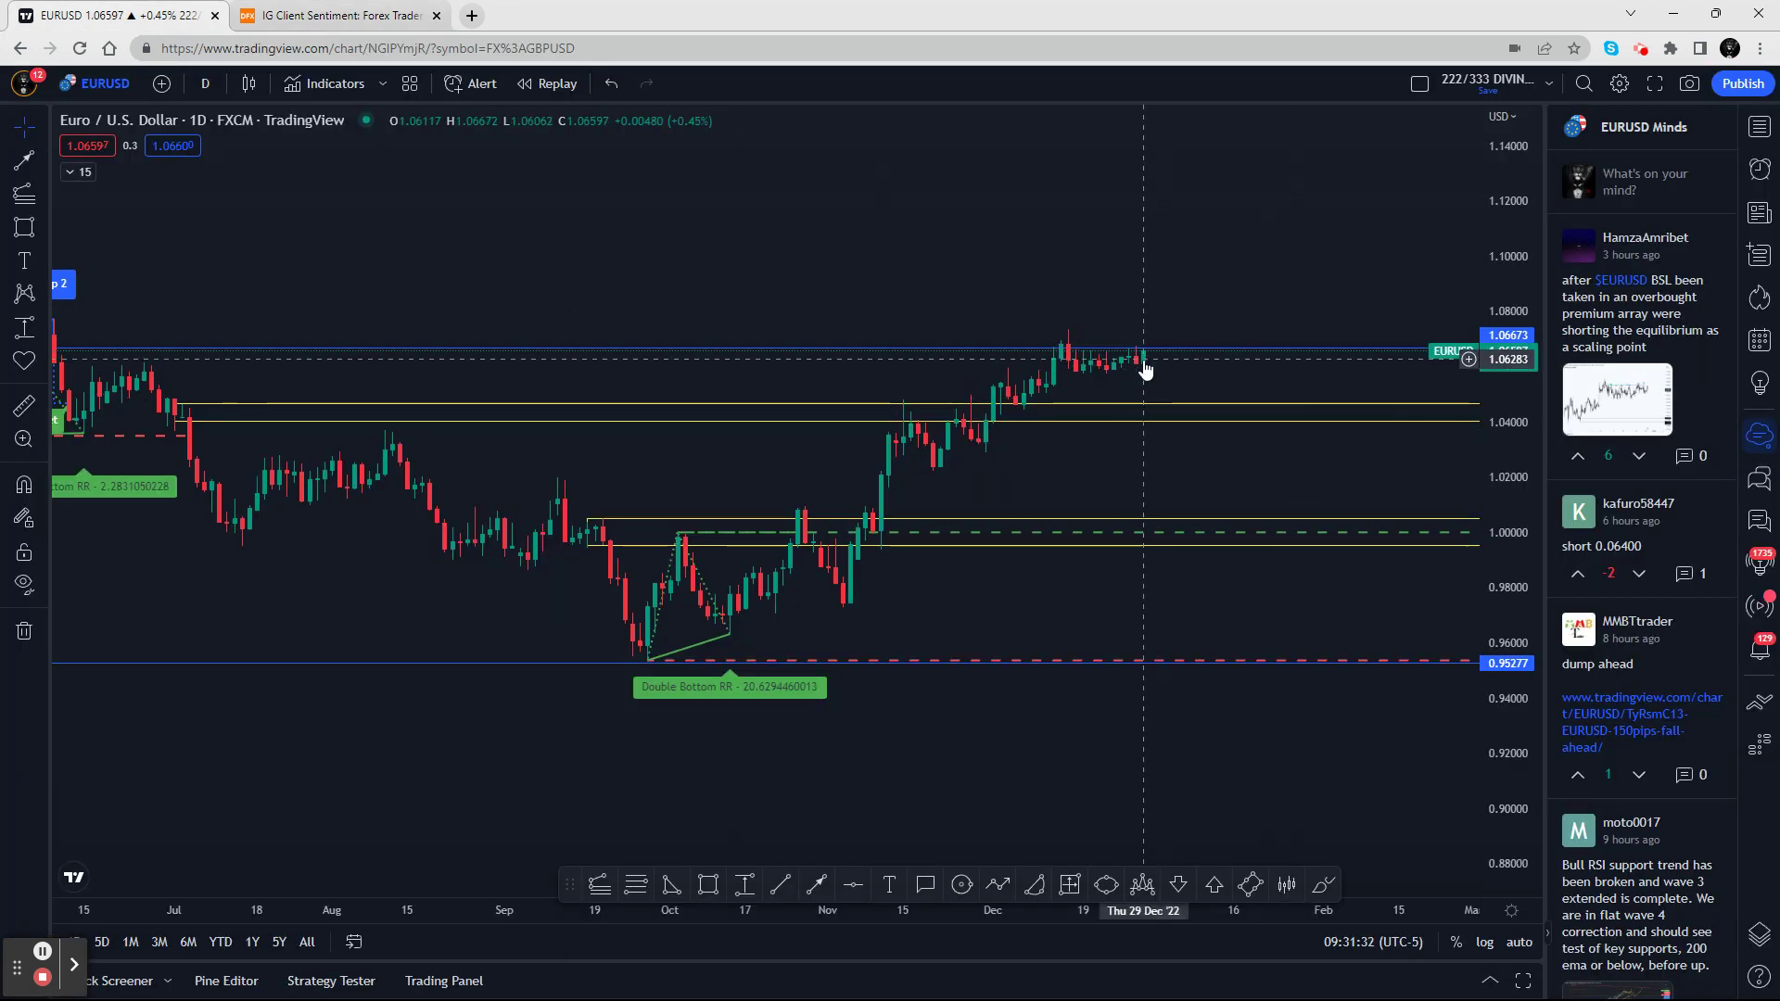
Measure the price range beside the latest daily candle from about 1.0605 up to about 1.0672, and delete the measurement
{"action": "scroll", "coordinate": [842, 786], "scroll_direction": "up", "scroll_amount": 3}
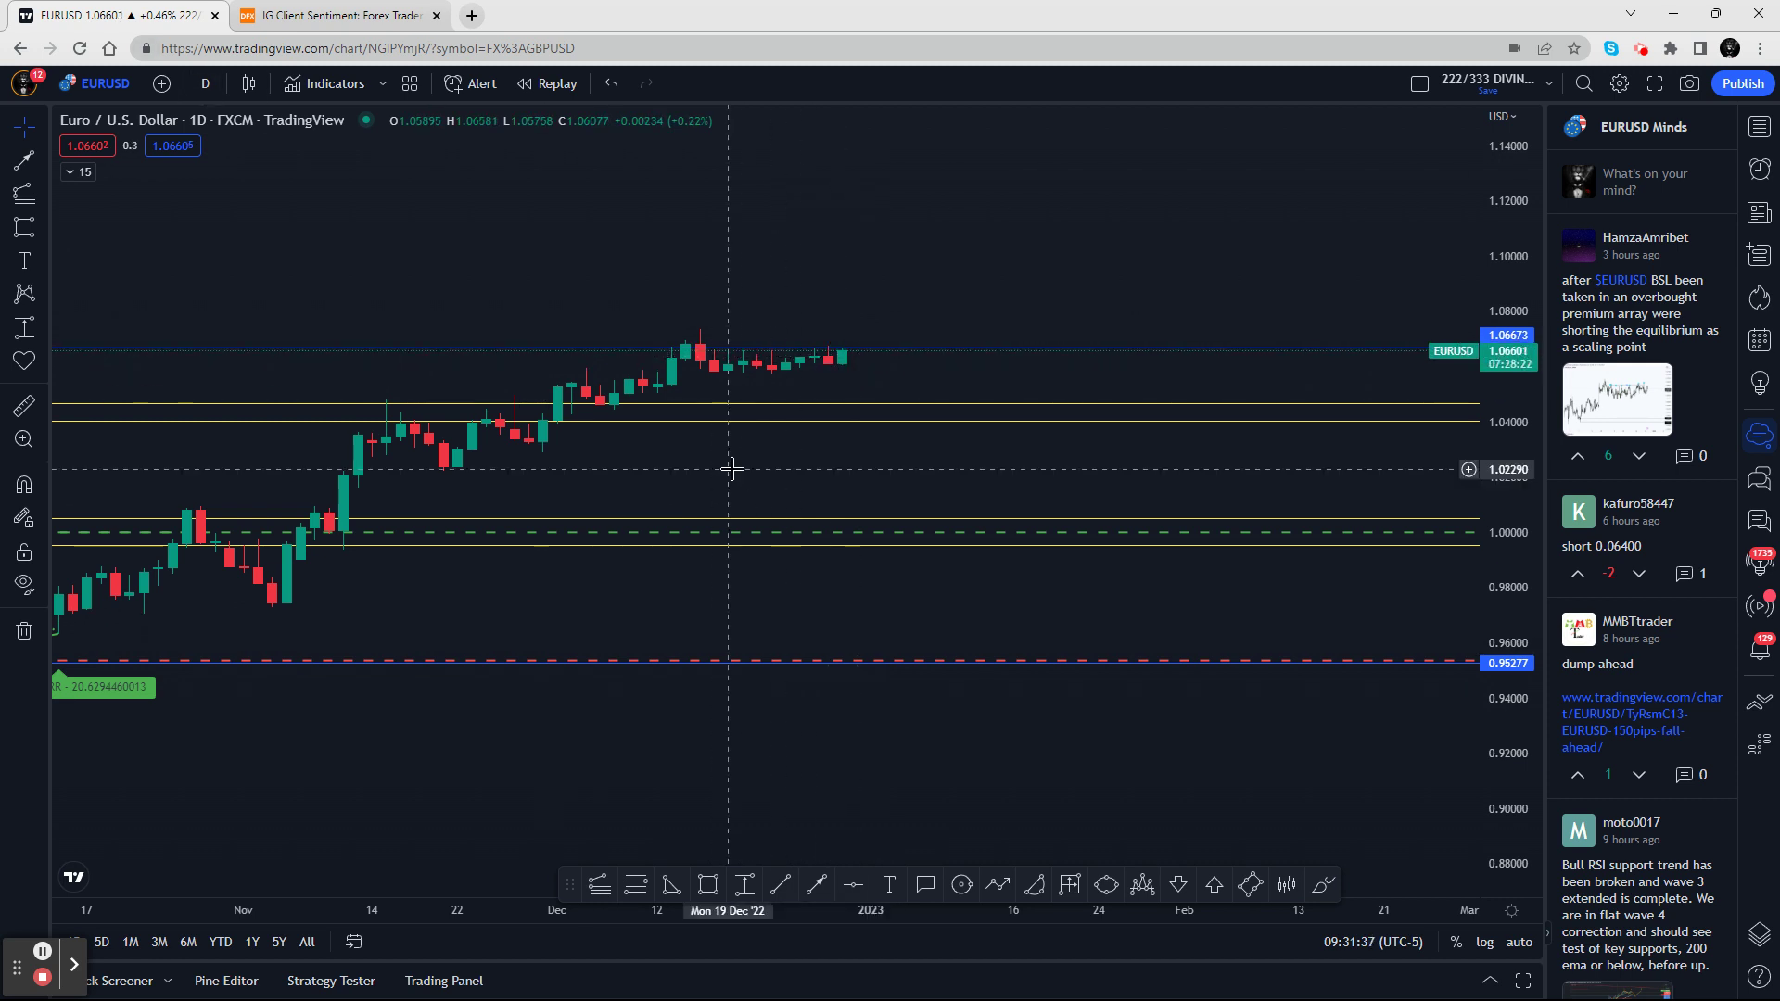
{"action": "left_click", "coordinate": [744, 885]}
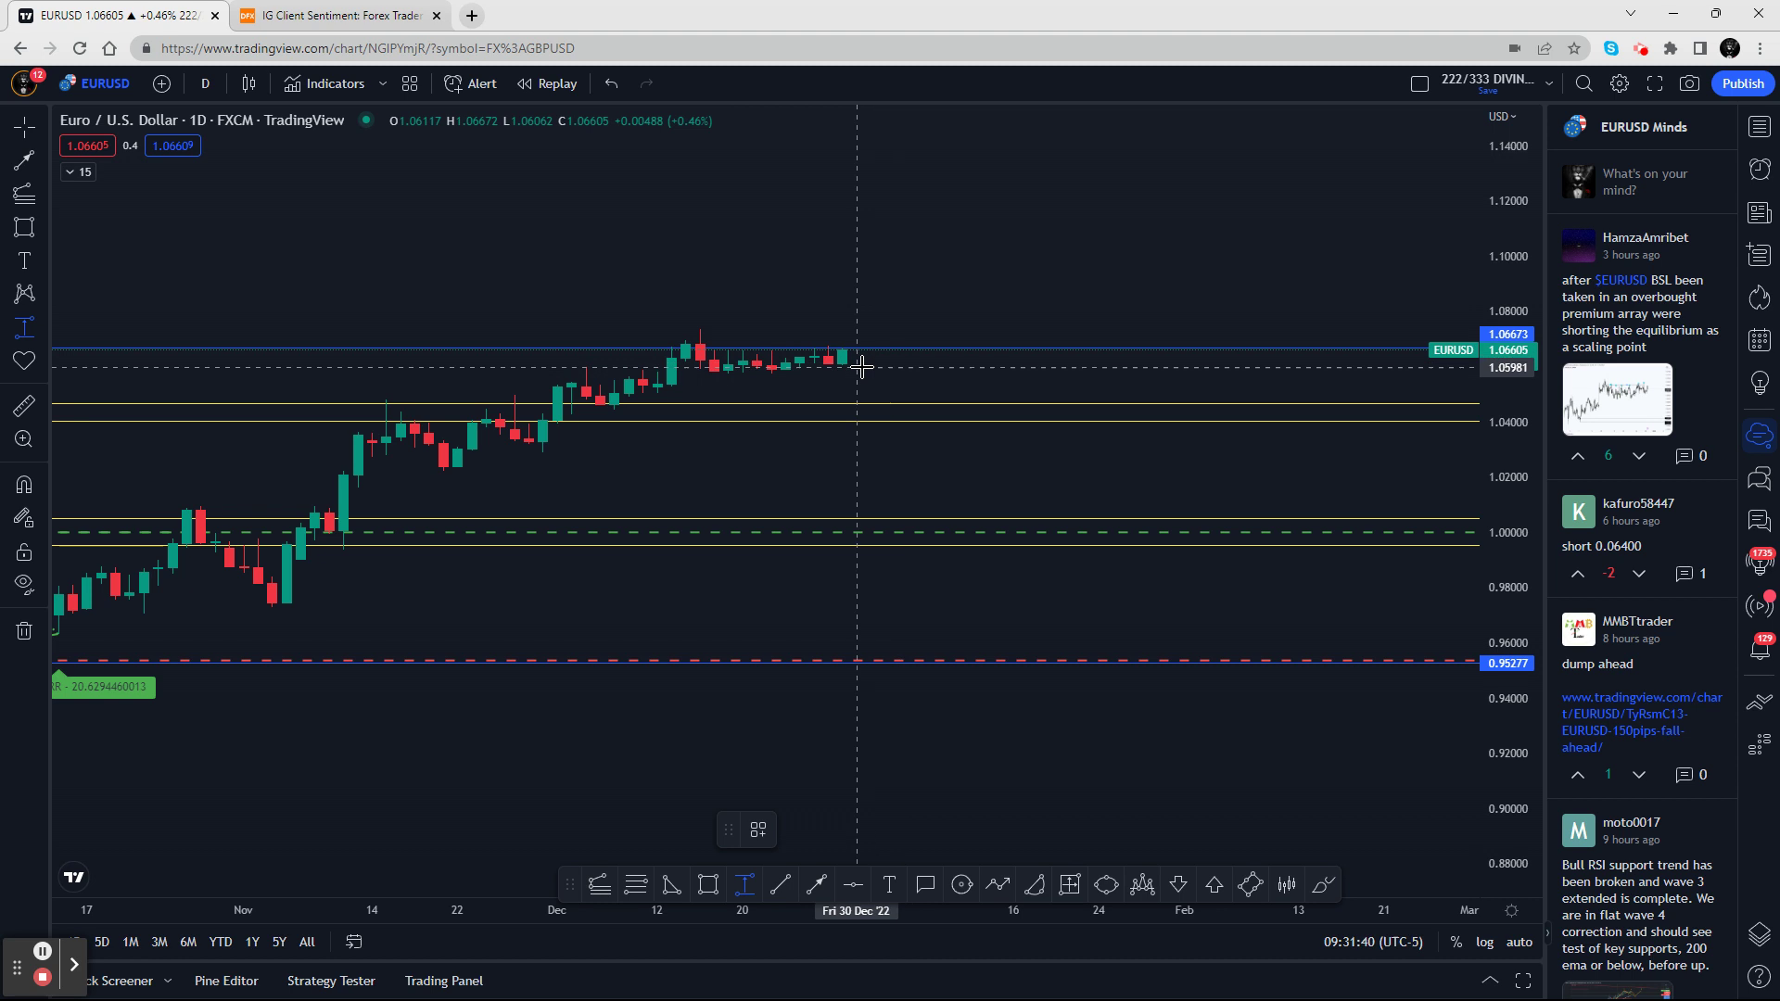
{"action": "left_click", "coordinate": [861, 364]}
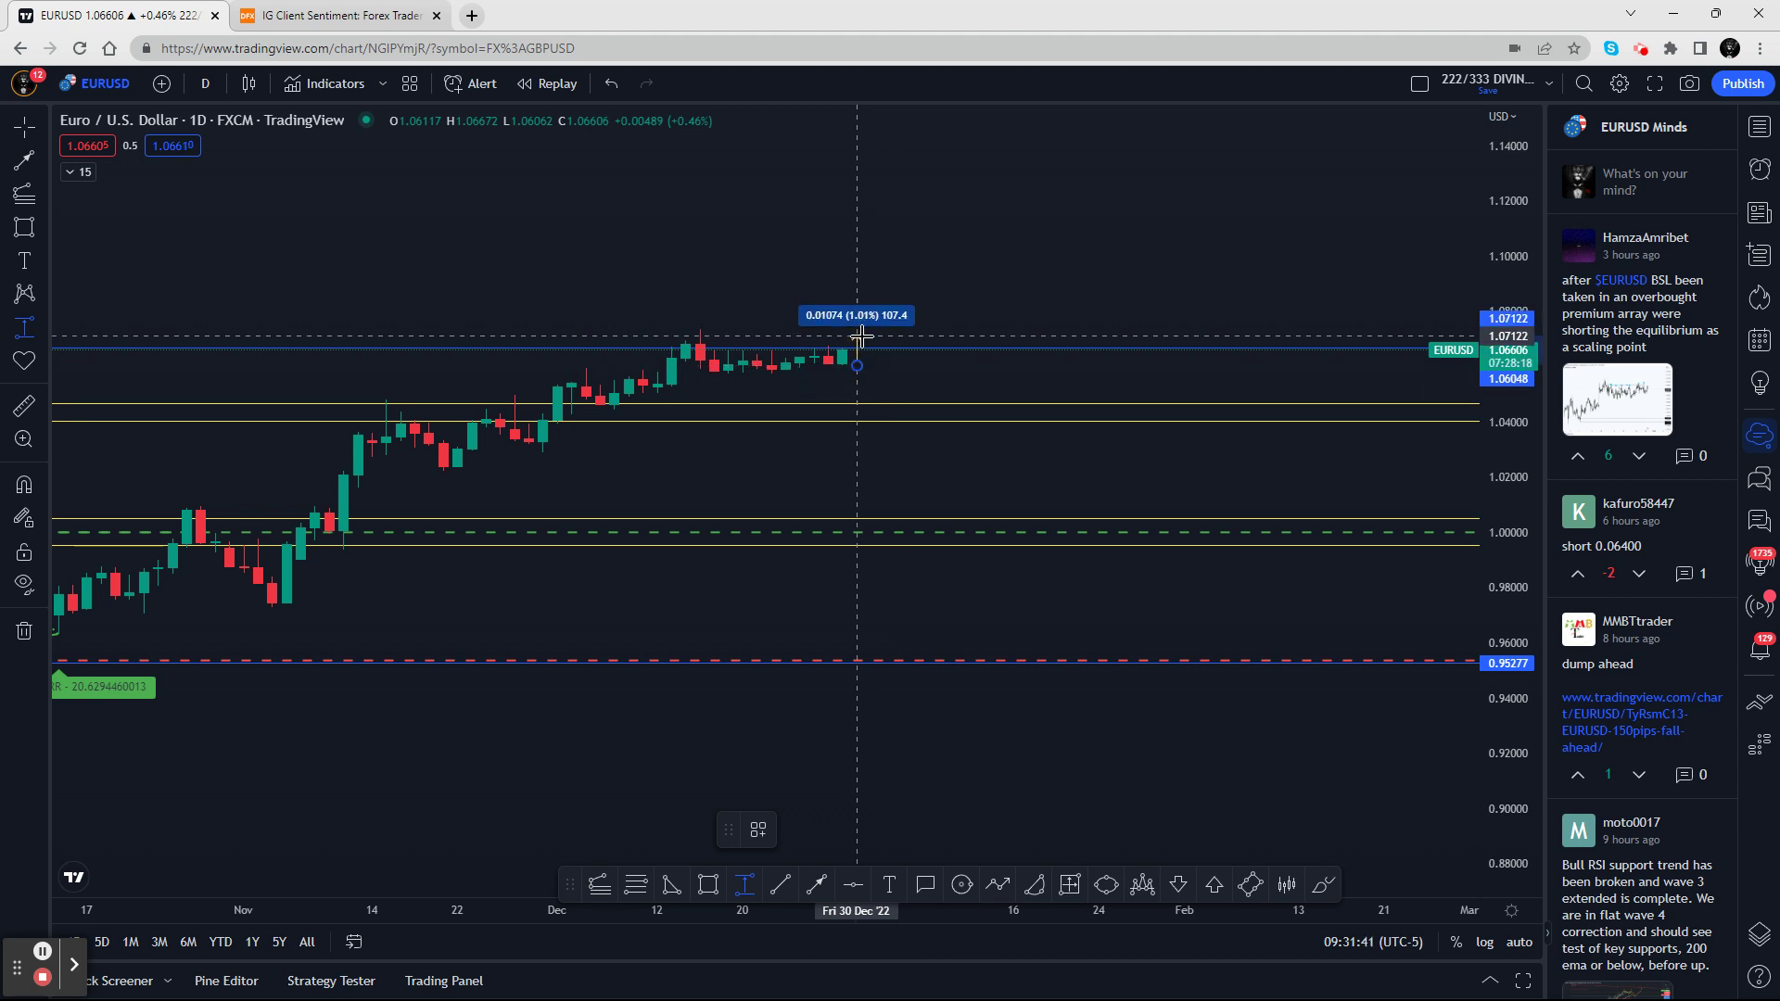
{"action": "left_click", "coordinate": [869, 349]}
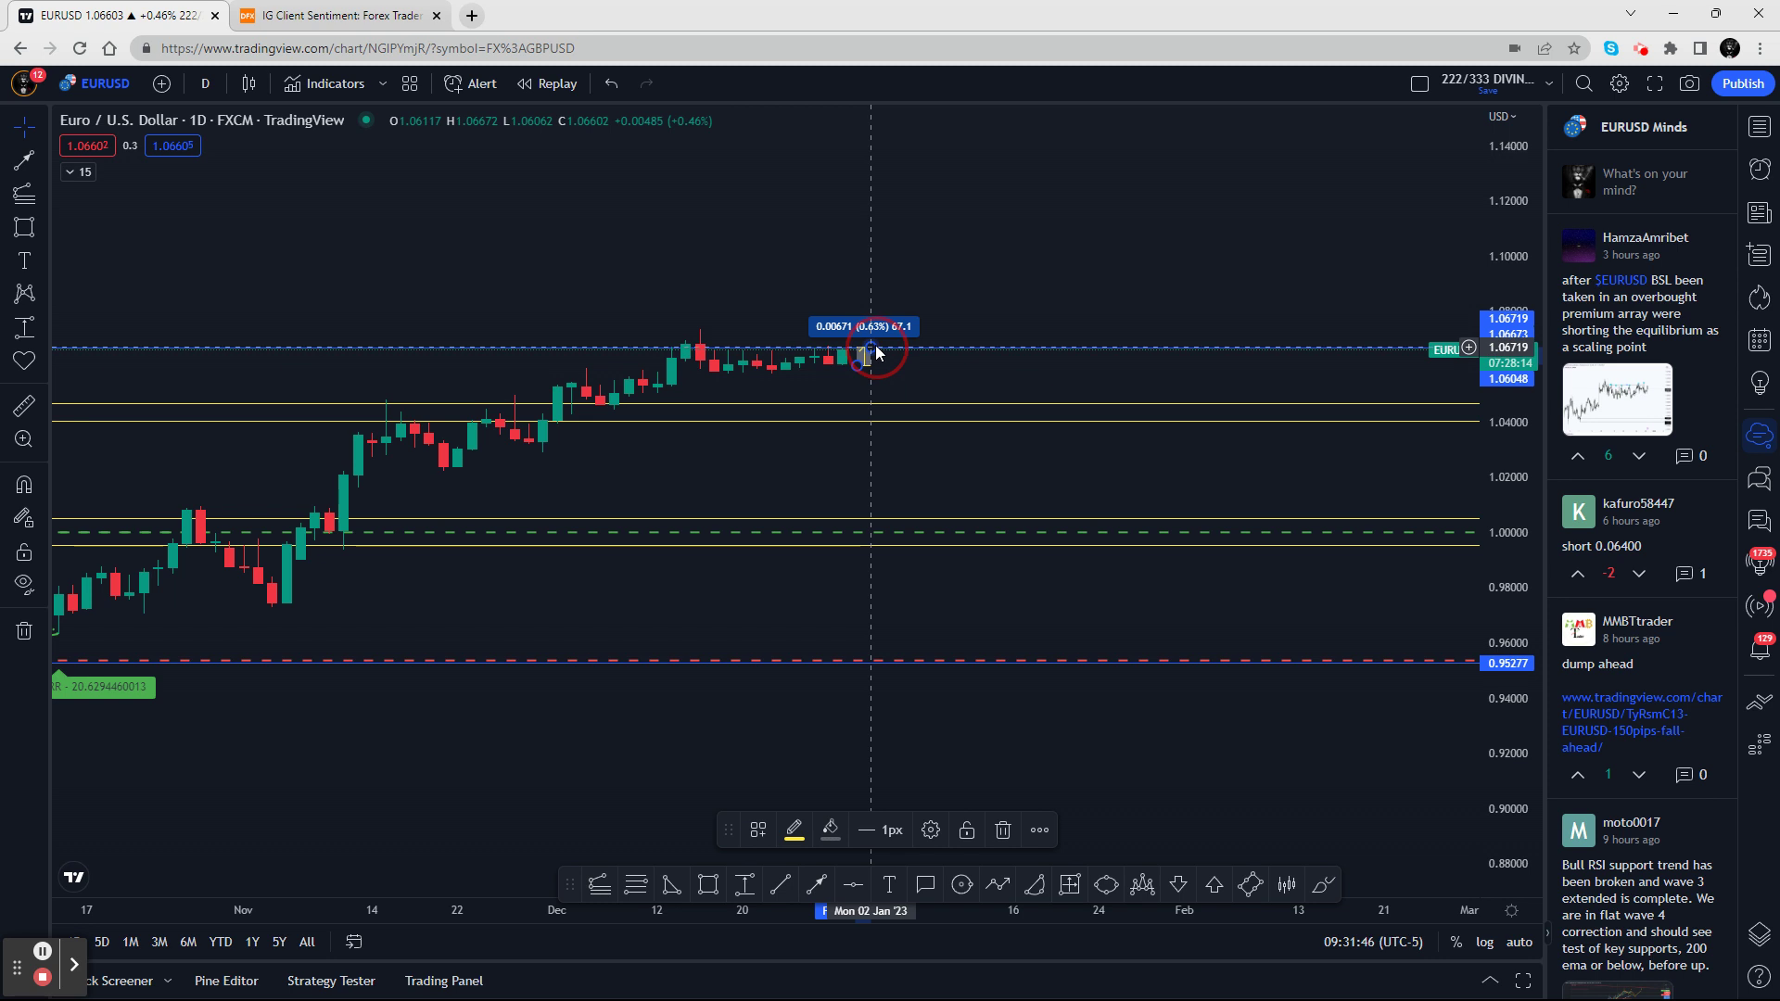
{"action": "left_click", "coordinate": [1002, 830]}
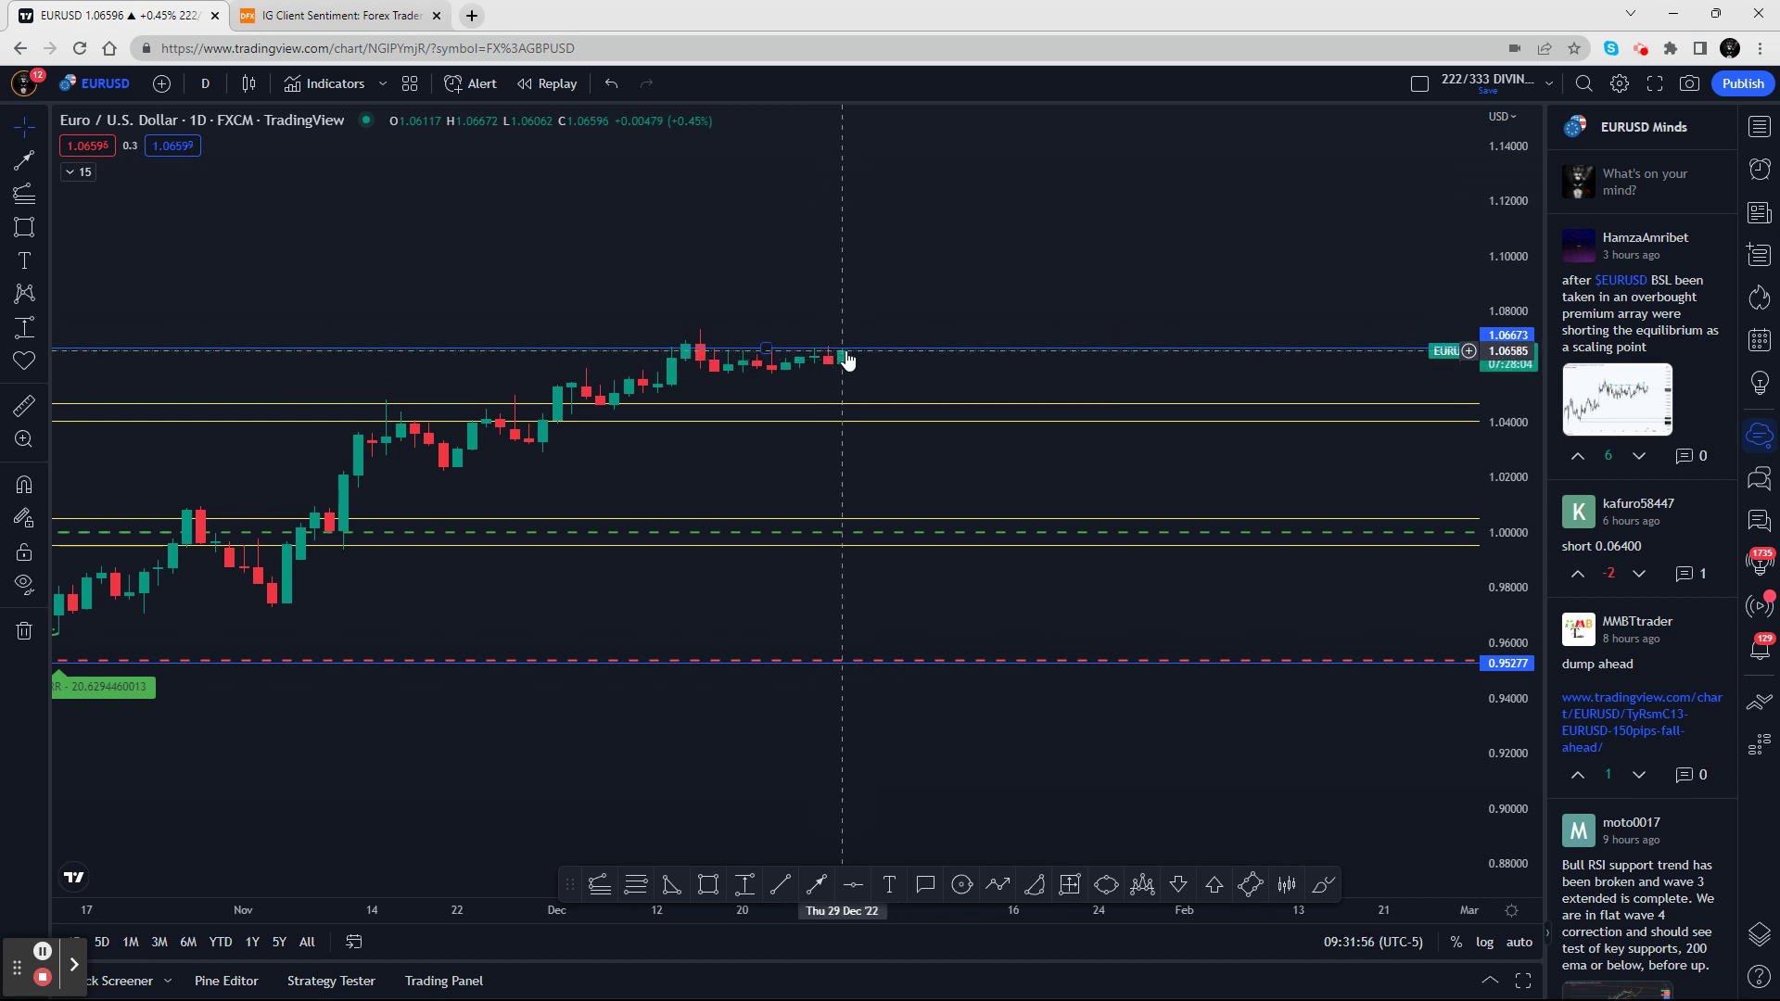
Collapse the EUR/USD details on the DailyFX sentiment page, review the pair's long and short percentages, and return to the TradingView chart
{"action": "left_click", "coordinate": [331, 13]}
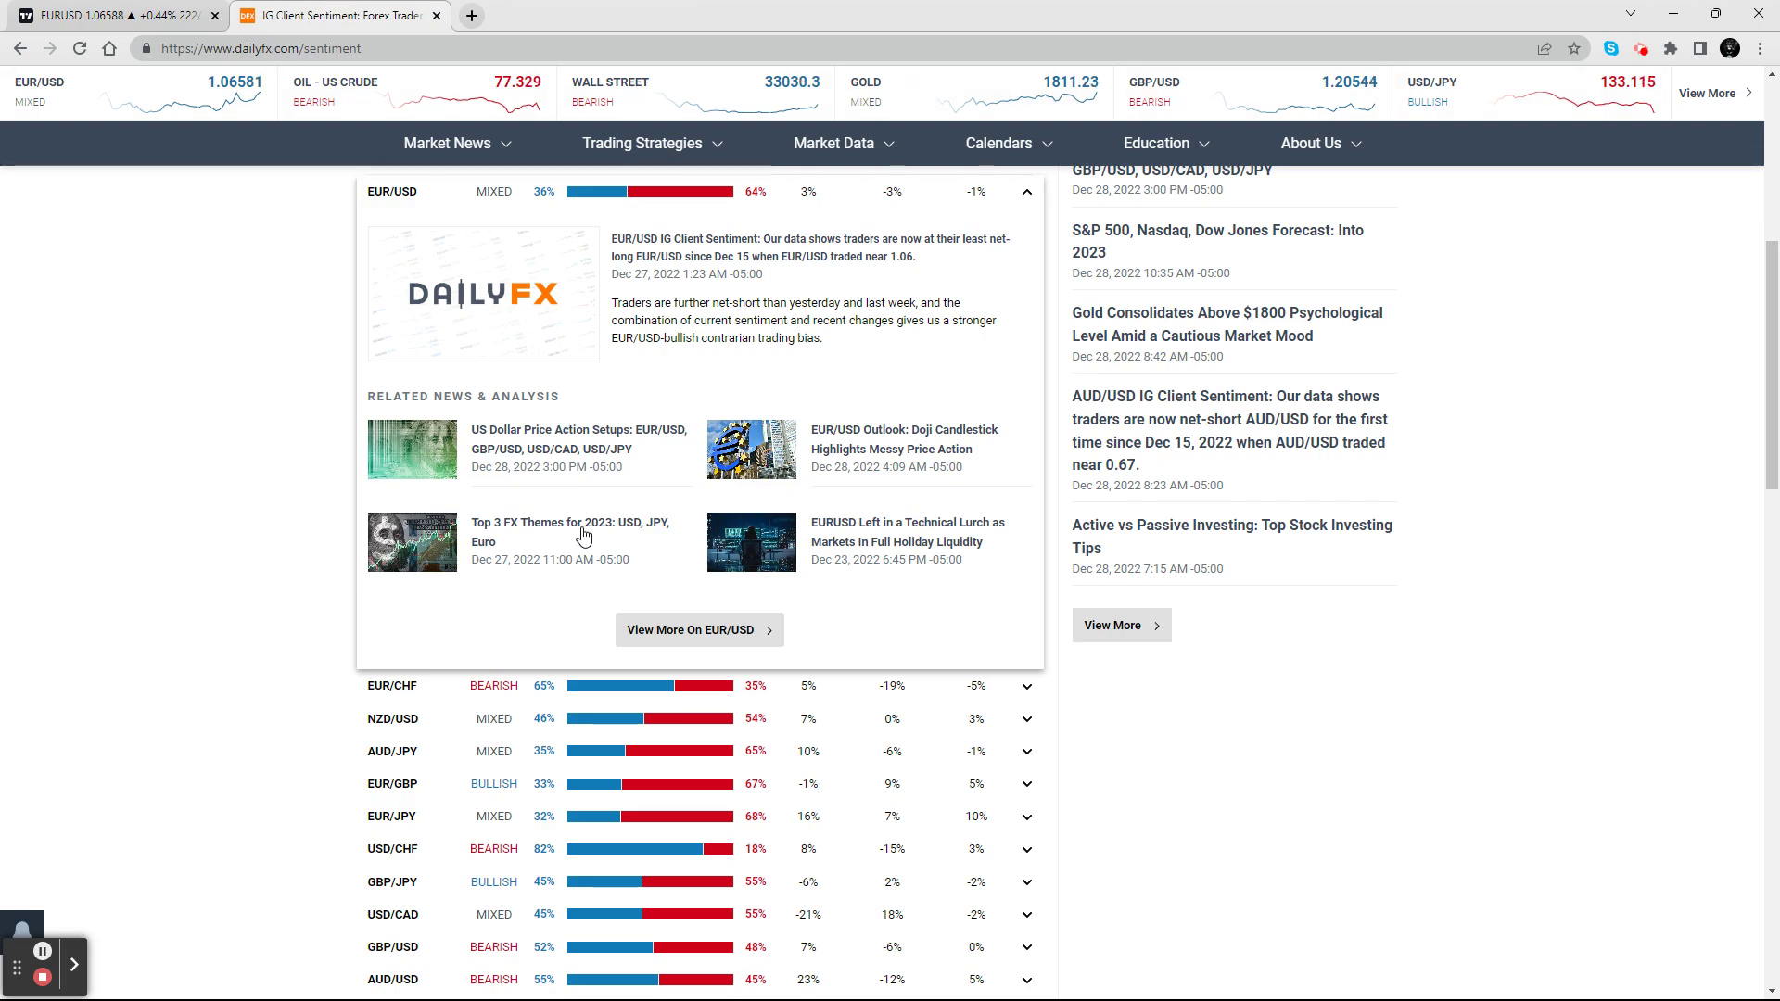
{"action": "left_click", "coordinate": [1029, 197]}
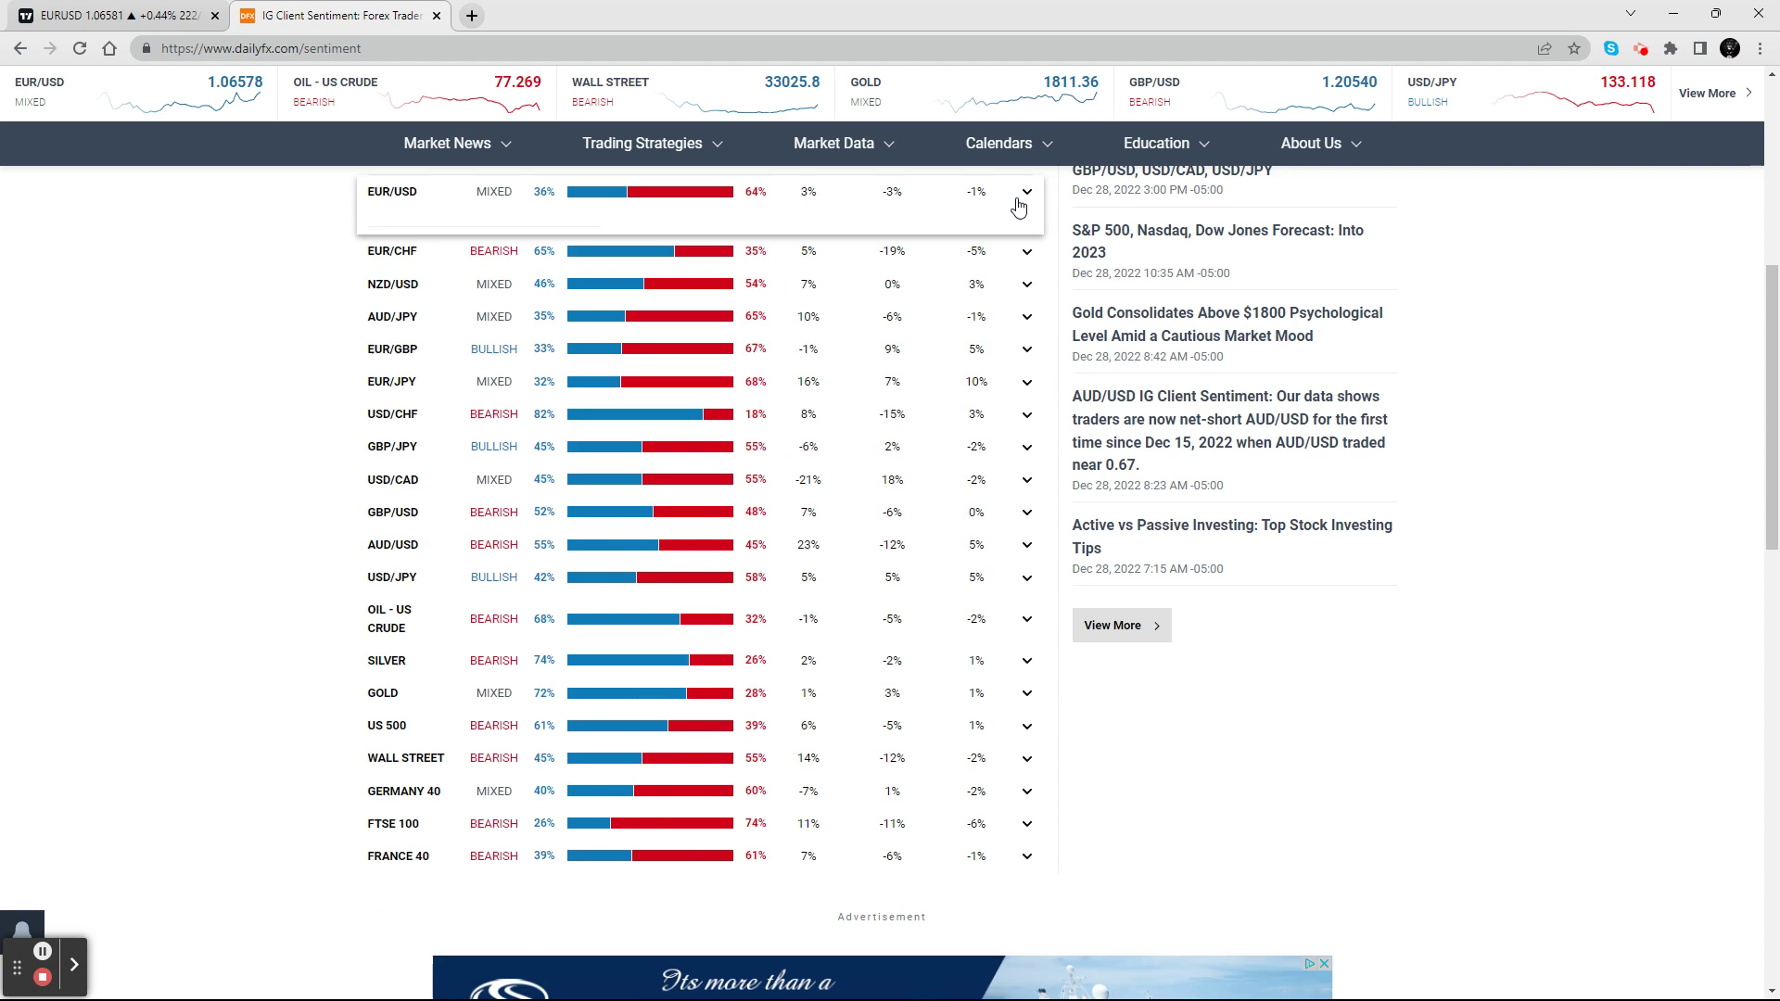
{"action": "scroll", "coordinate": [661, 542], "scroll_direction": "up", "scroll_amount": 4}
{"action": "left_click", "coordinate": [755, 575]}
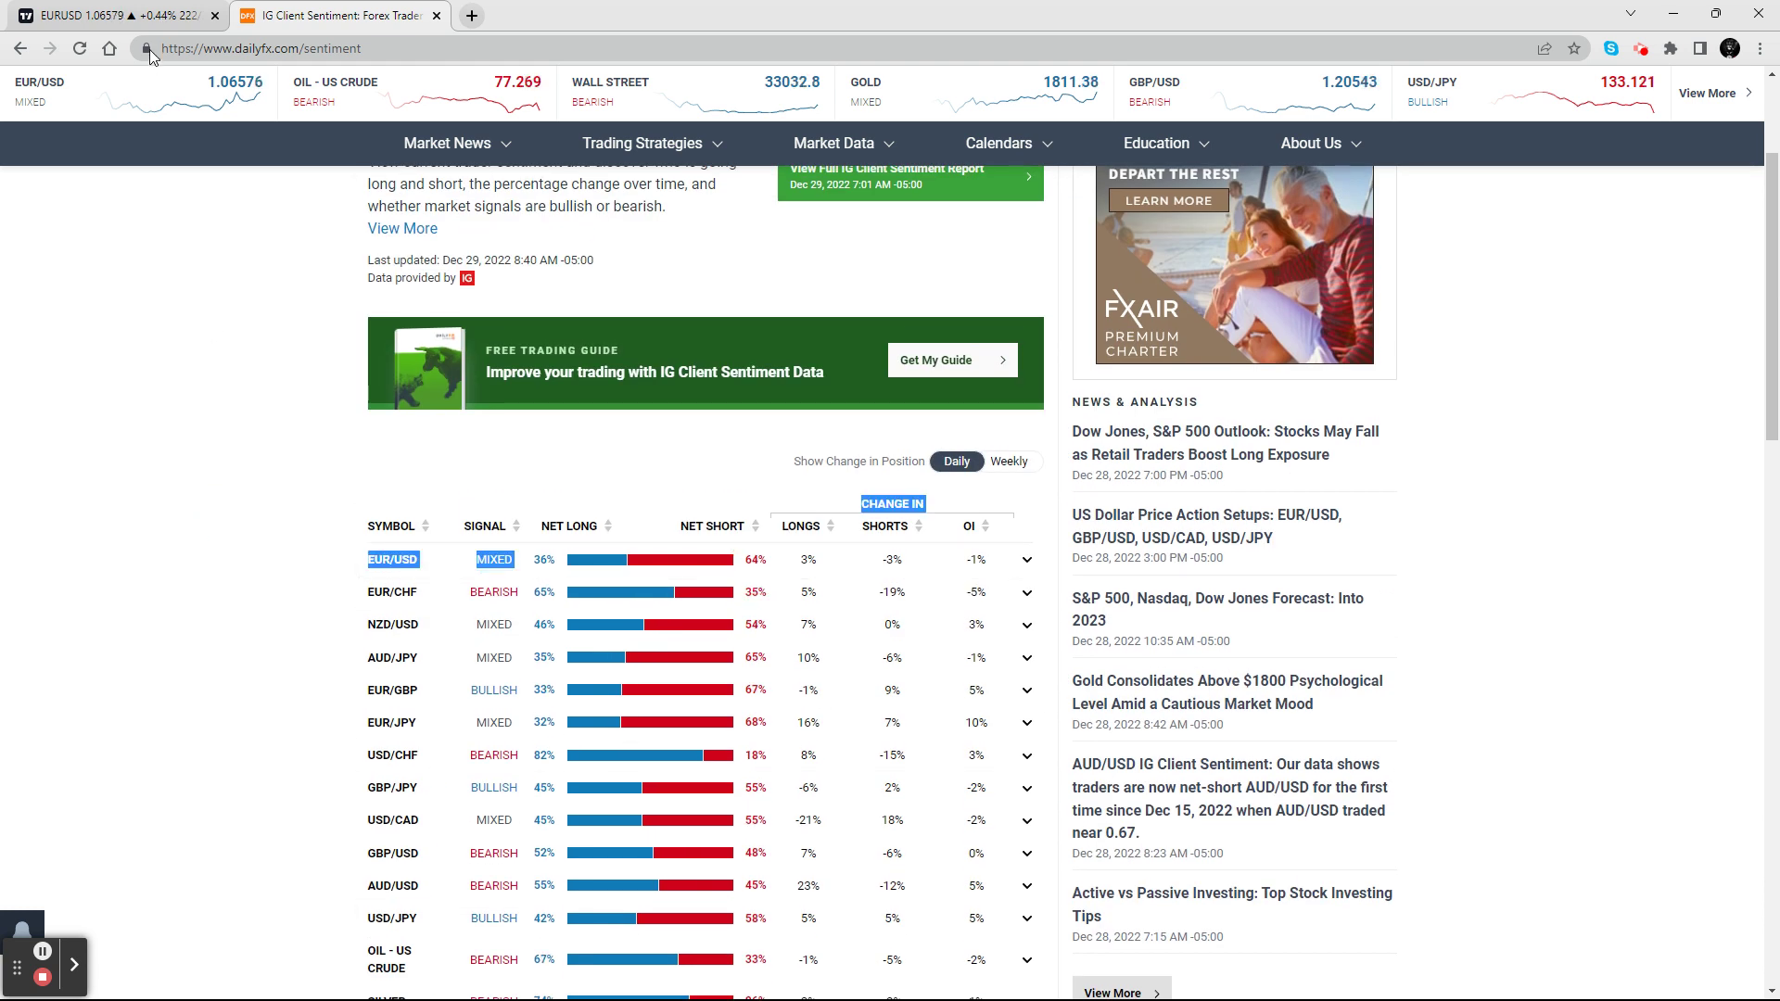
{"action": "left_click", "coordinate": [121, 15]}
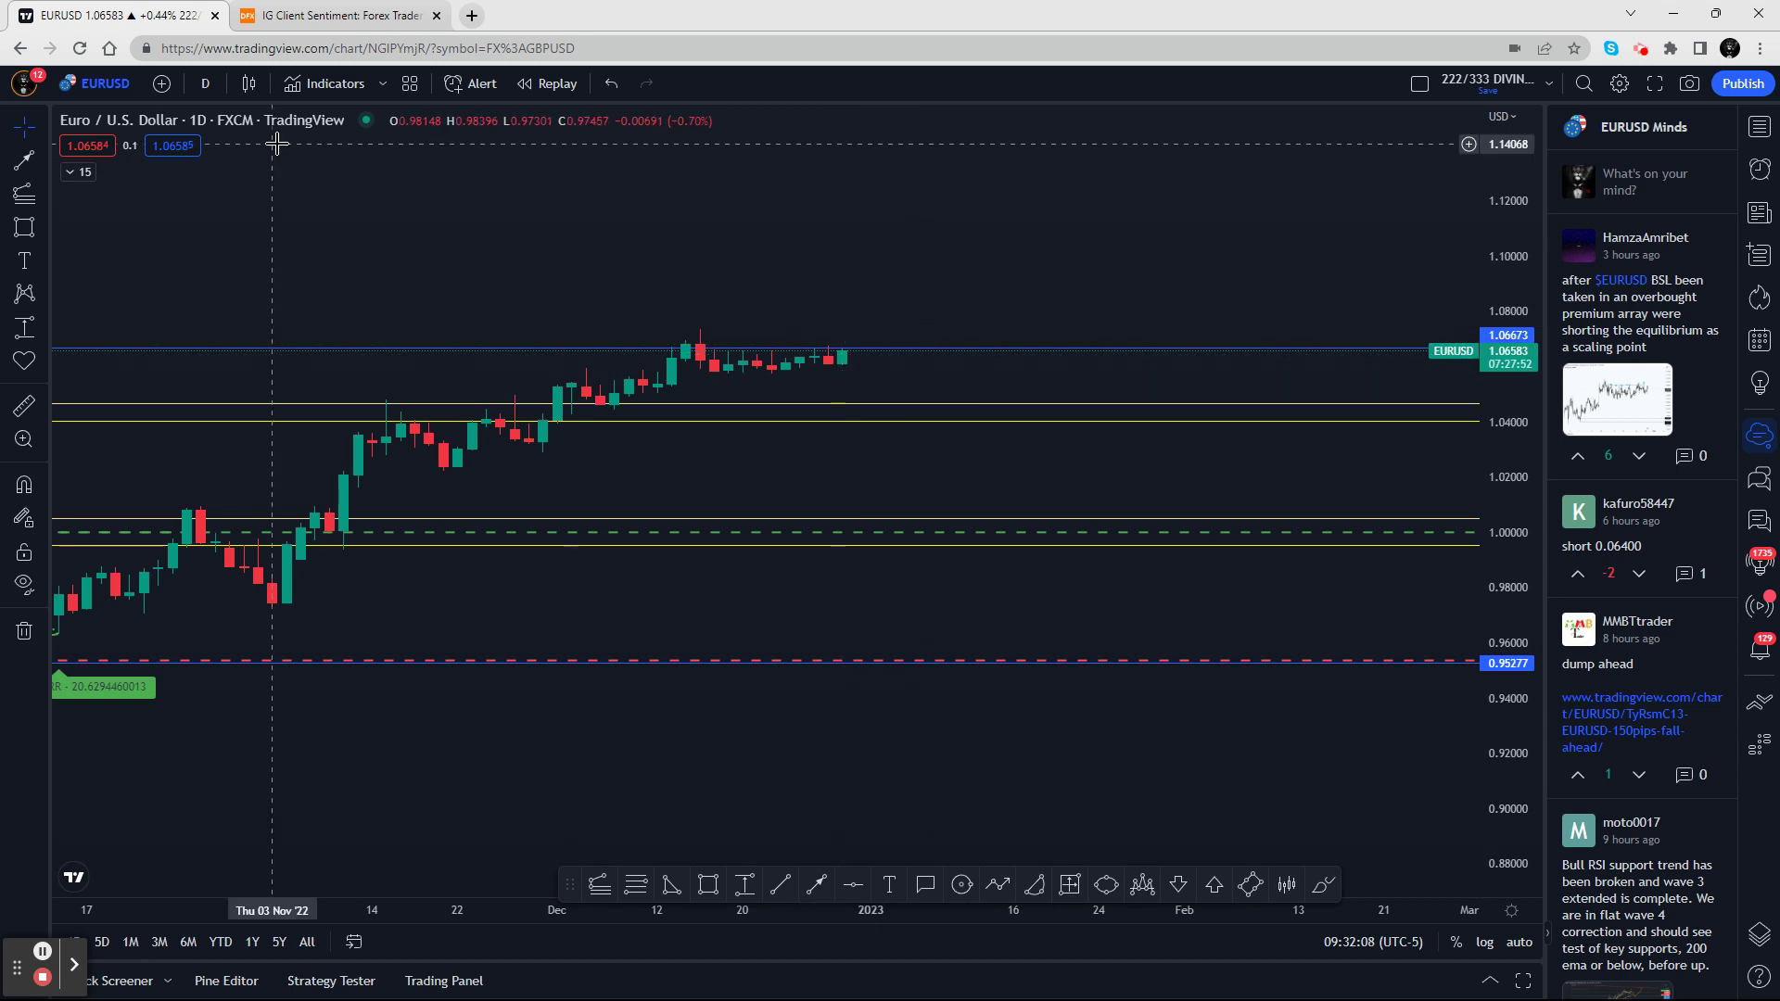
Switch the EURUSD chart to the 15-minute interval and stretch its price scale so the double top and double bottom patterns are readable
{"action": "left_click", "coordinate": [205, 83]}
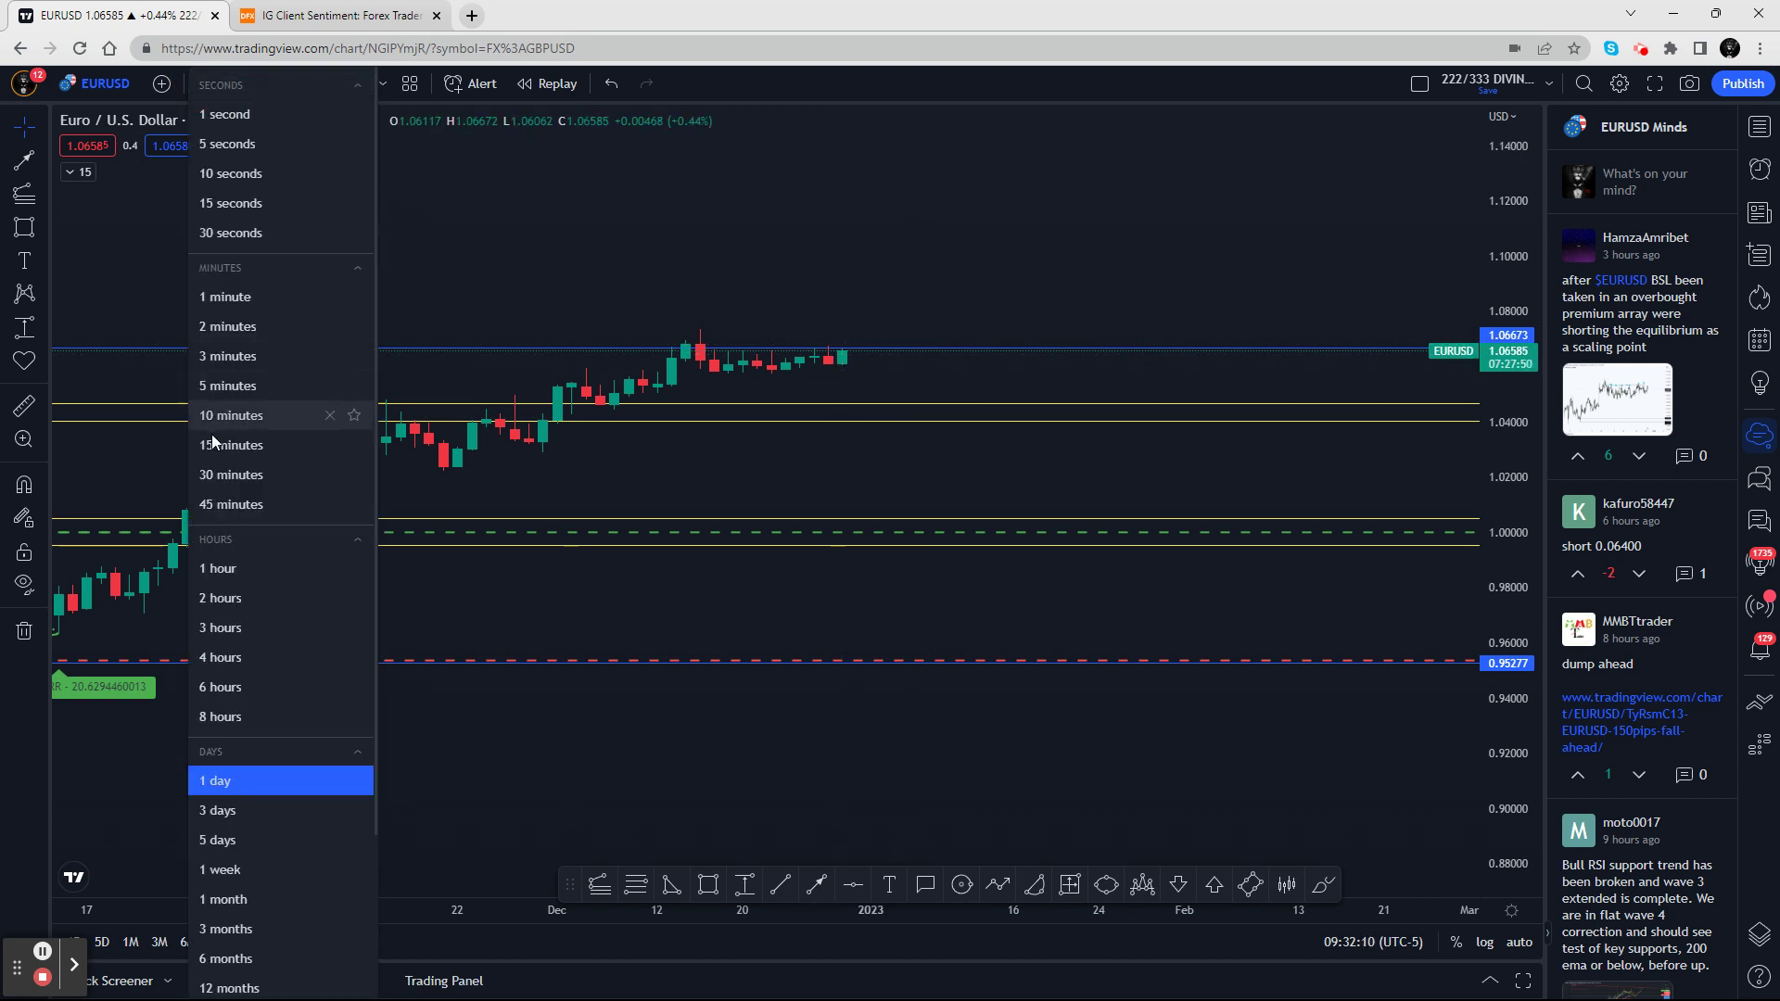
{"action": "left_click", "coordinate": [228, 447]}
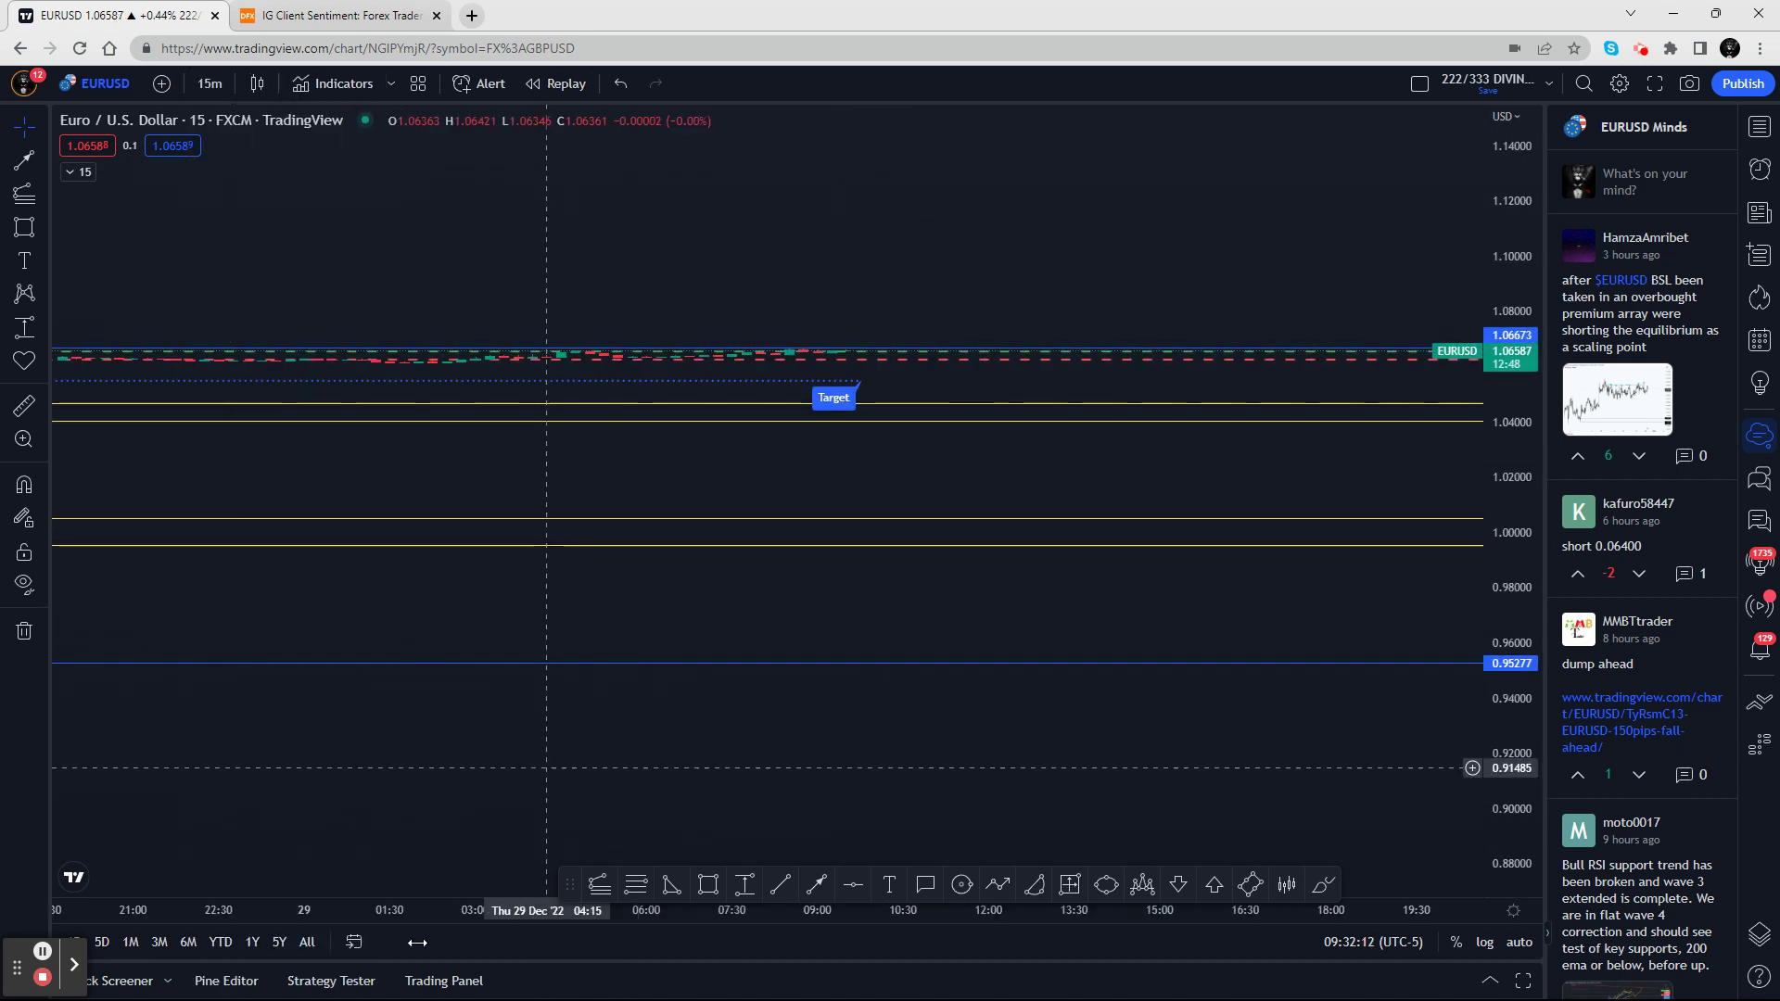
{"action": "left_click", "coordinate": [328, 918]}
{"action": "left_click", "coordinate": [1042, 927]}
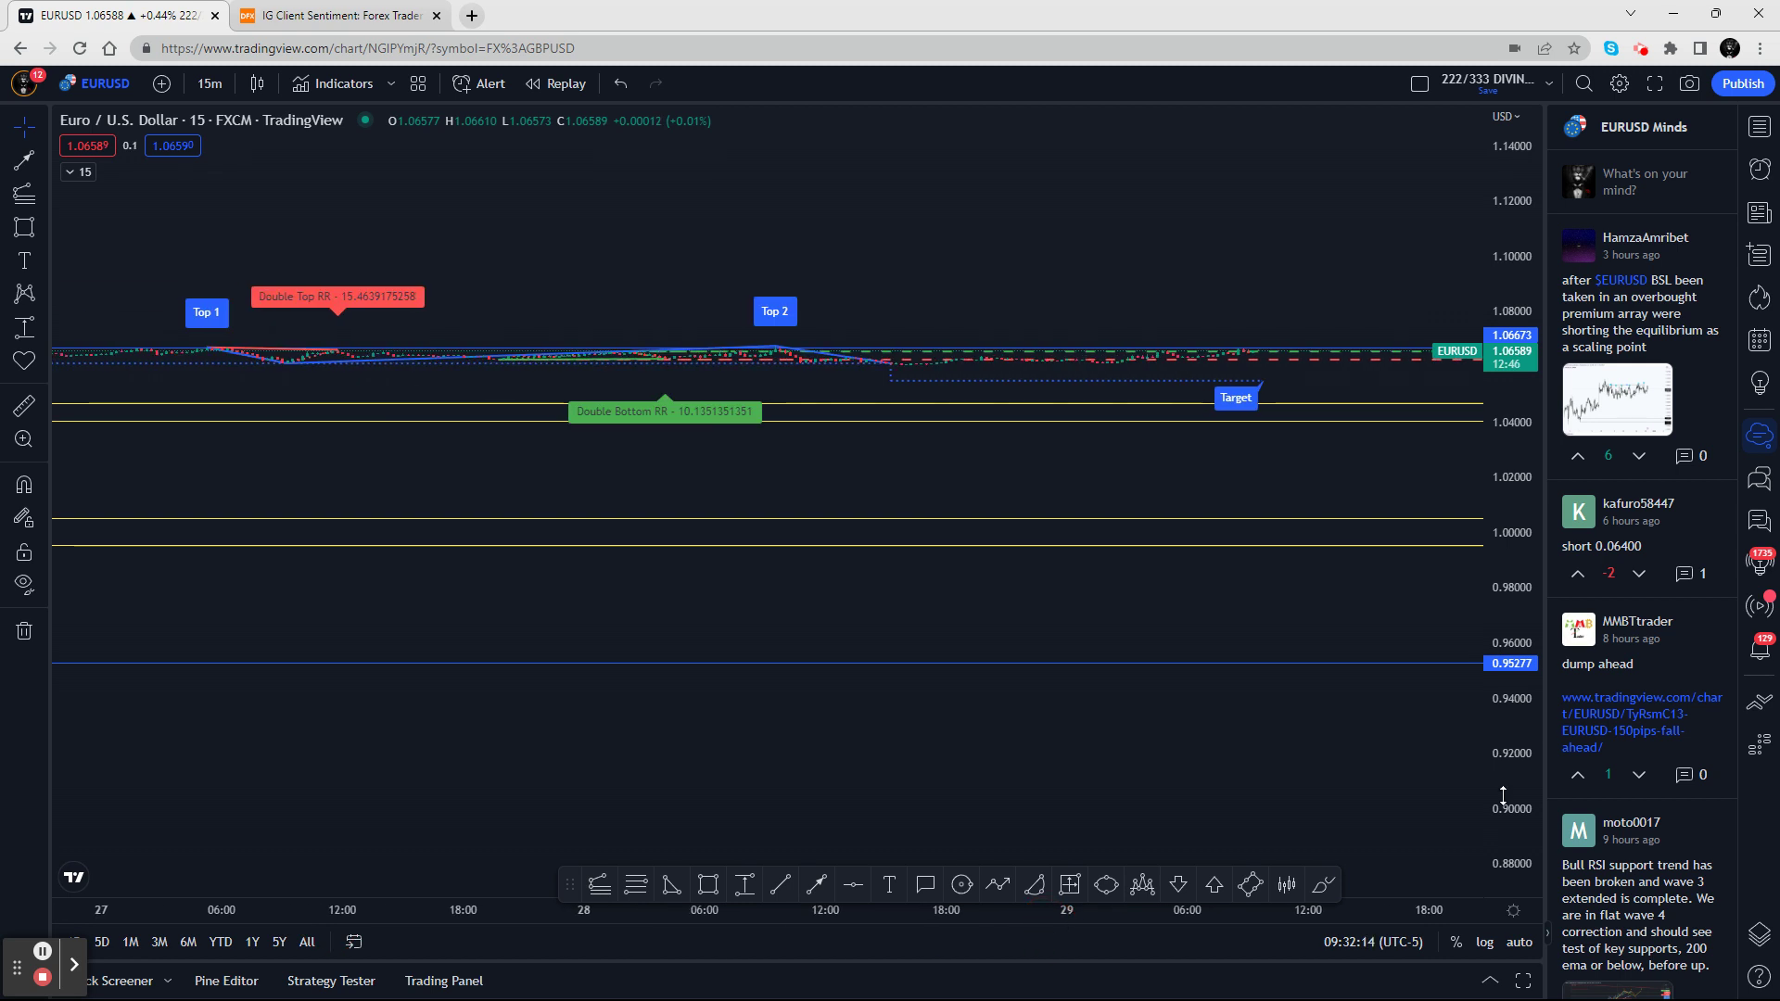
{"action": "left_click_drag", "start_coordinate": [1526, 375], "coordinate": [1508, 303]}
{"action": "left_click_drag", "start_coordinate": [1001, 513], "coordinate": [1020, 835]}
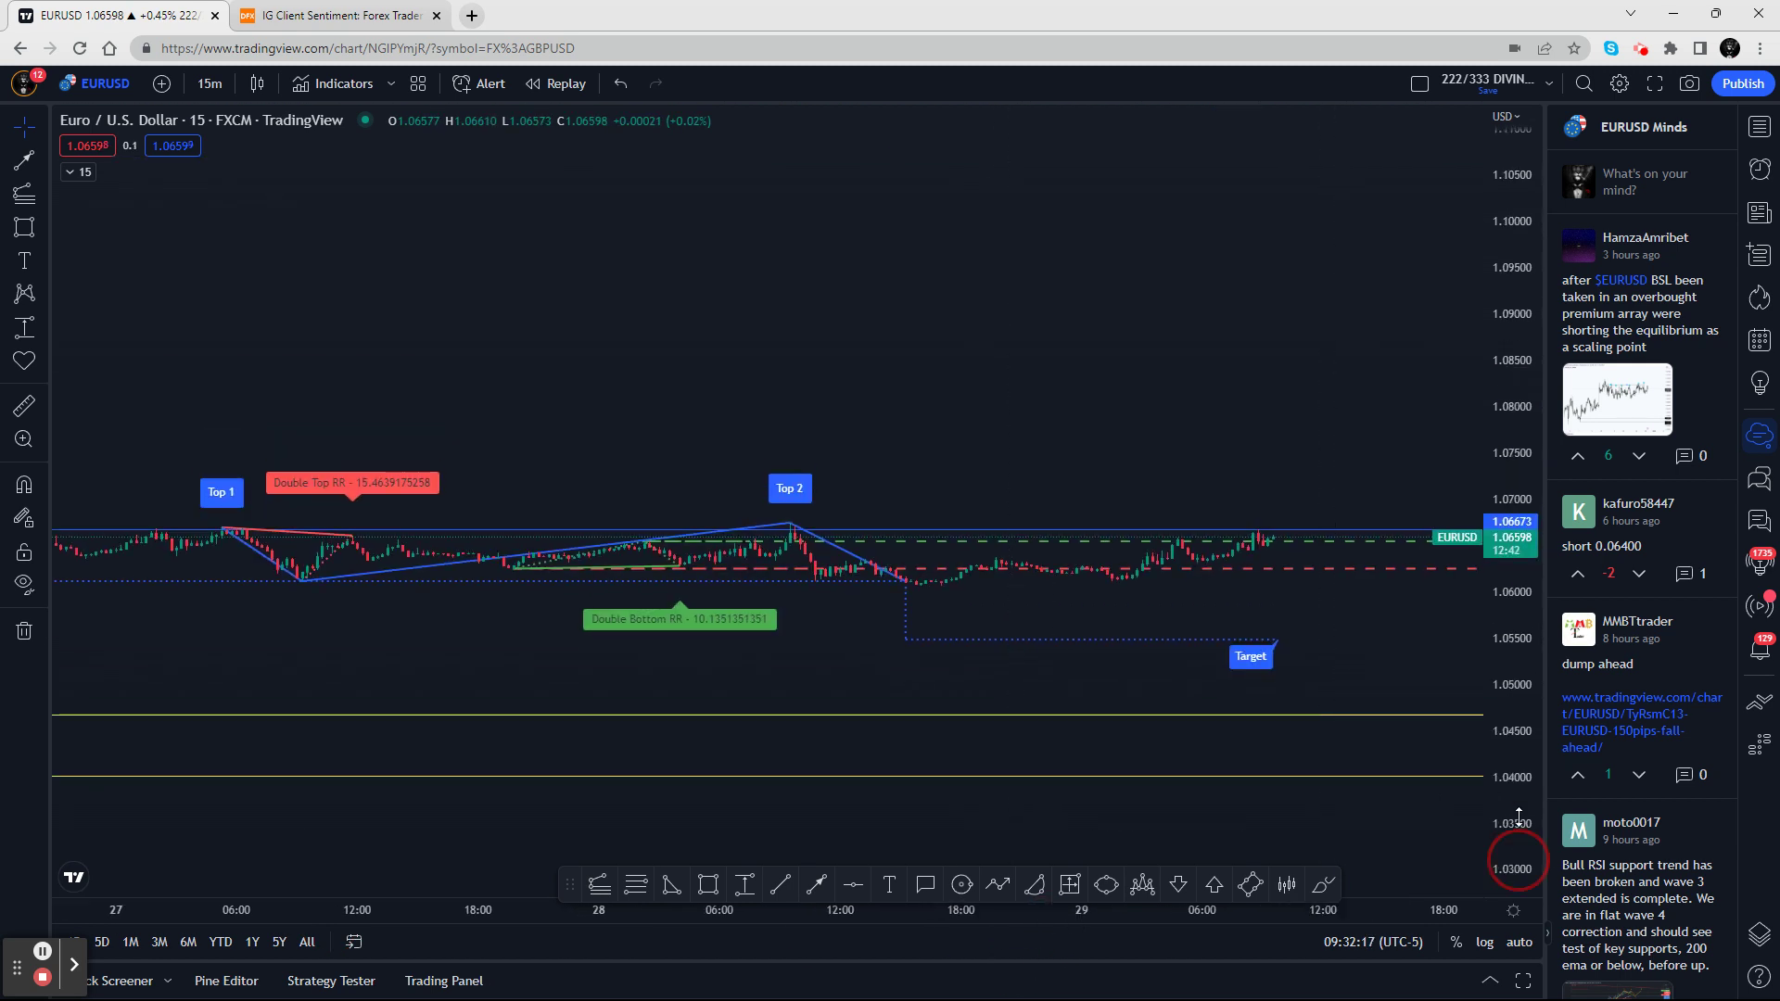
{"action": "left_click_drag", "start_coordinate": [1510, 850], "coordinate": [1480, 493]}
{"action": "left_click_drag", "start_coordinate": [1515, 787], "coordinate": [1482, 556]}
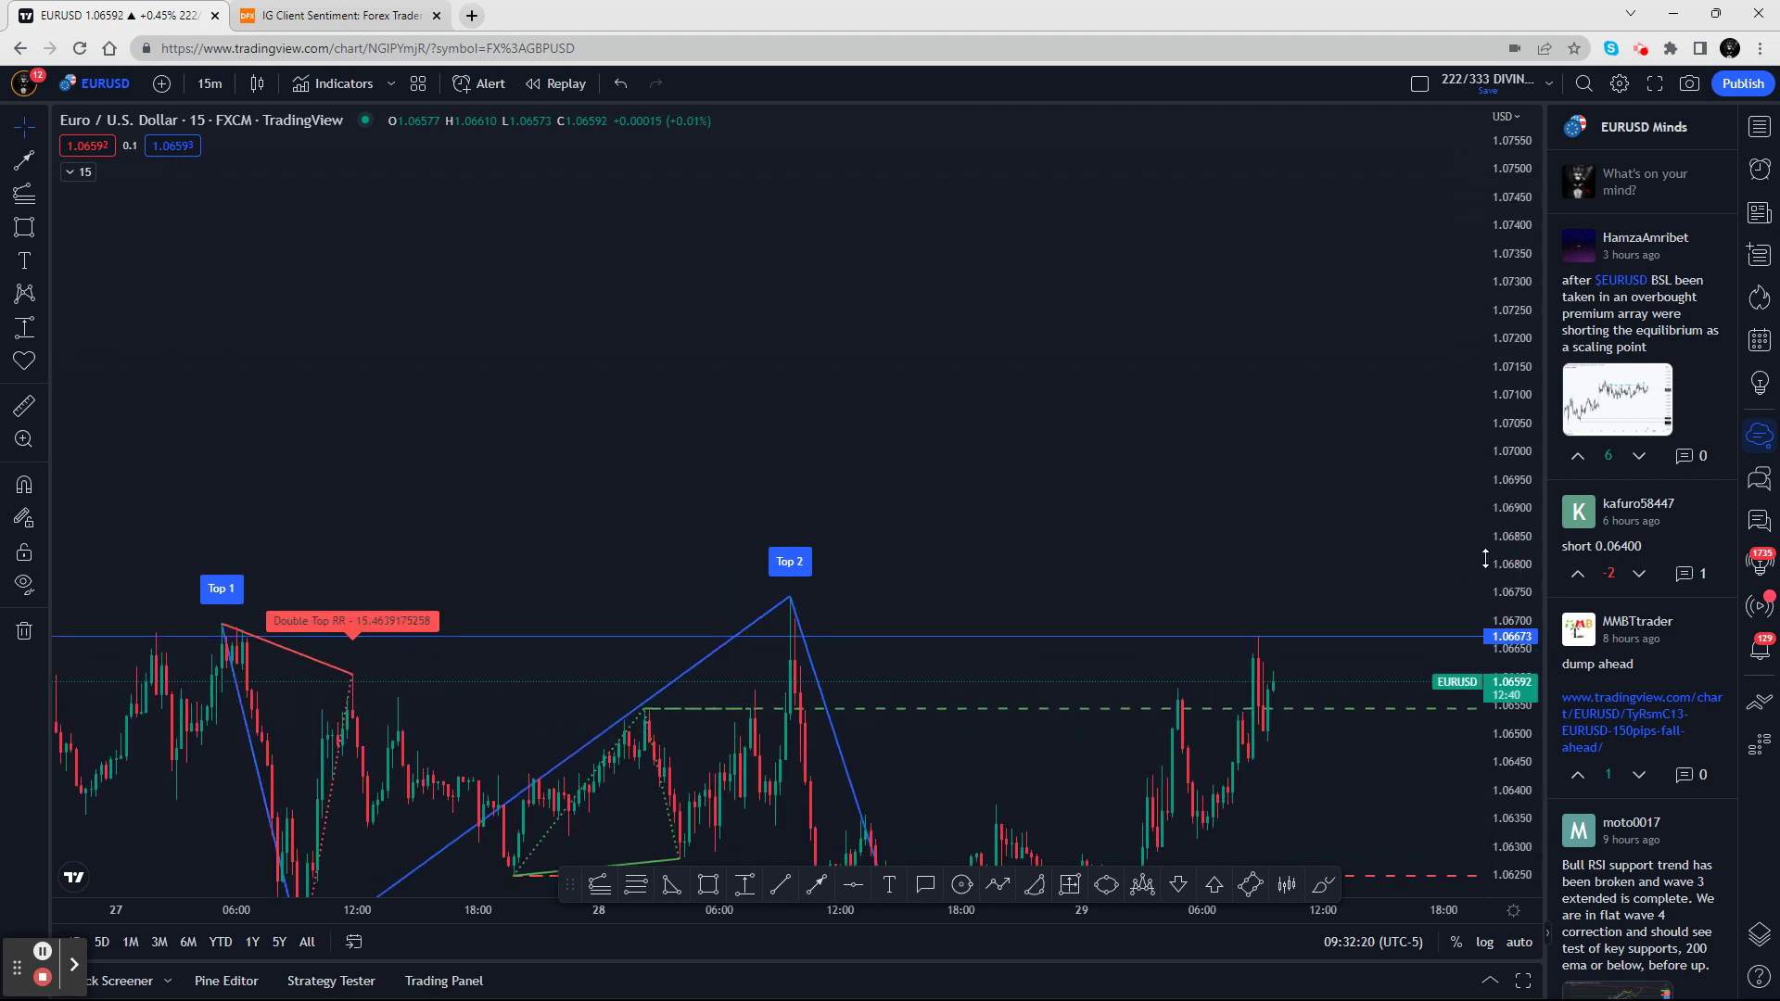
{"action": "left_click_drag", "start_coordinate": [998, 757], "coordinate": [846, 349]}
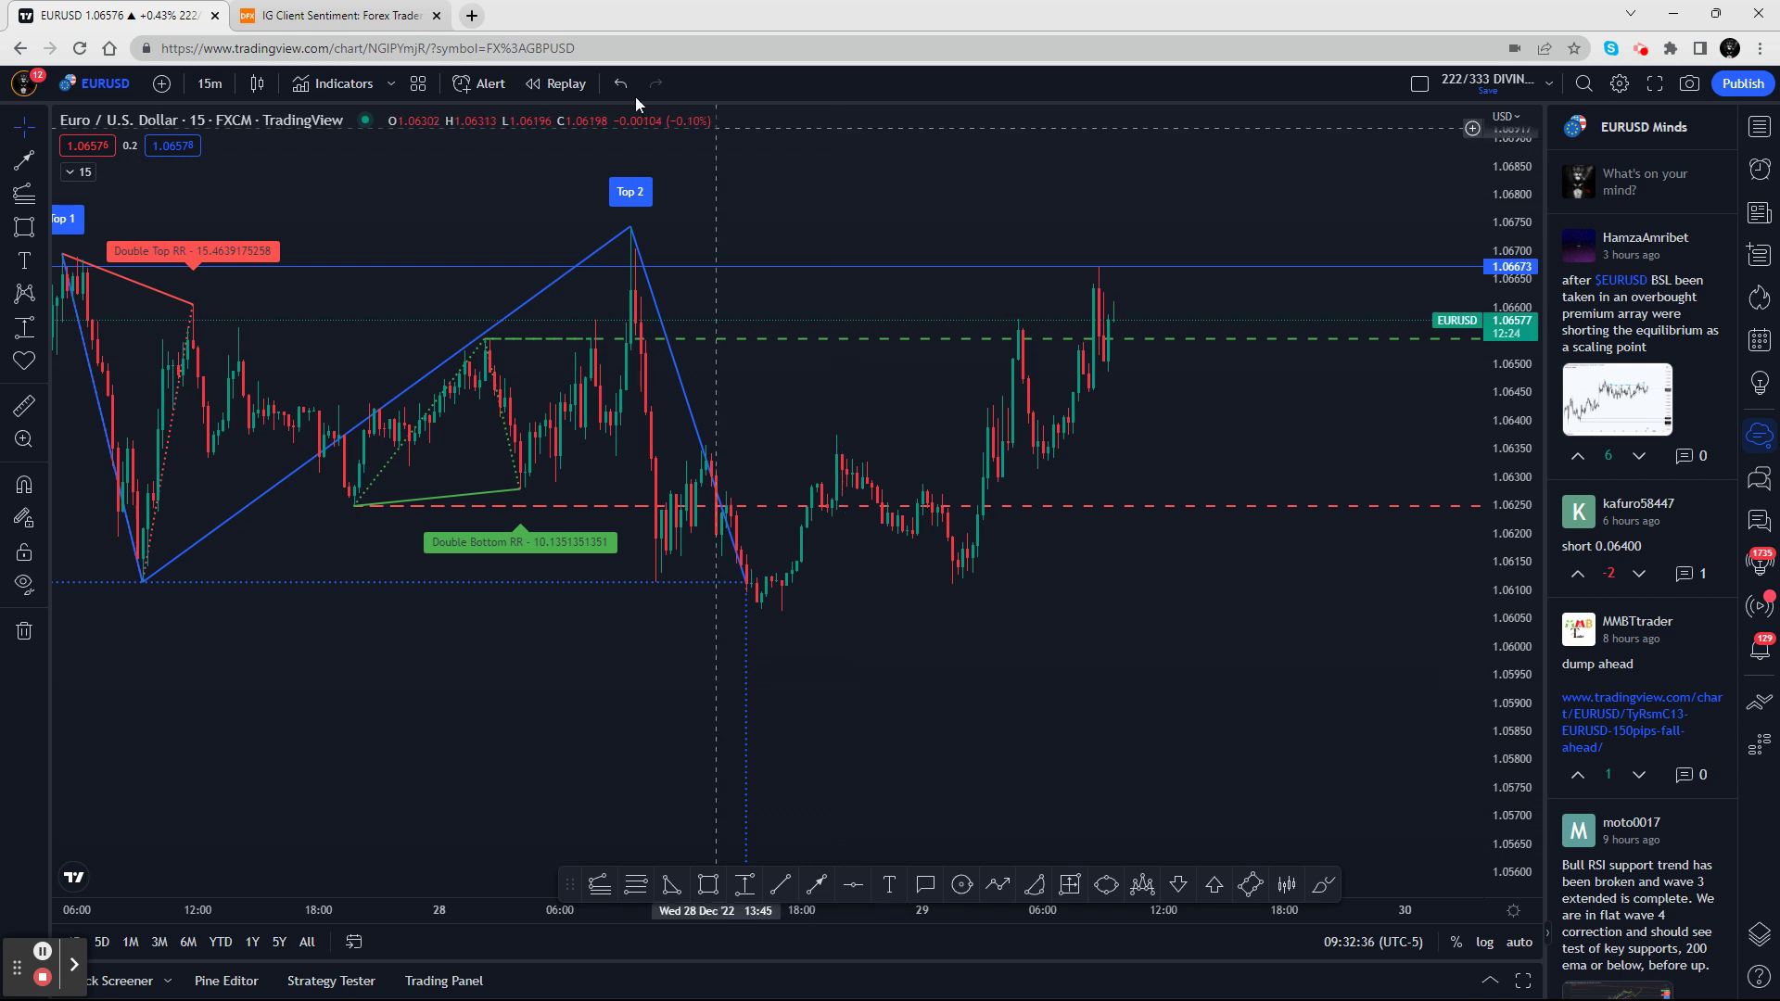
Examine the 15-minute double top from its second top down to its projected target level
{"action": "left_click", "coordinate": [640, 197]}
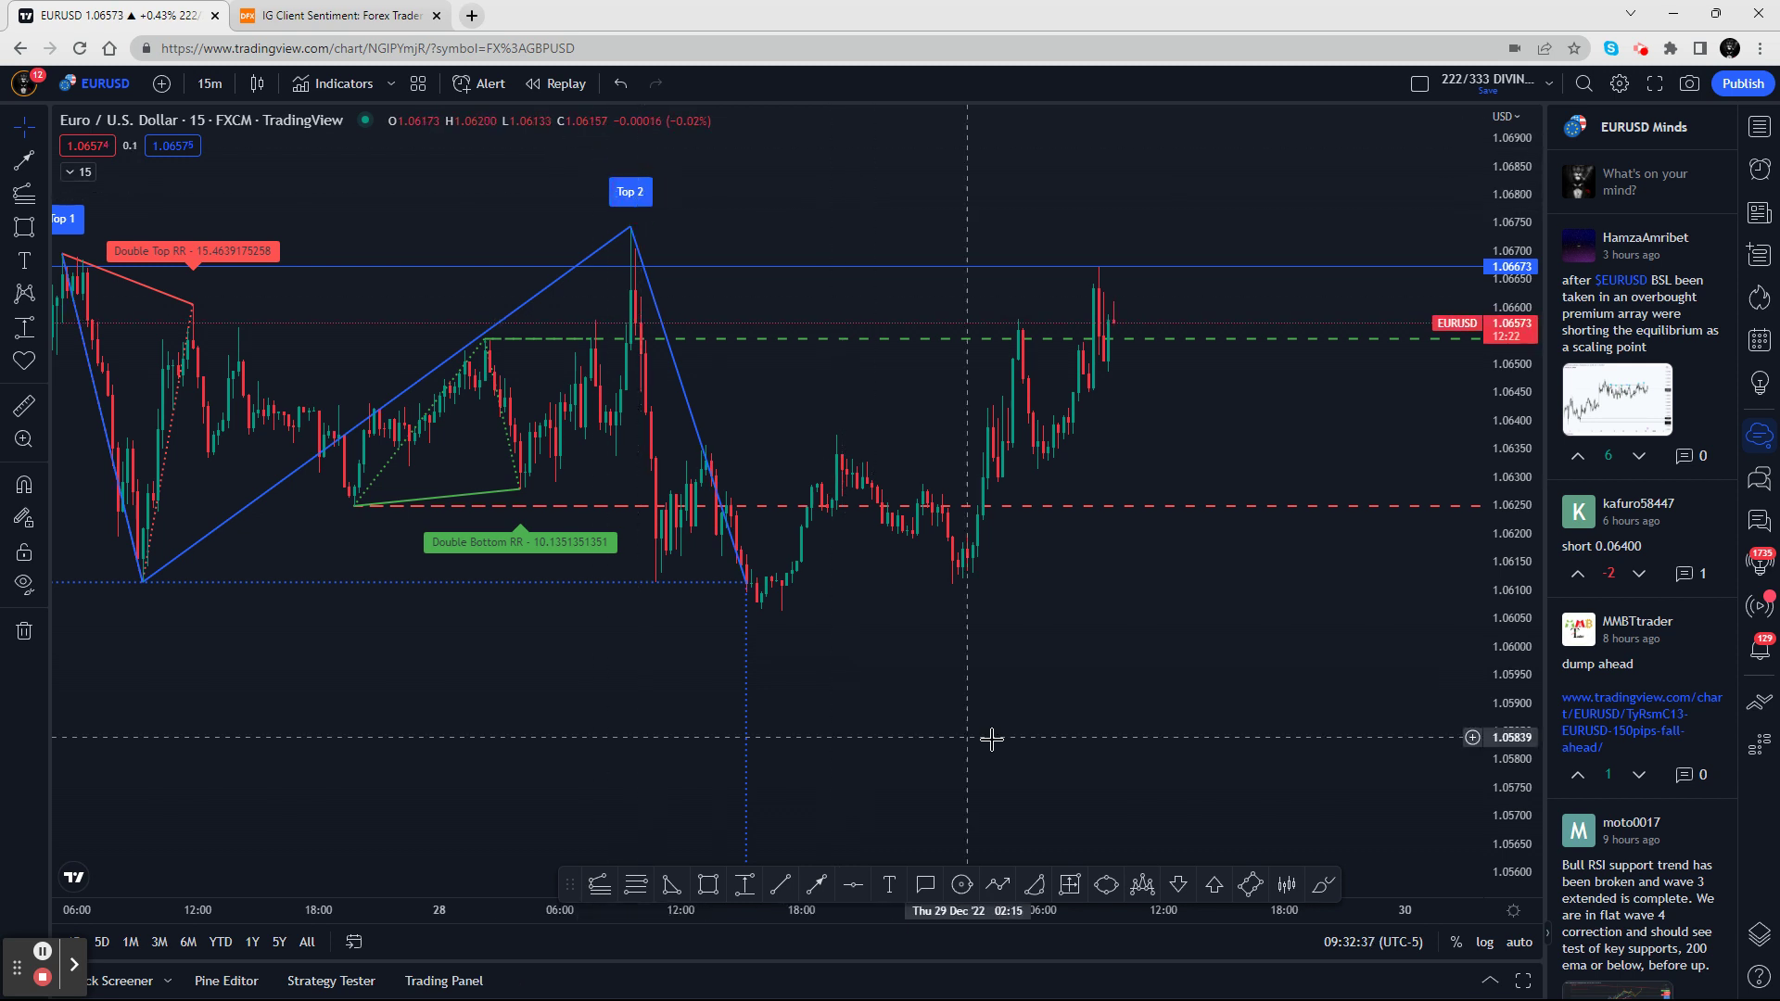
{"action": "right_click", "coordinate": [980, 290]}
{"action": "left_click", "coordinate": [954, 778]}
{"action": "left_click_drag", "start_coordinate": [954, 778], "coordinate": [798, 615]}
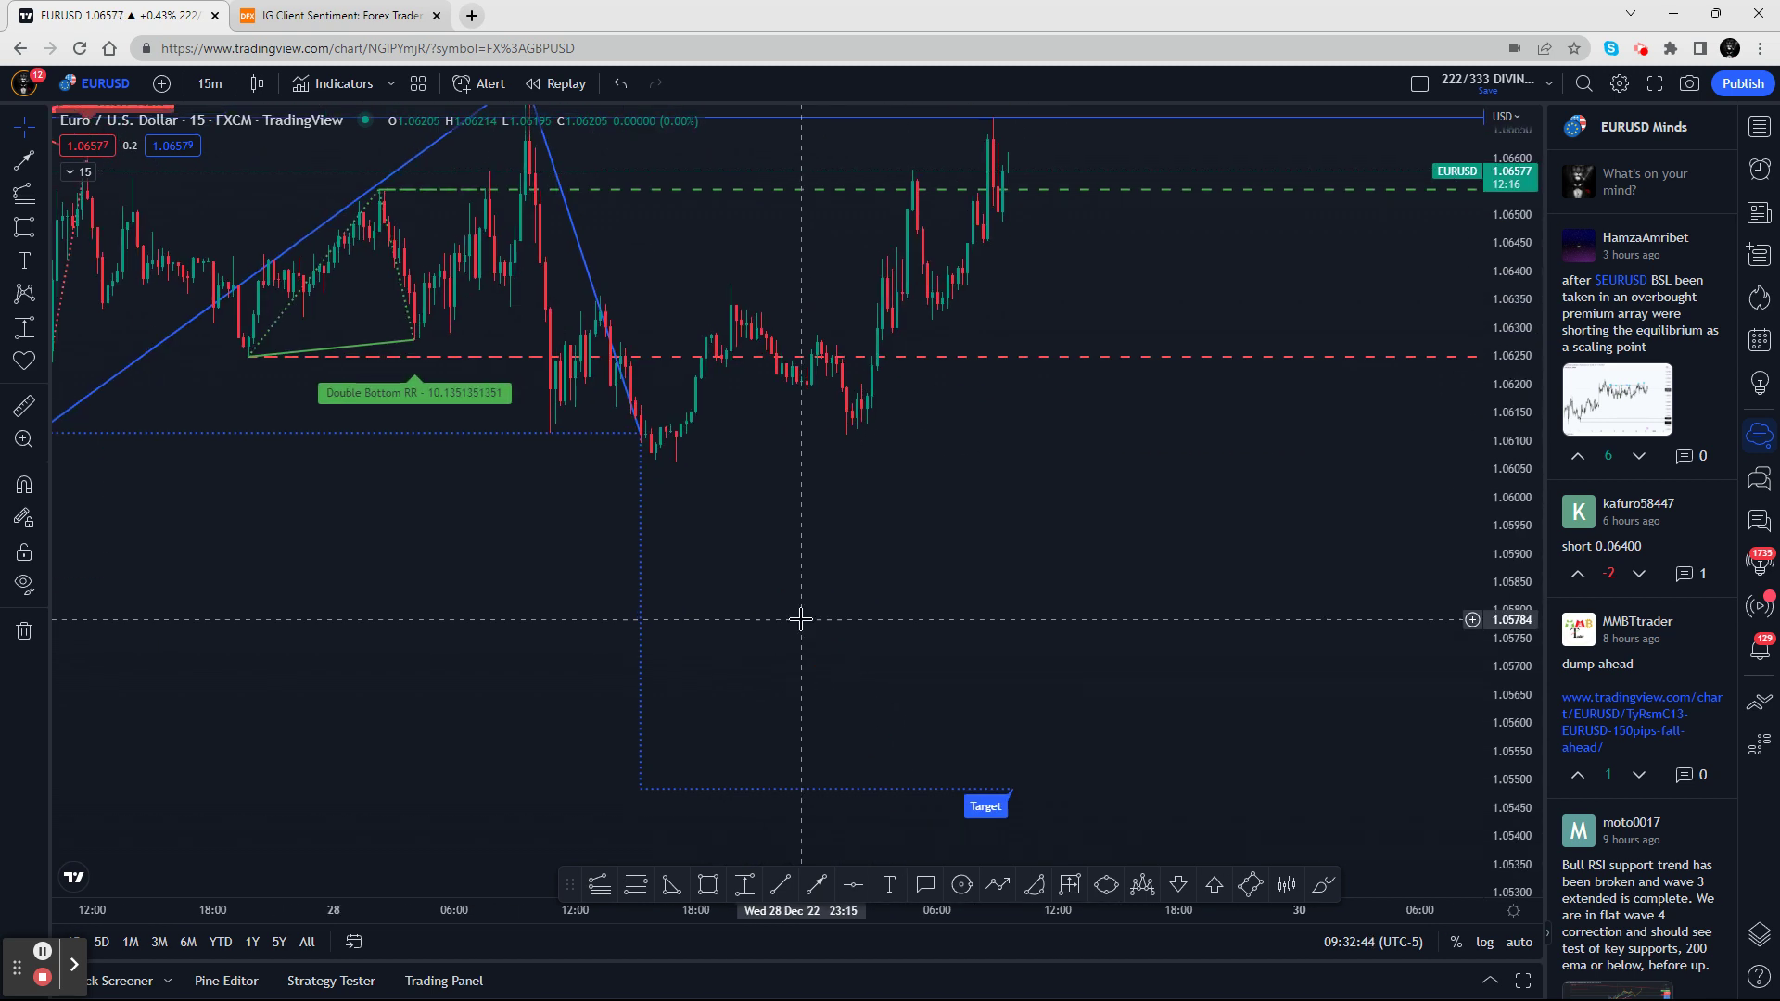
{"action": "left_click", "coordinate": [1516, 246]}
{"action": "left_click_drag", "start_coordinate": [1516, 246], "coordinate": [1471, 504]}
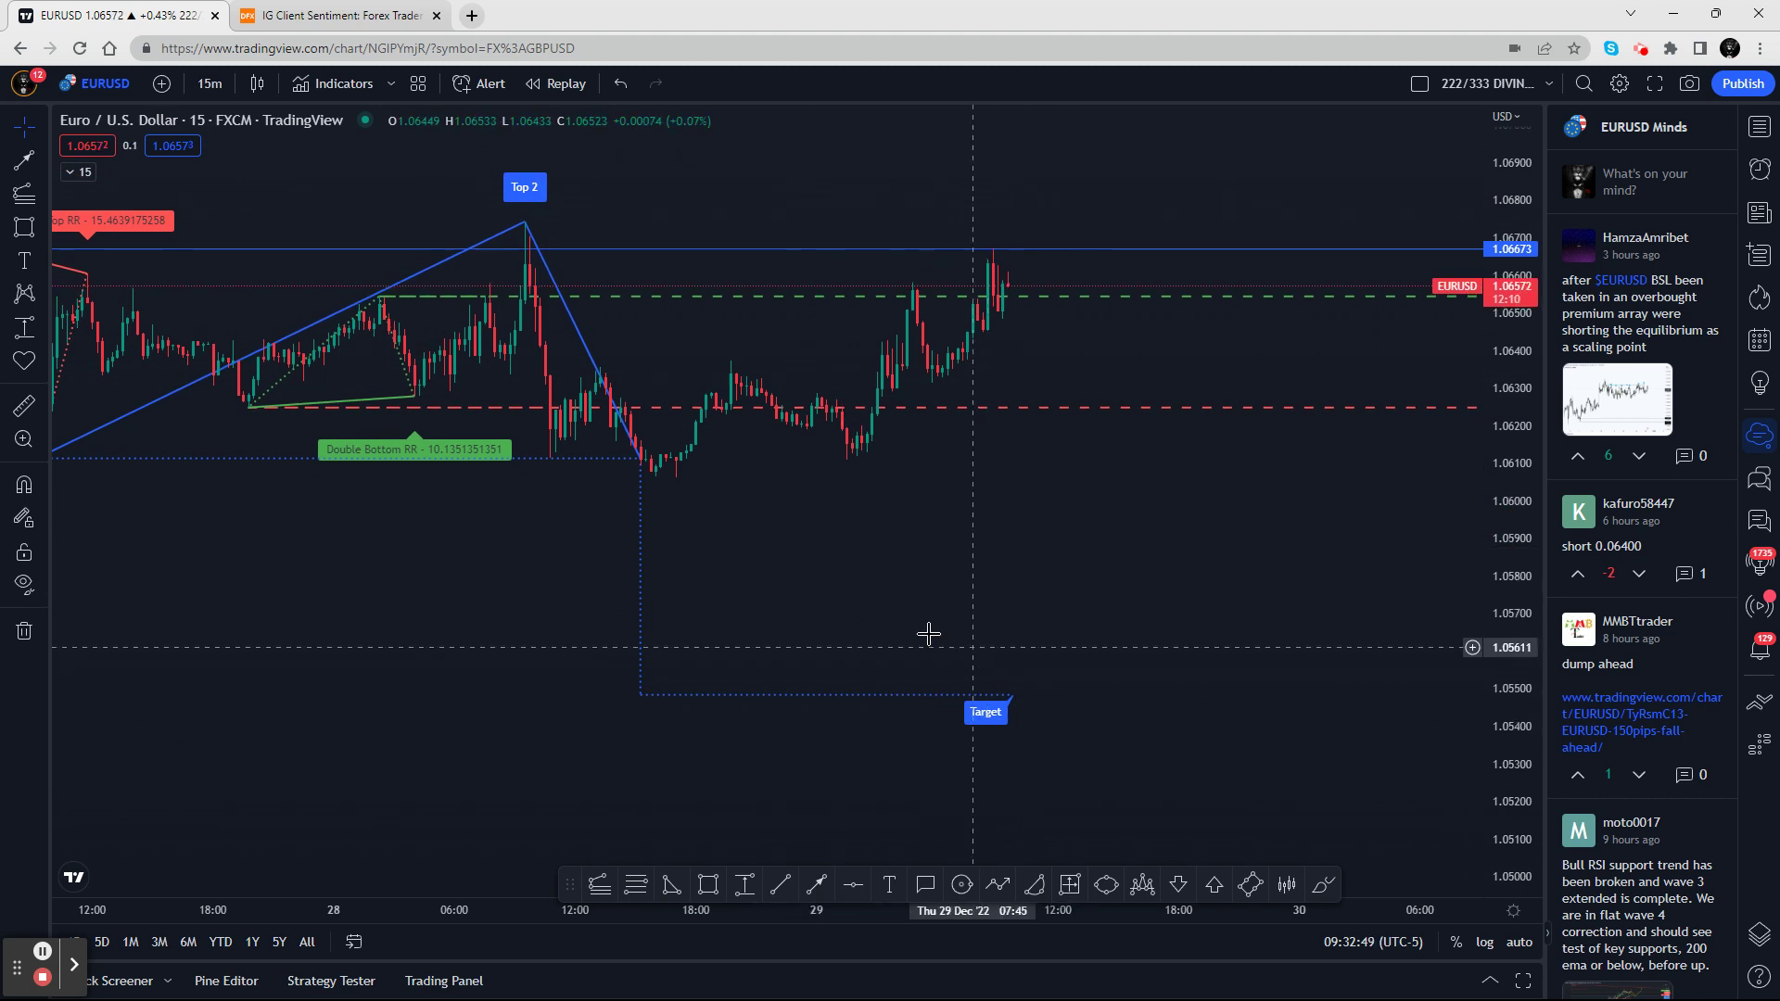
Expand the EUR/USD sentiment details on DailyFX again, and return to the TradingView chart to inspect the 15-minute double top and target
{"action": "left_click", "coordinate": [315, 15]}
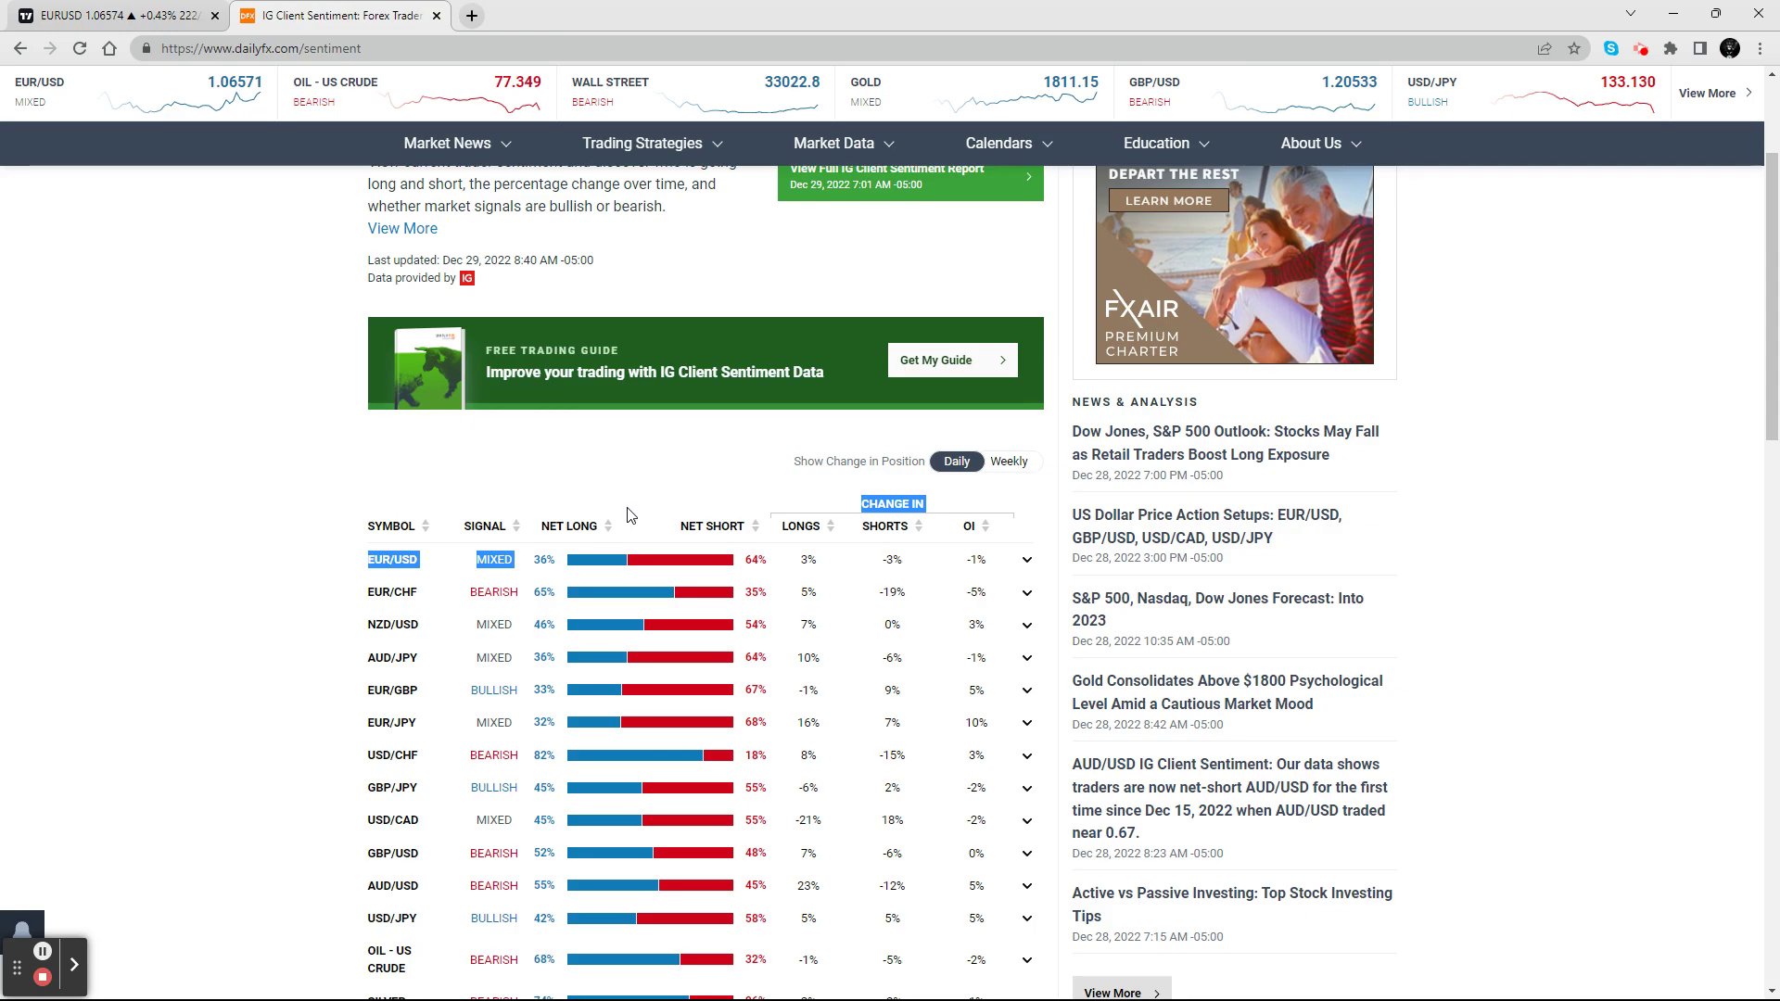
{"action": "left_click", "coordinate": [111, 510]}
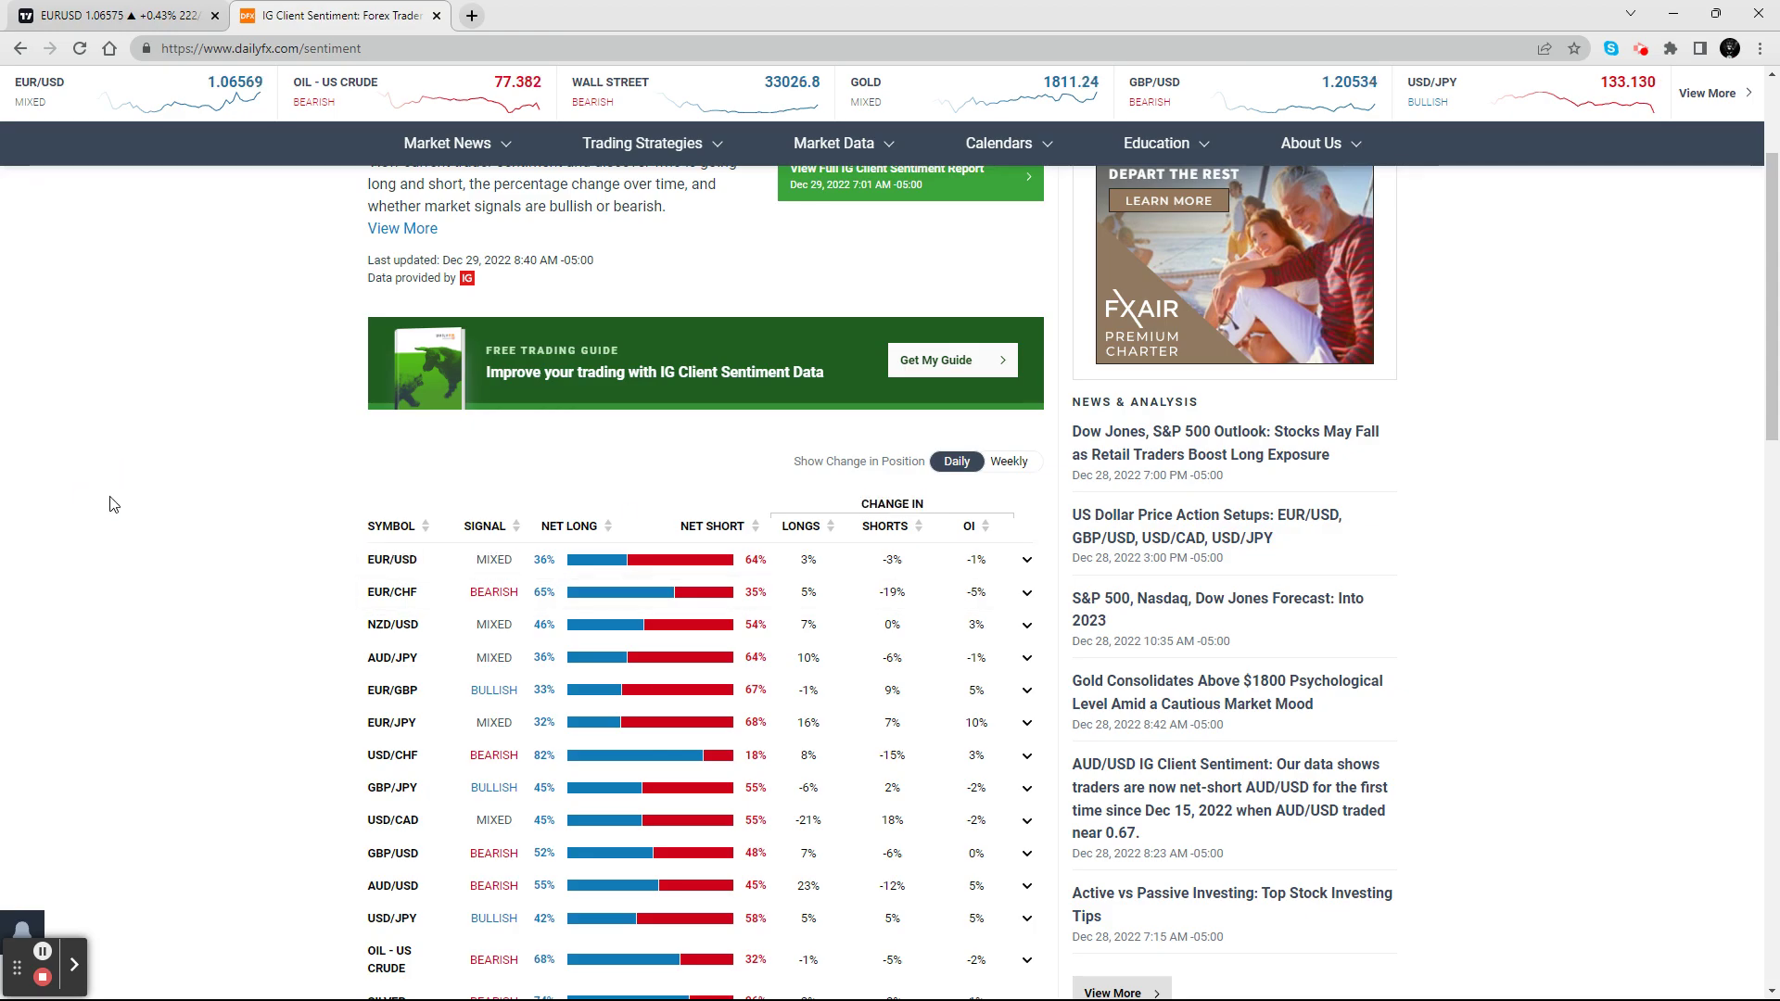
{"action": "left_click", "coordinate": [751, 577]}
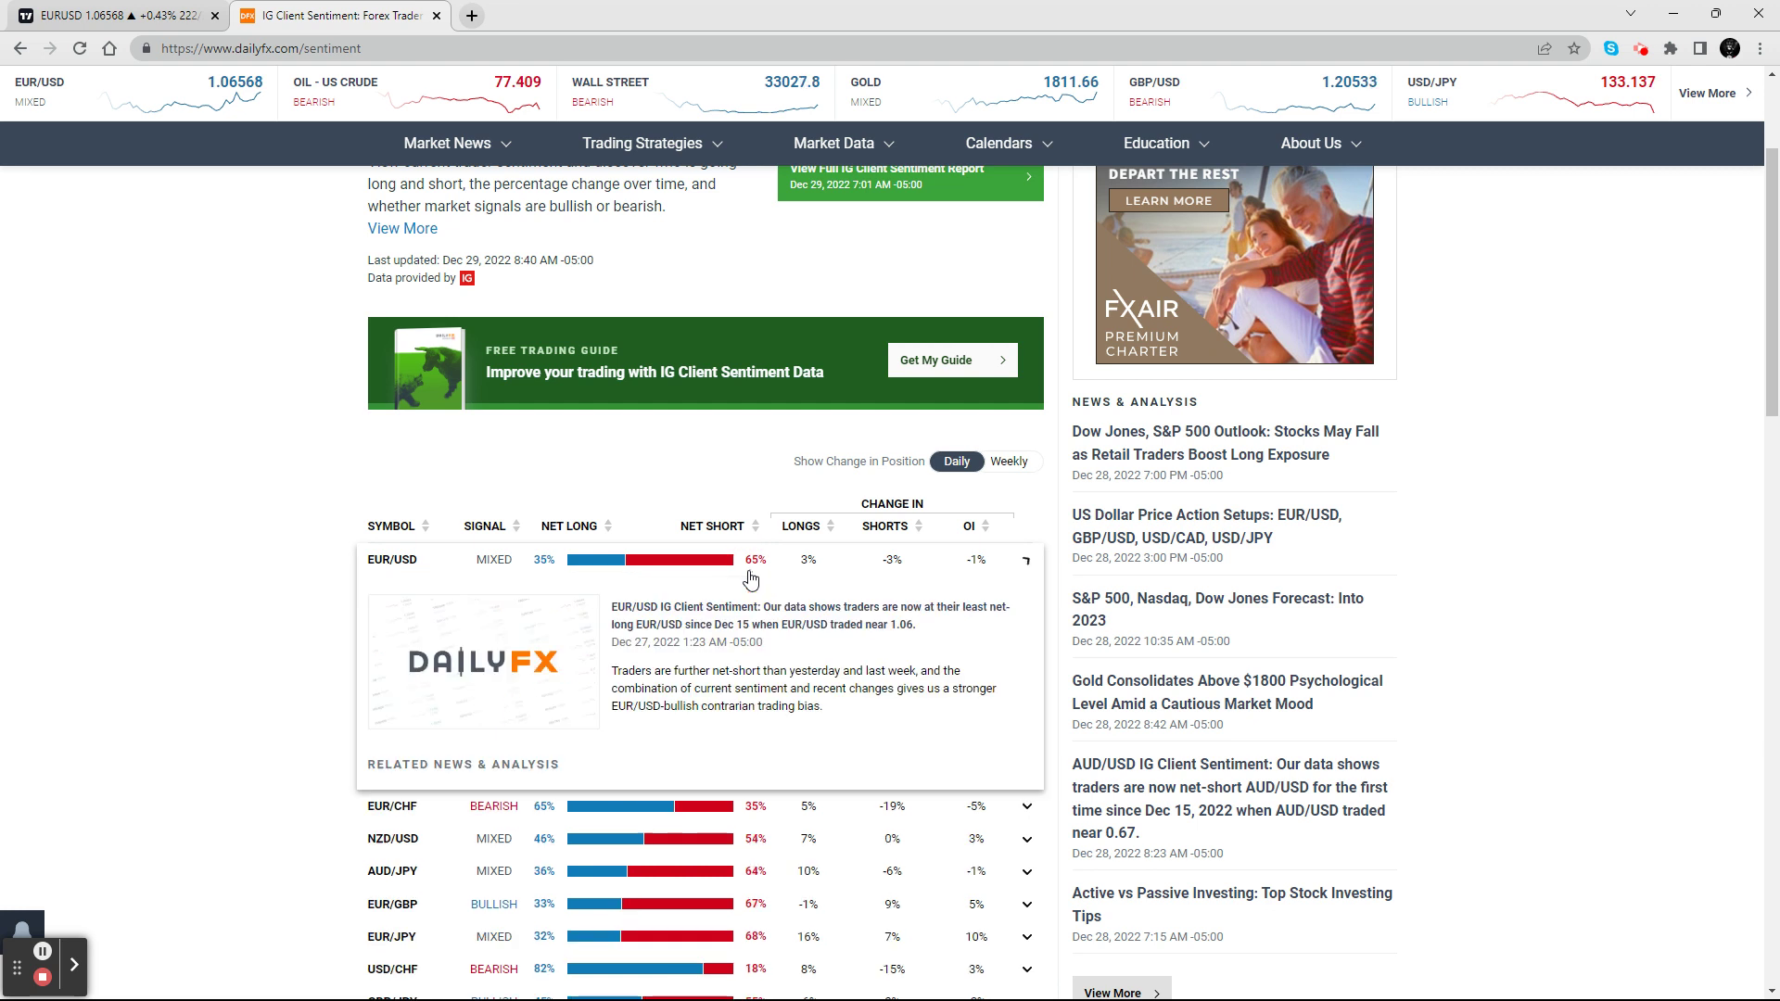
{"action": "scroll", "coordinate": [807, 565], "scroll_direction": "down", "scroll_amount": 4}
{"action": "key", "text": "ctrl+Tab"}
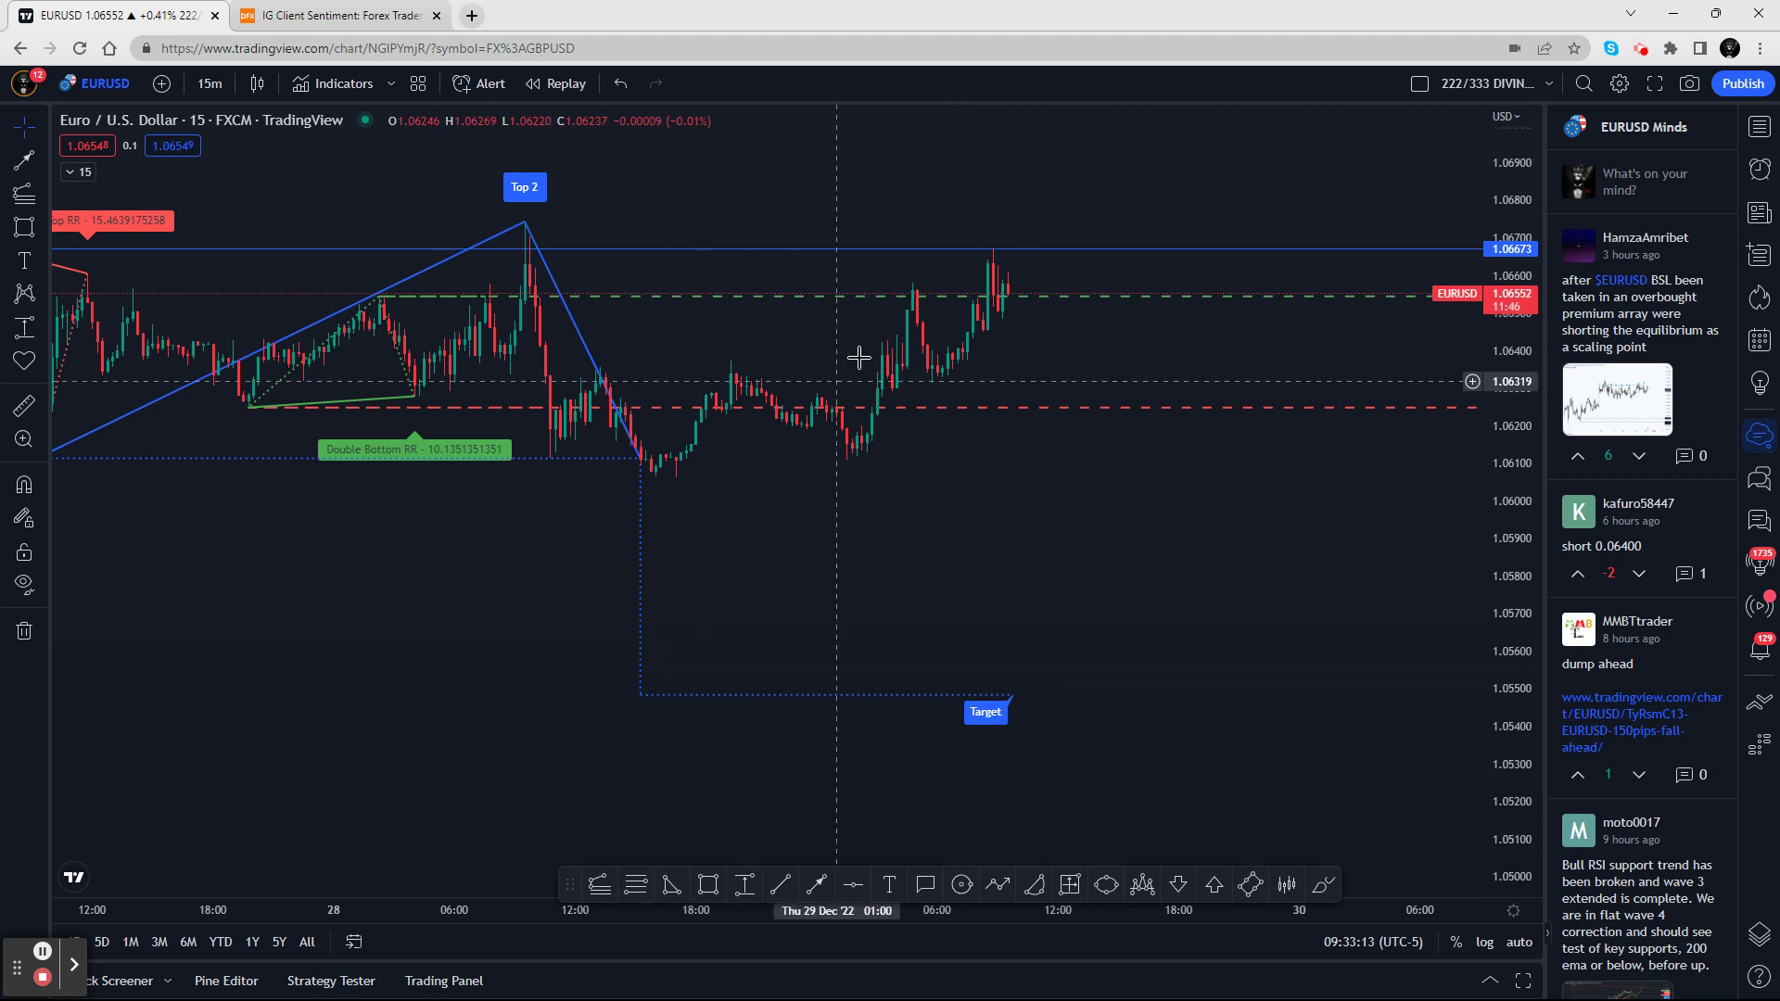
{"action": "left_click_drag", "start_coordinate": [429, 584], "coordinate": [680, 625]}
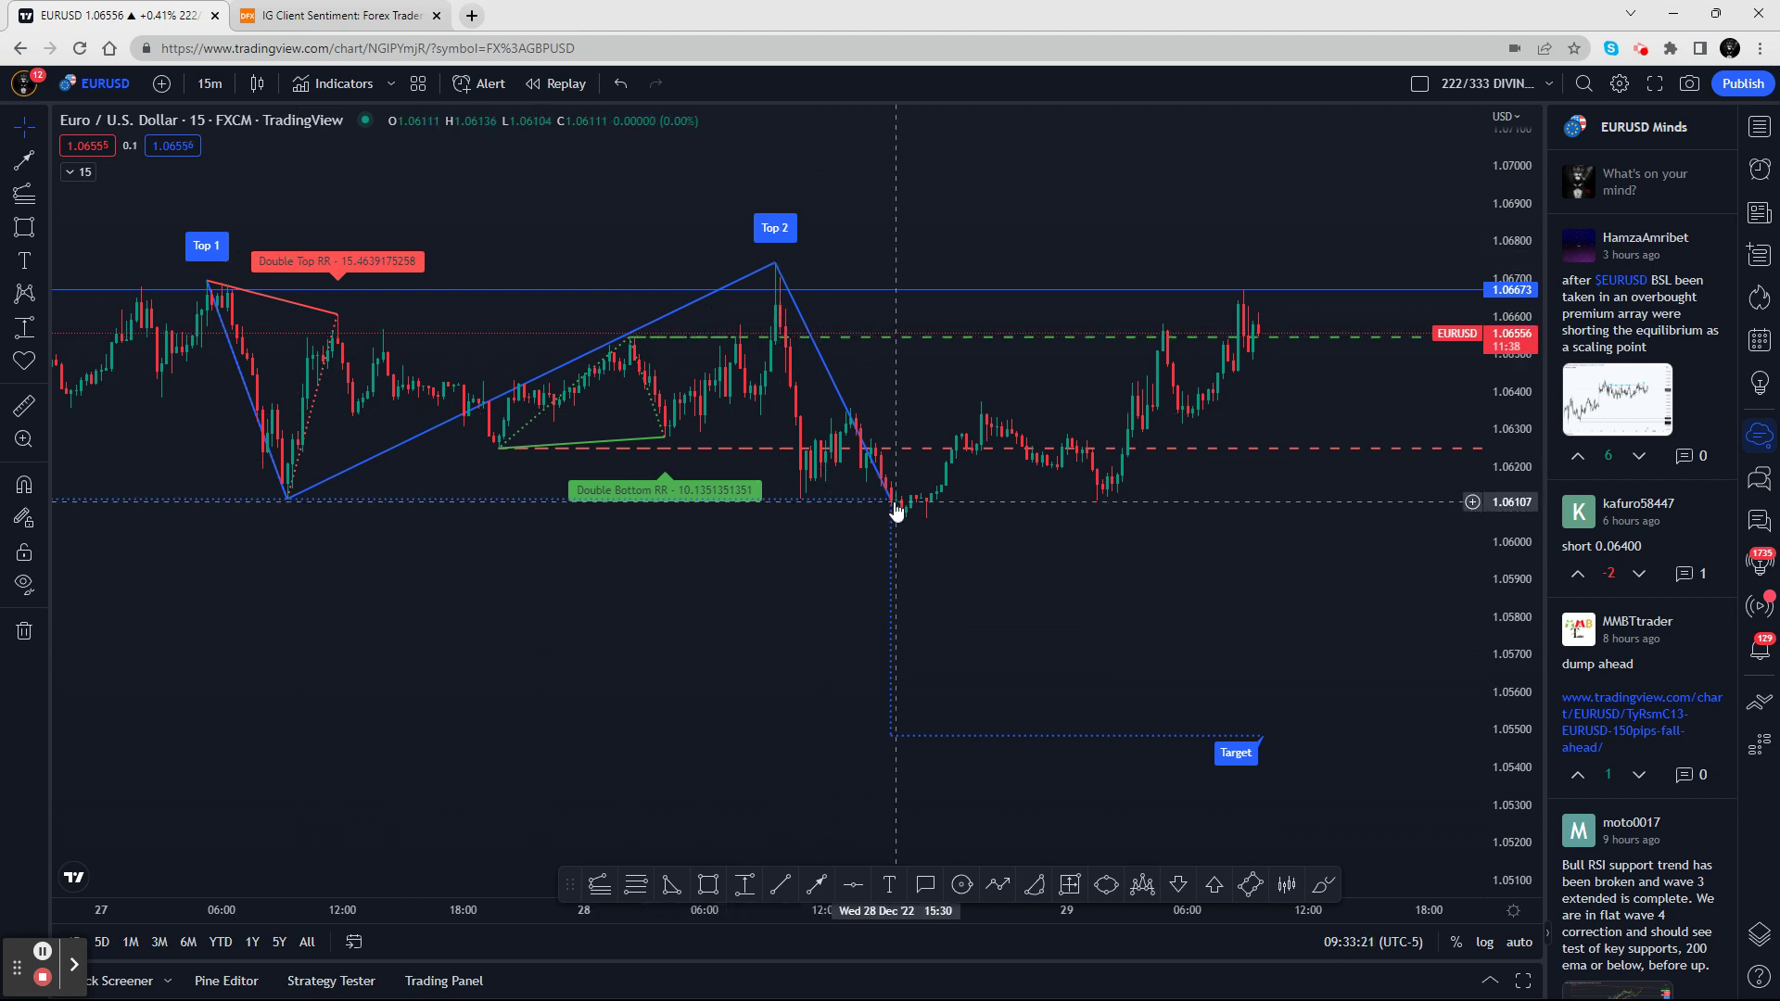
{"action": "left_click_drag", "start_coordinate": [1254, 526], "coordinate": [865, 548]}
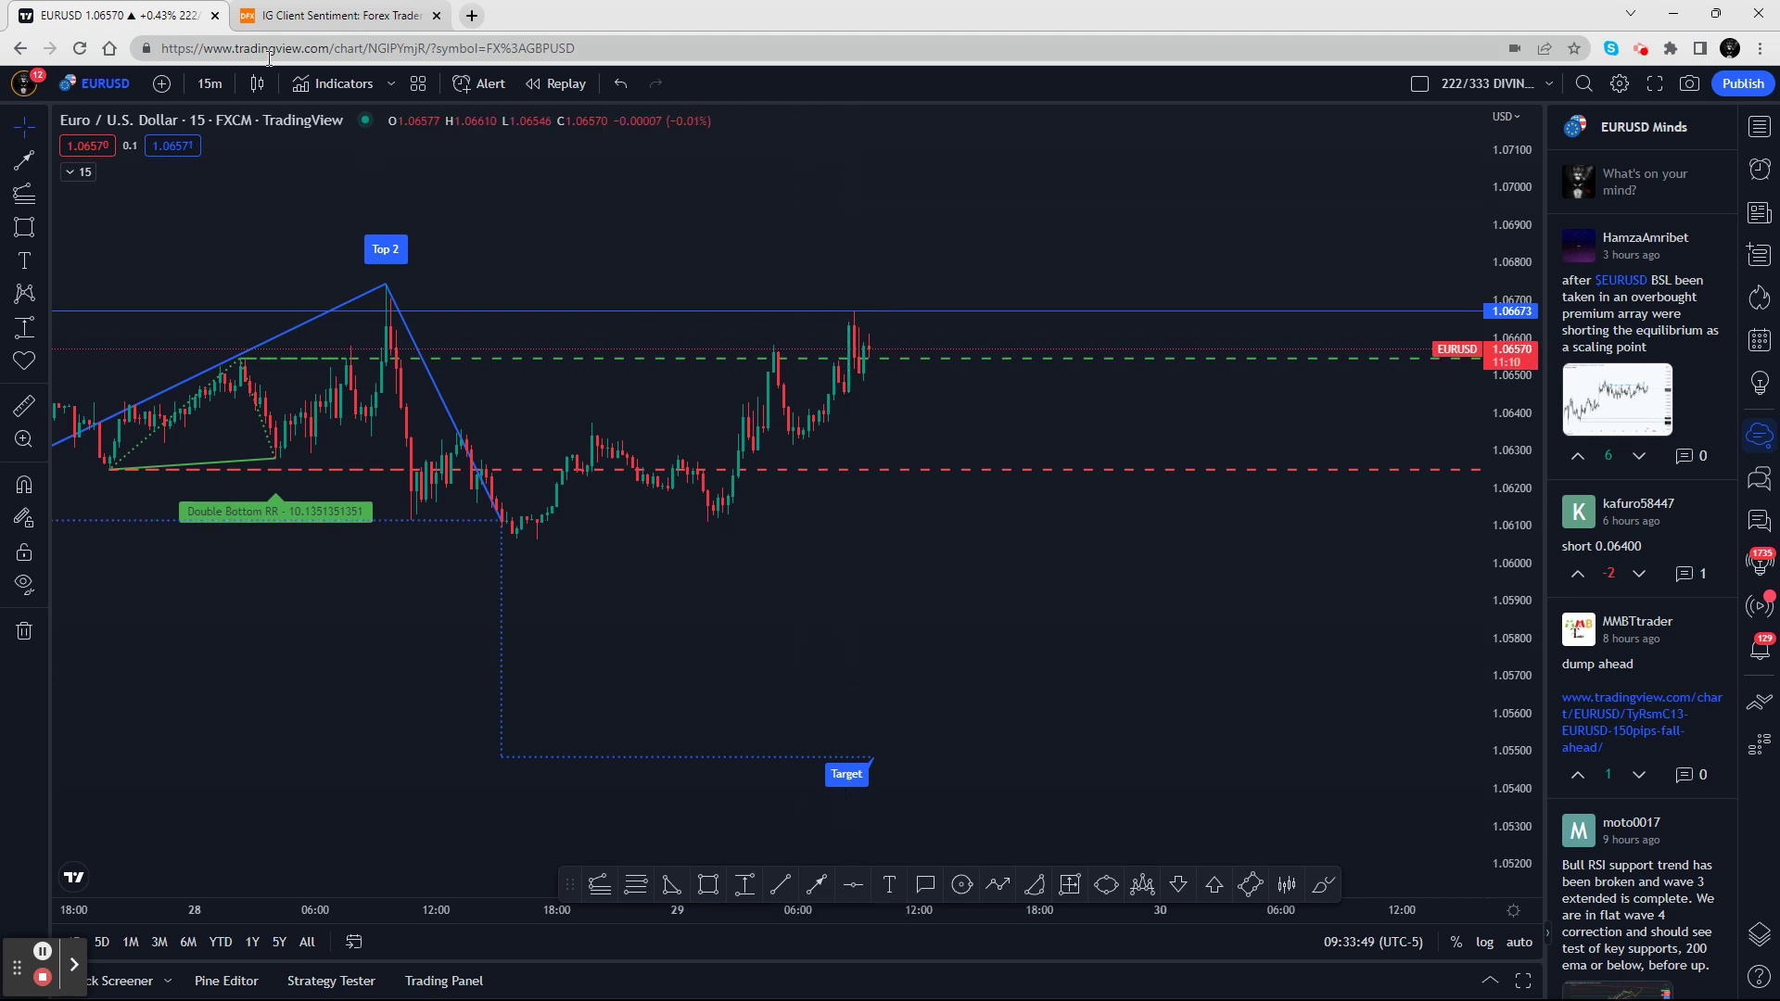
Load the TVC U.S. Dollar Currency Index (DXY) on the 15-minute chart and compress its price scale to include the target
{"action": "left_click", "coordinate": [100, 84]}
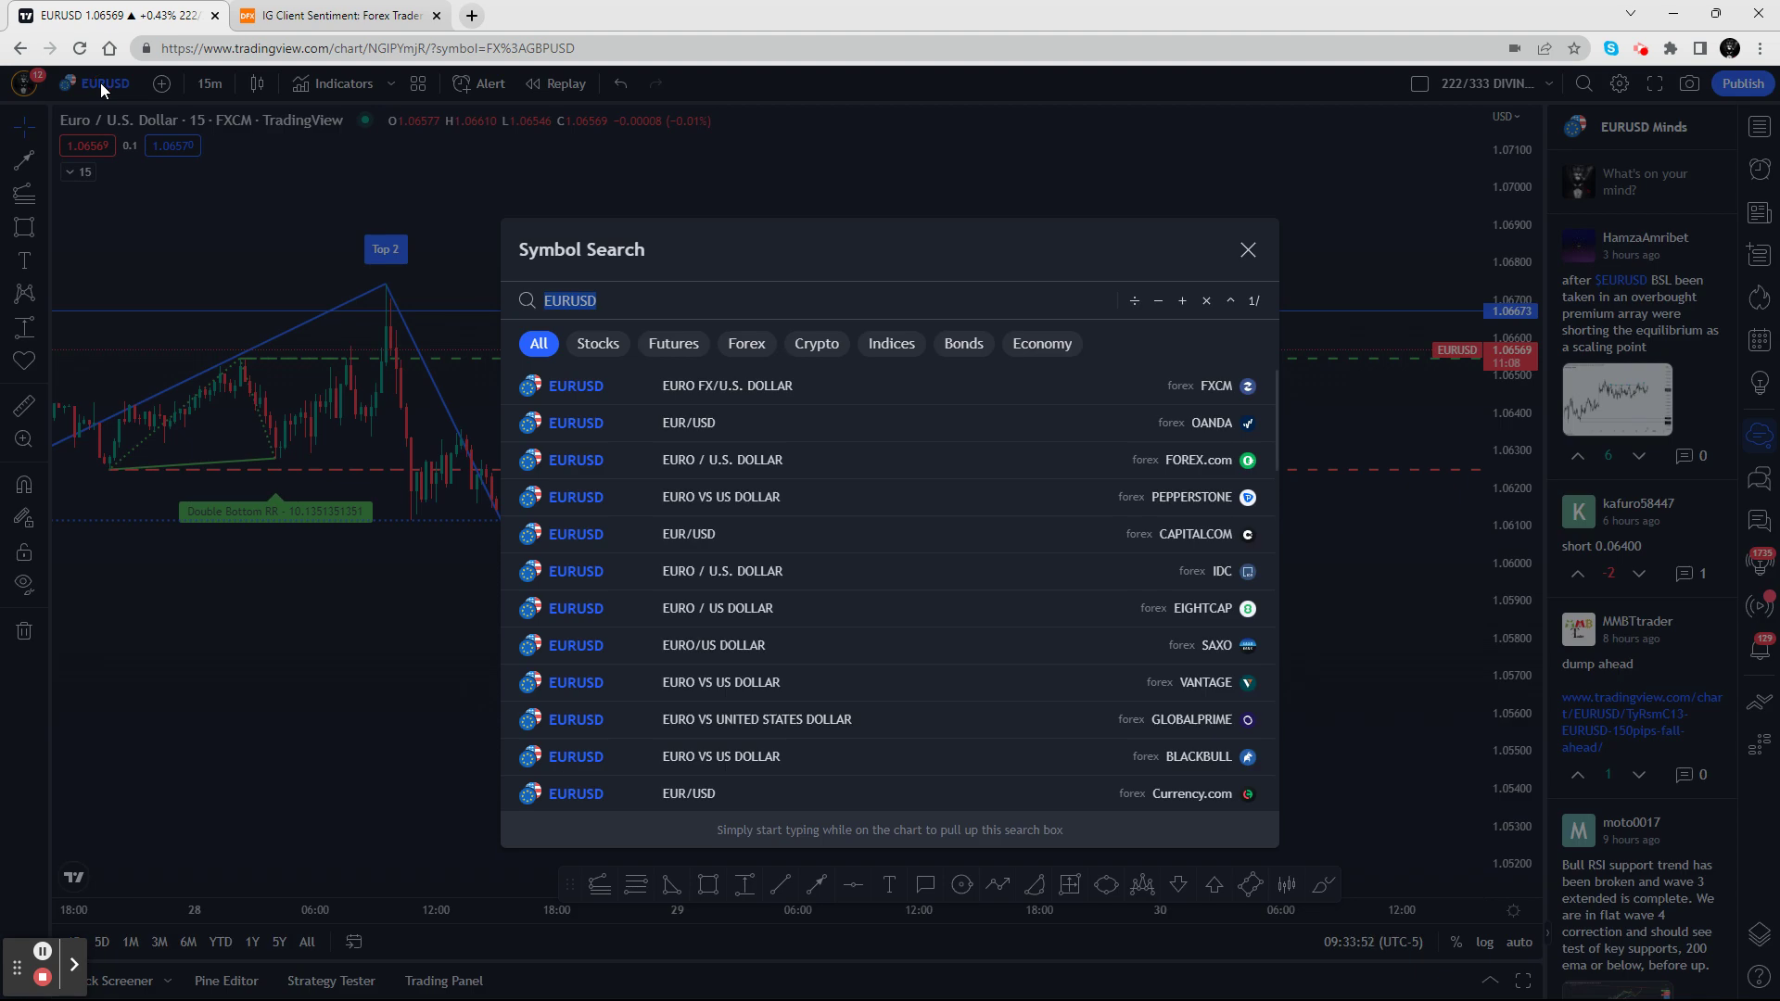
{"action": "type", "text": "DXY"}
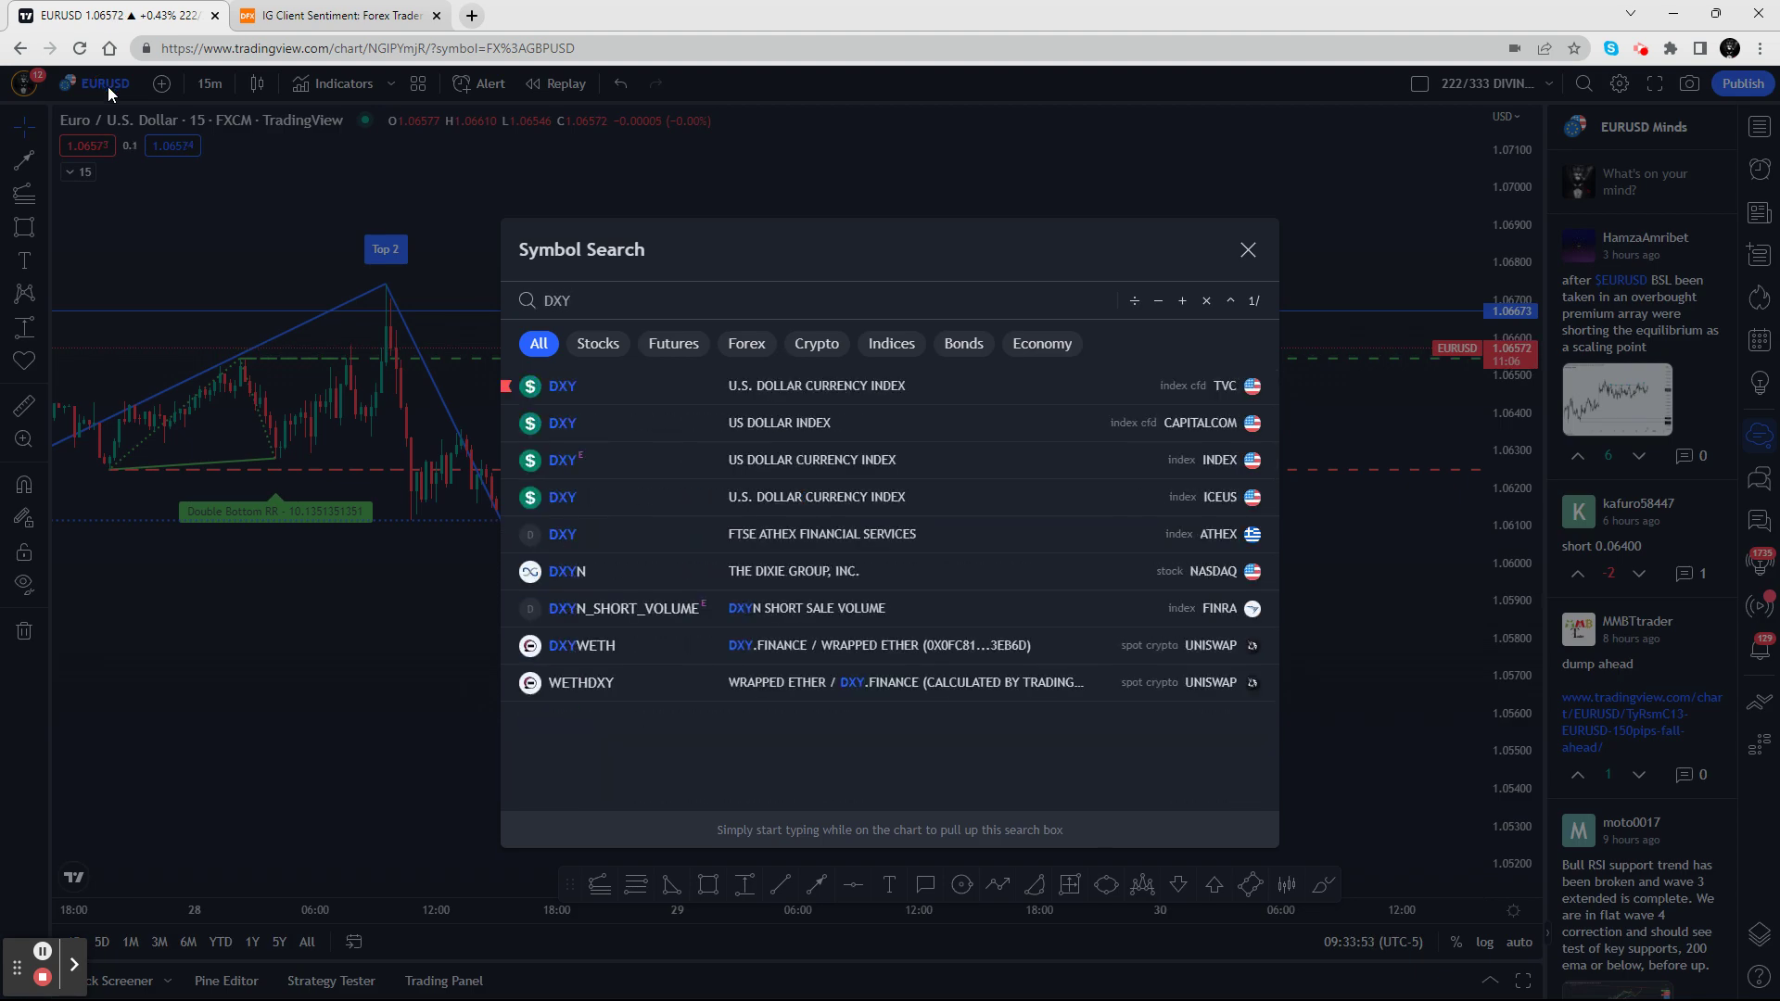
{"action": "left_click", "coordinate": [566, 381]}
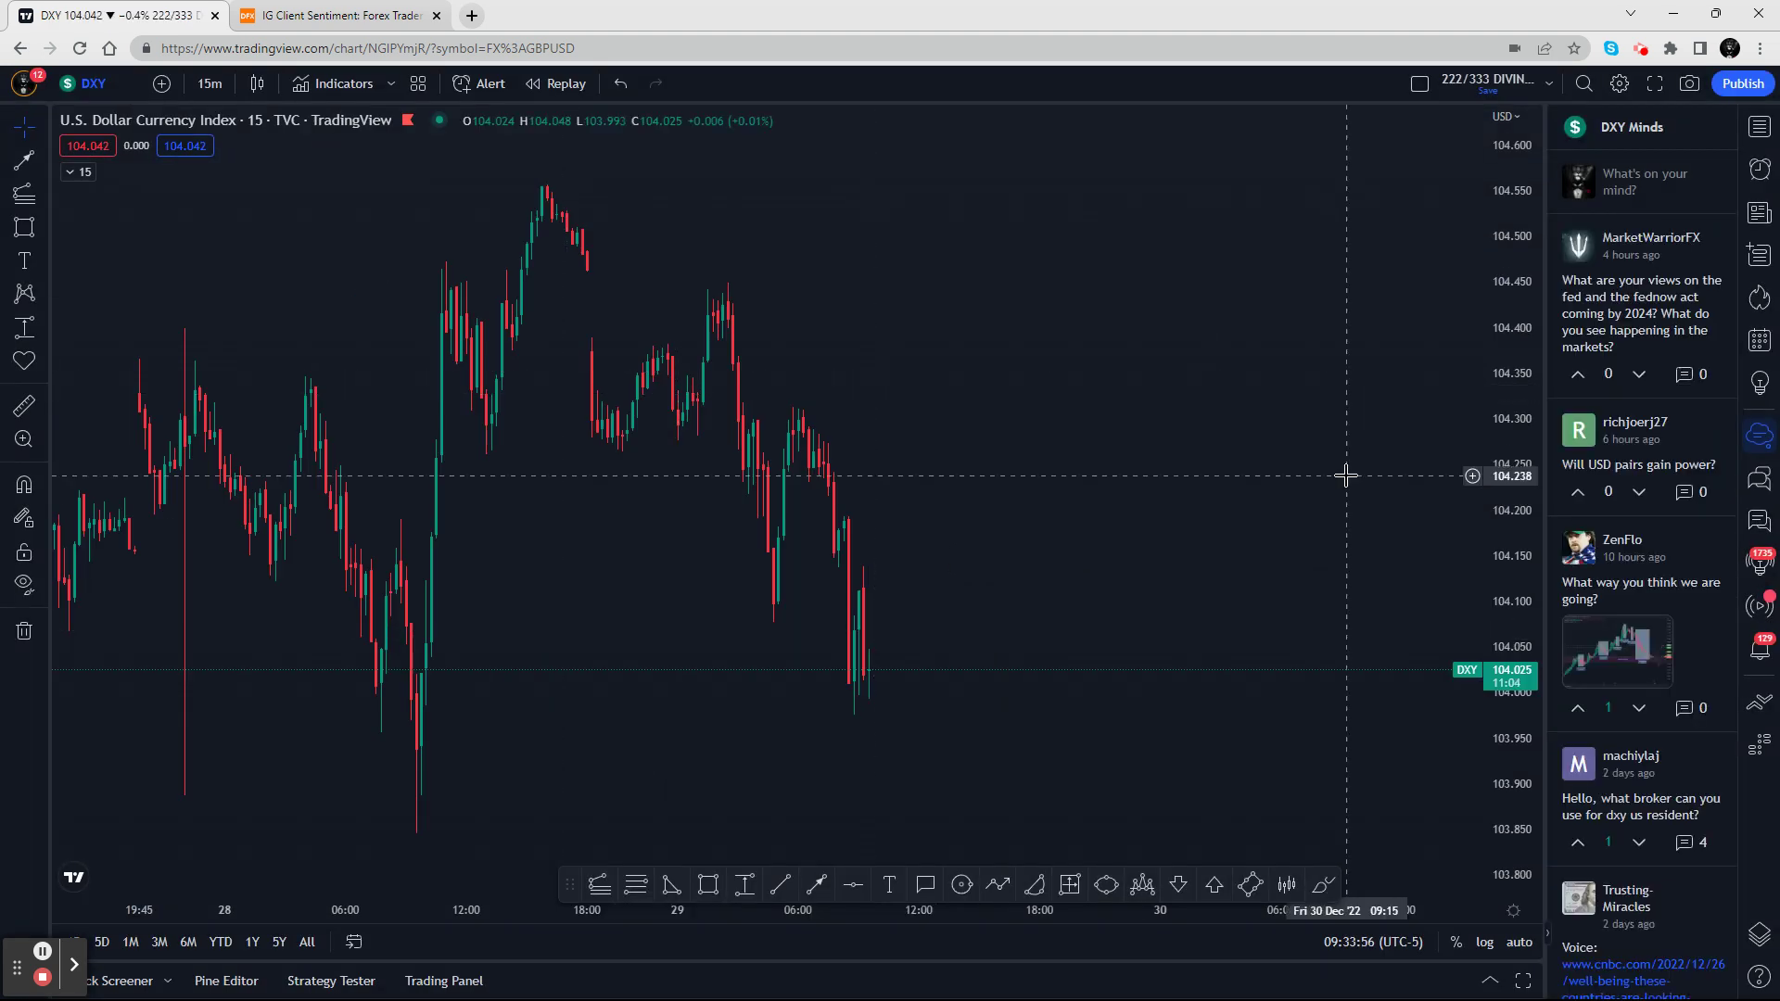
{"action": "left_click_drag", "start_coordinate": [1518, 212], "coordinate": [1474, 616]}
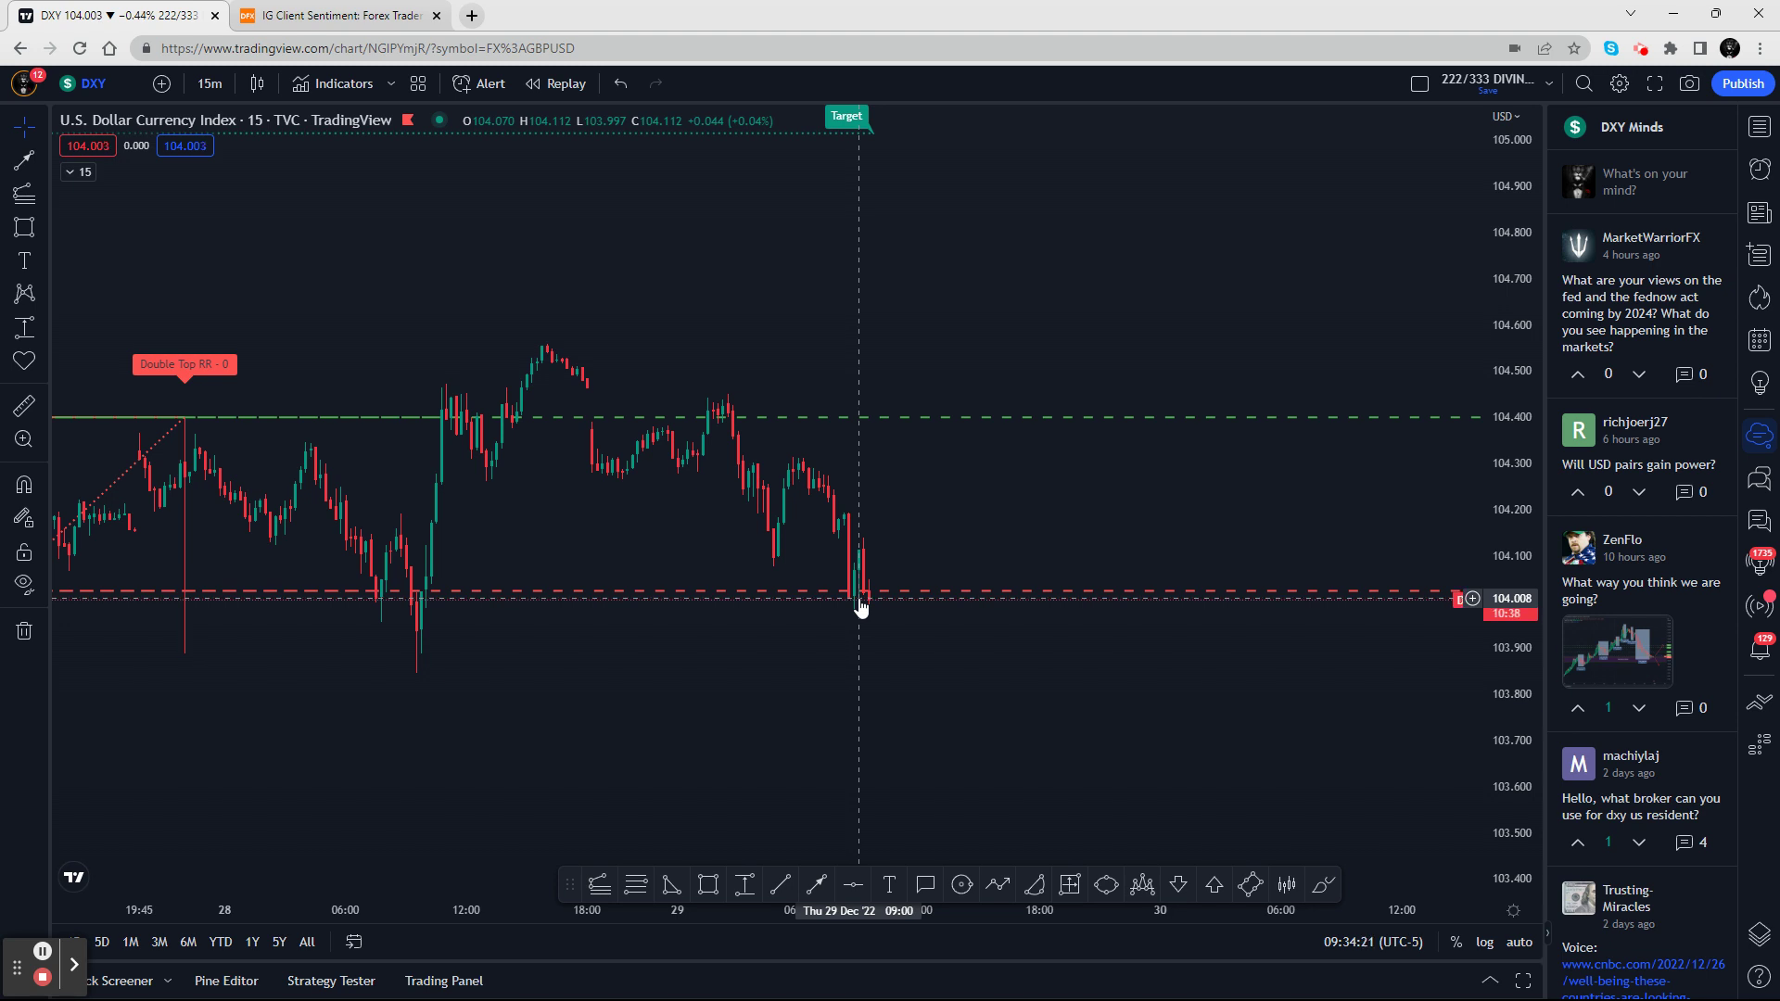
{"action": "mouse_move", "coordinate": [816, 614]}
{"action": "left_mouse_down"}
{"action": "mouse_move", "coordinate": [1072, 628]}
{"action": "mouse_move", "coordinate": [922, 713]}
{"action": "left_mouse_up"}
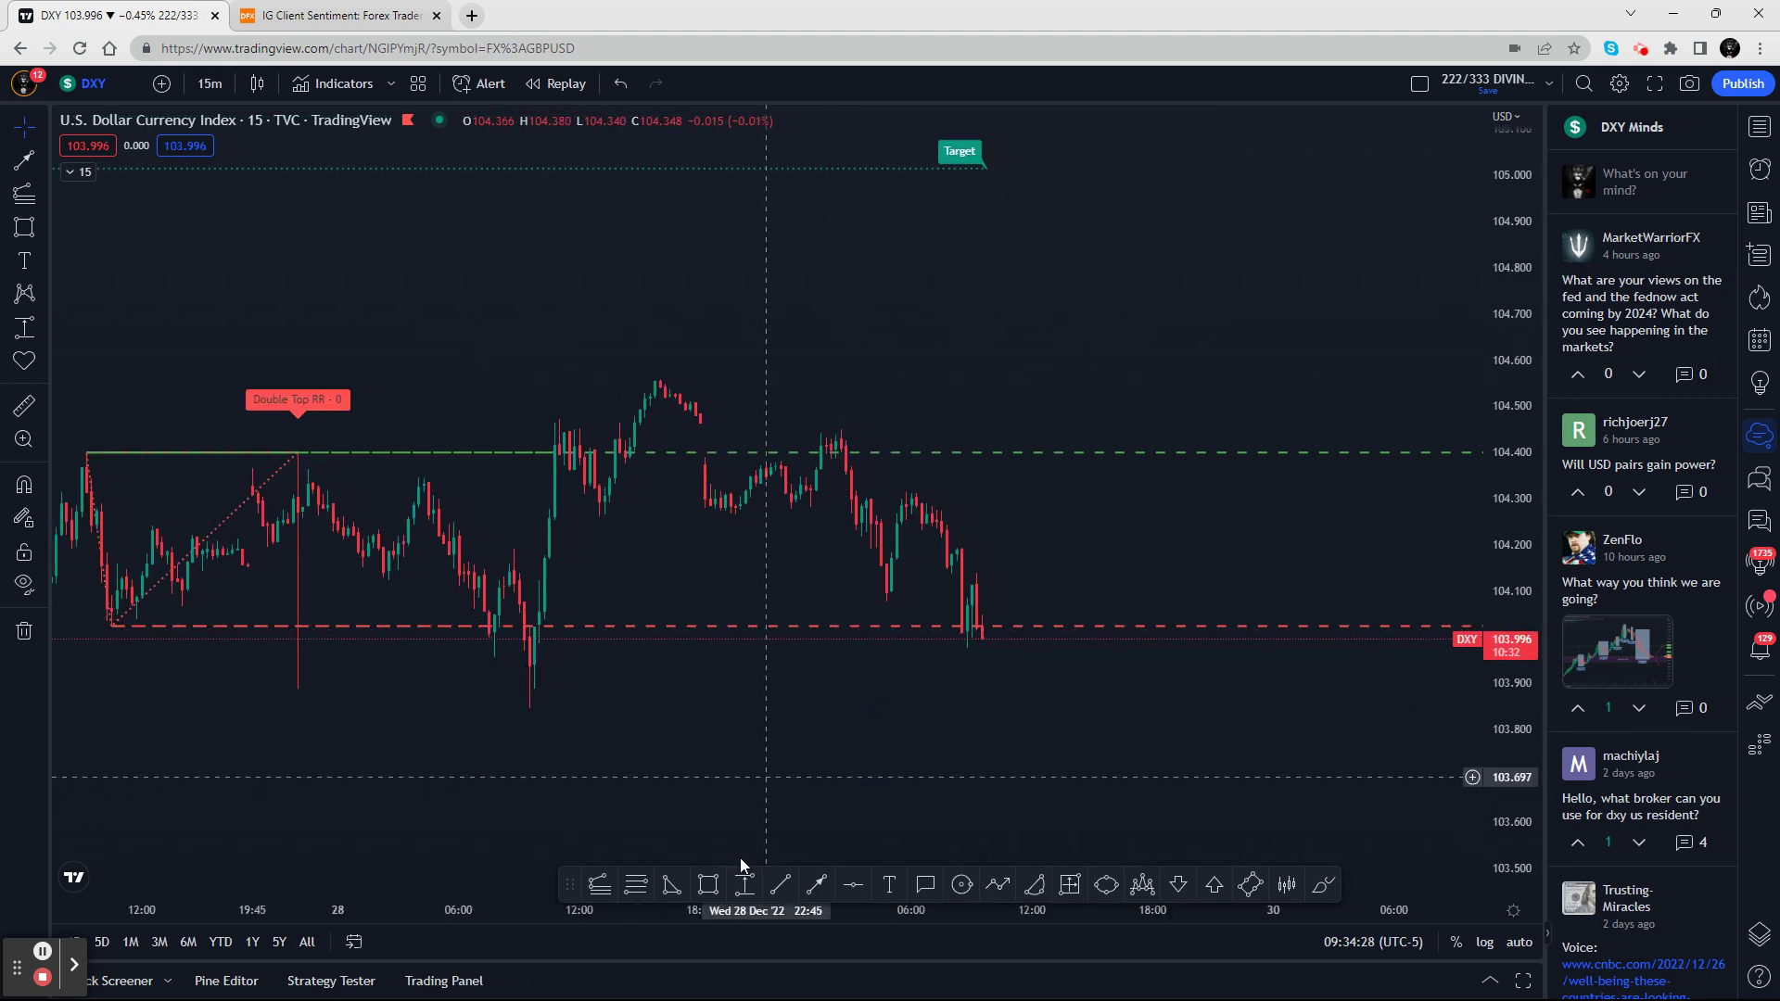
Draw a rectangle zone over the 28 December swing low from about 104.02 down to 103.84, extended past the latest candle
{"action": "left_click", "coordinate": [520, 628]}
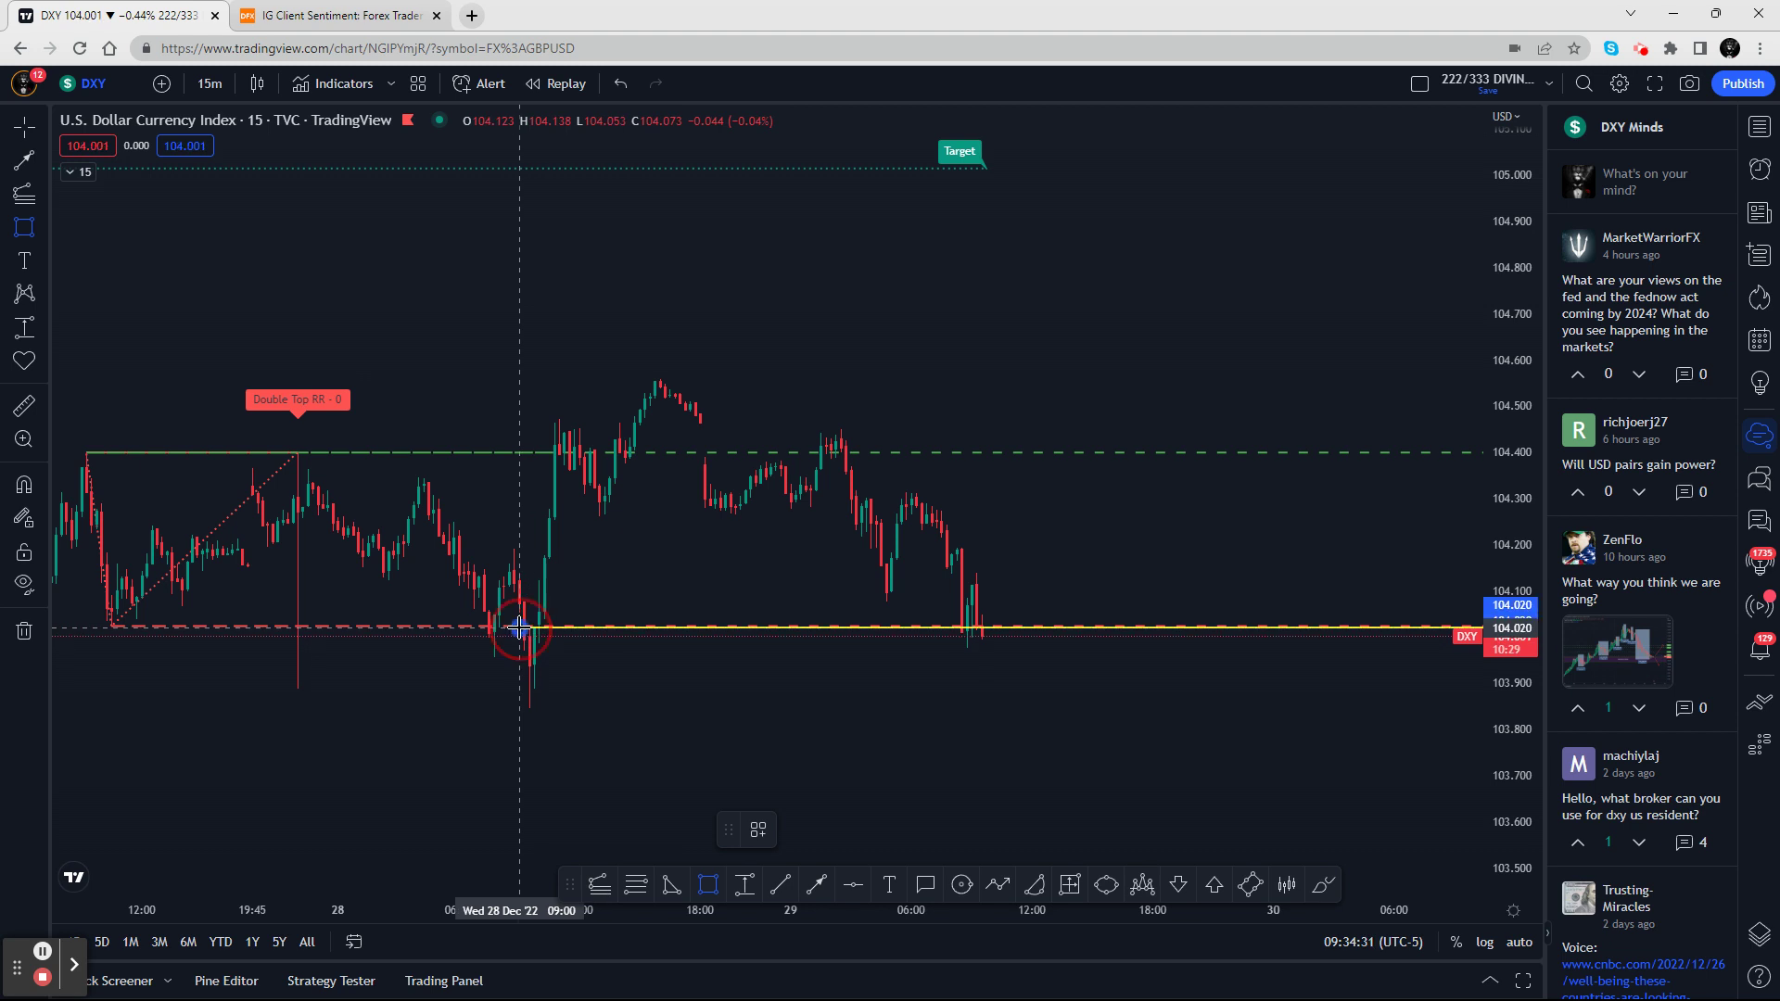
{"action": "left_click", "coordinate": [520, 711]}
{"action": "left_click", "coordinate": [1092, 655]}
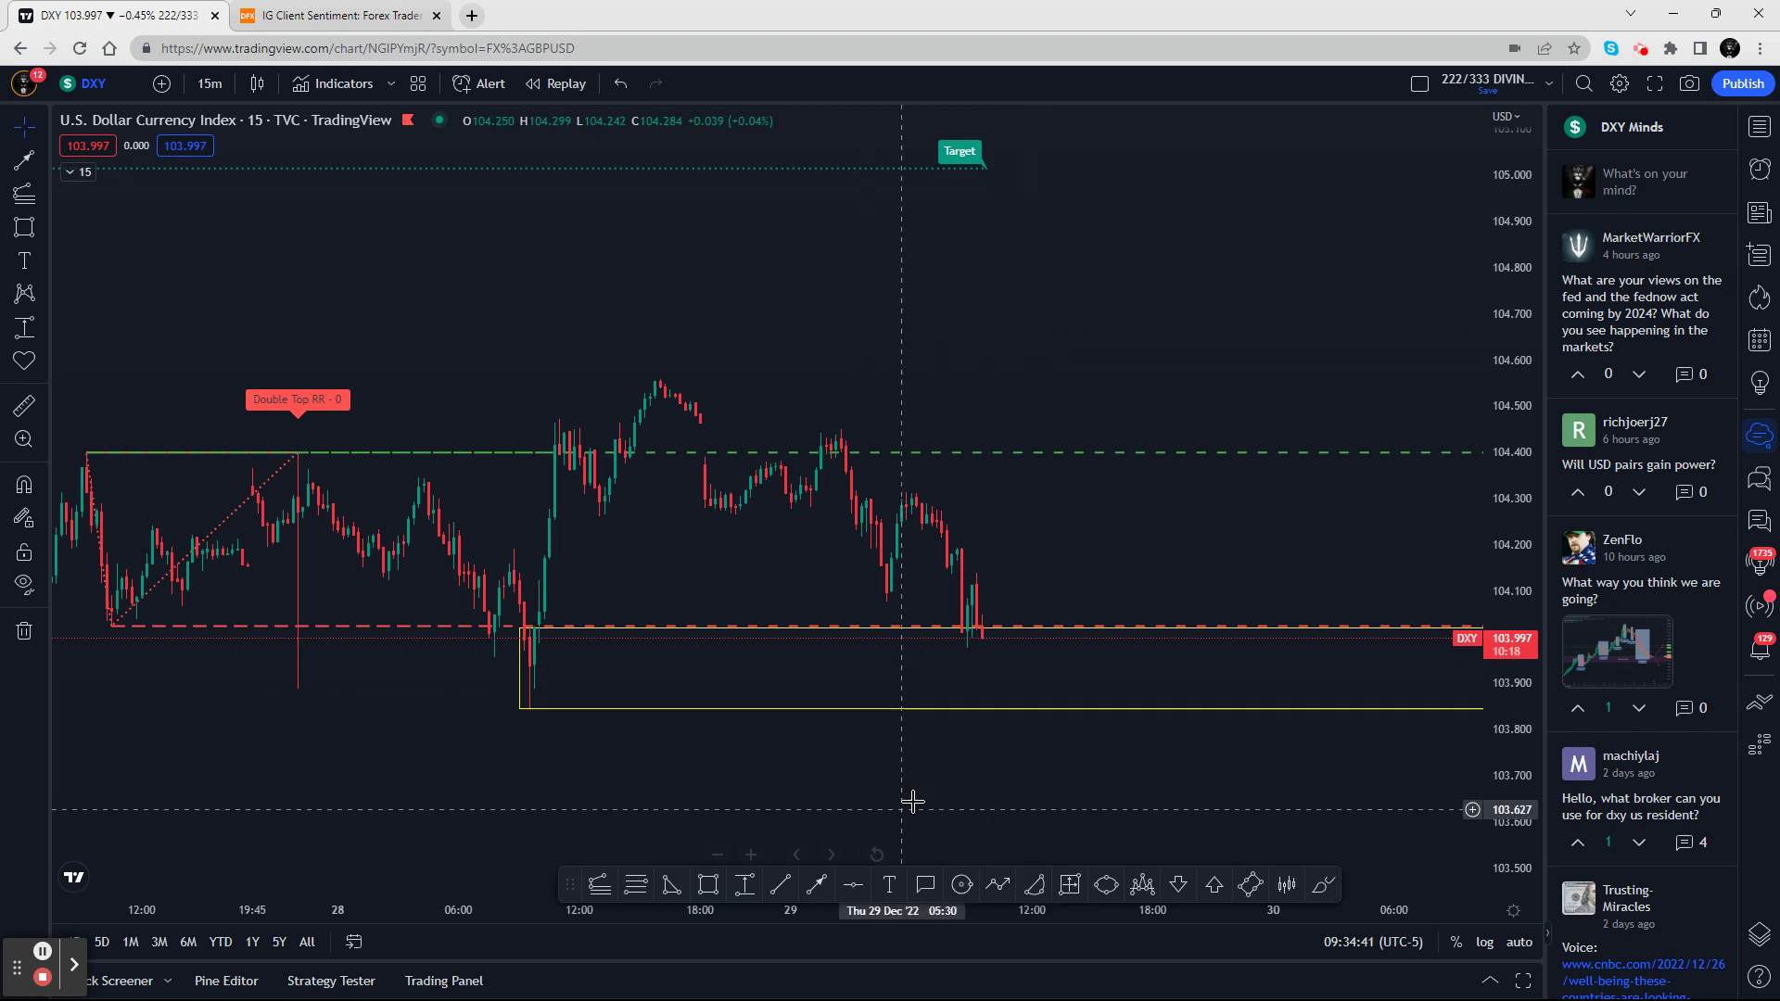
Draw an upward arrow from inside the rectangle zone, from about 103.93 up to about 104.57
{"action": "left_click", "coordinate": [817, 884]}
{"action": "left_click", "coordinate": [1012, 669]}
{"action": "left_click", "coordinate": [1129, 370]}
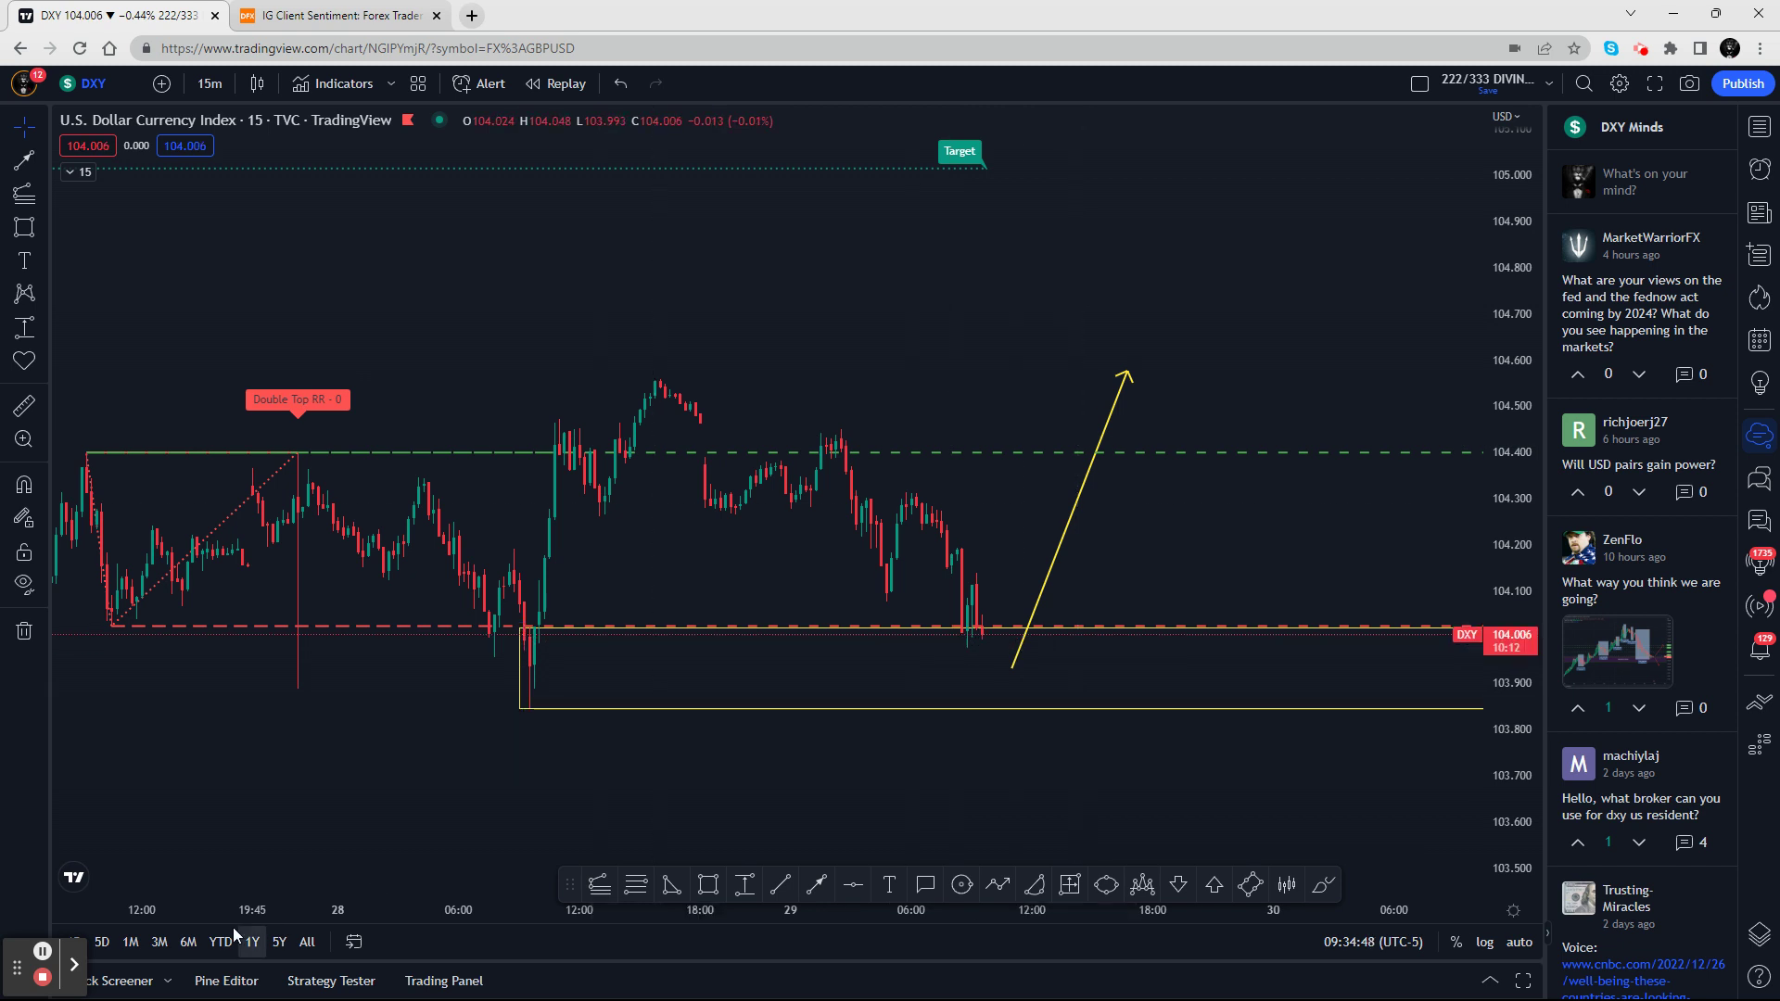
Place a horizontal line at about 103.749 at the Bottom 2 low of the double bottom
{"action": "scroll", "coordinate": [205, 911], "scroll_direction": "down", "scroll_amount": 5}
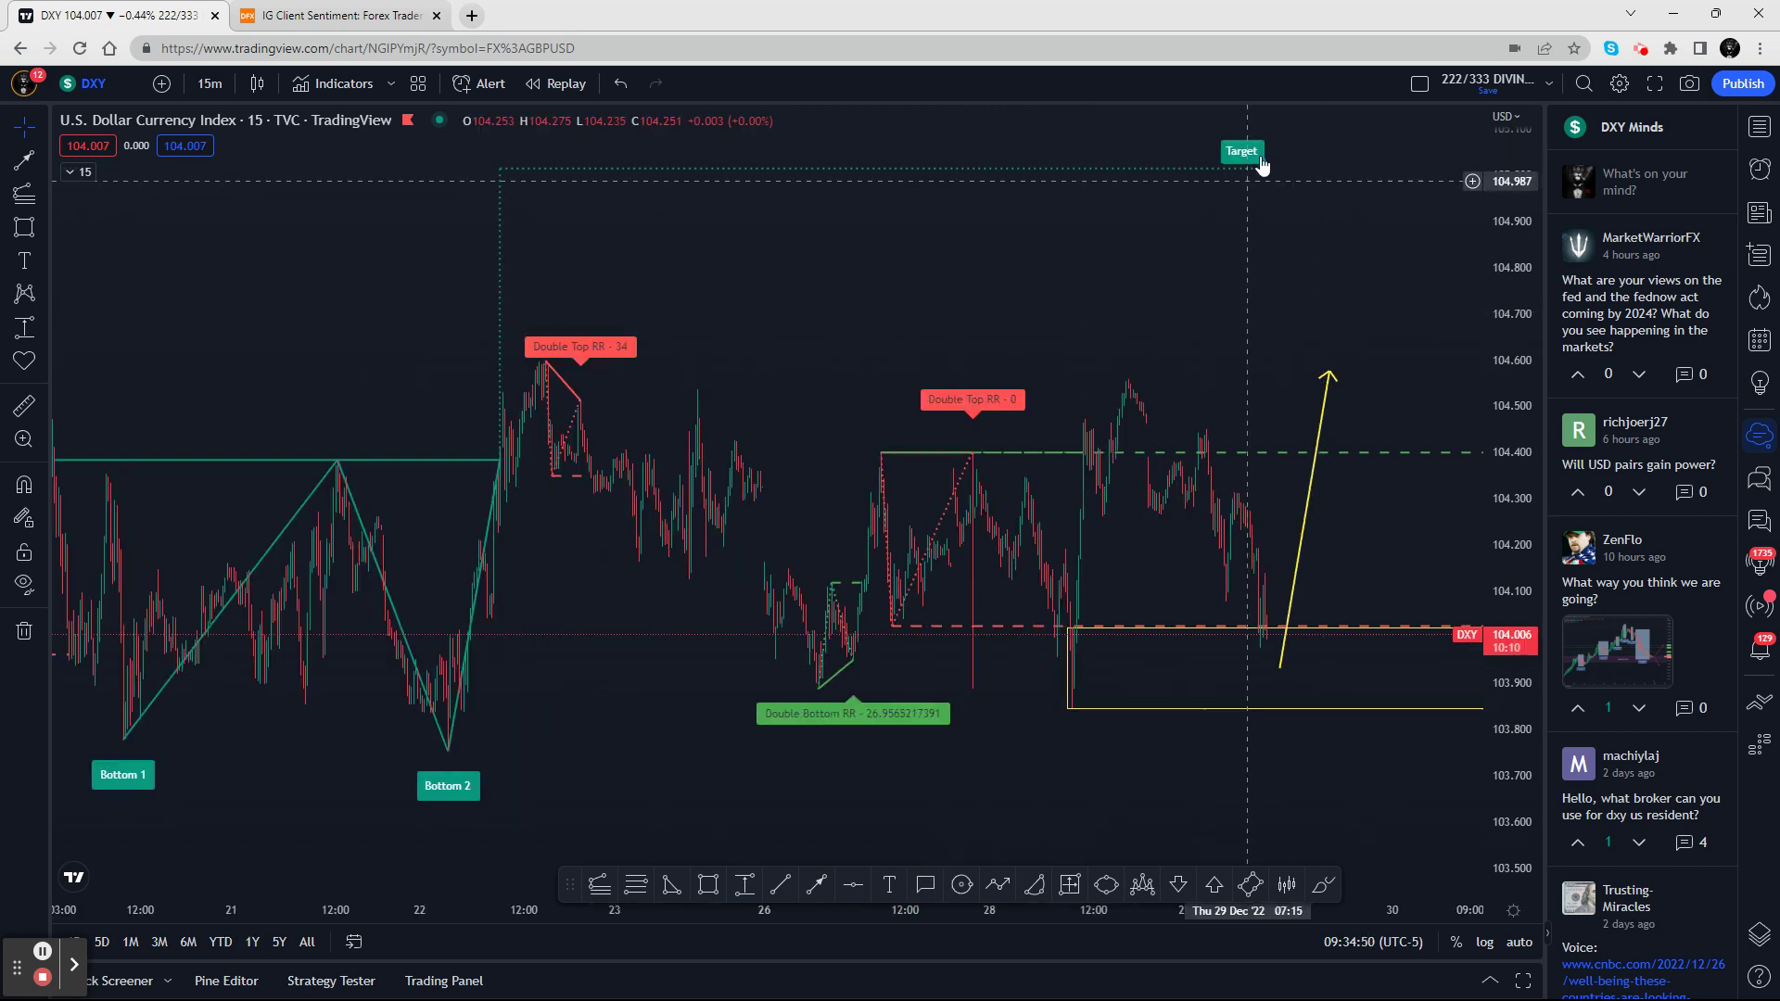
{"action": "mouse_move", "coordinate": [1245, 174]}
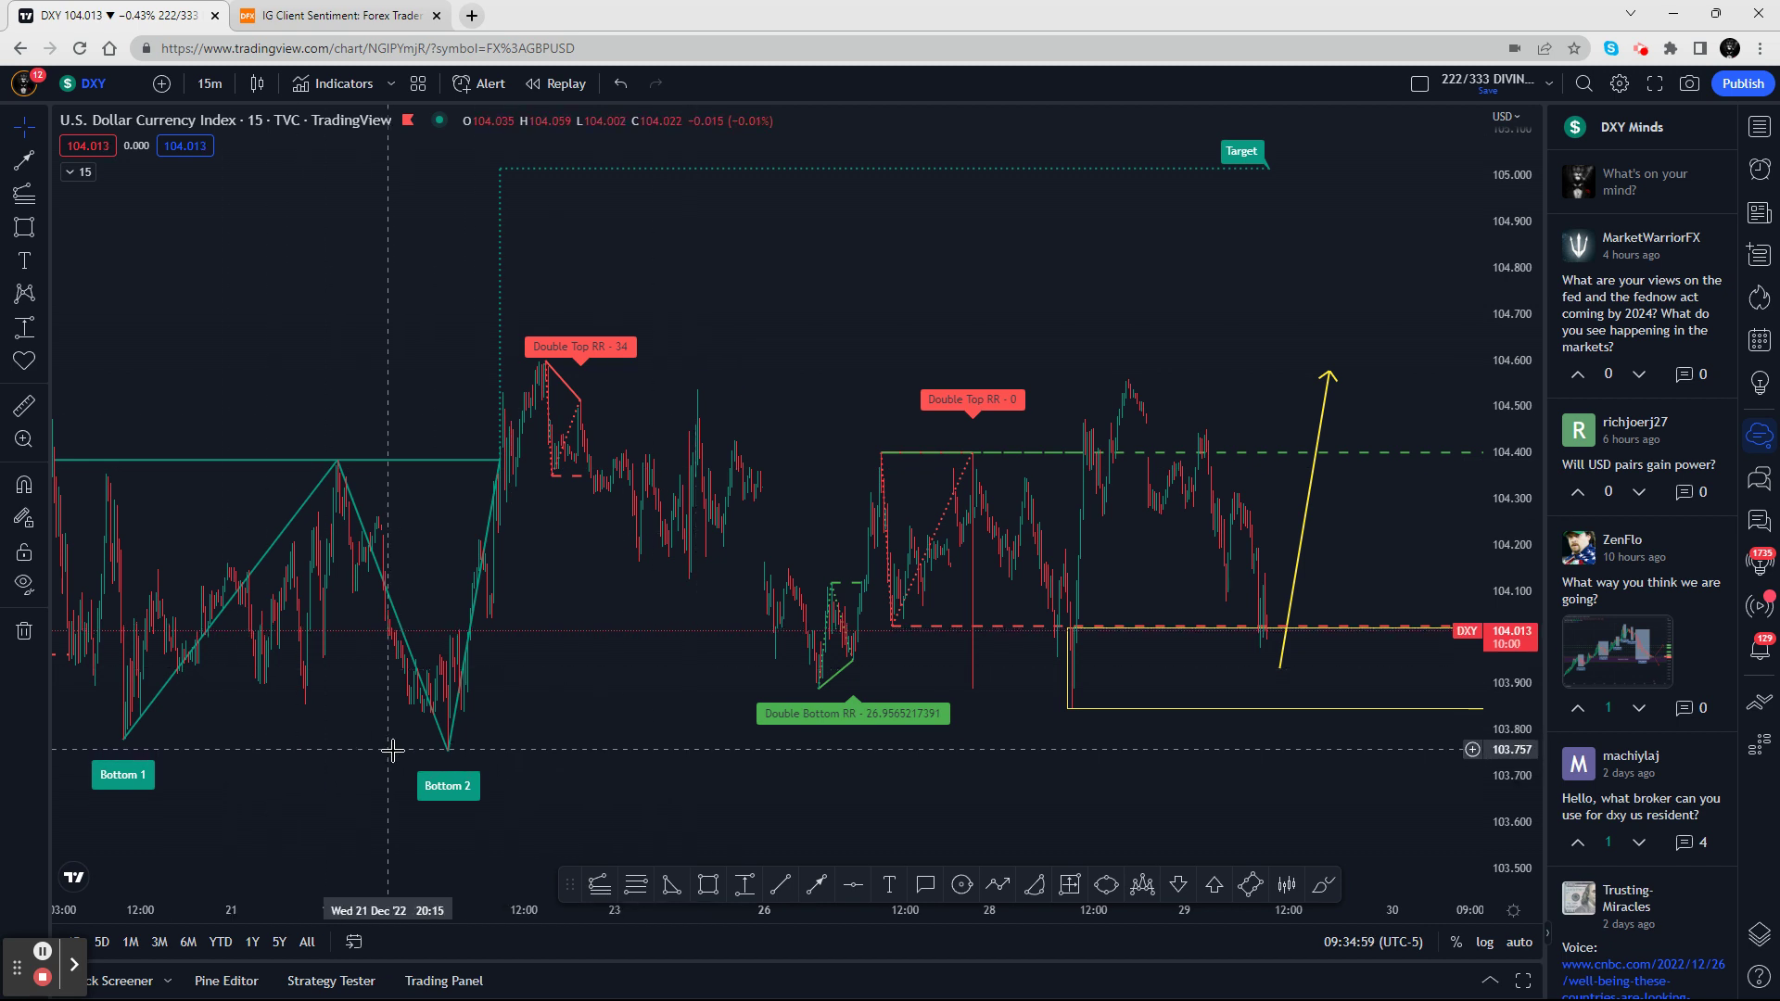
{"action": "left_click", "coordinate": [853, 885]}
{"action": "left_click", "coordinate": [525, 753]}
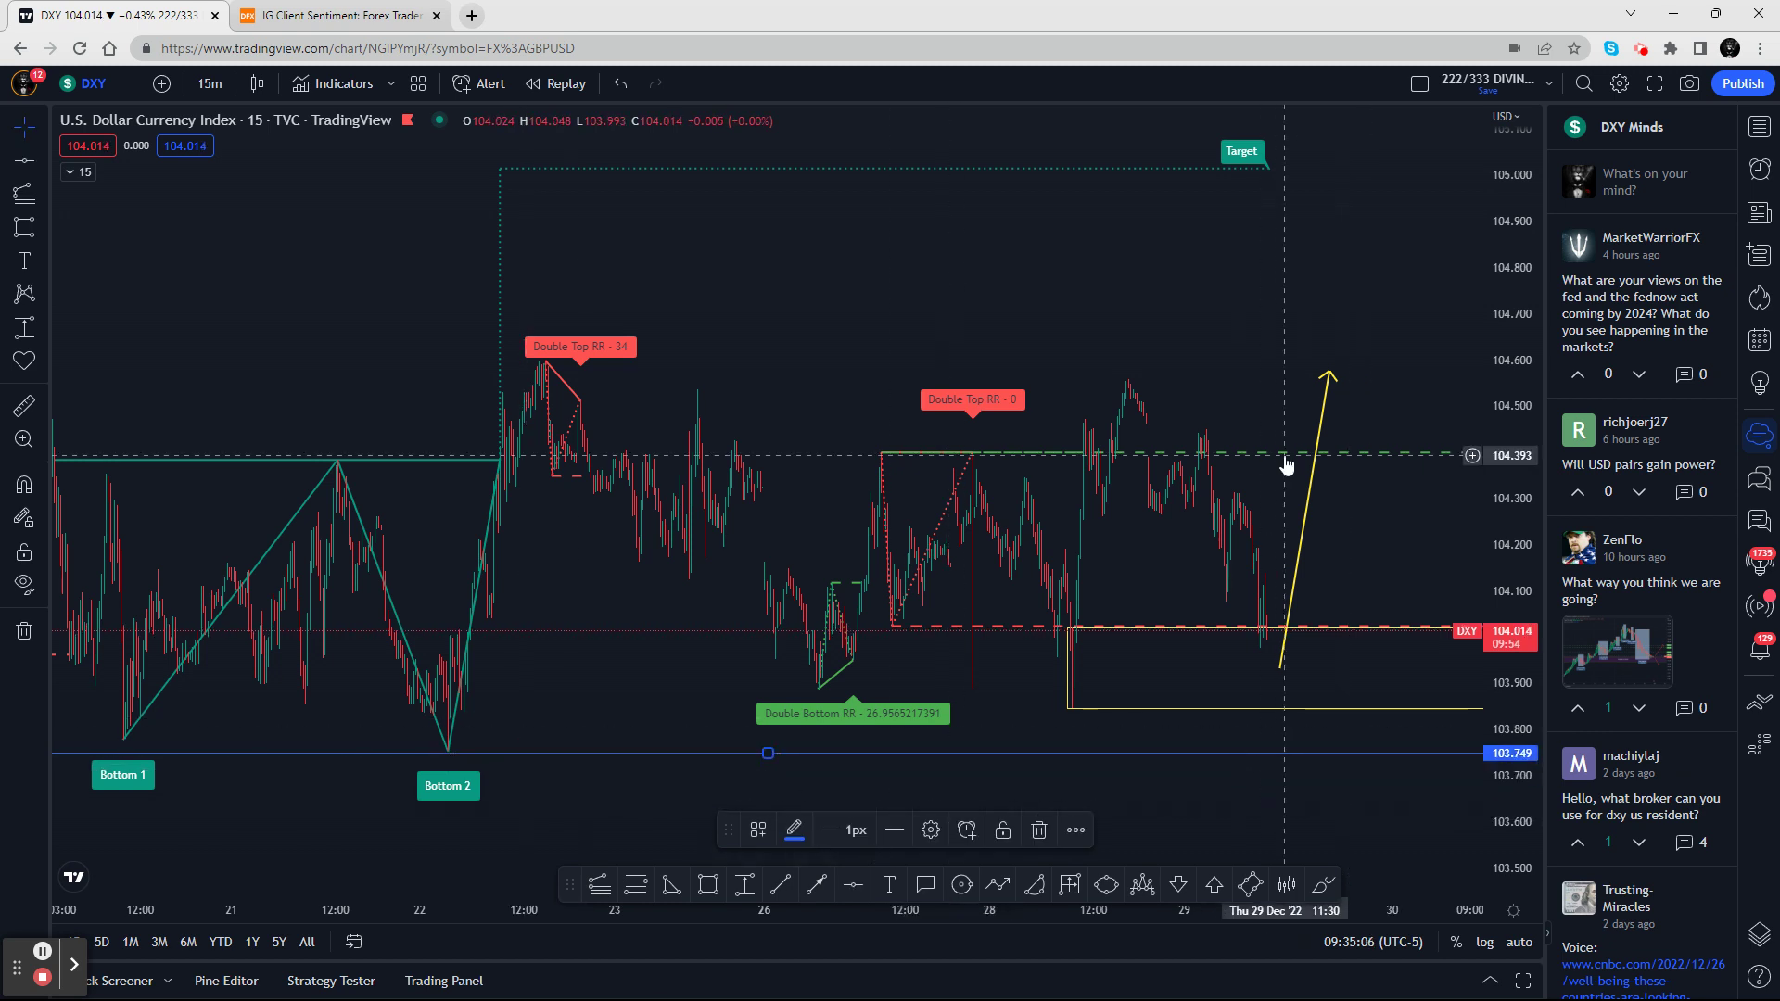
{"action": "left_click_drag", "start_coordinate": [1275, 350], "coordinate": [775, 342]}
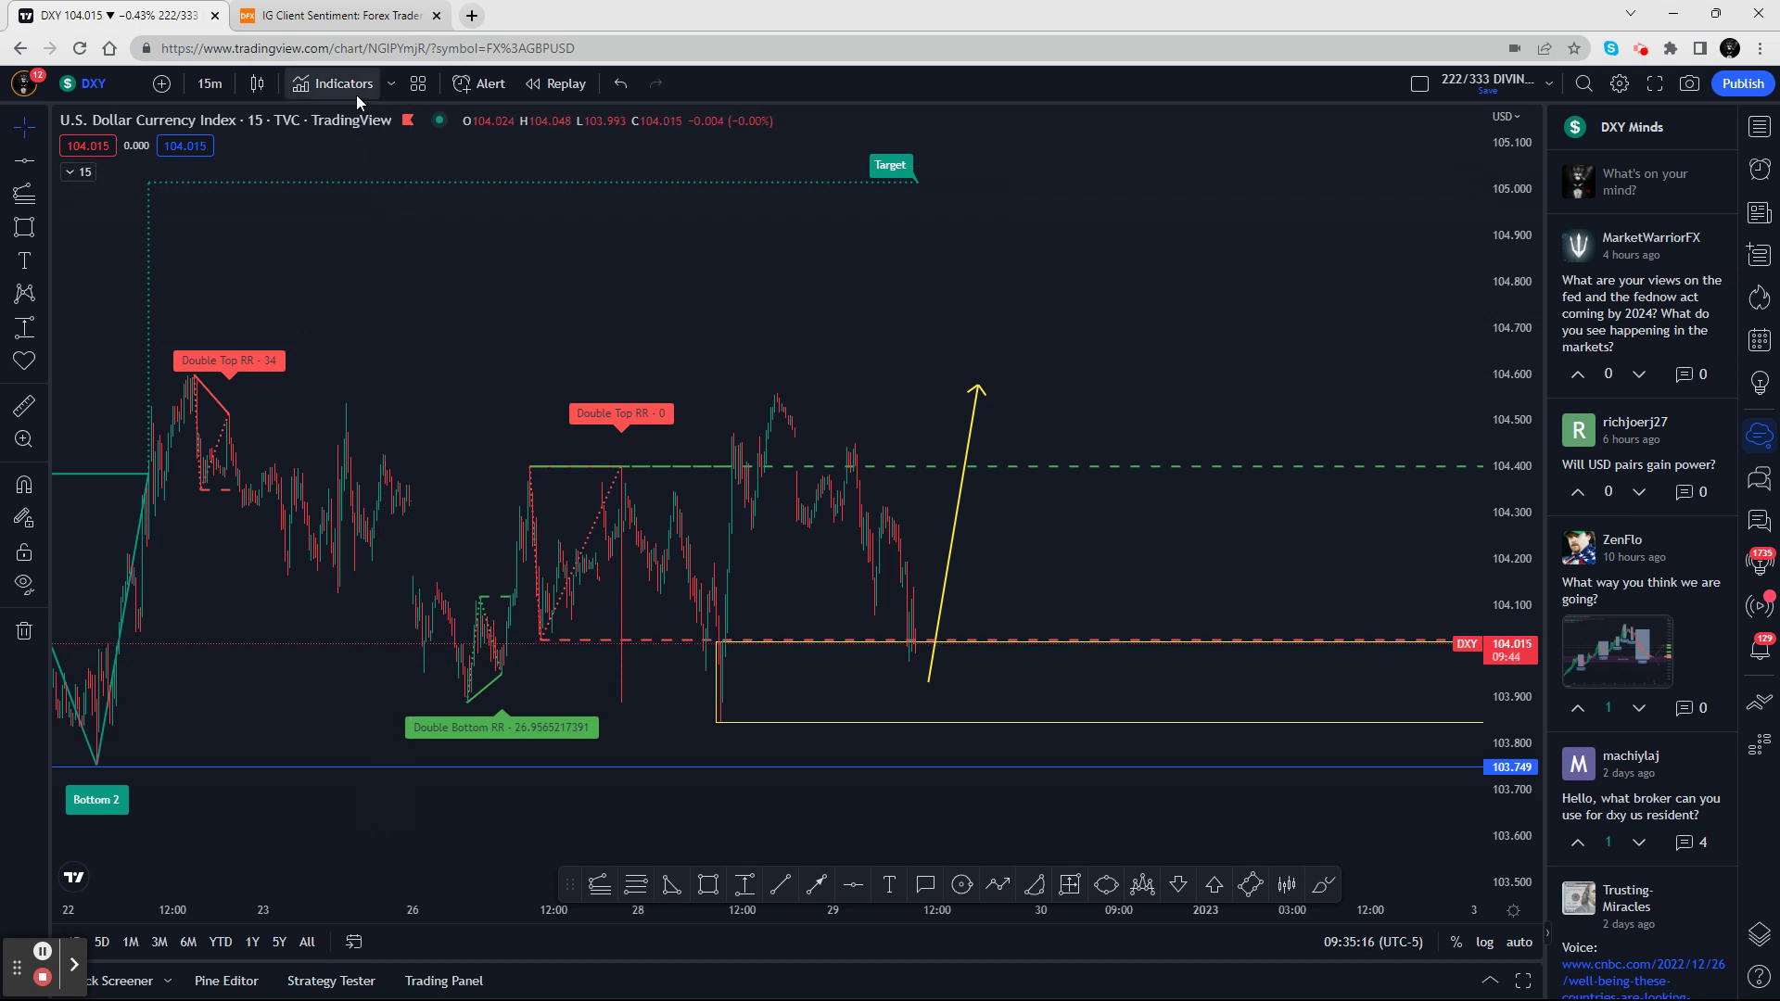
Review the indicators applied to the chart and search the indicator library for "double"
{"action": "left_click", "coordinate": [78, 171]}
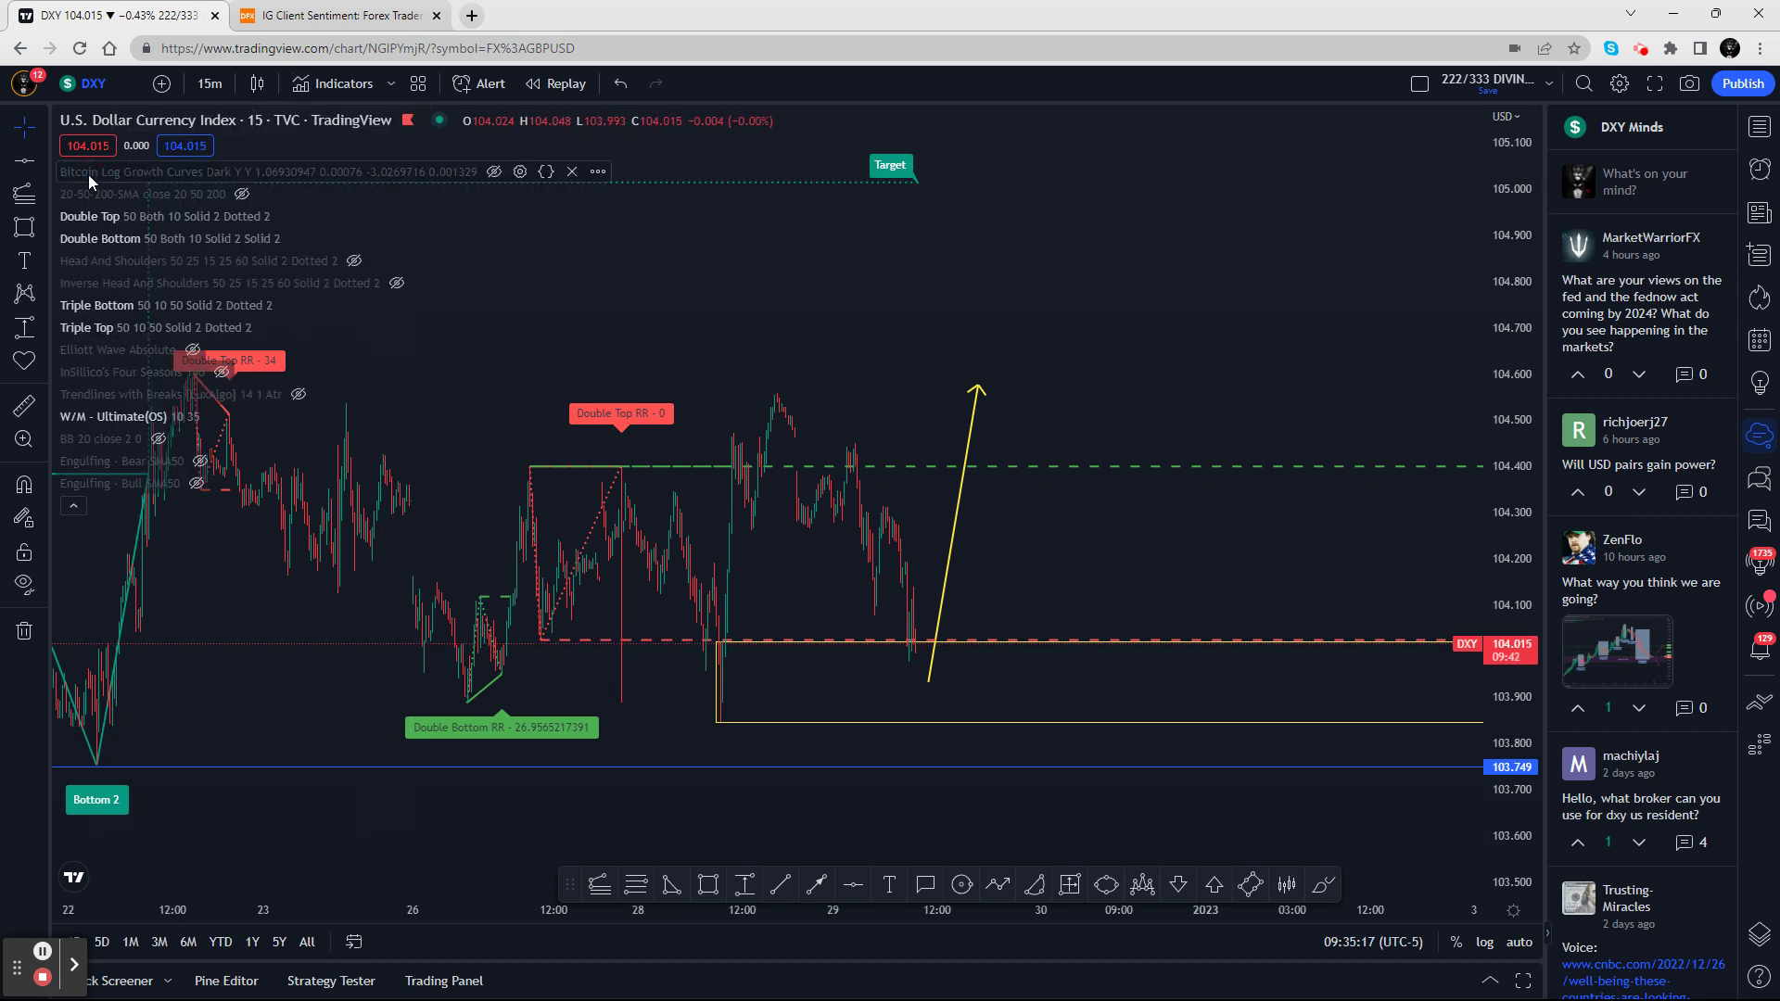
{"action": "left_click", "coordinate": [347, 87]}
{"action": "type", "text": "doi"}
{"action": "key", "text": "BackSpace"}
{"action": "type", "text": "uble"}
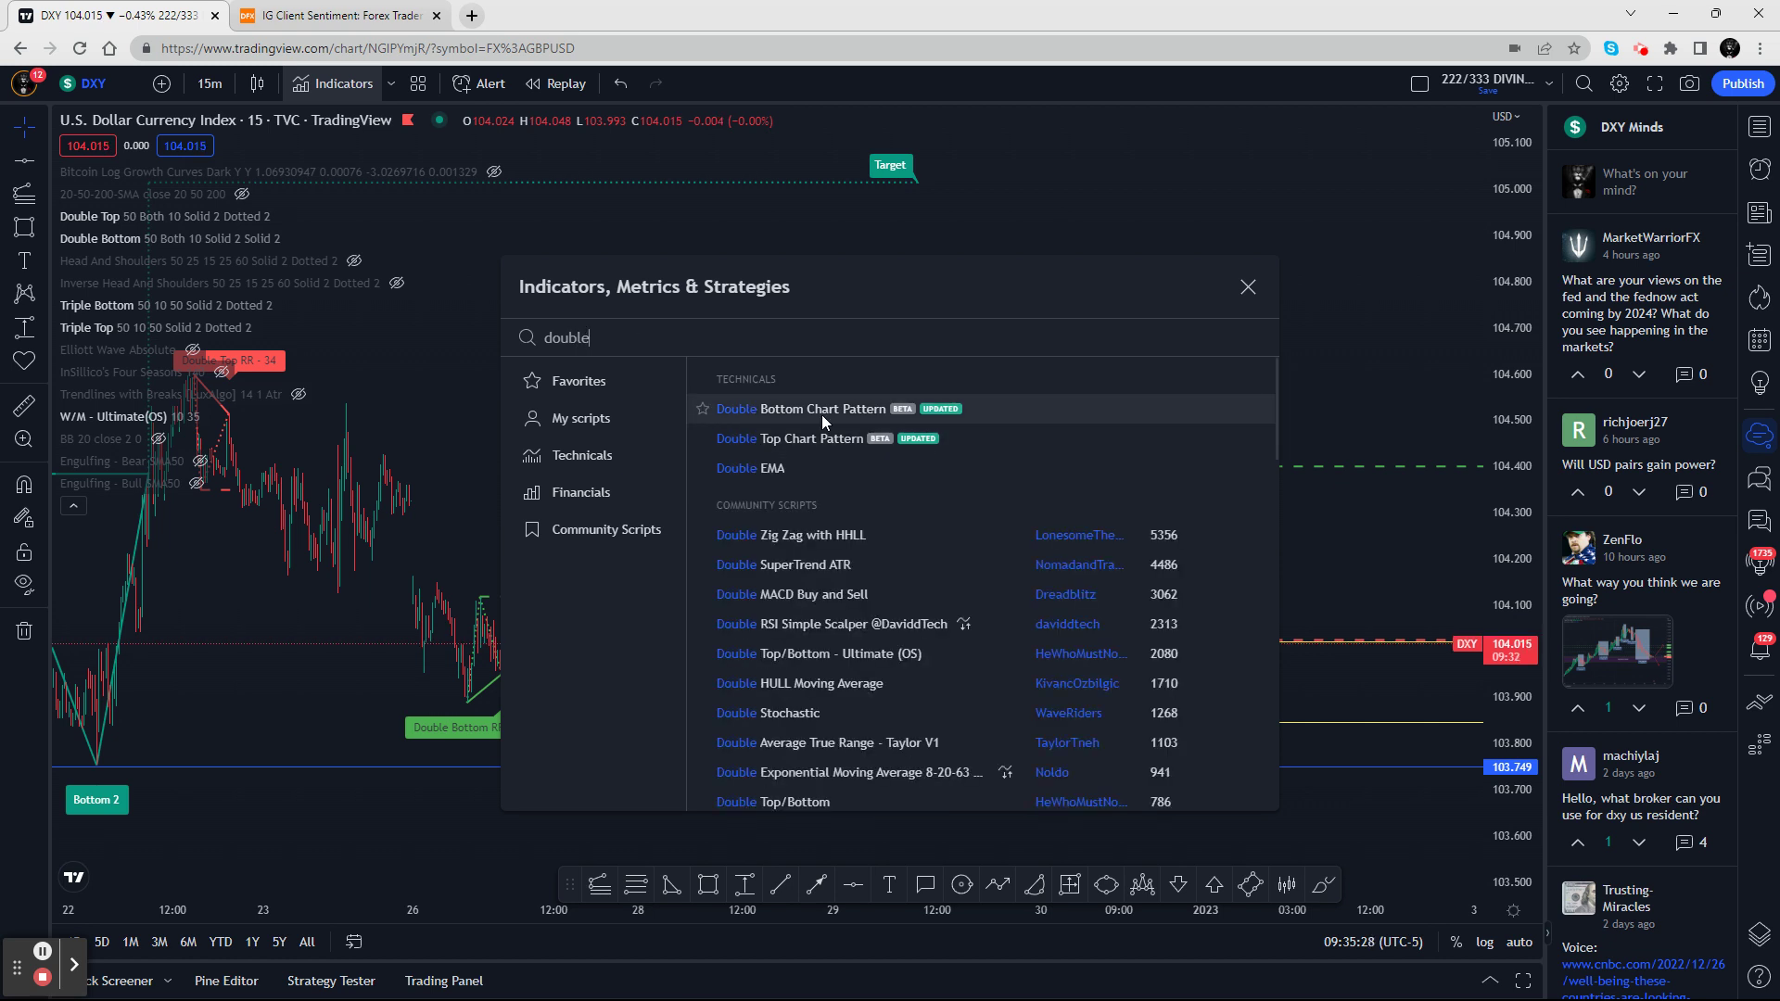
{"action": "left_click", "coordinate": [1248, 288]}
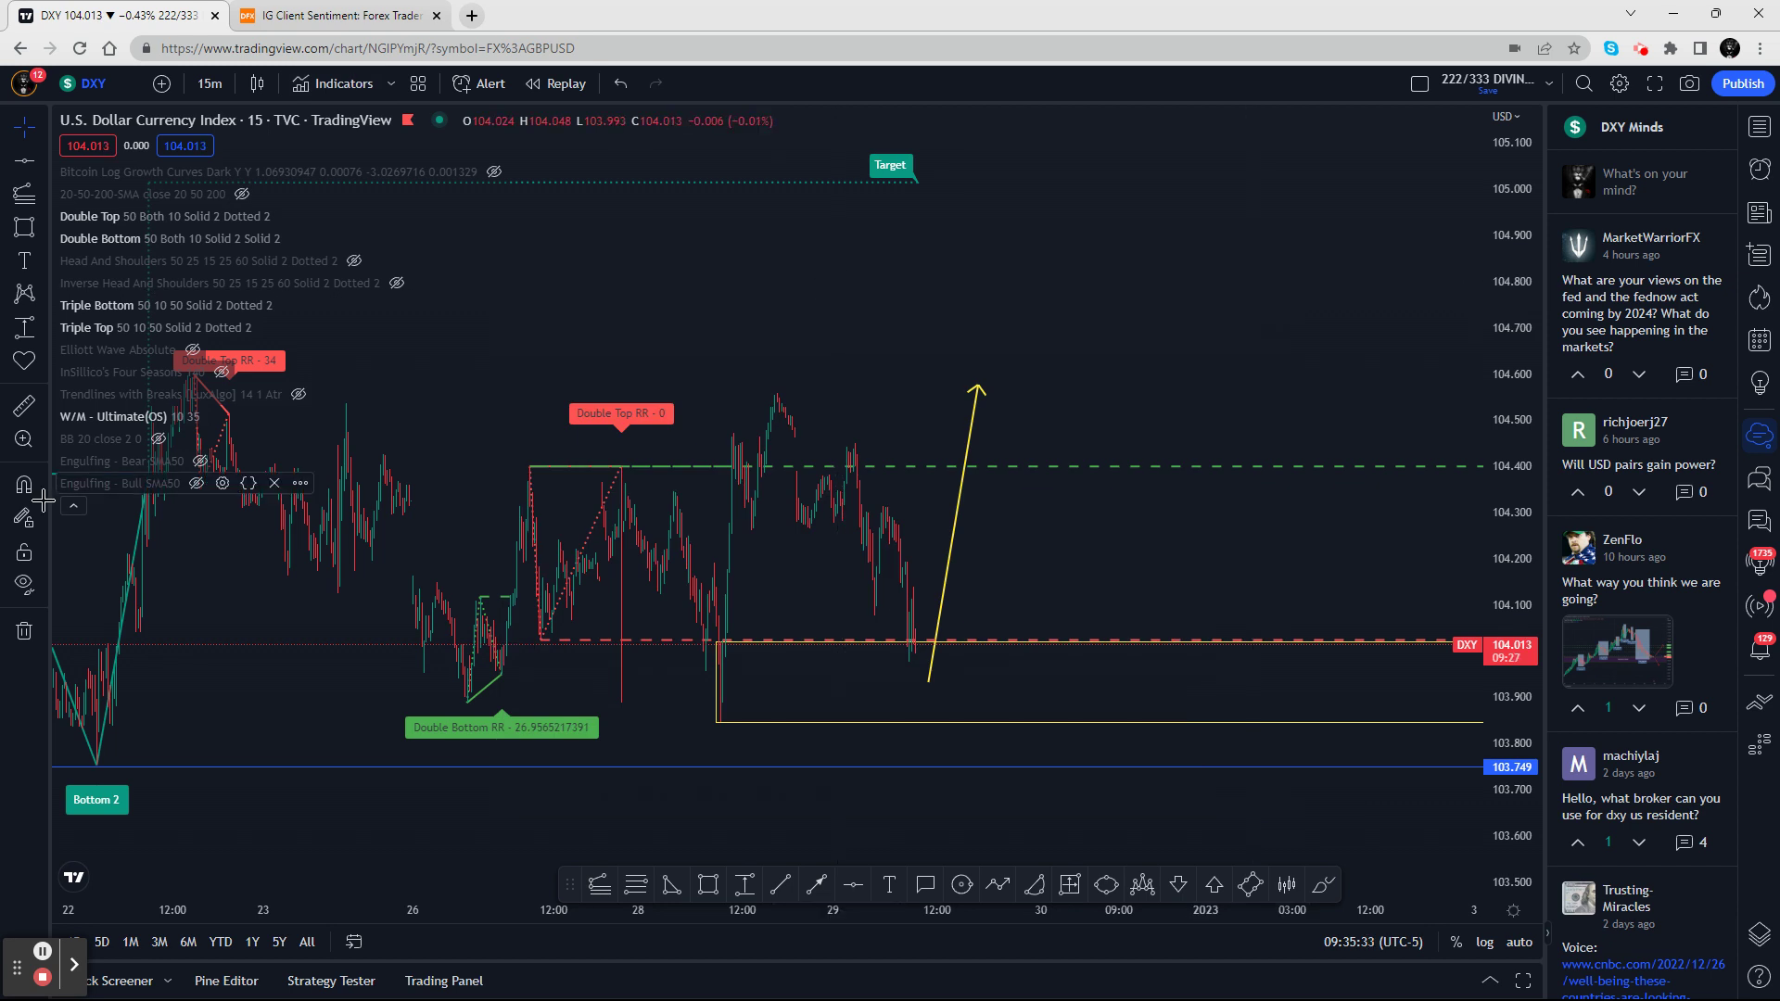
{"action": "left_click", "coordinate": [73, 506]}
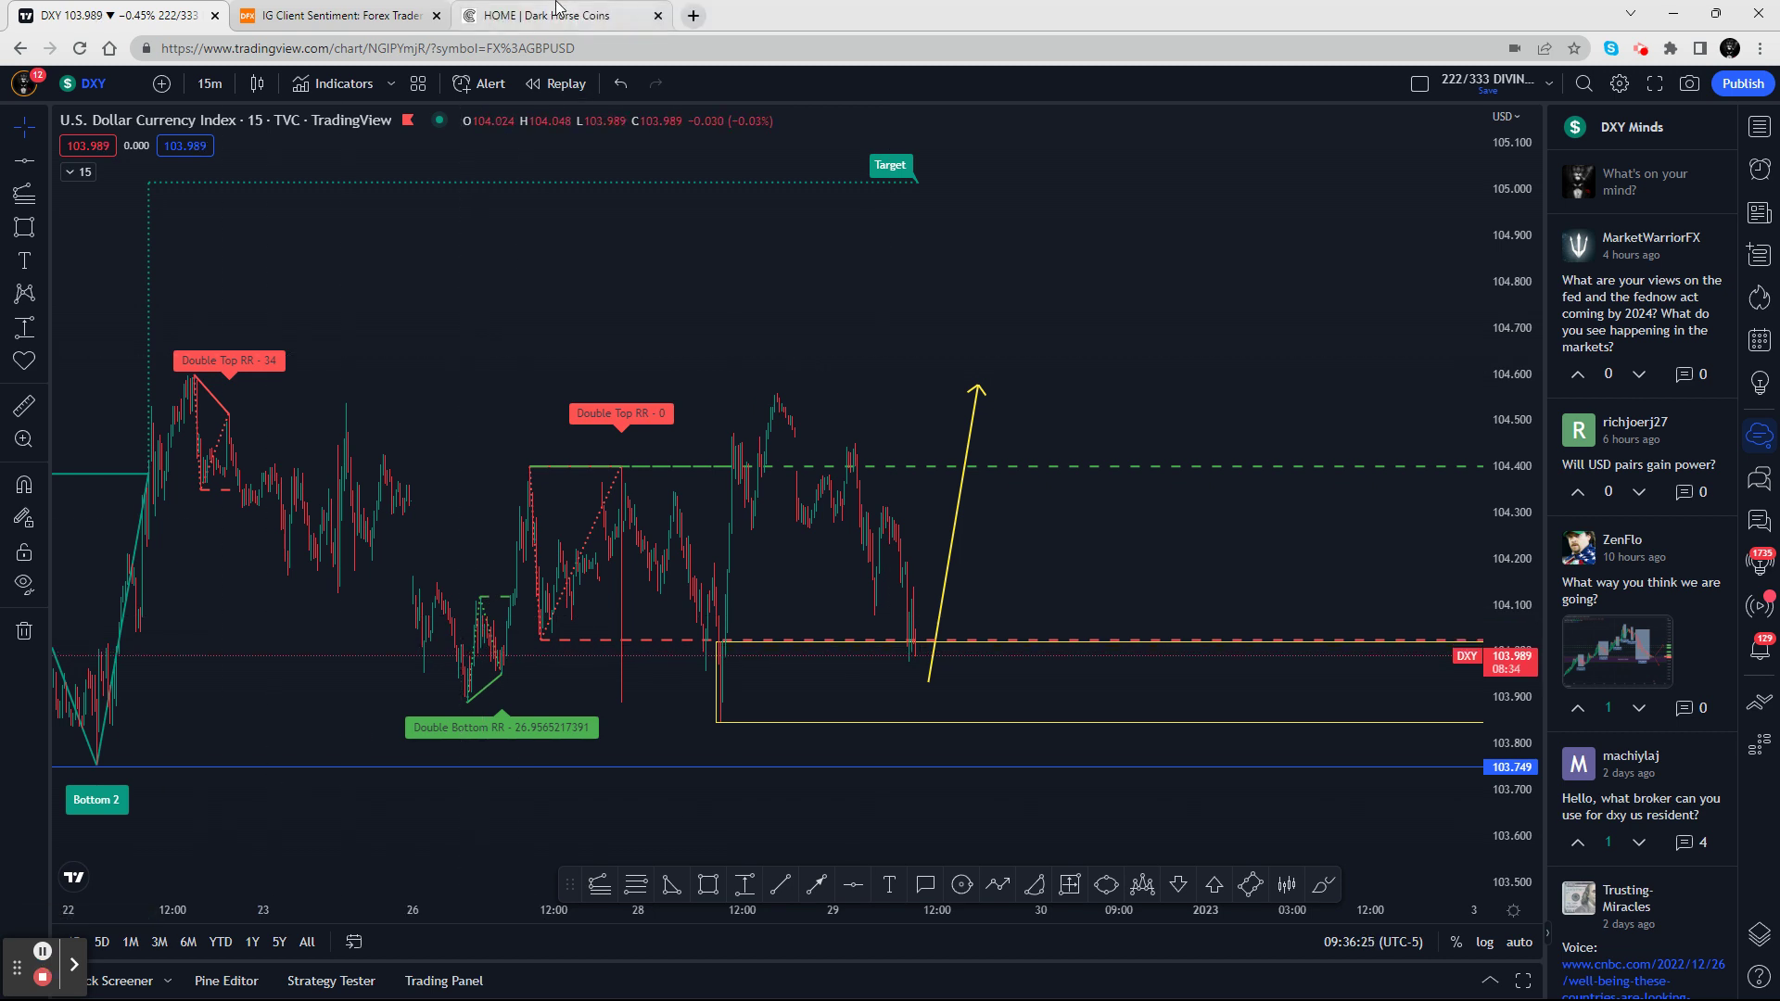
Switch to the Dark Horse Coins website to view its Dark Horse Downloads, and return to the TradingView chart
{"action": "left_click", "coordinate": [557, 11]}
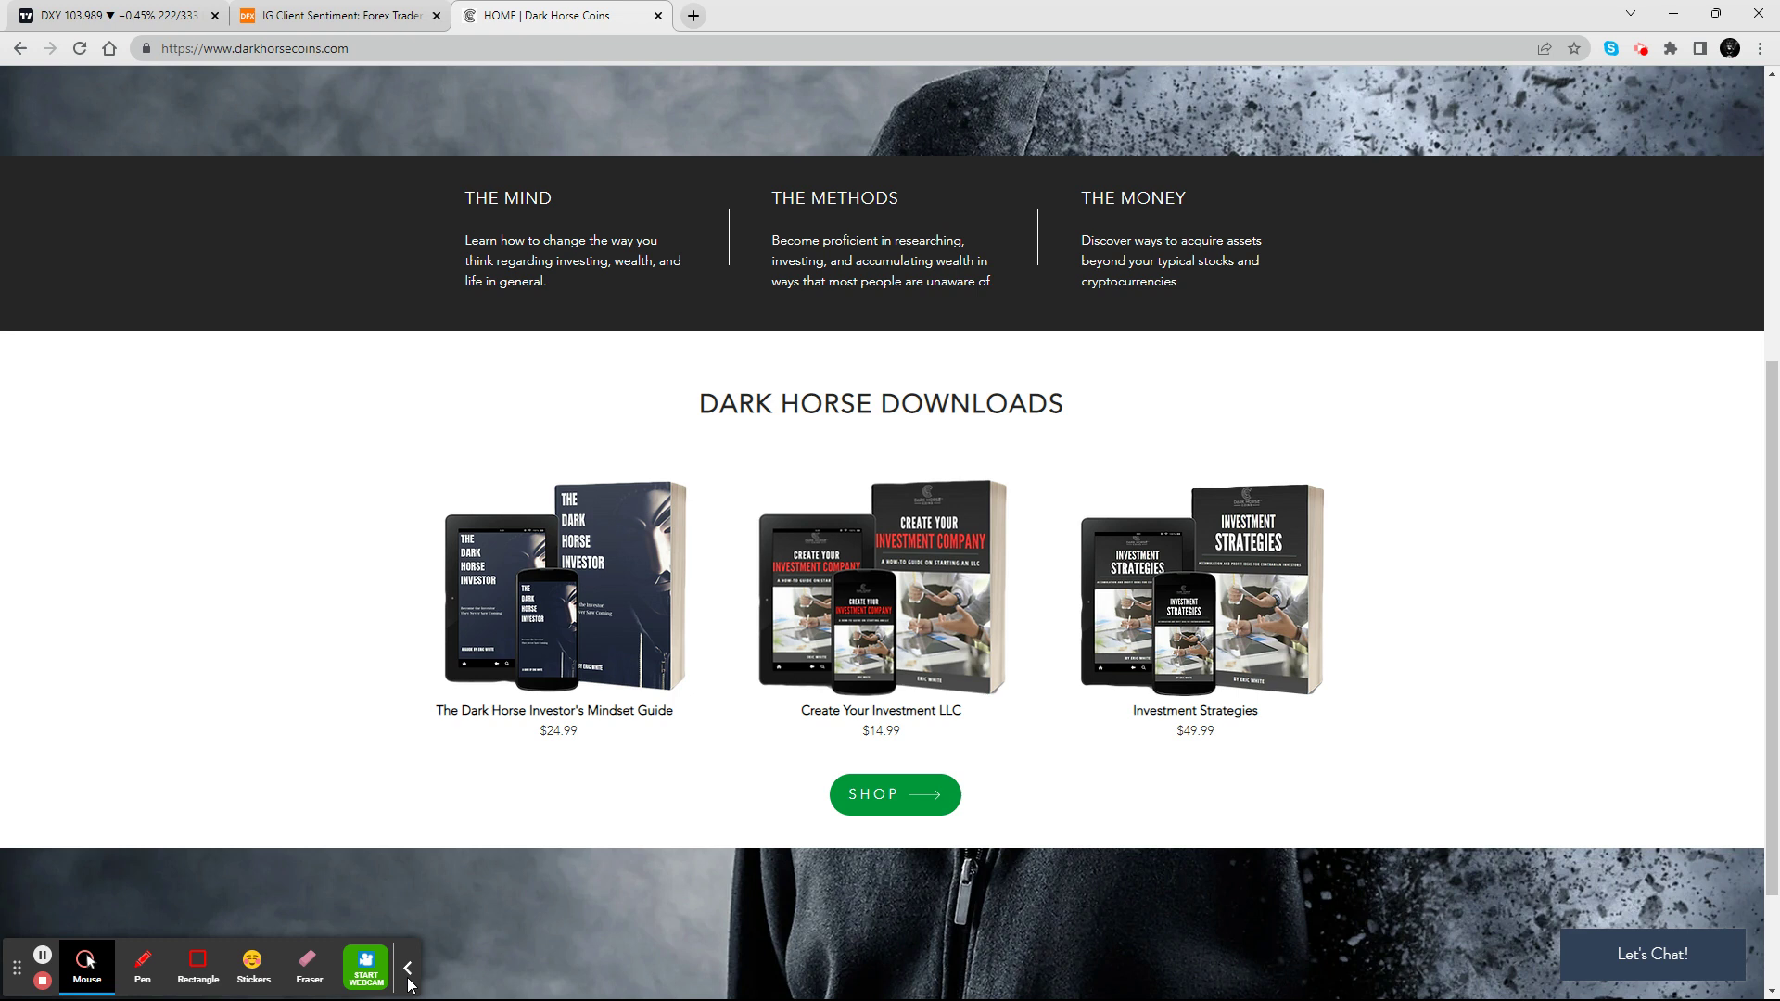
{"action": "left_click", "coordinate": [409, 981]}
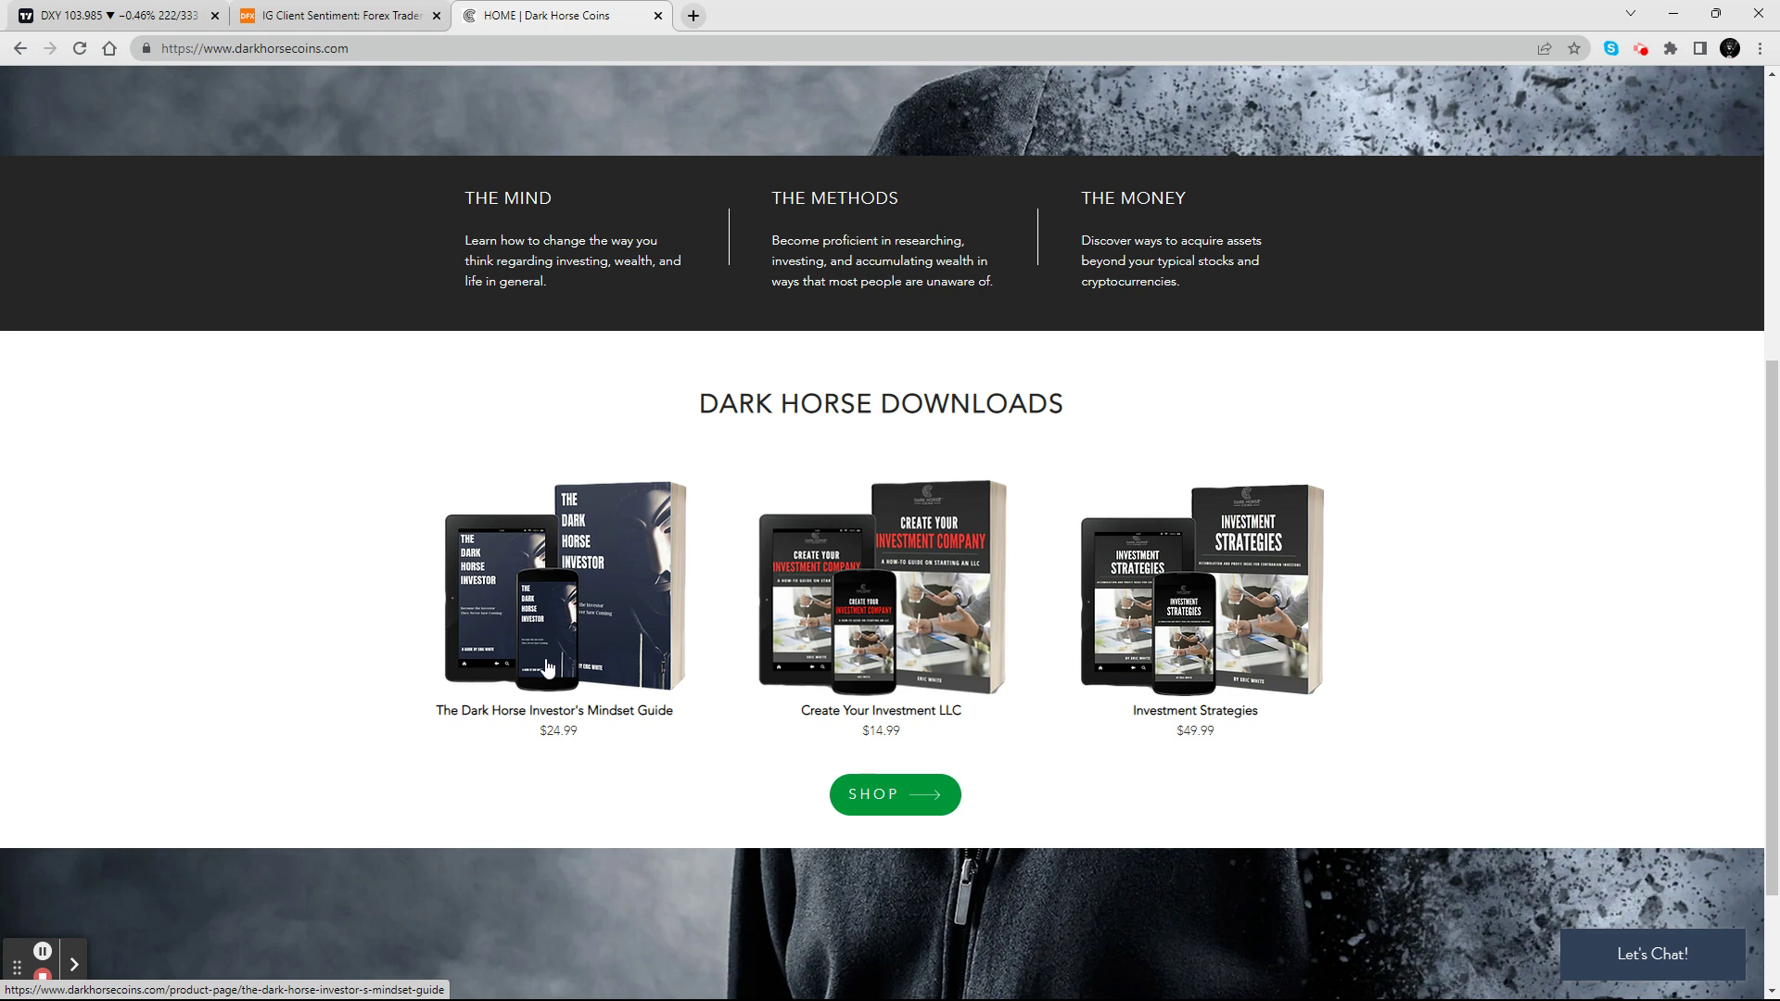
{"action": "left_click", "coordinate": [195, 15]}
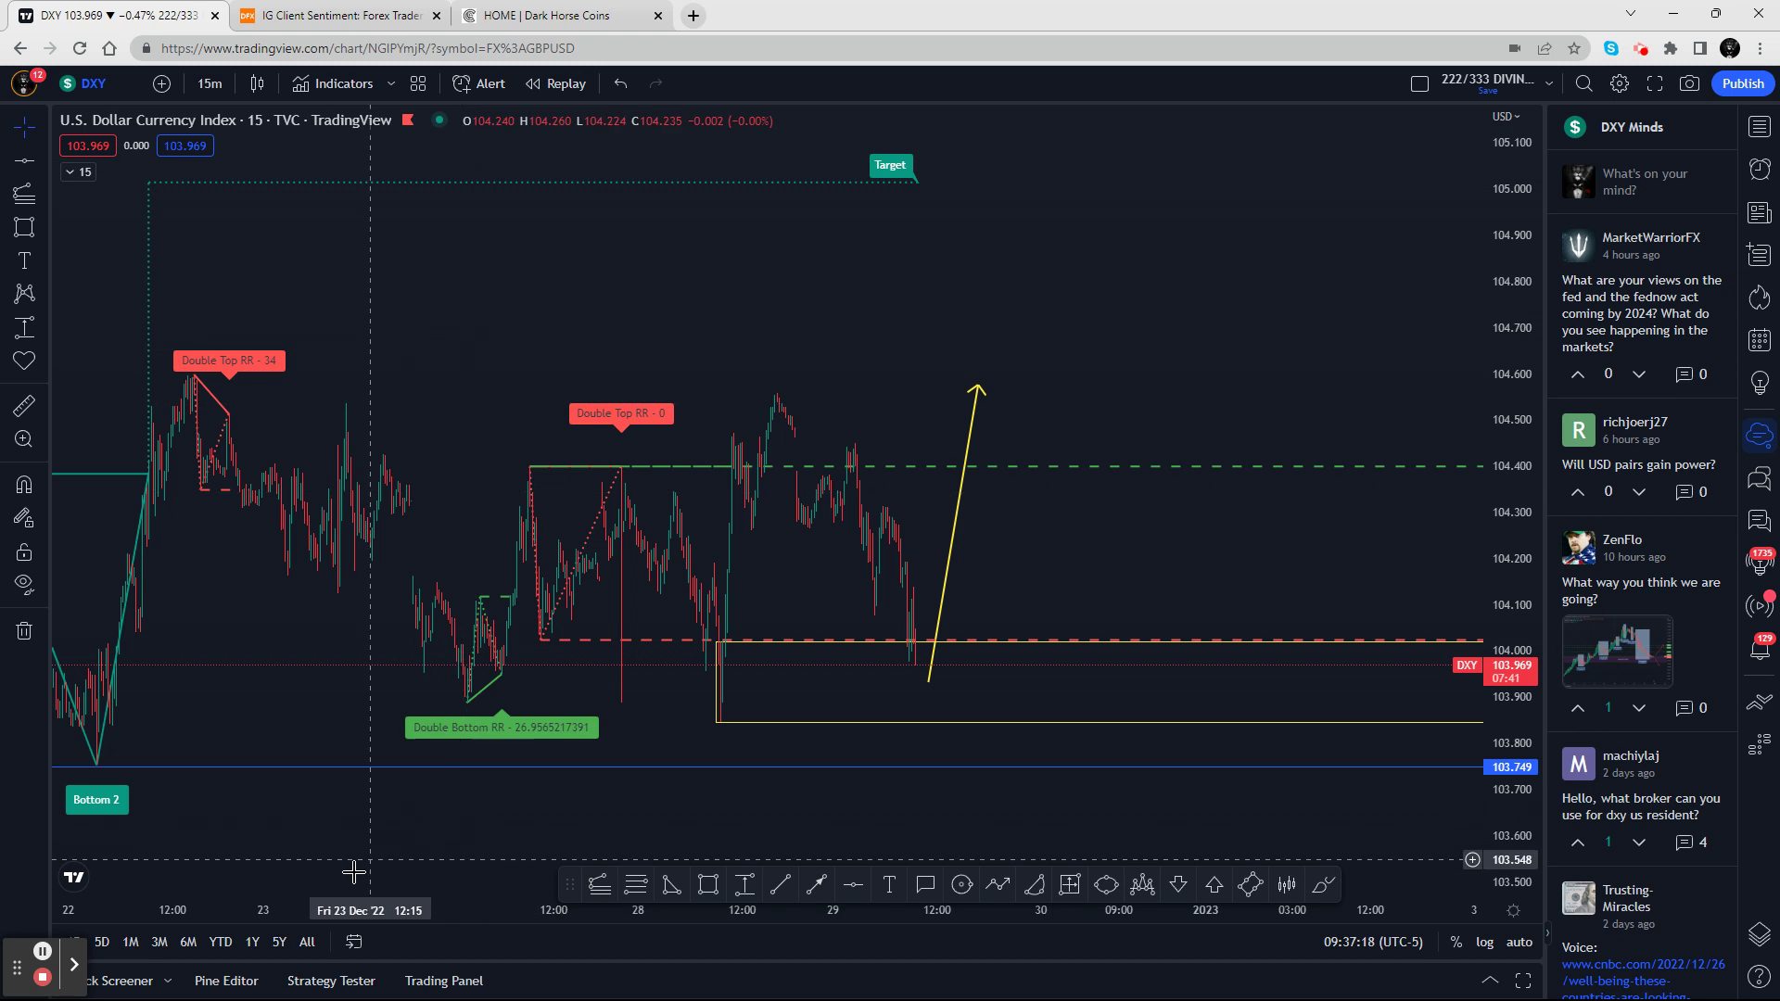
Show the hidden Elliott Wave indicator on the DXY chart
{"action": "left_click_drag", "start_coordinate": [311, 900], "coordinate": [423, 904]}
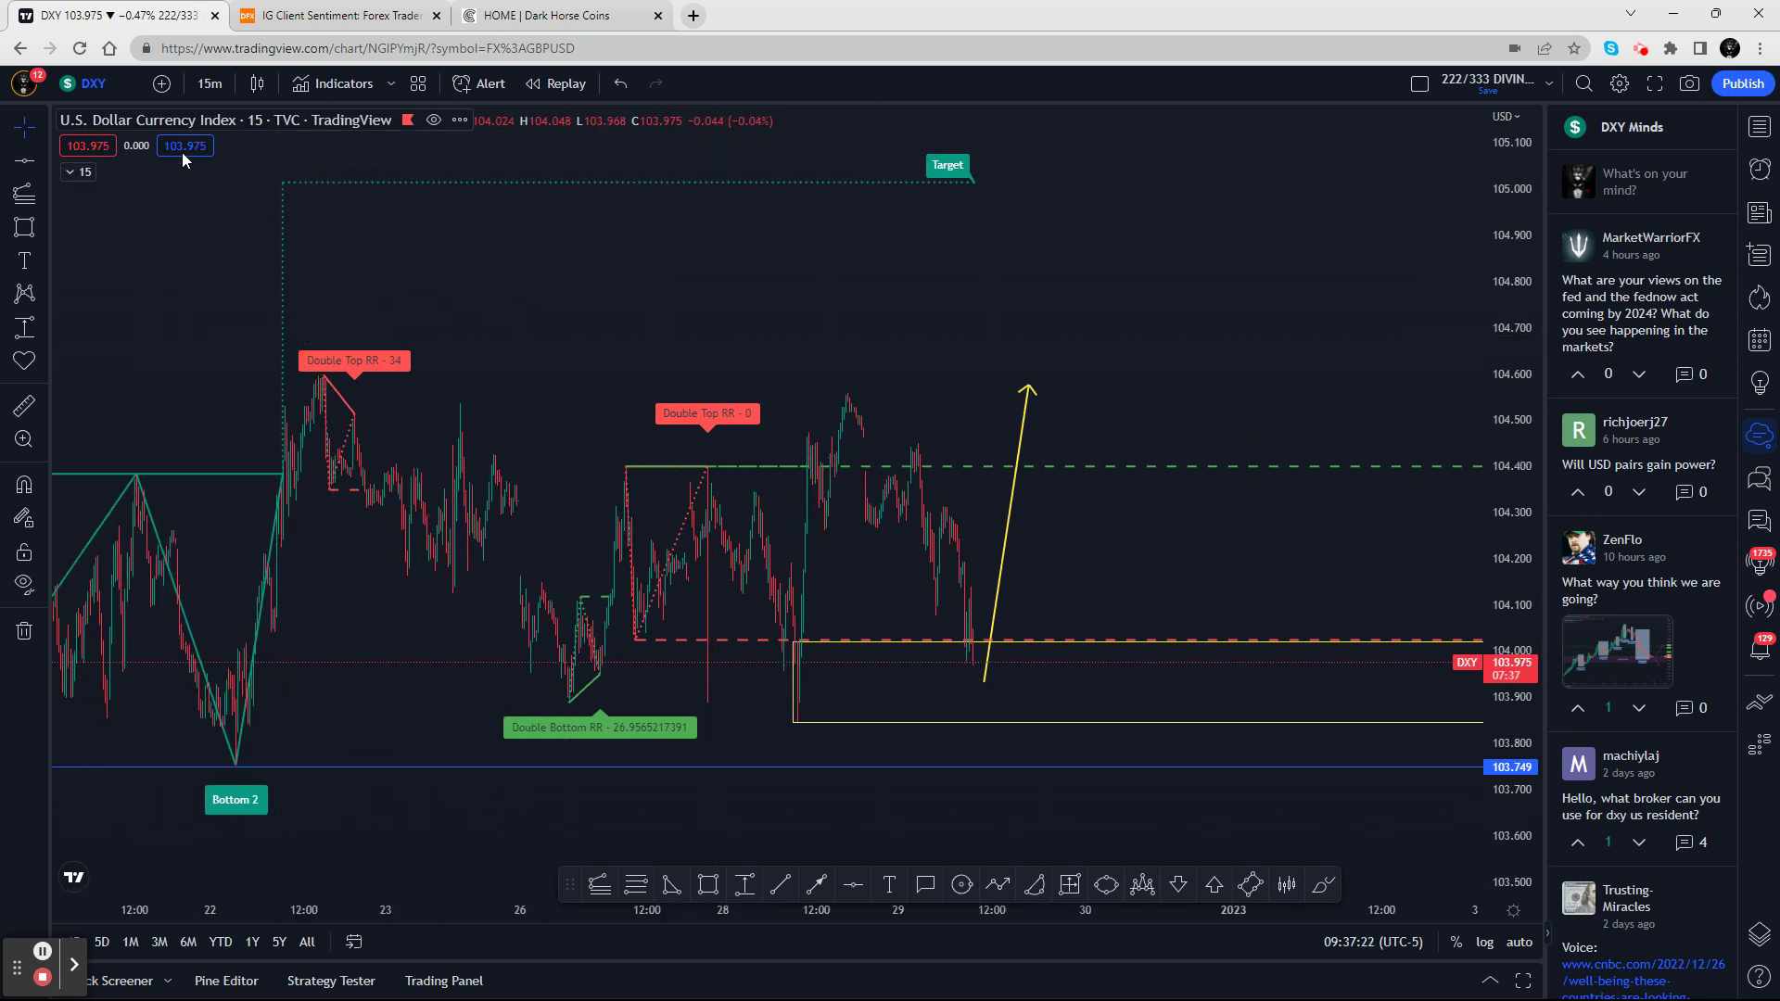
{"action": "left_click", "coordinate": [88, 174]}
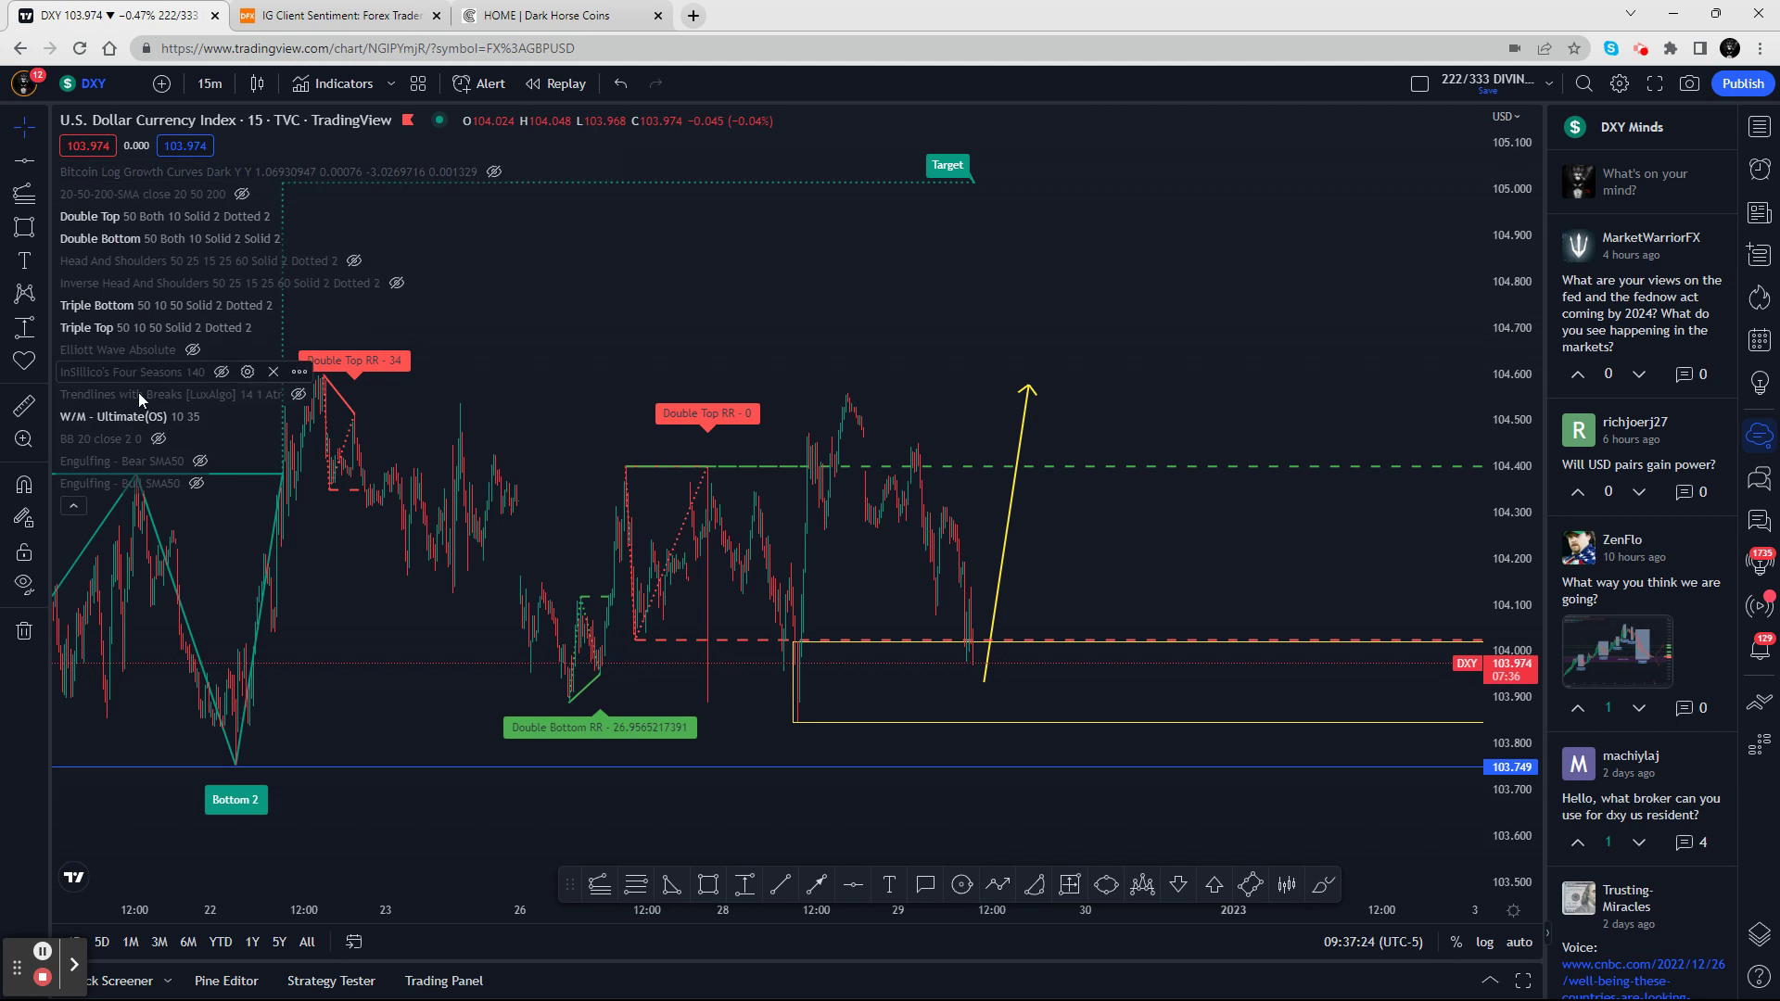
{"action": "left_click", "coordinate": [191, 347]}
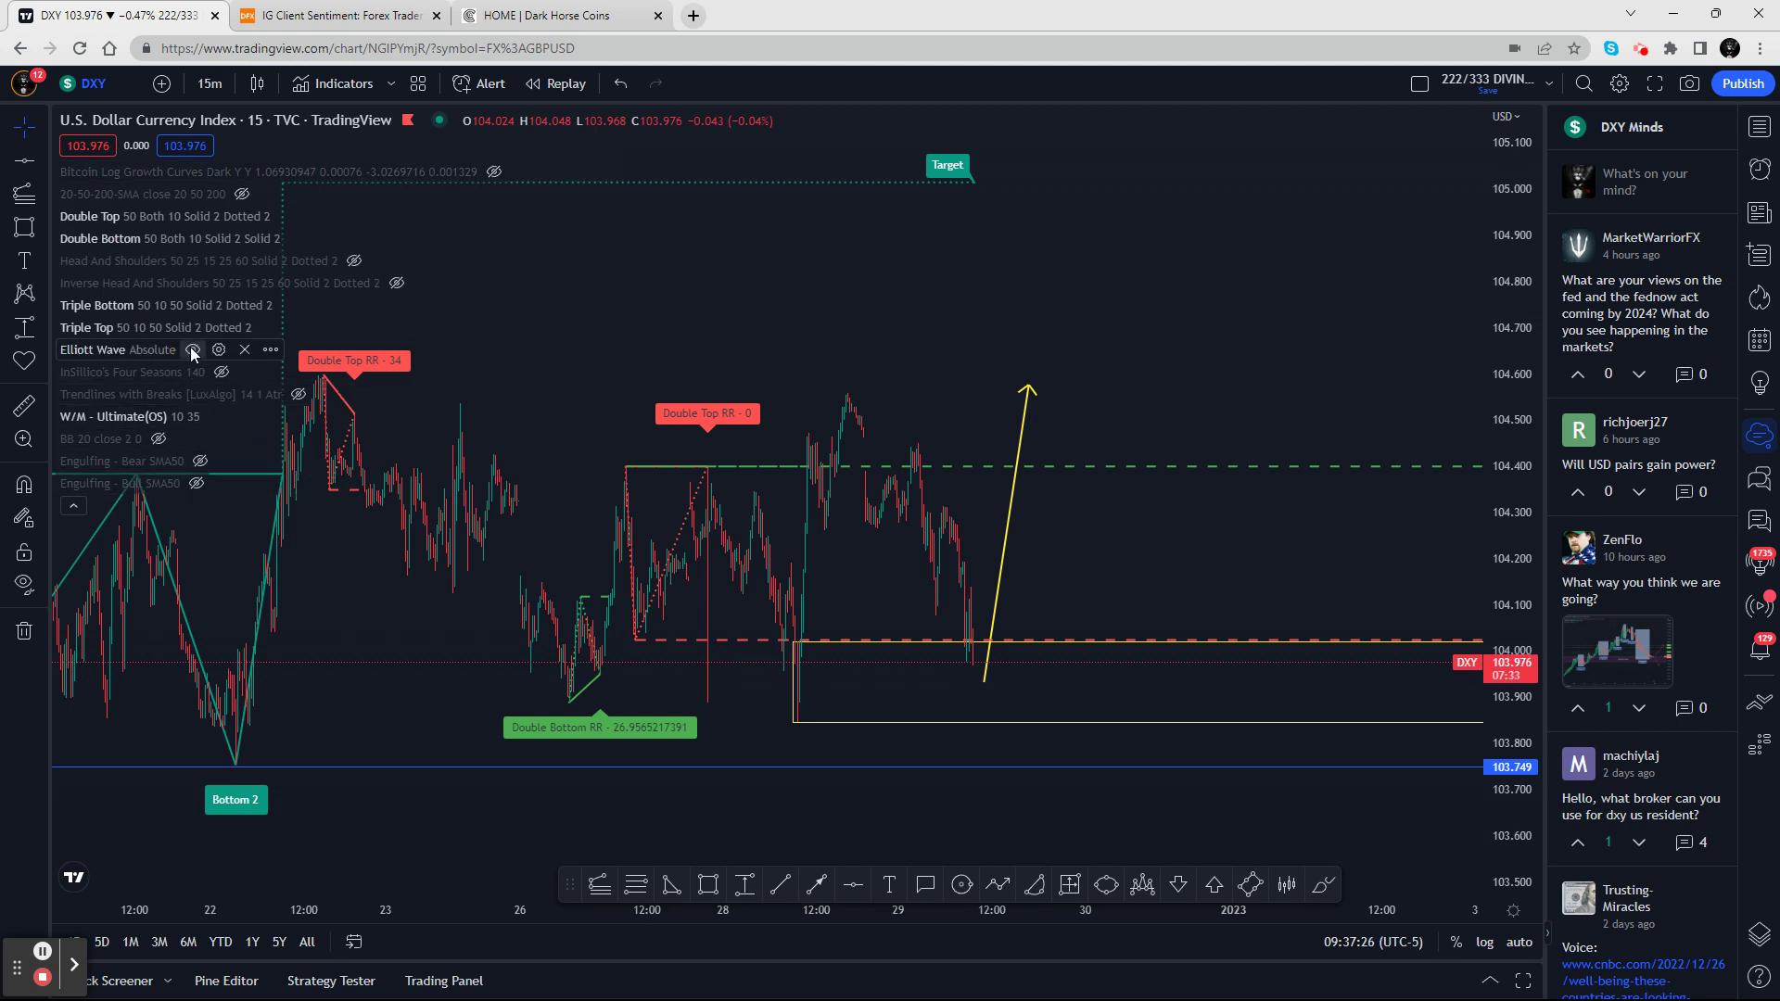
{"action": "left_click", "coordinate": [74, 505]}
Switch the DXY chart to the 1-day interval and auto-fit its price scale to frame the 2022 rise and decline
{"action": "left_click", "coordinate": [208, 82]}
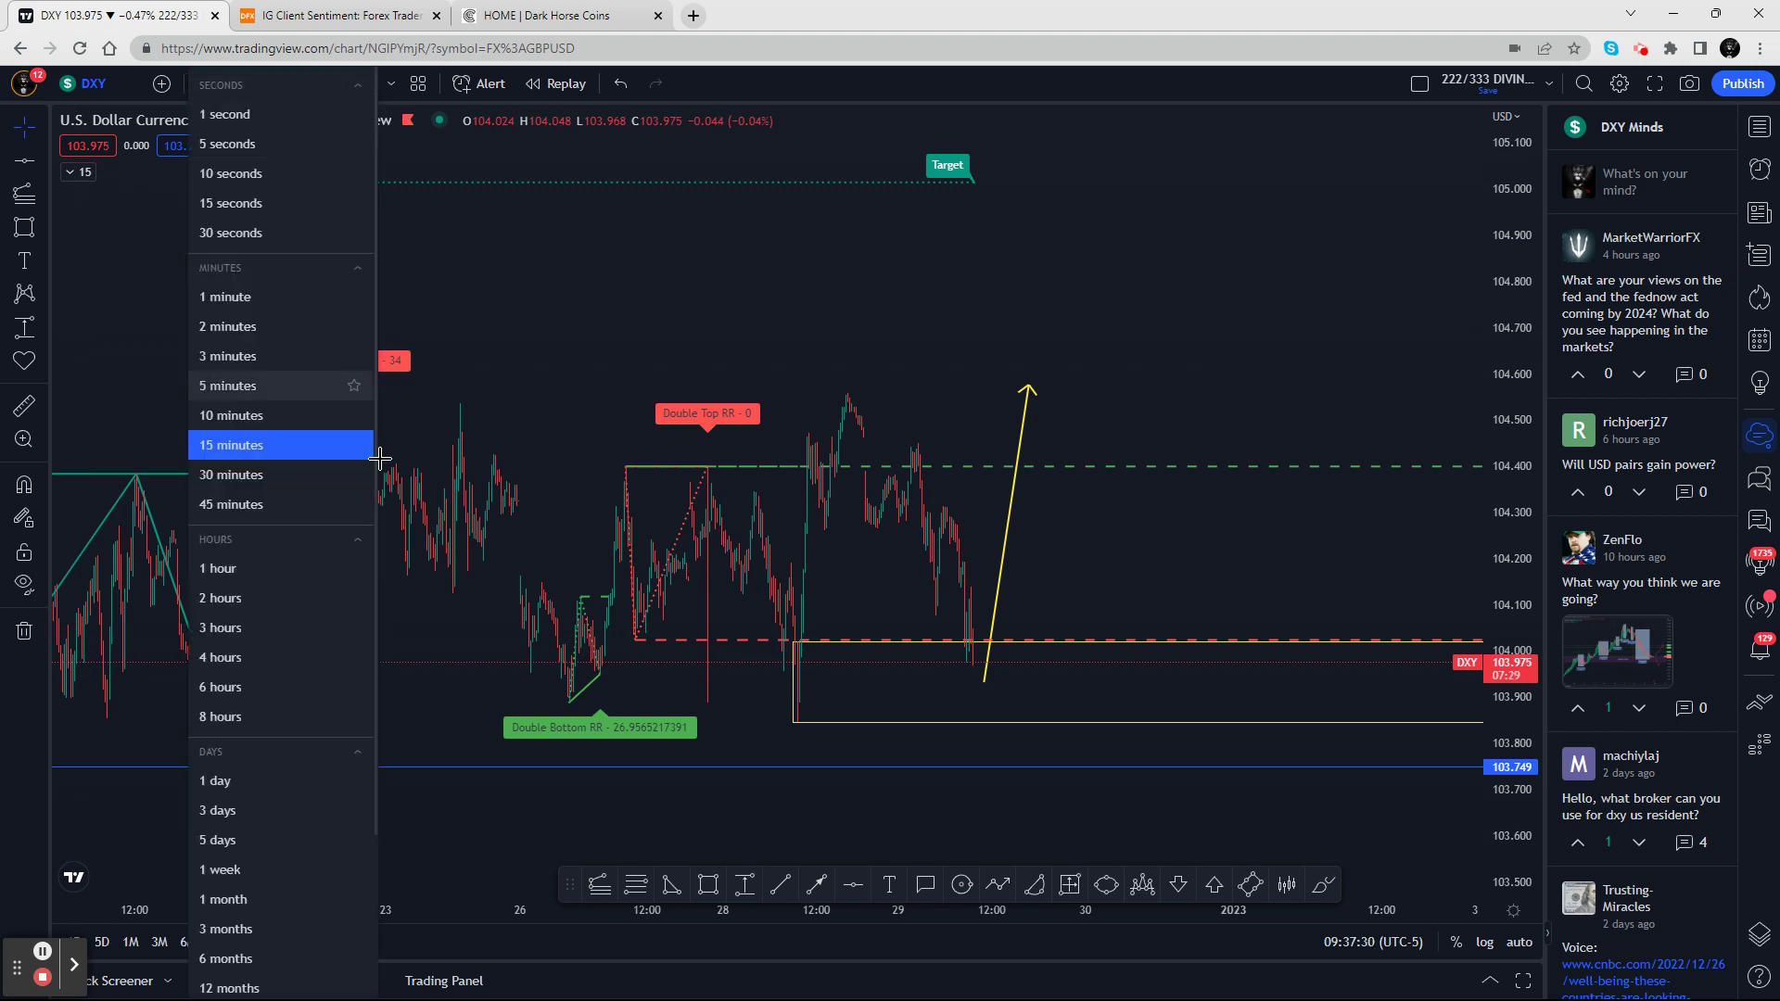
{"action": "left_click", "coordinate": [224, 782]}
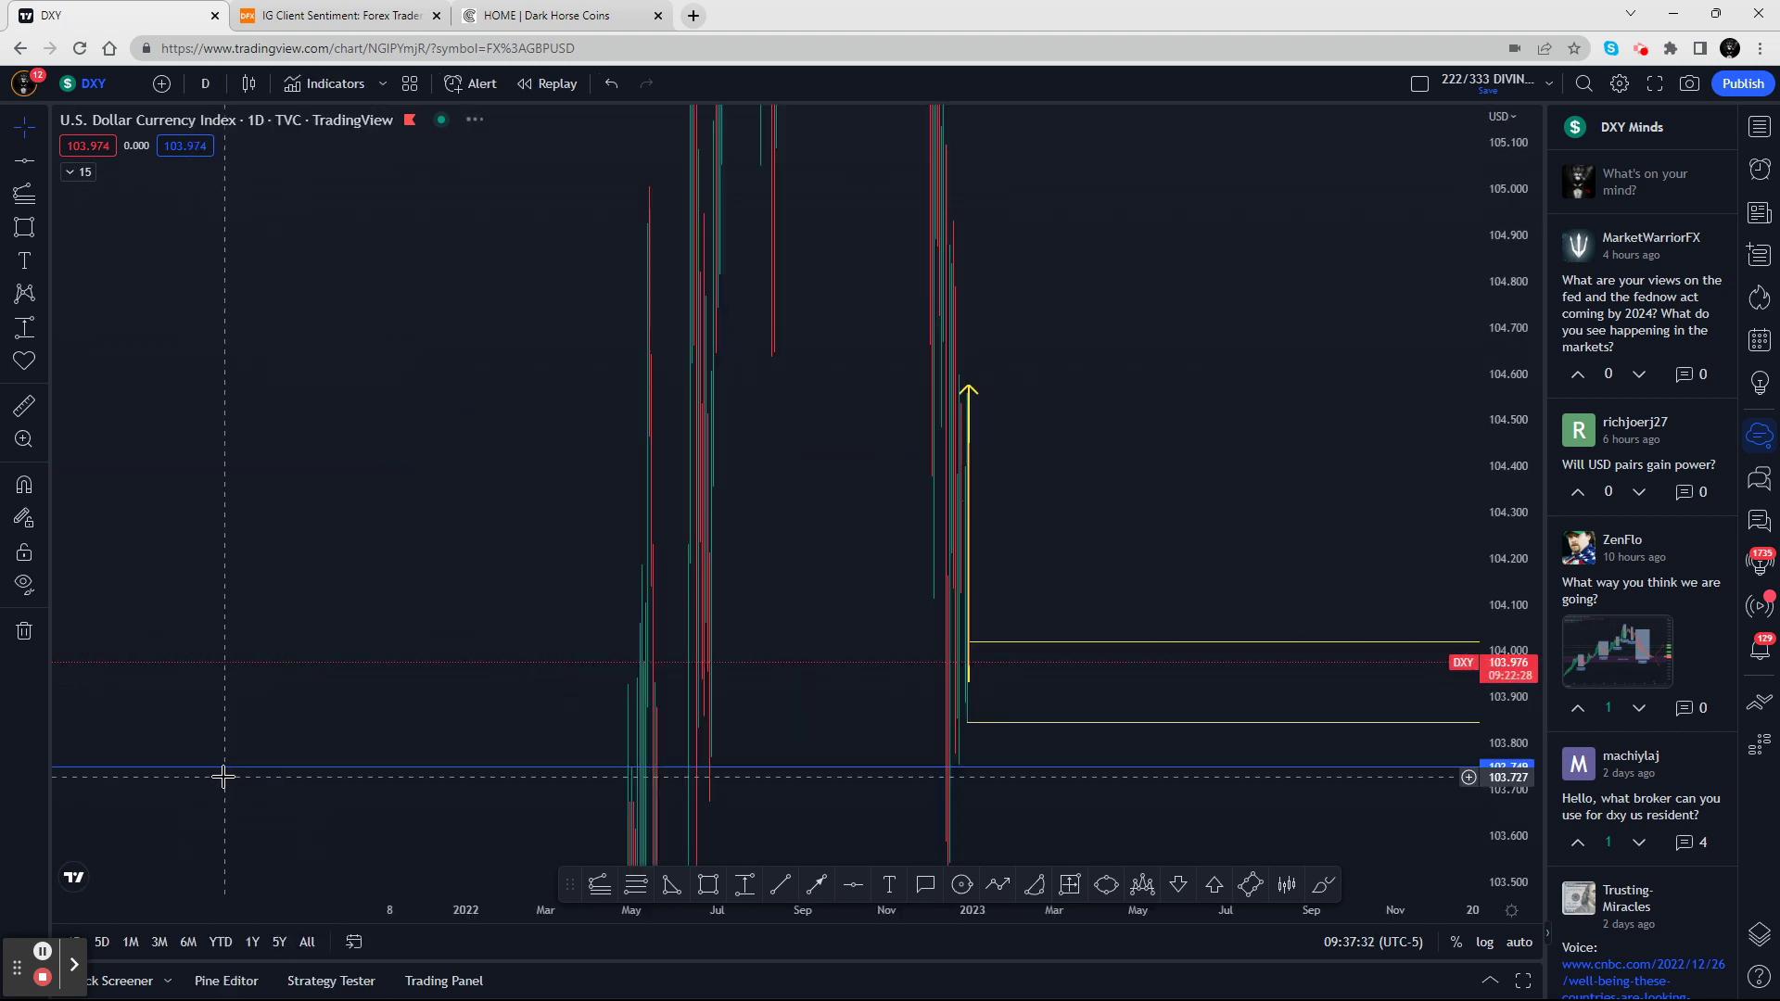
{"action": "left_click_drag", "start_coordinate": [1502, 418], "coordinate": [1483, 649]}
{"action": "left_click", "coordinate": [1520, 942]}
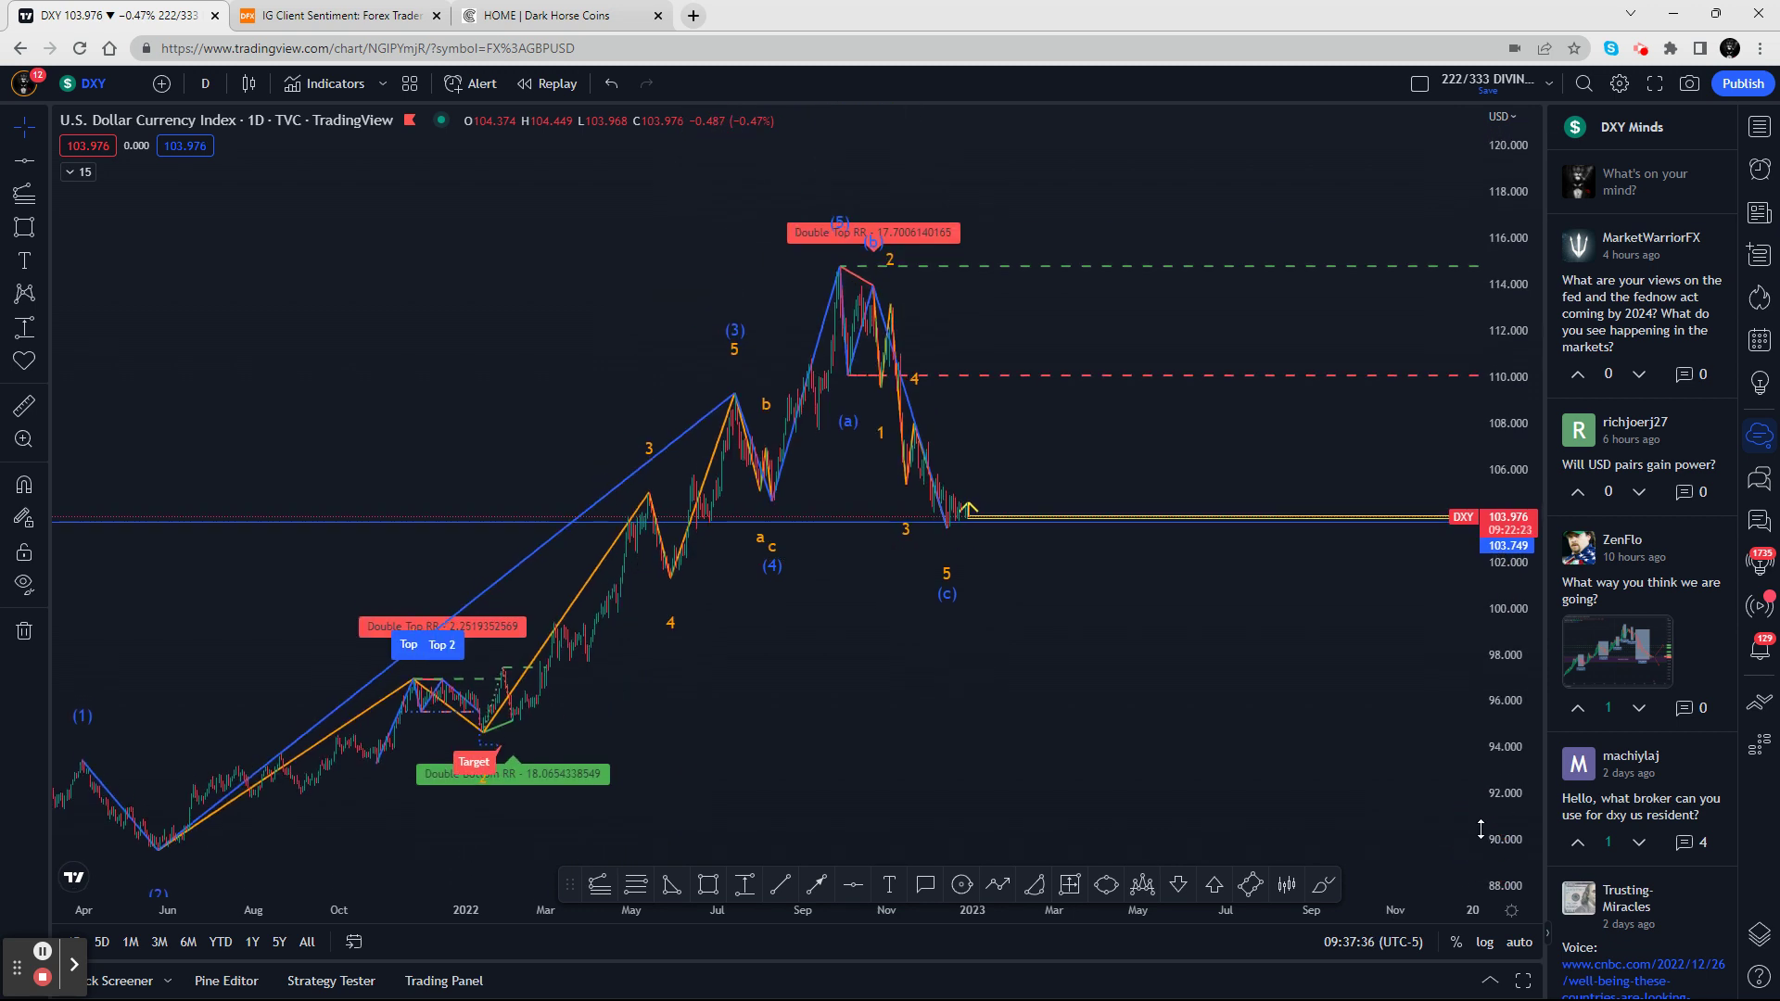
{"action": "left_click_drag", "start_coordinate": [920, 918], "coordinate": [380, 918]}
{"action": "left_click_drag", "start_coordinate": [469, 680], "coordinate": [1055, 677]}
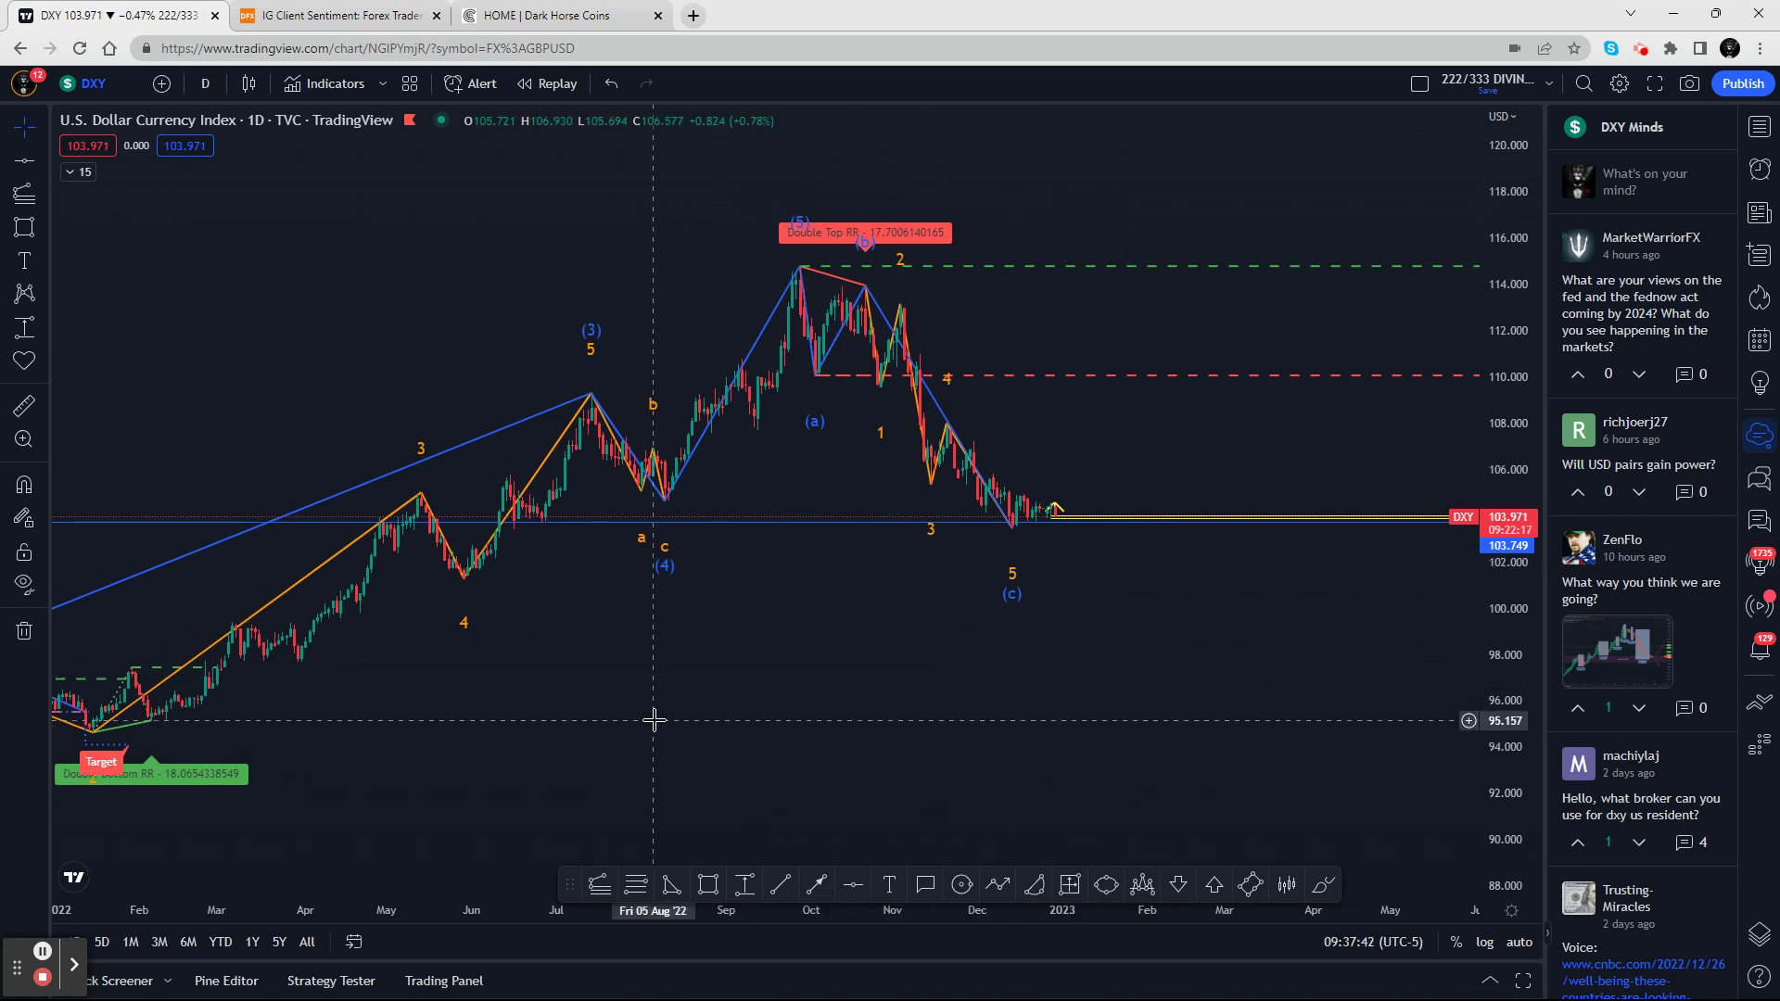
{"action": "left_click_drag", "start_coordinate": [586, 722], "coordinate": [594, 815]}
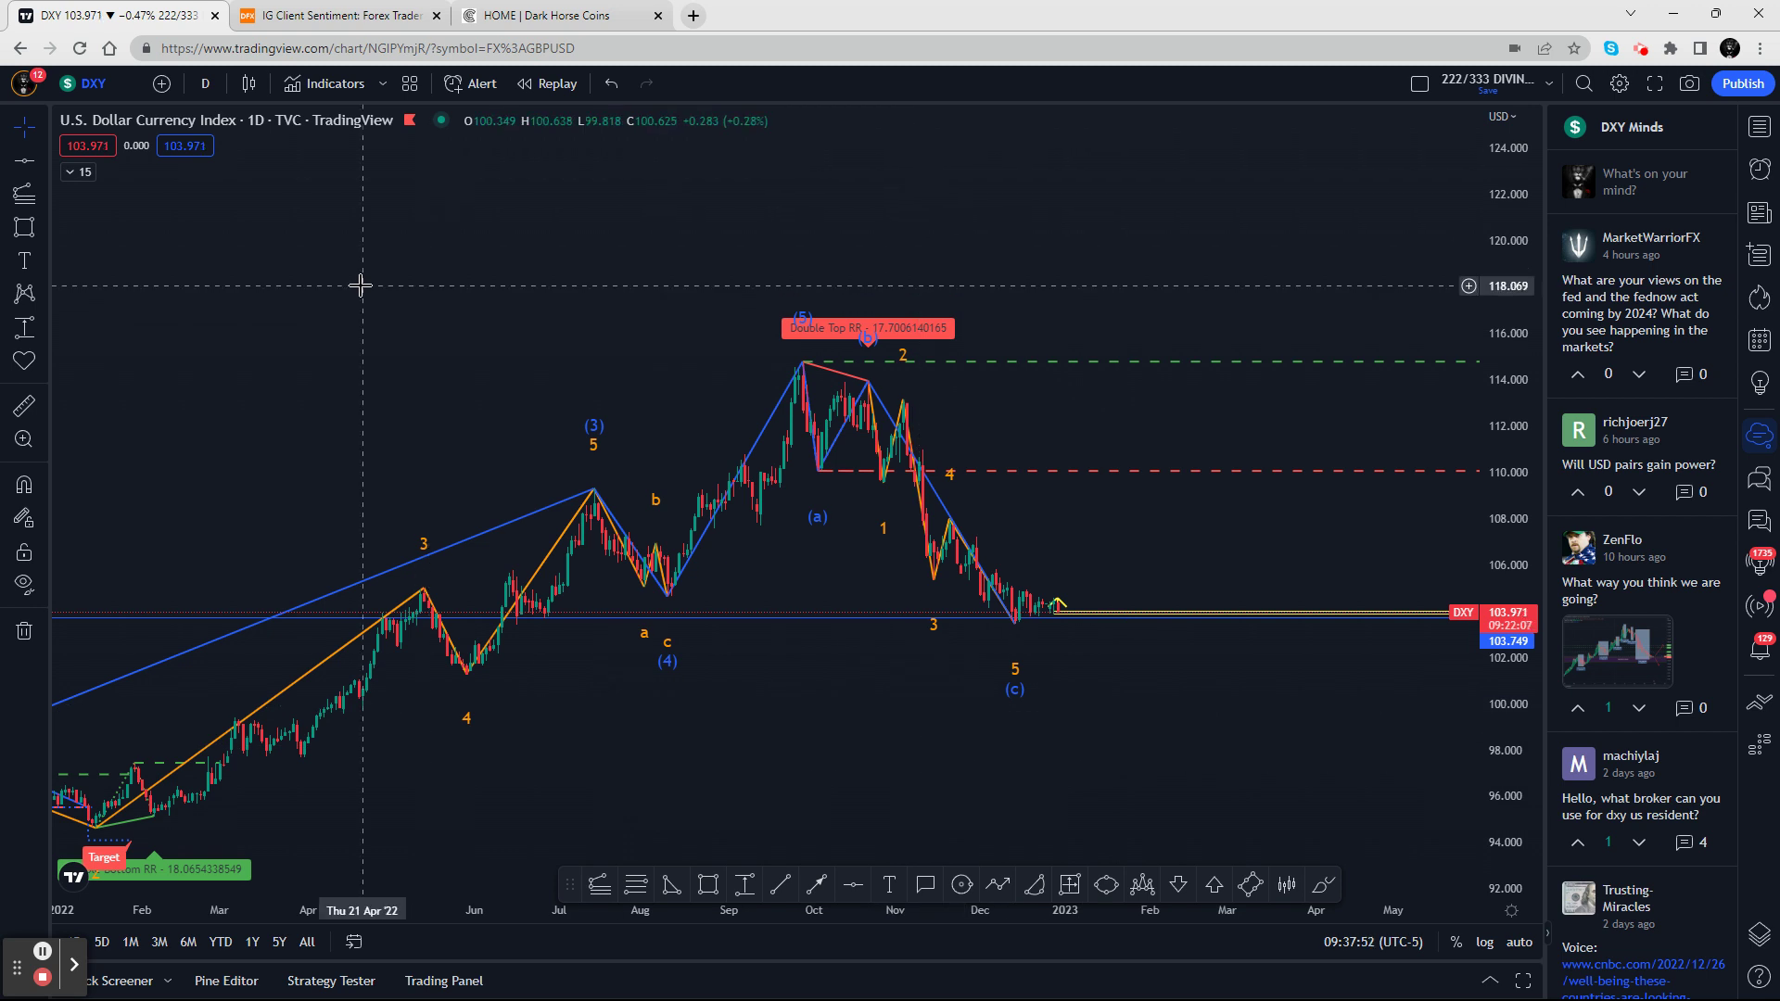
Hide the Elliott Wave indicator on the daily DXY chart
{"action": "left_click", "coordinate": [82, 173]}
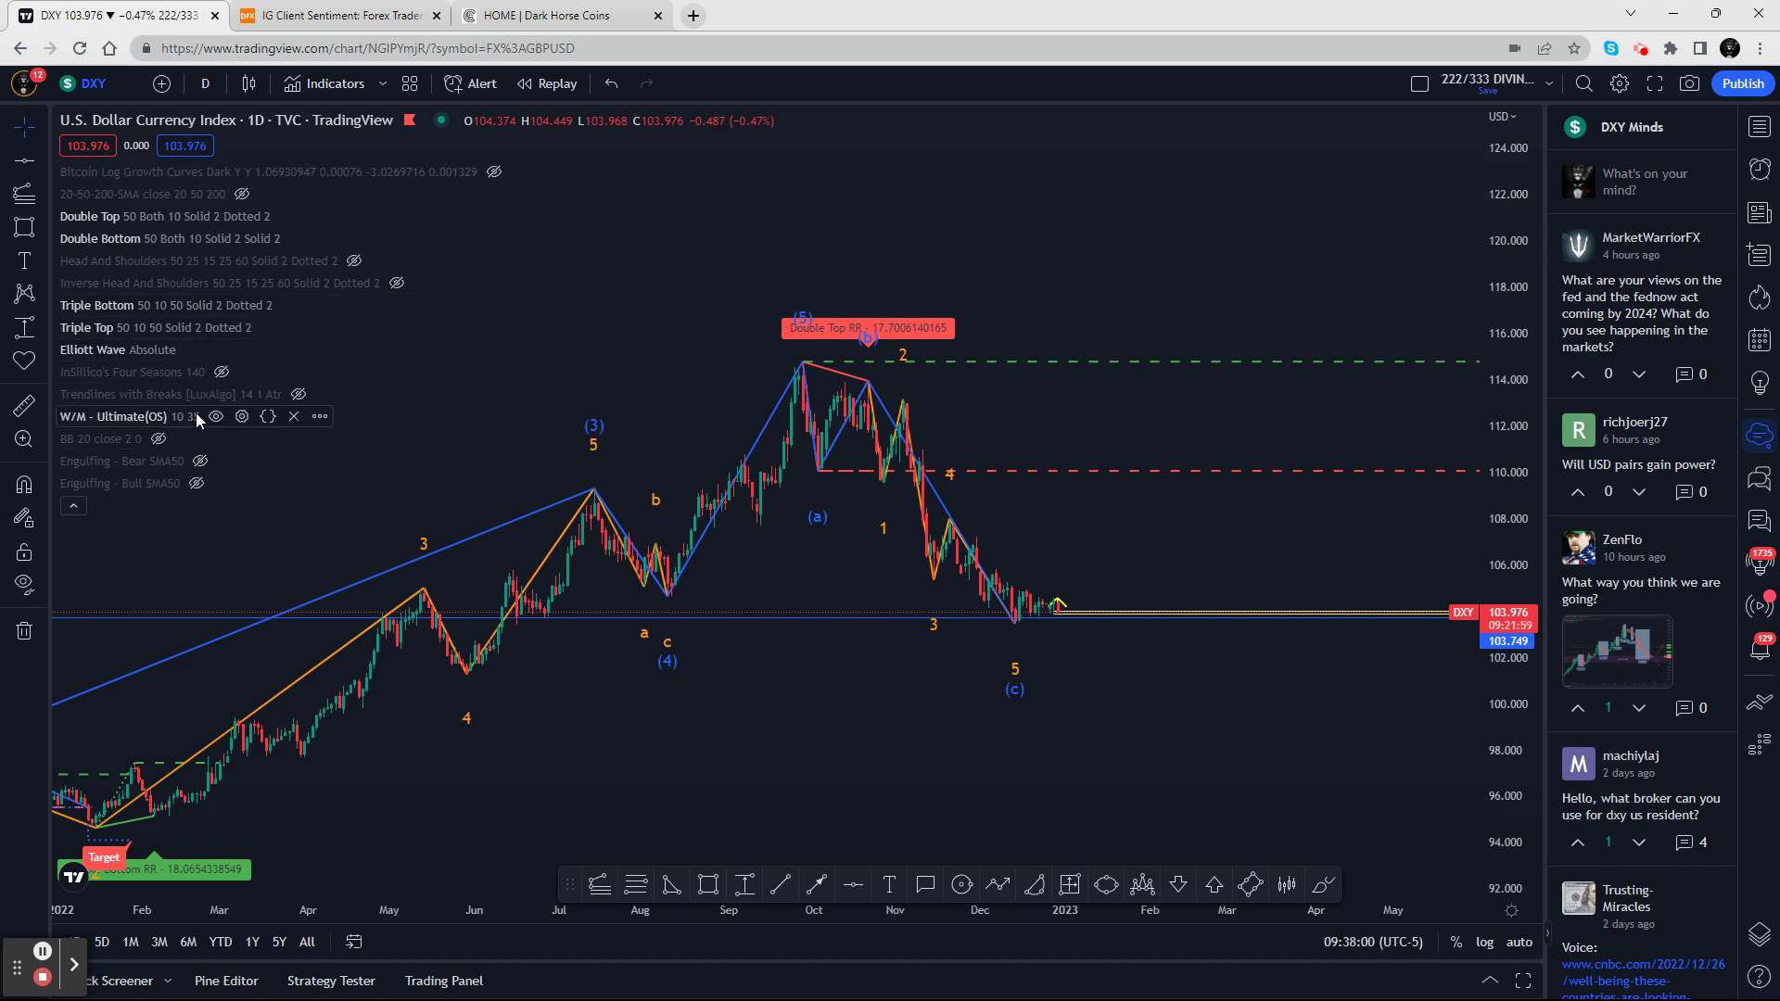
{"action": "left_click", "coordinate": [192, 350]}
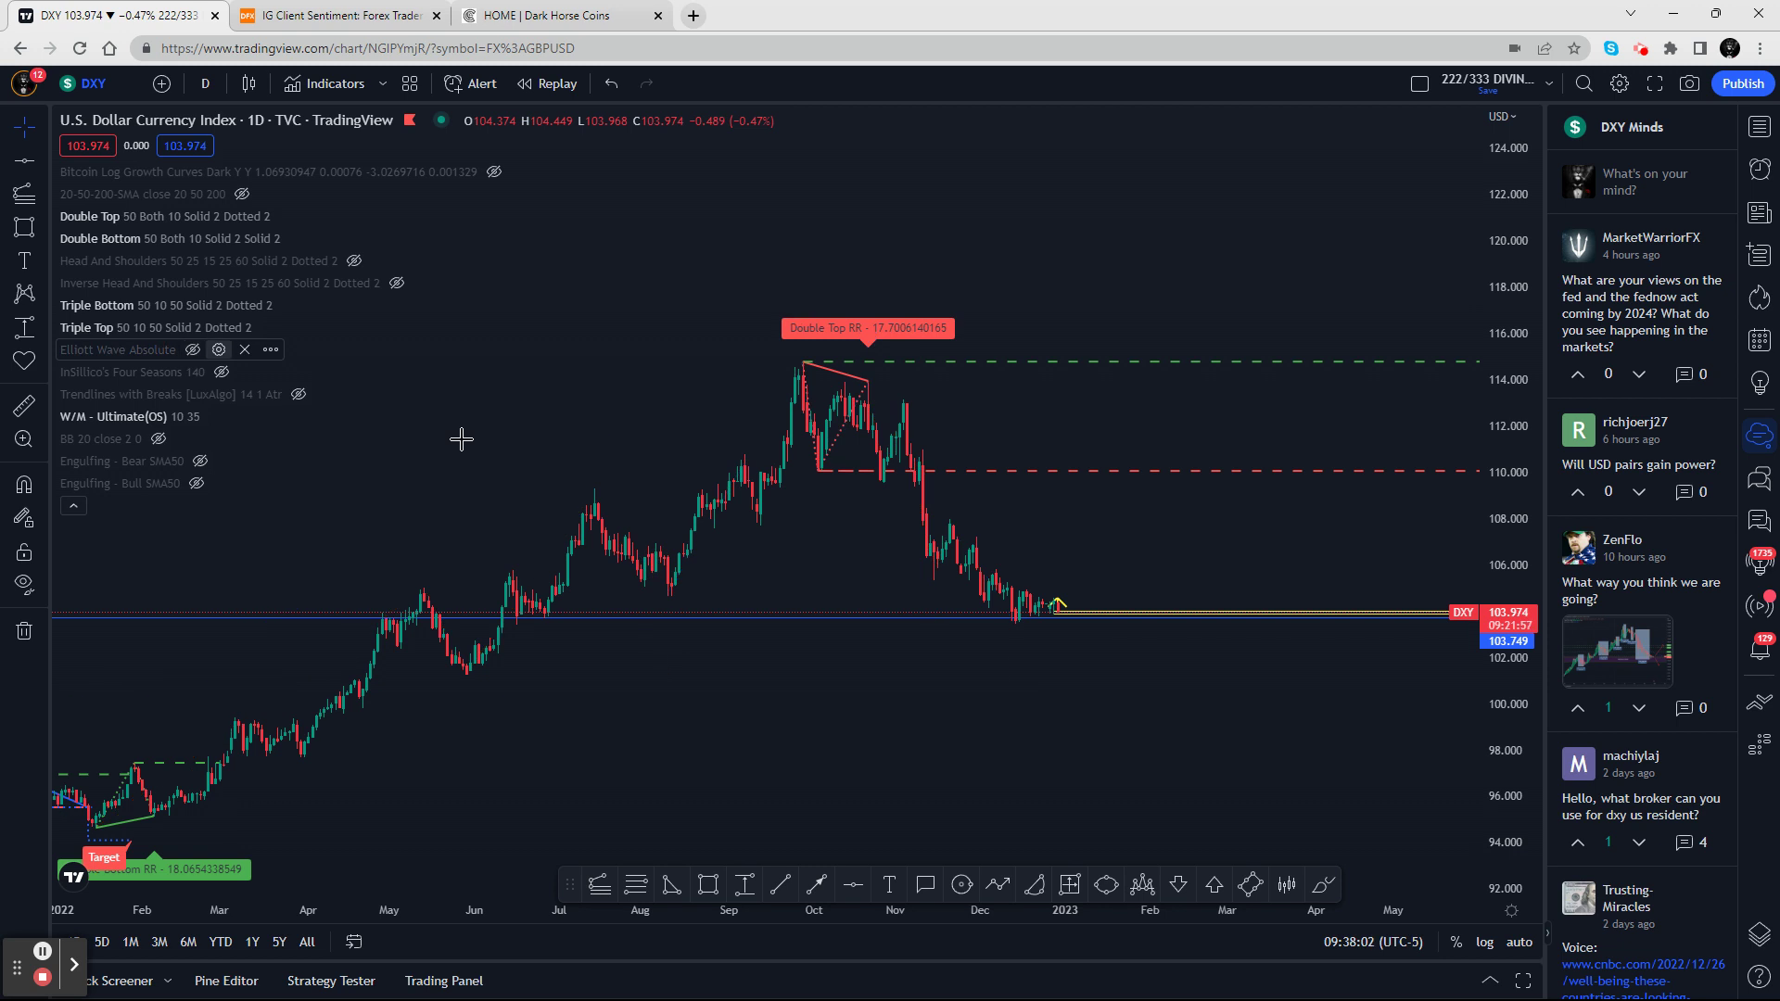
{"action": "left_click", "coordinate": [74, 510]}
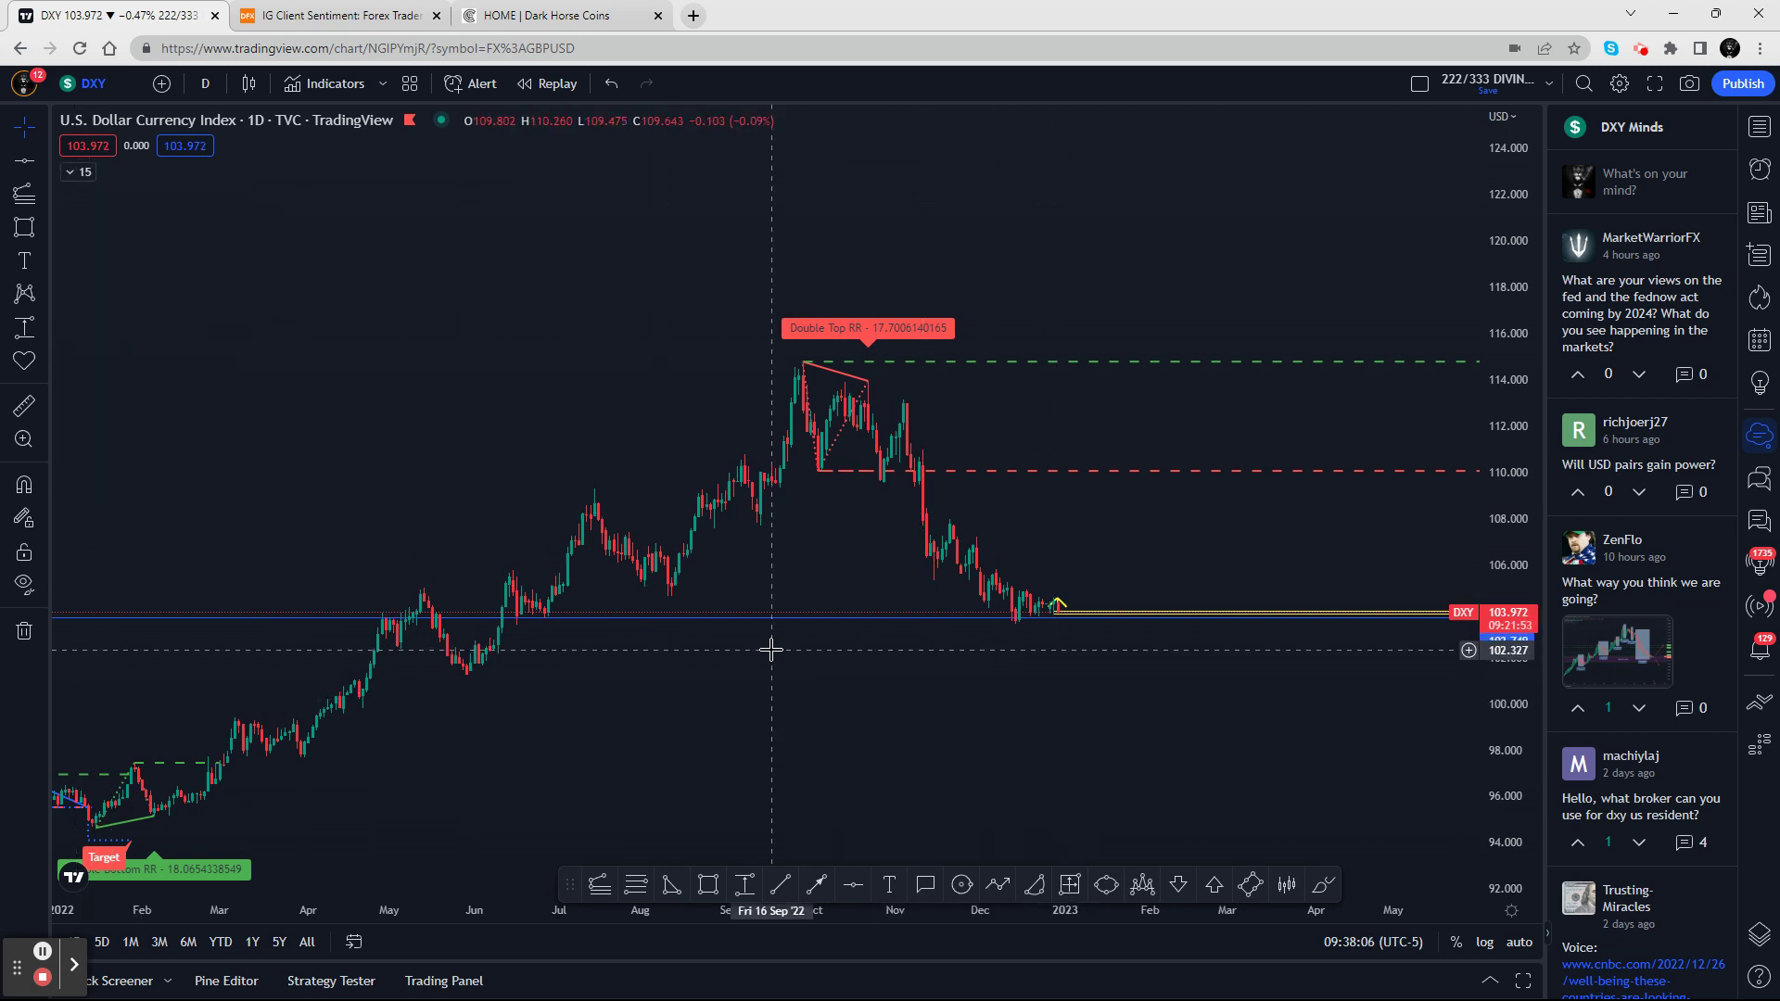
Load the FXCM USDCAD daily chart and frame its latest double top together with the projected target
{"action": "left_click", "coordinate": [109, 83]}
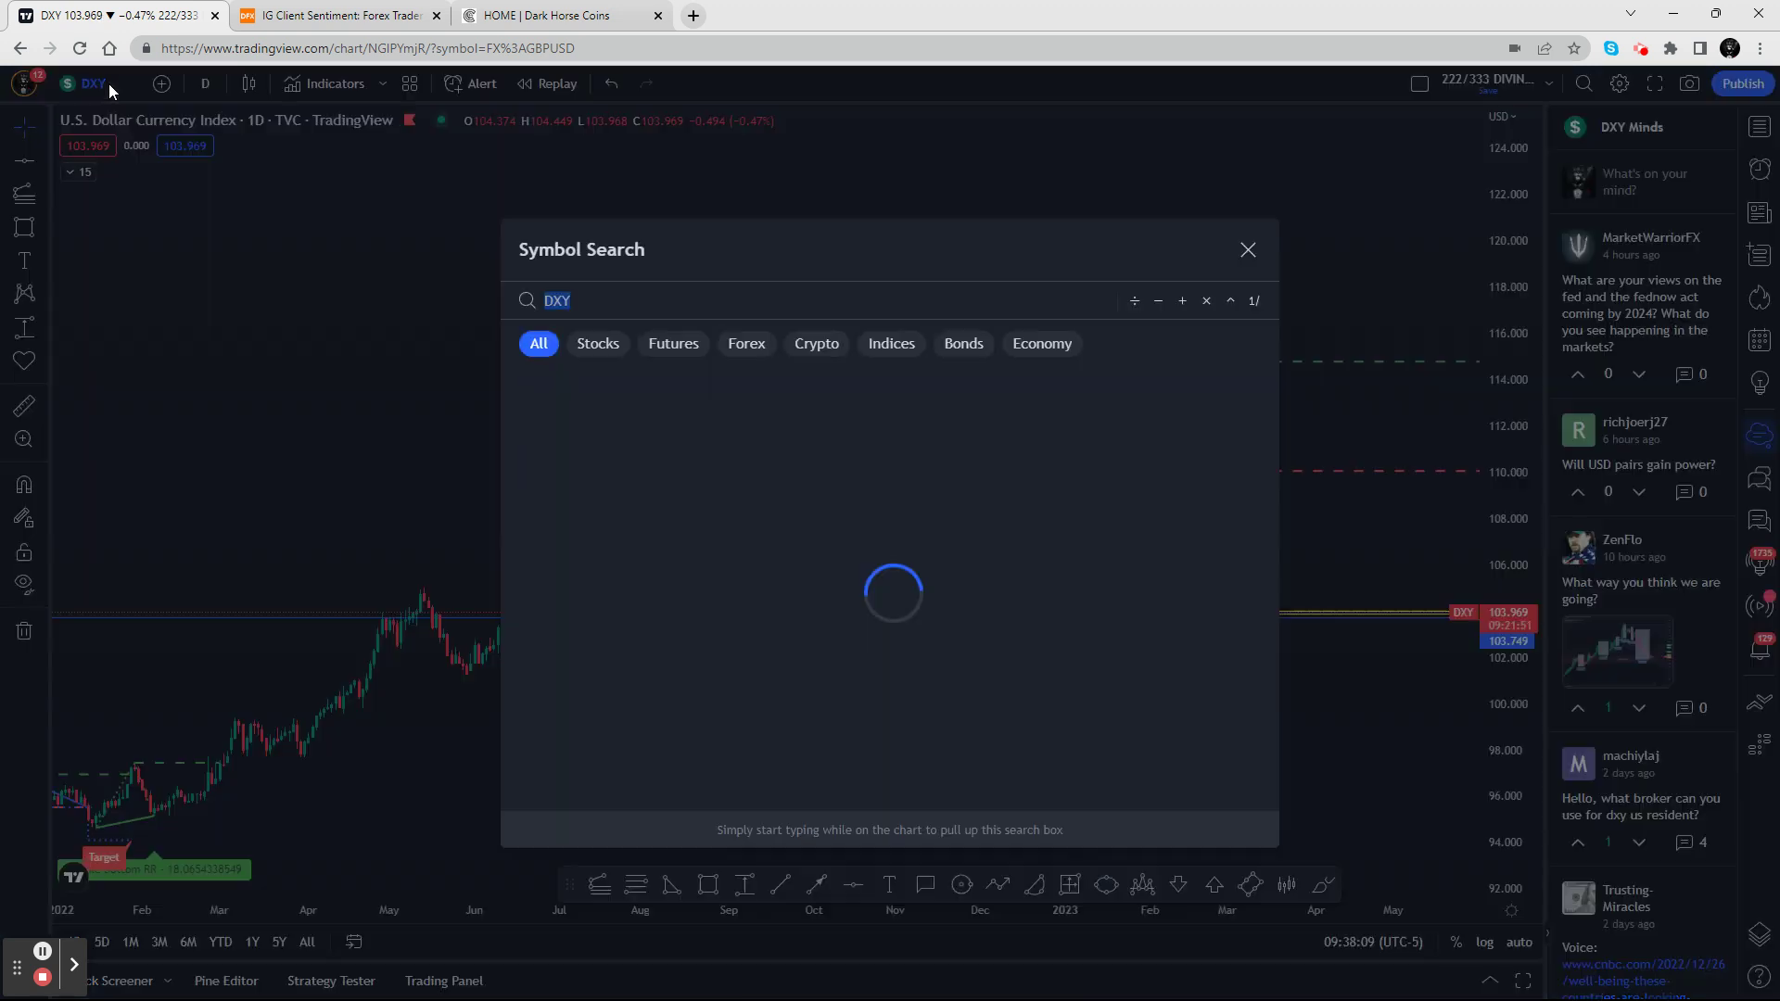
{"action": "type", "text": "USDCAD"}
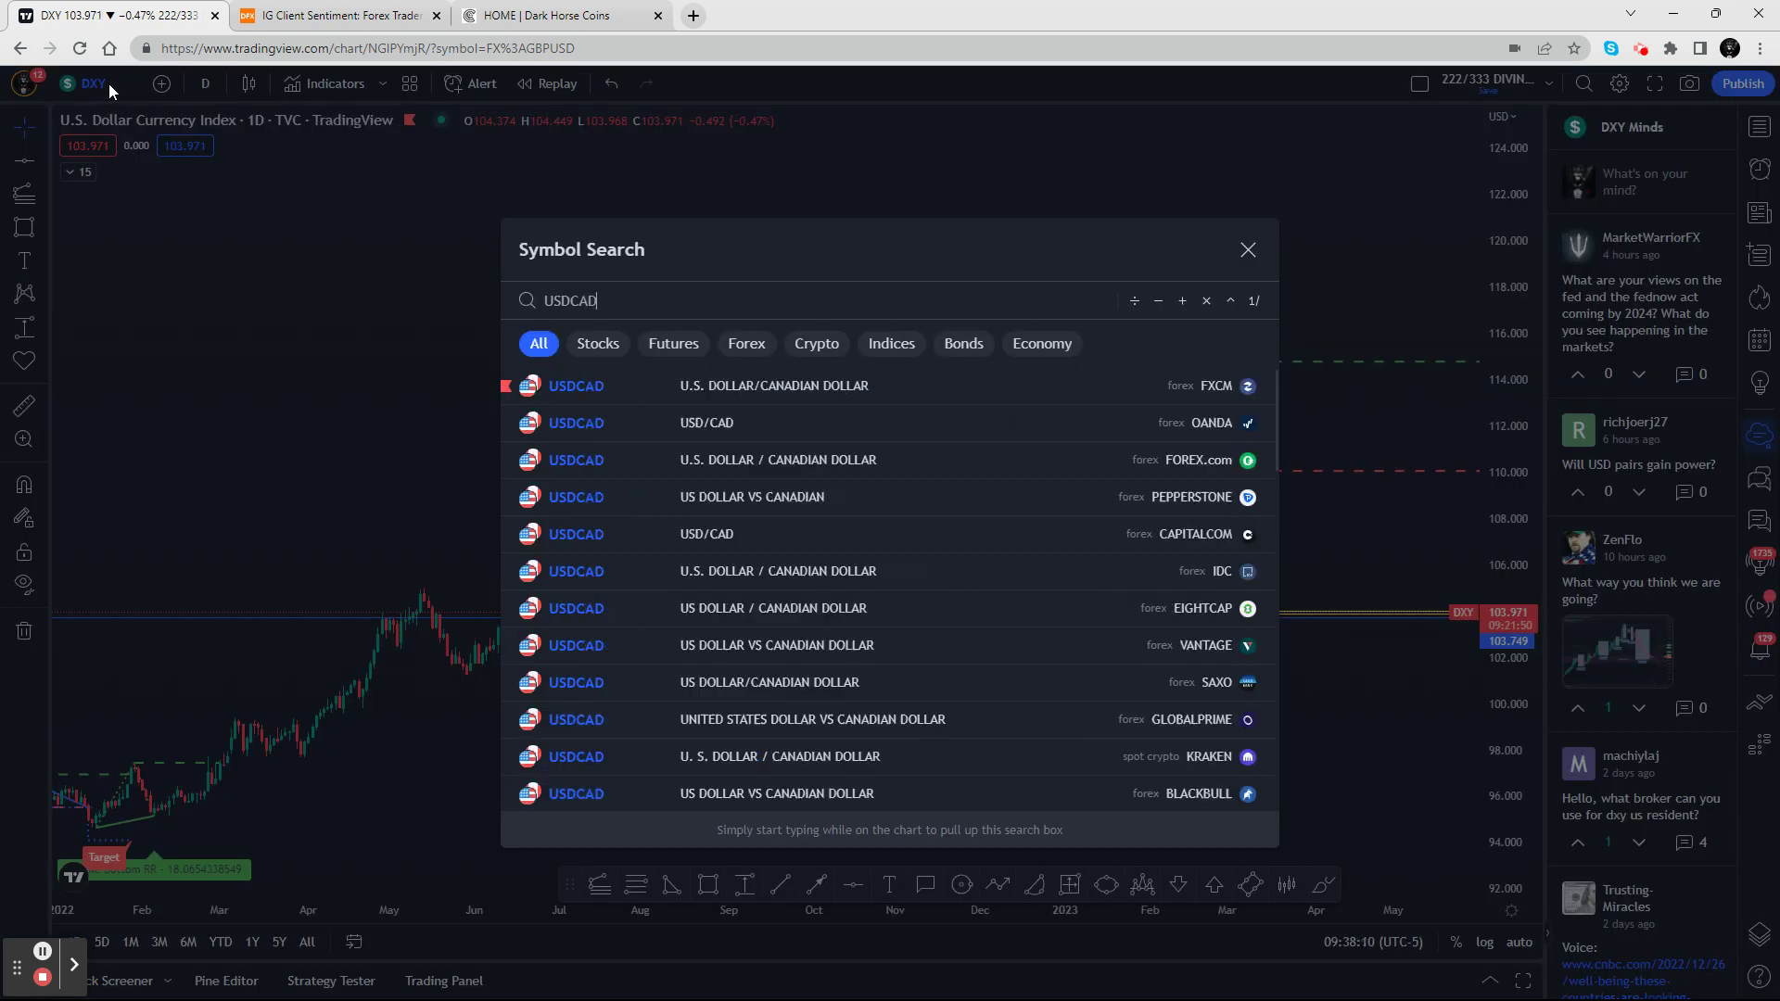
{"action": "left_click", "coordinate": [577, 385]}
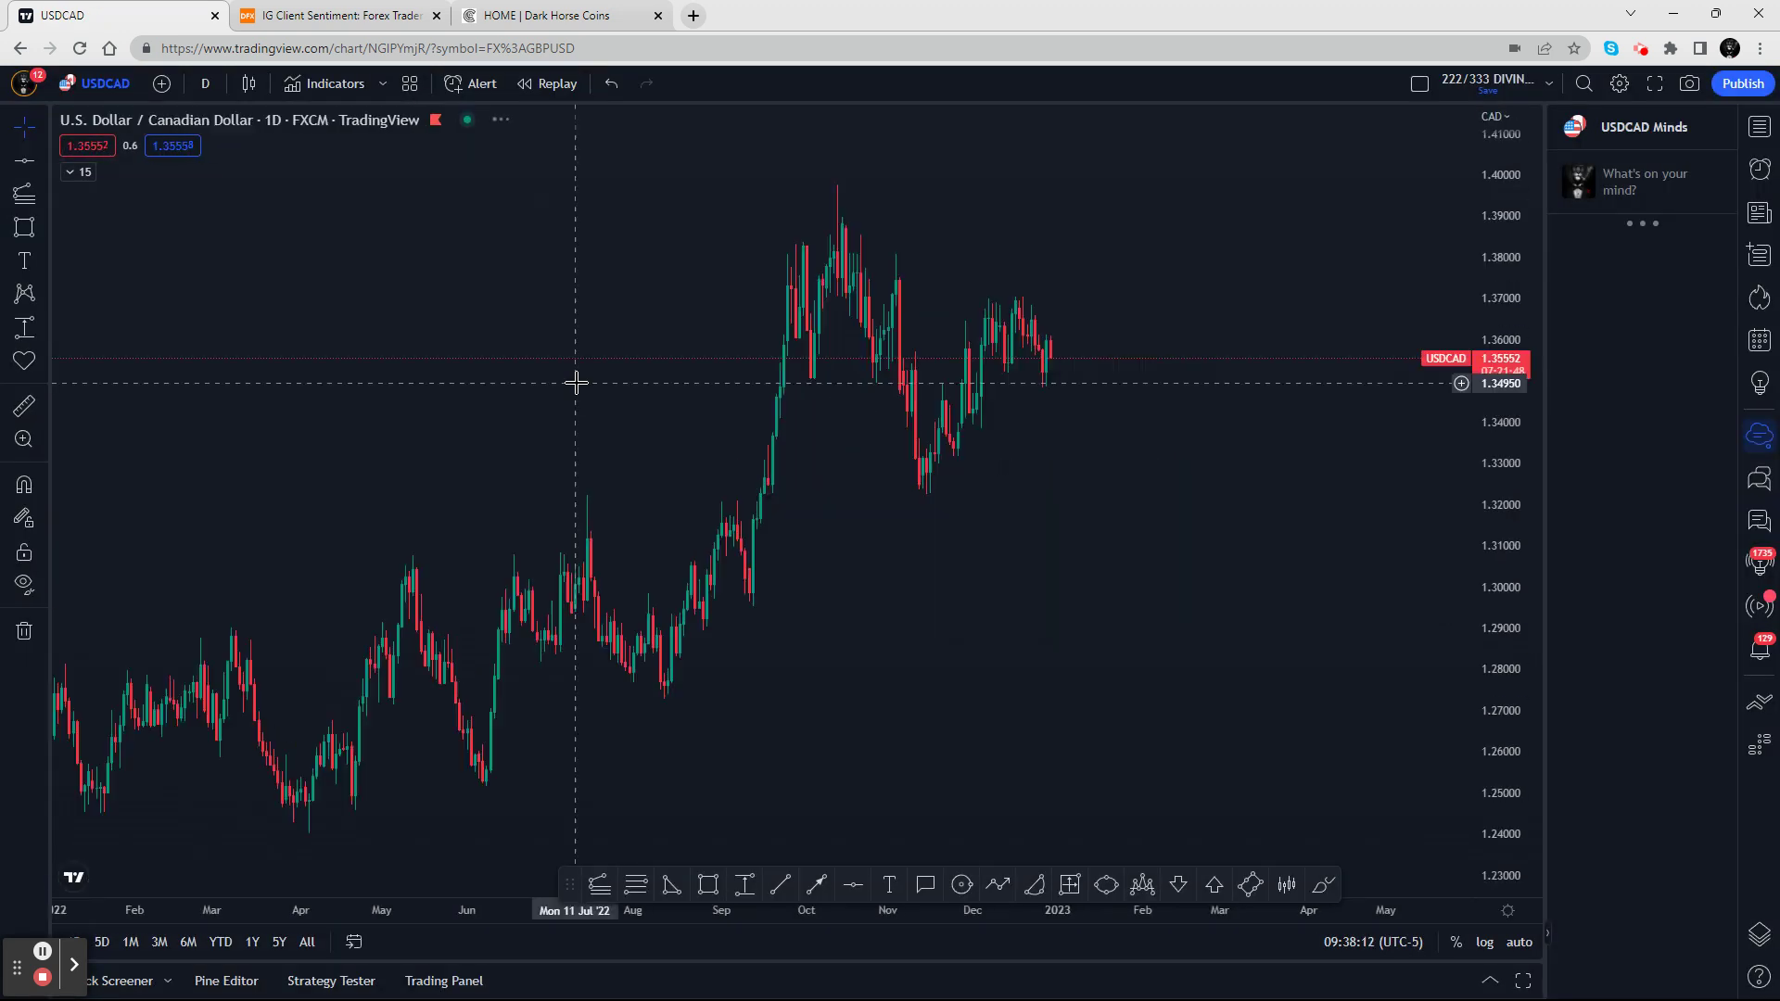
{"action": "left_click_drag", "start_coordinate": [1362, 916], "coordinate": [845, 931]}
{"action": "left_click_drag", "start_coordinate": [349, 556], "coordinate": [1243, 588]}
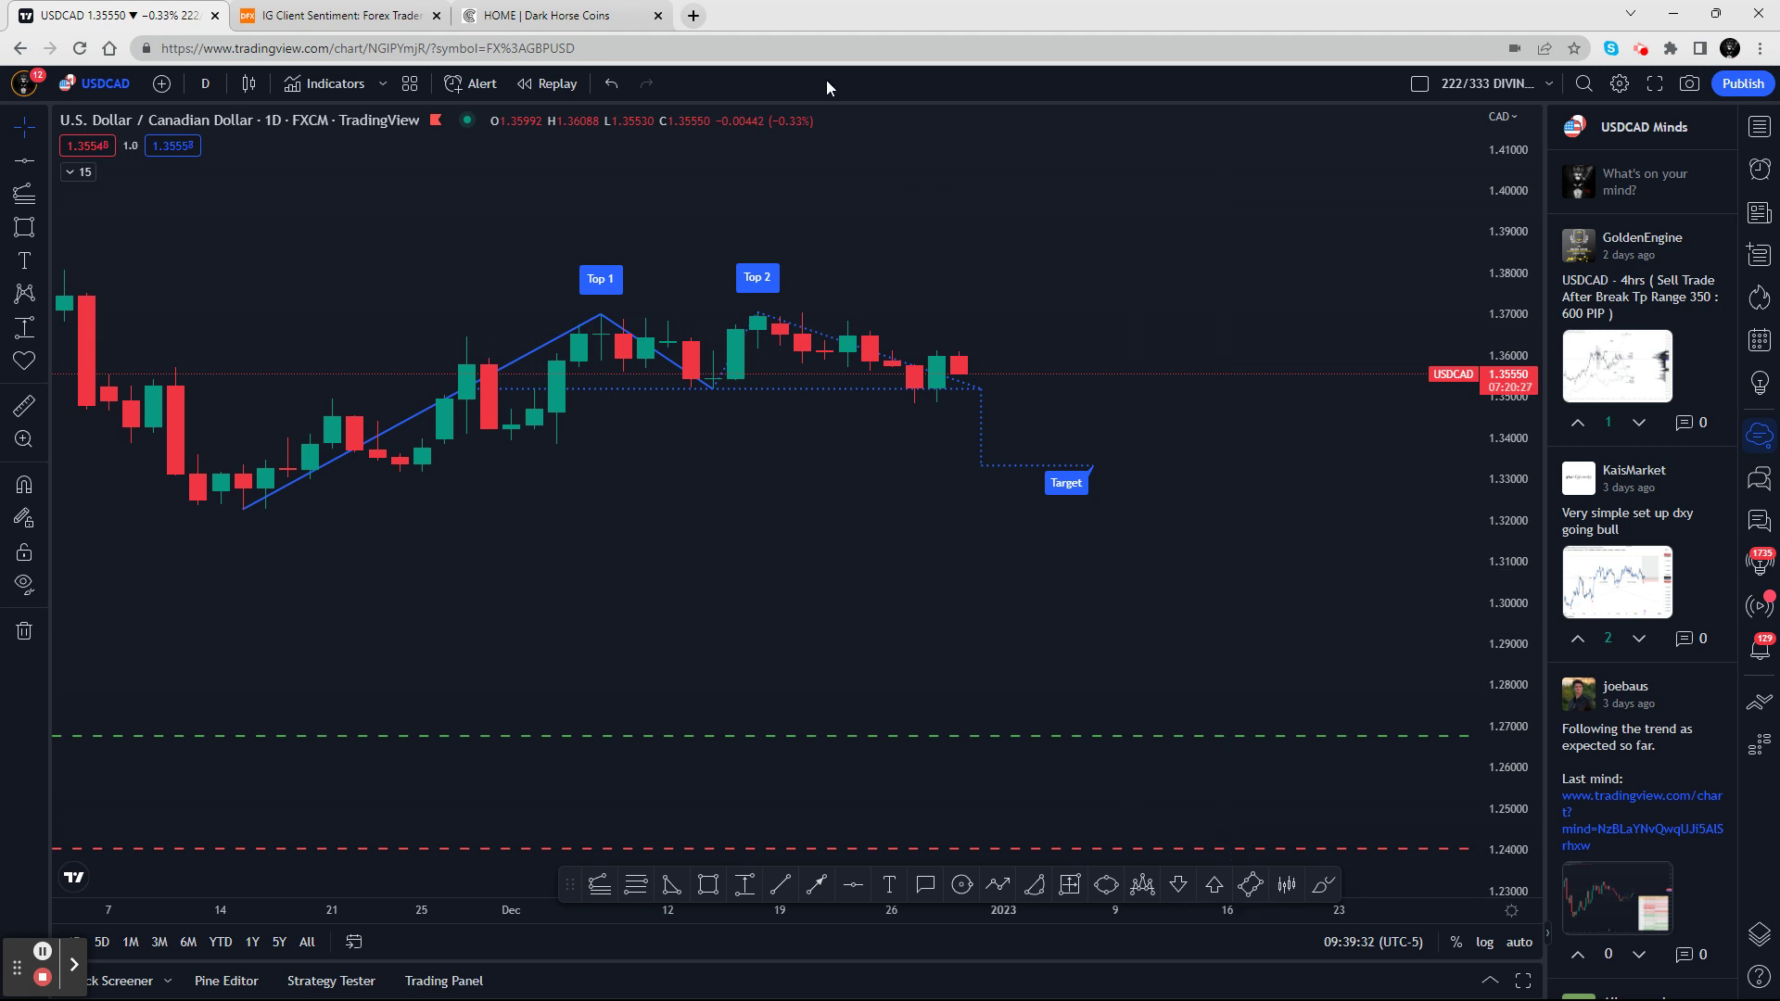
View the Dark Horse Downloads on the Dark Horse Coins website again, and return to the USDCAD chart
{"action": "left_click", "coordinate": [533, 17]}
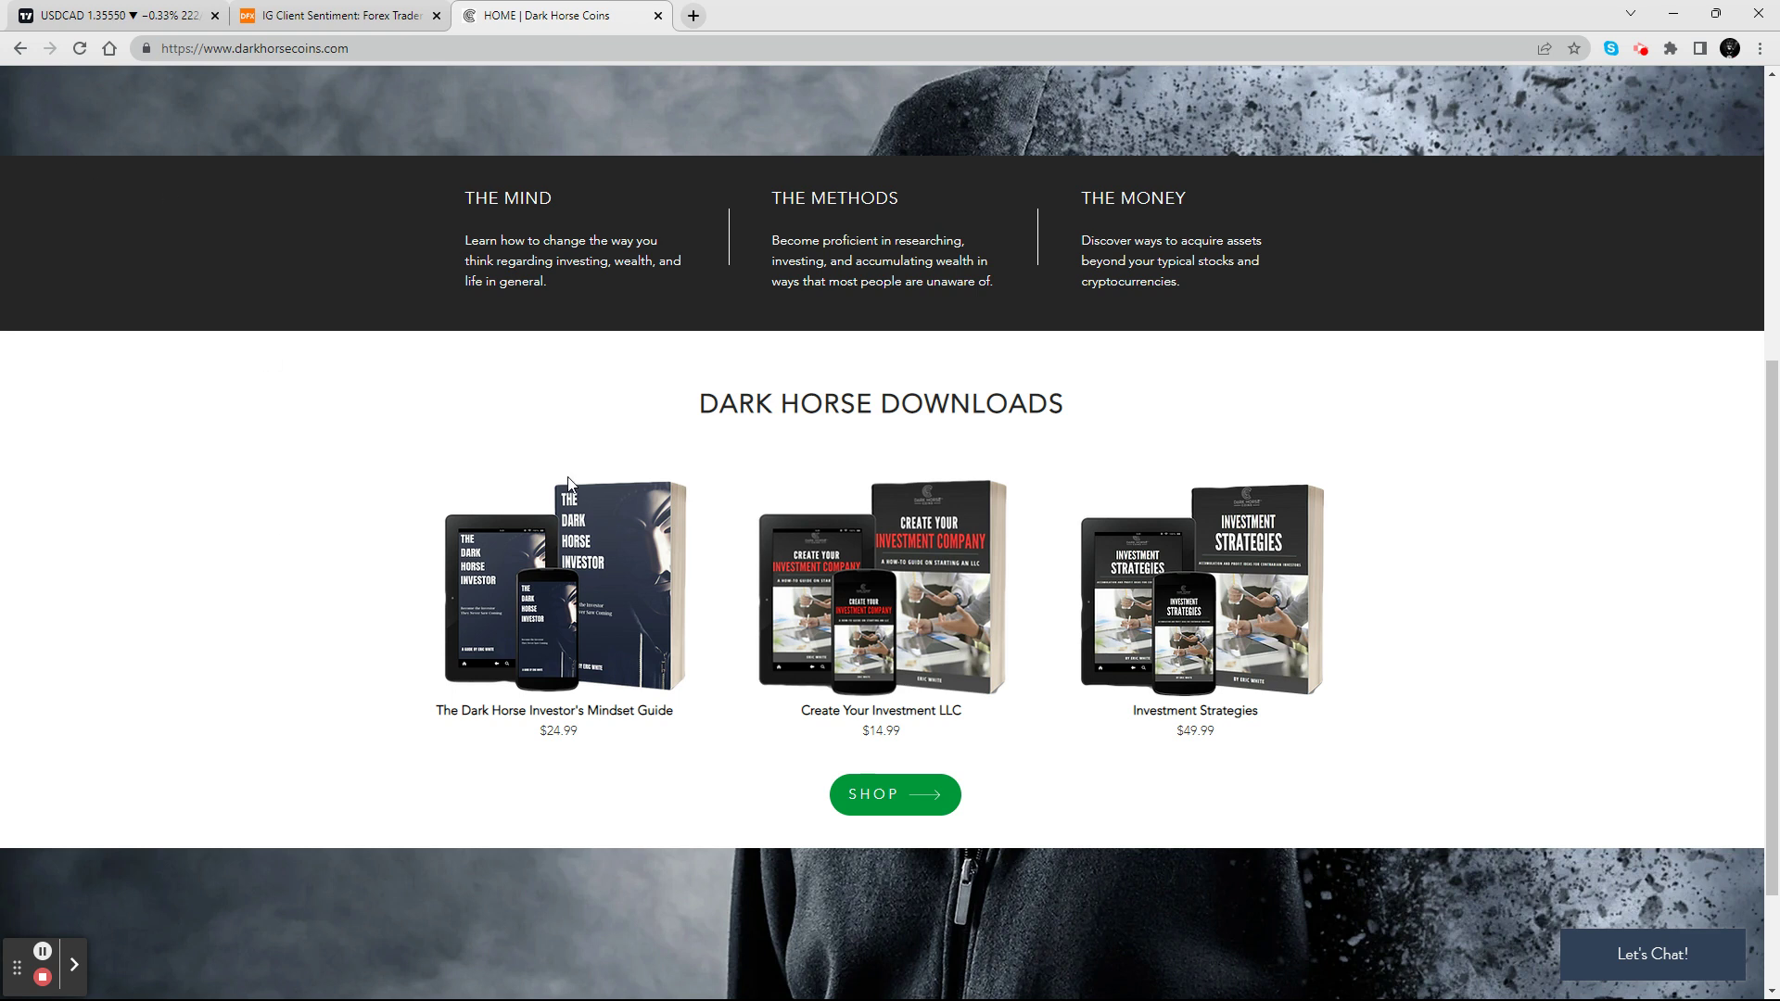
{"action": "left_click", "coordinate": [70, 16]}
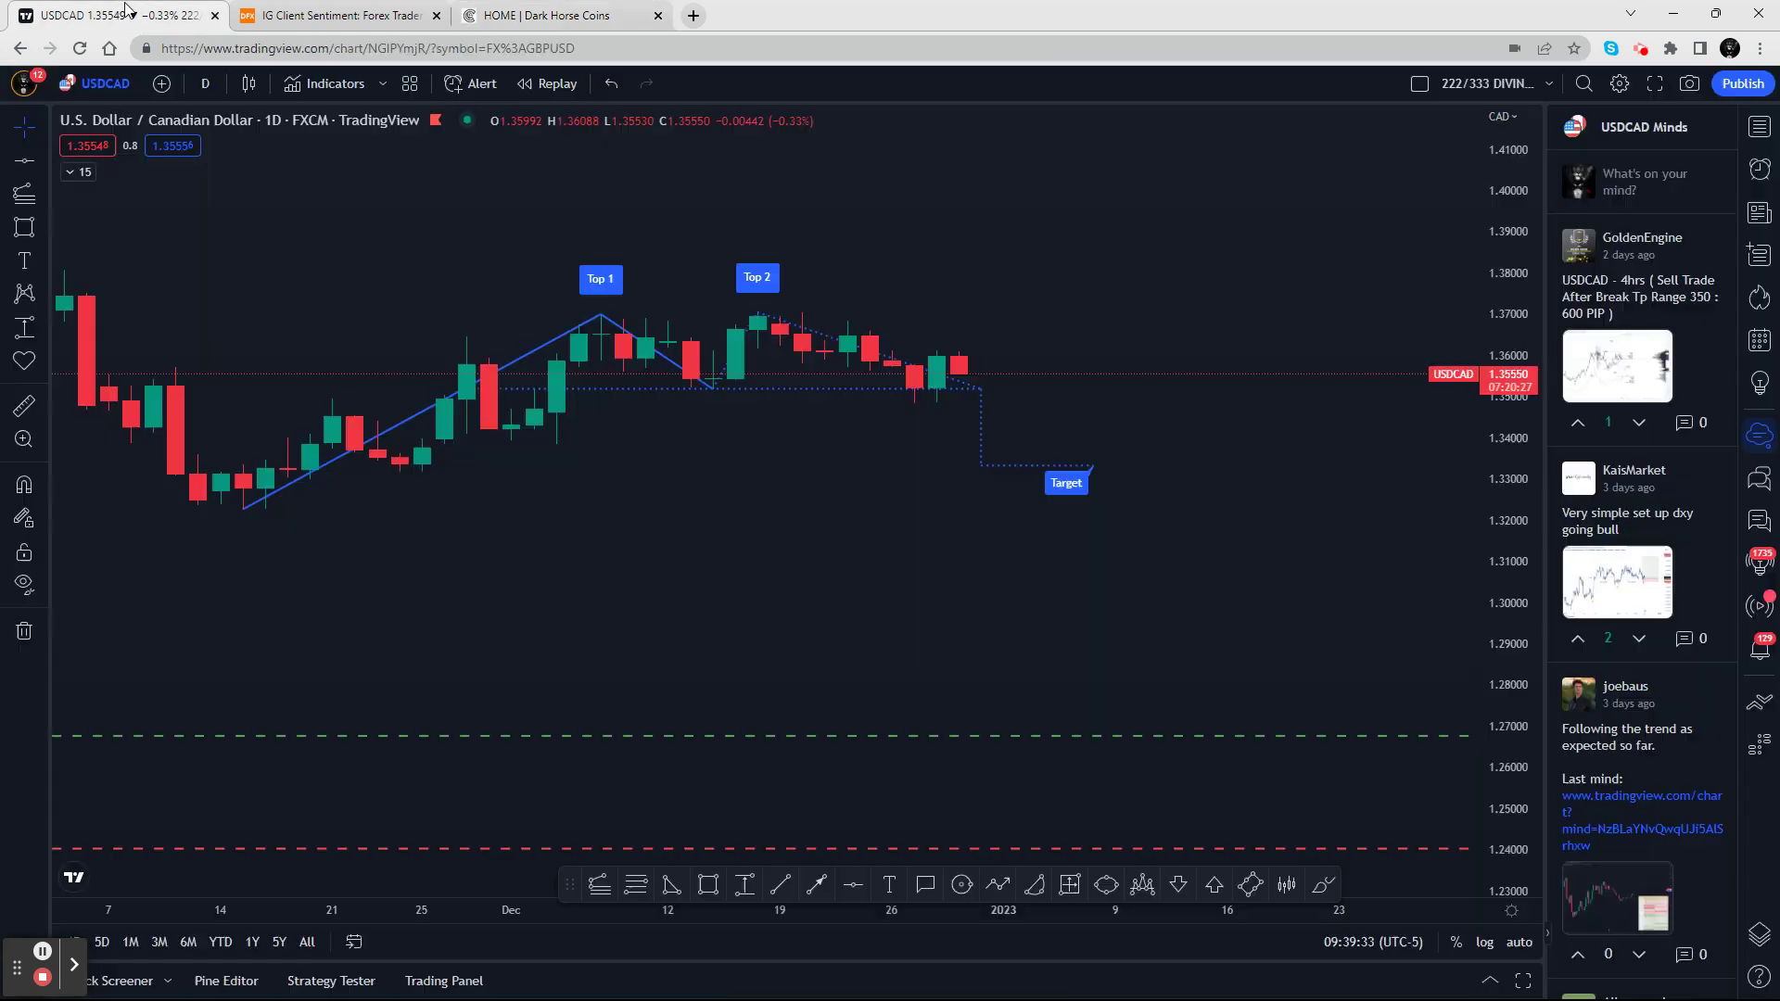